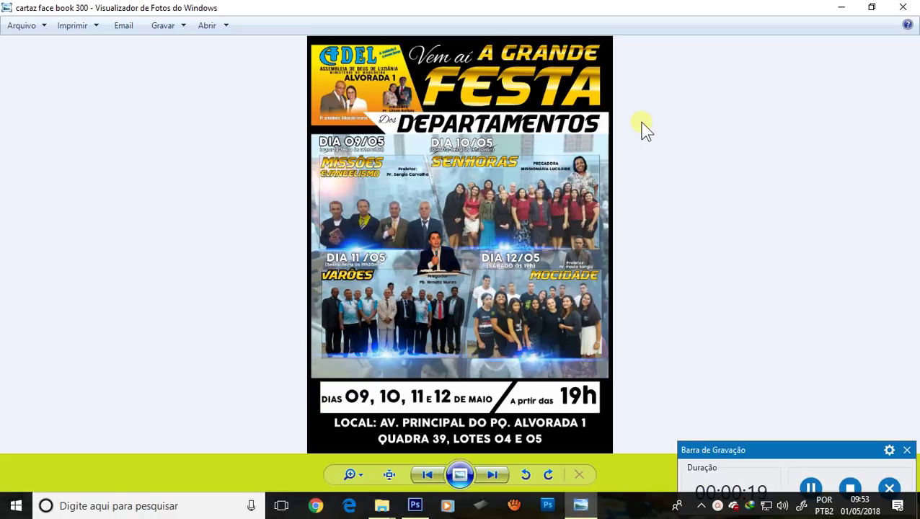
Step: Minimize the 'cartaz face book 300' poster reference, show the desktop, then bring the viewer back
click(842, 8)
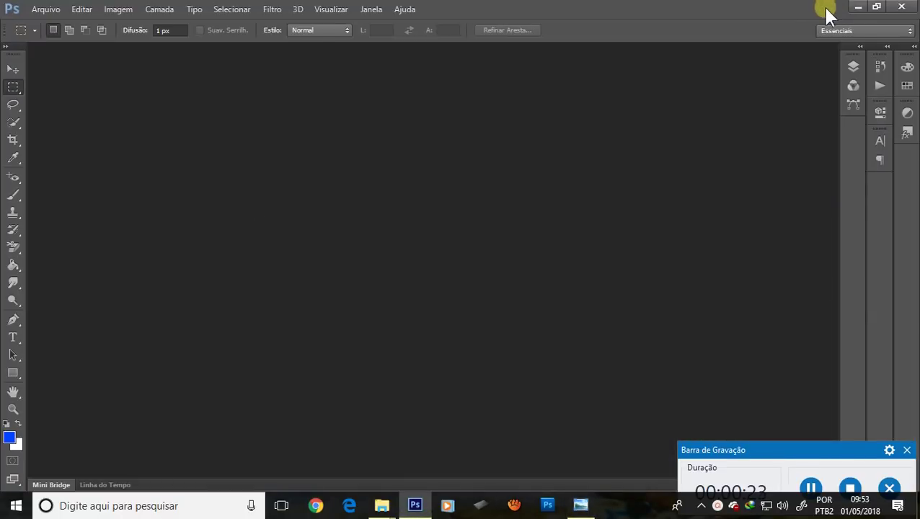
drag(849, 443, 813, 417)
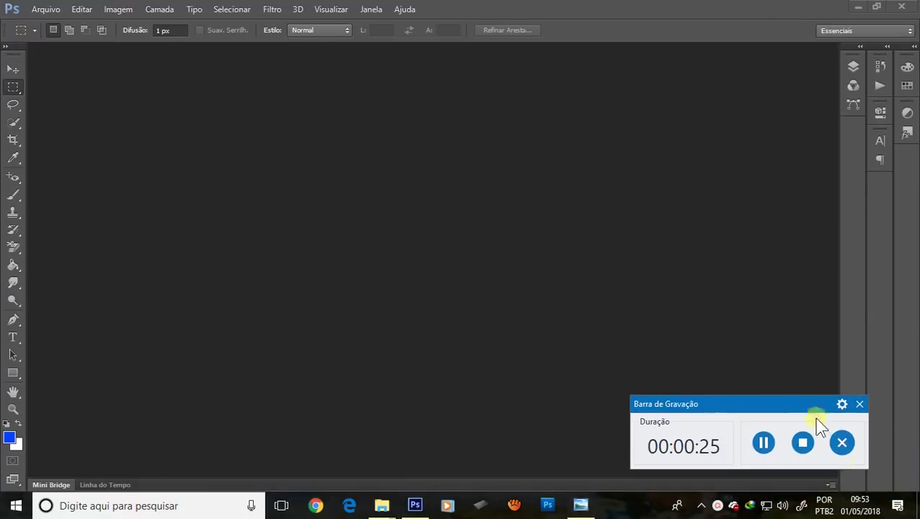
click(917, 505)
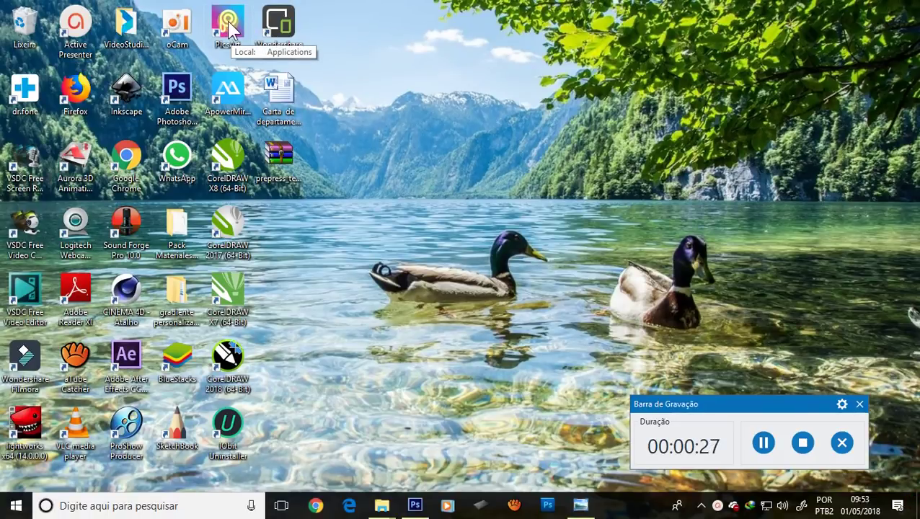
click(401, 114)
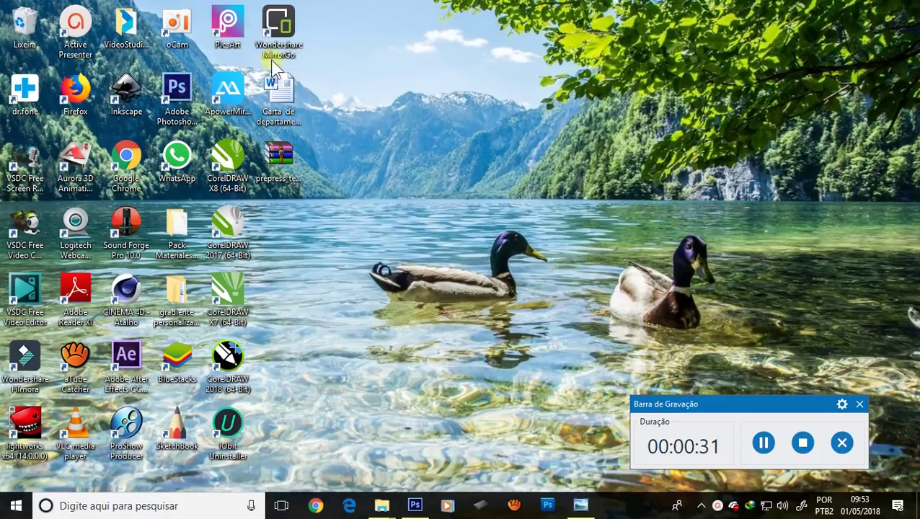
click(581, 505)
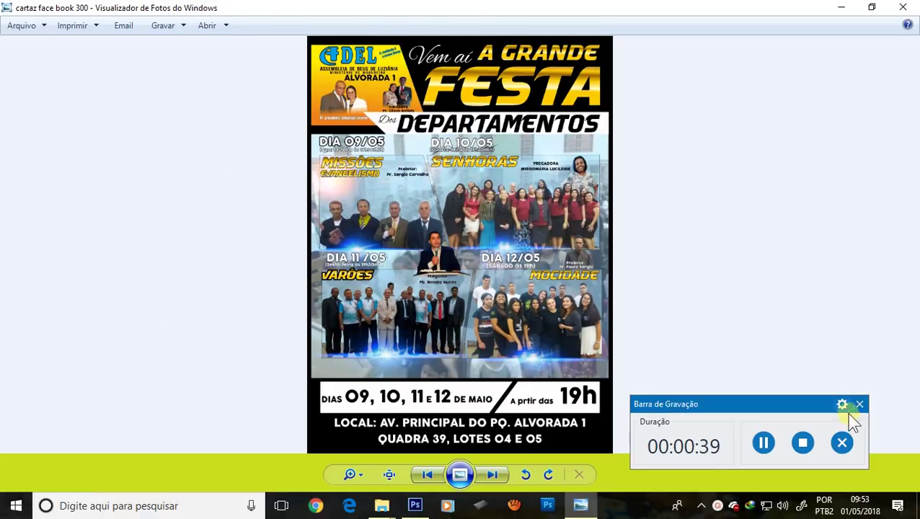
drag(789, 398, 833, 424)
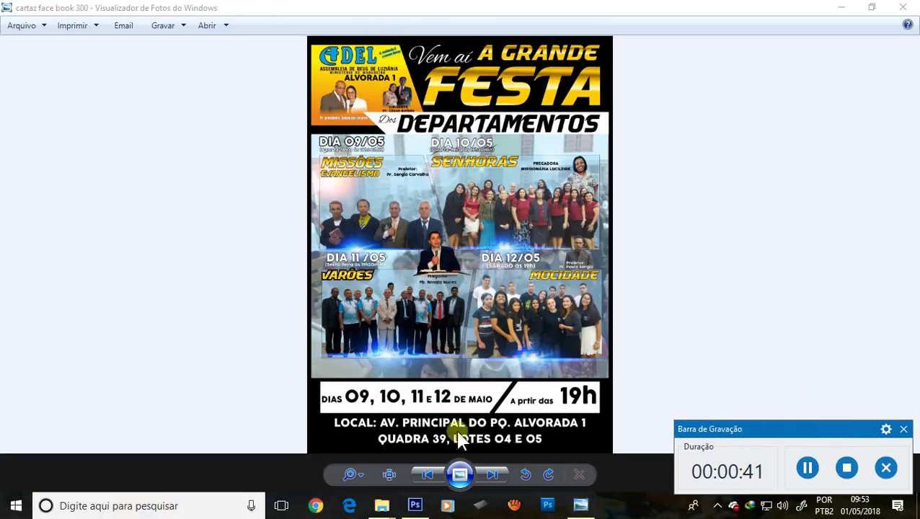
mouse_move(382, 506)
click(454, 453)
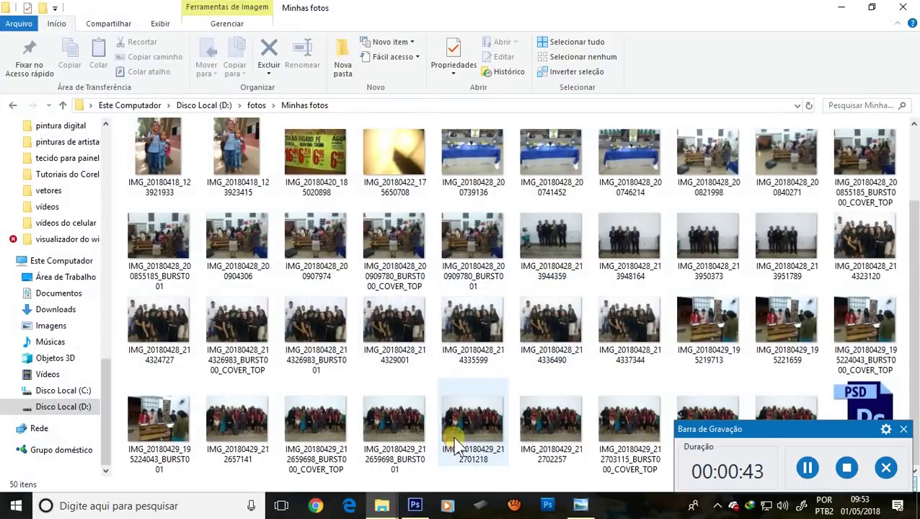
drag(796, 432, 814, 469)
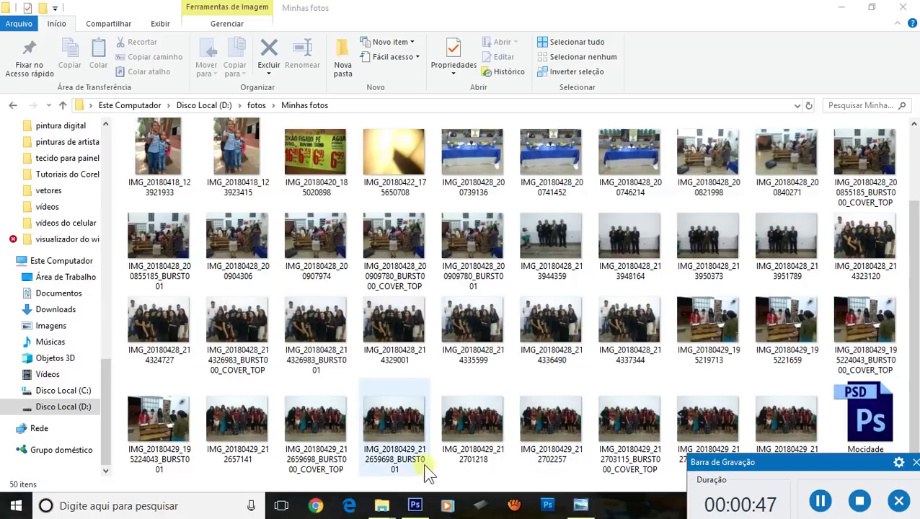
click(411, 422)
double_click(409, 418)
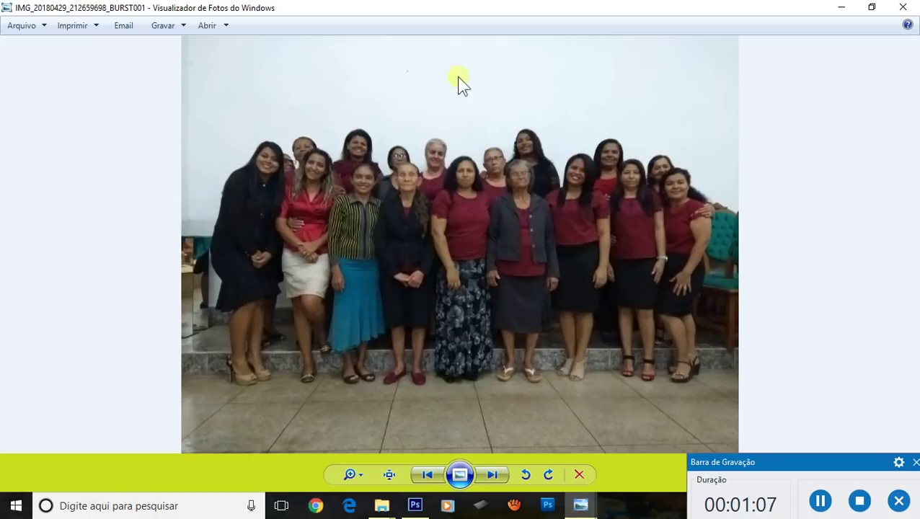
click(841, 9)
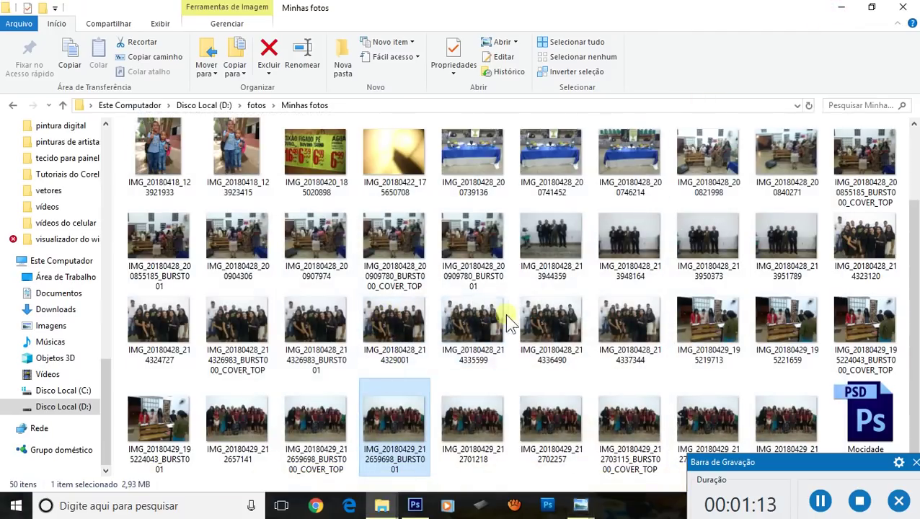
double_click(630, 320)
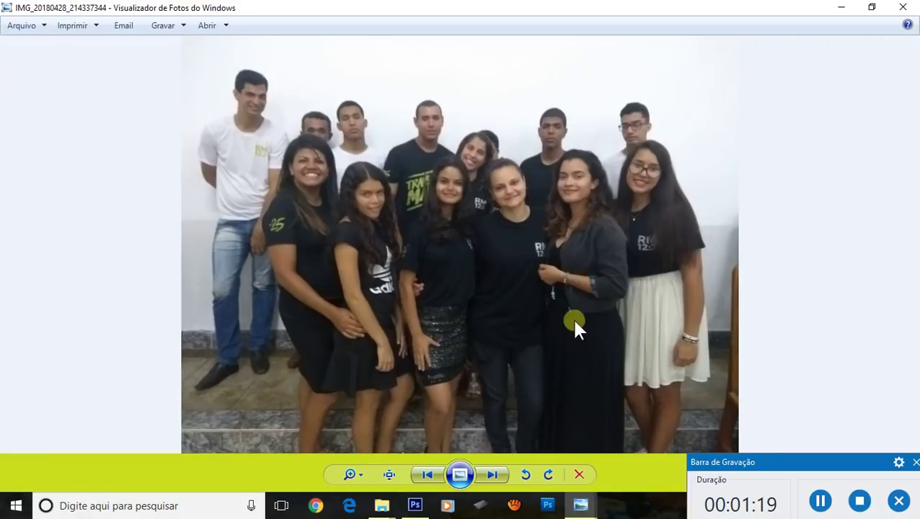
click(491, 473)
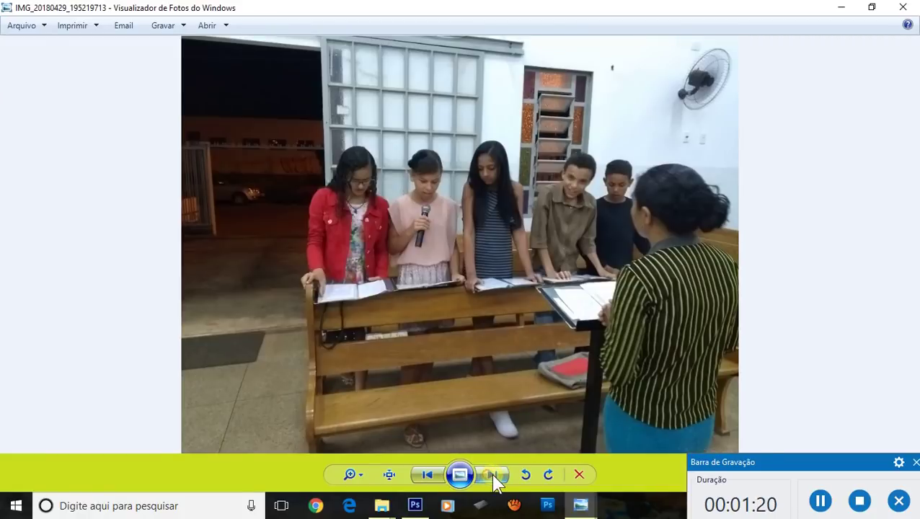
click(420, 473)
click(422, 474)
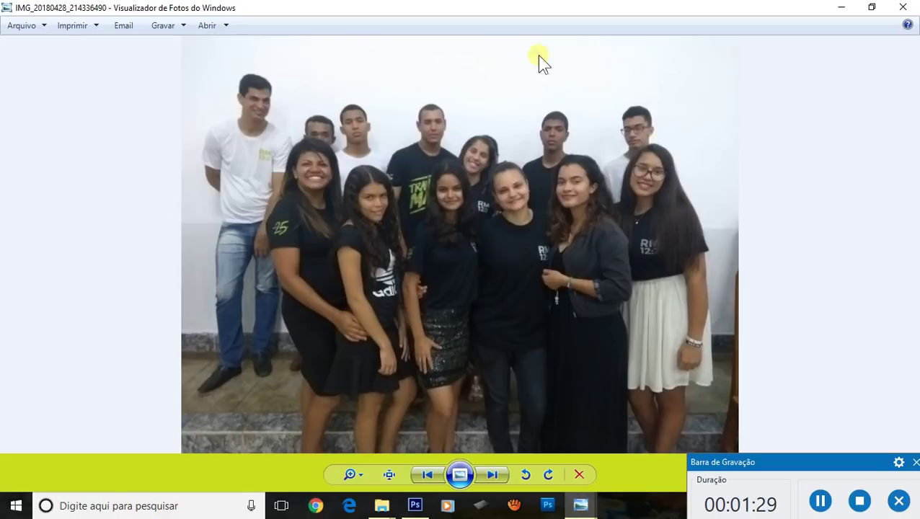
click(490, 475)
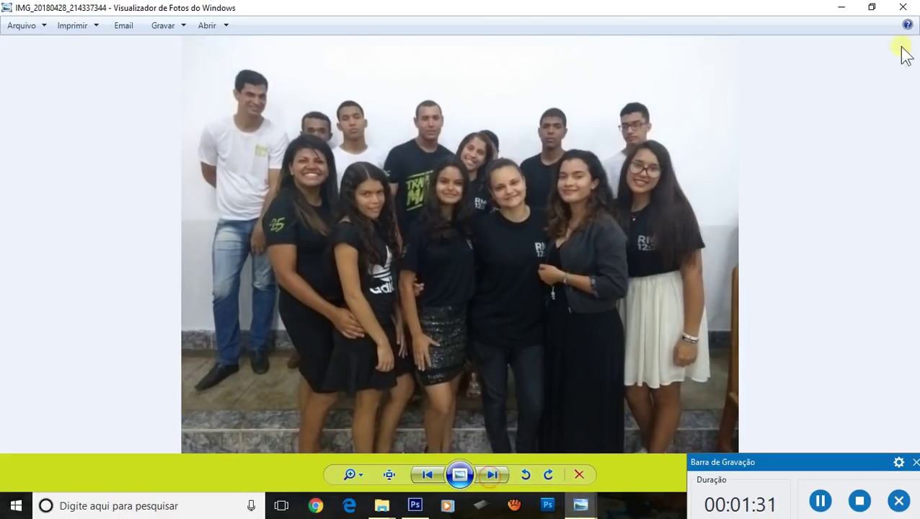
click(842, 8)
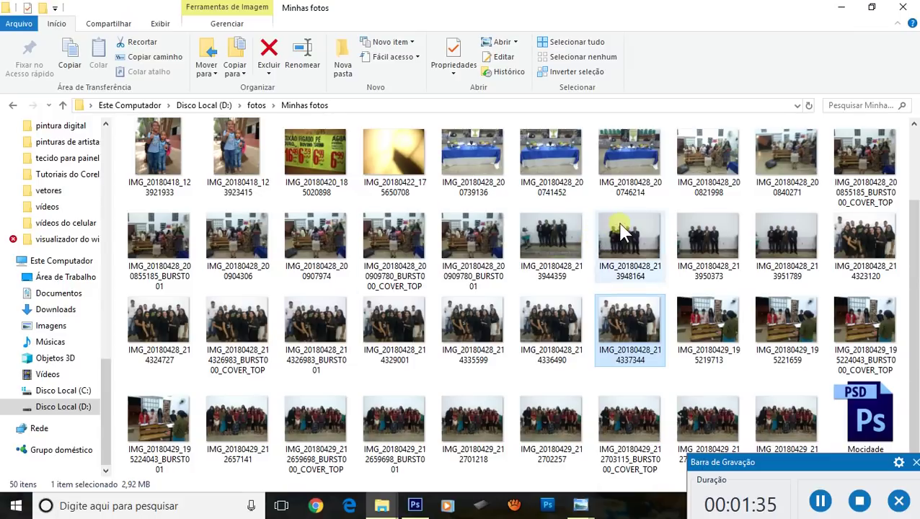
double_click(621, 232)
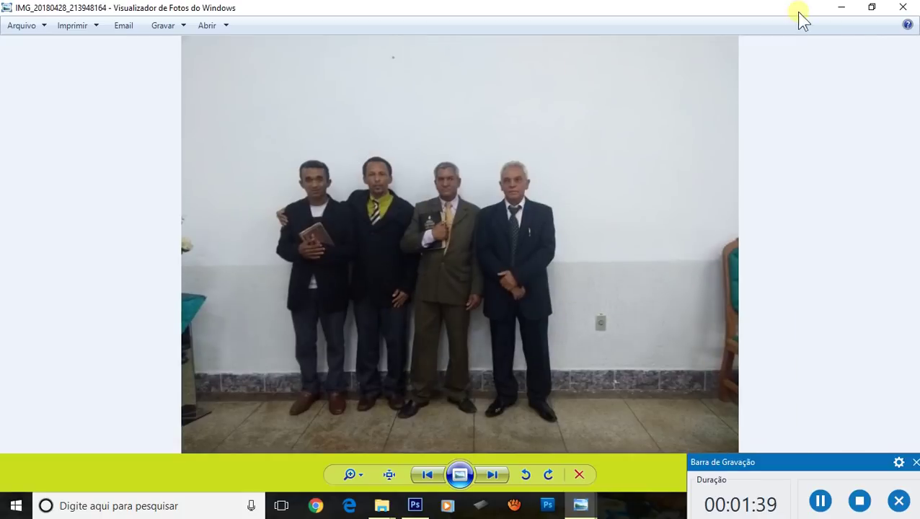
scroll(275, 192, up, 2)
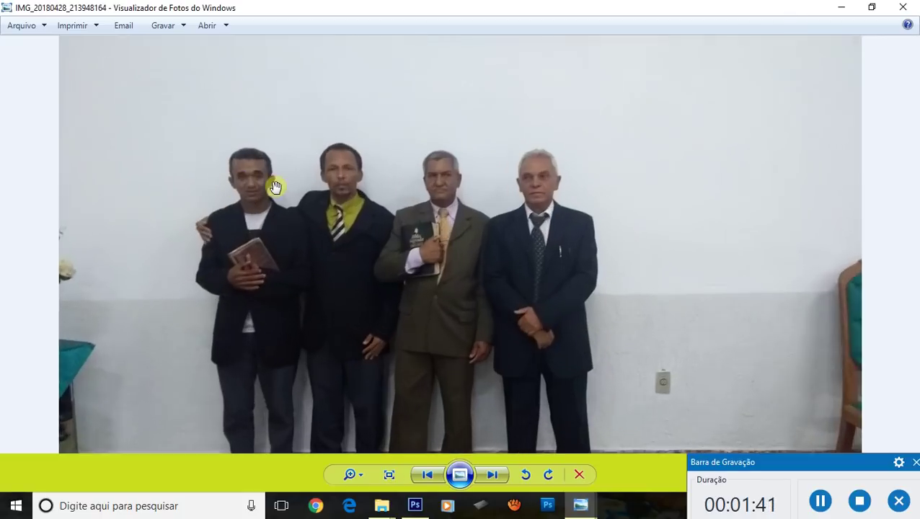
scroll(274, 186, up, 1)
scroll(470, 257, down, 3)
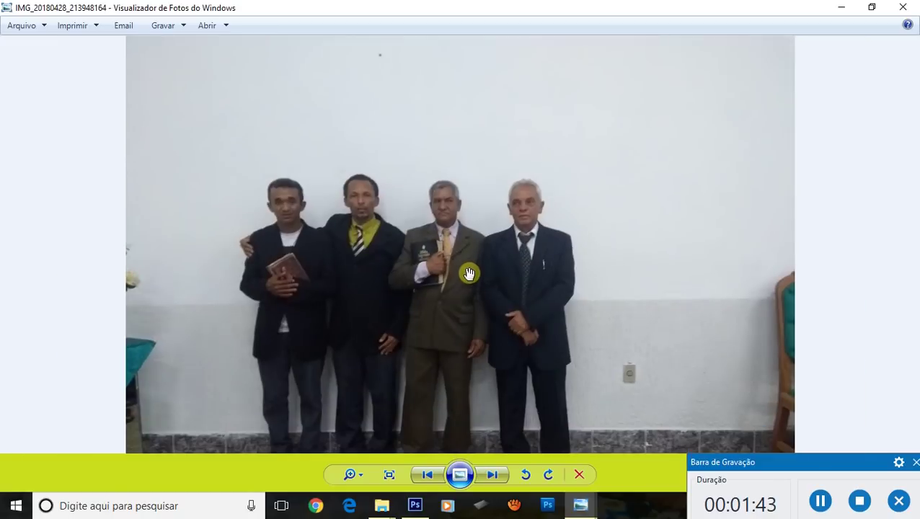
scroll(283, 220, up, 3)
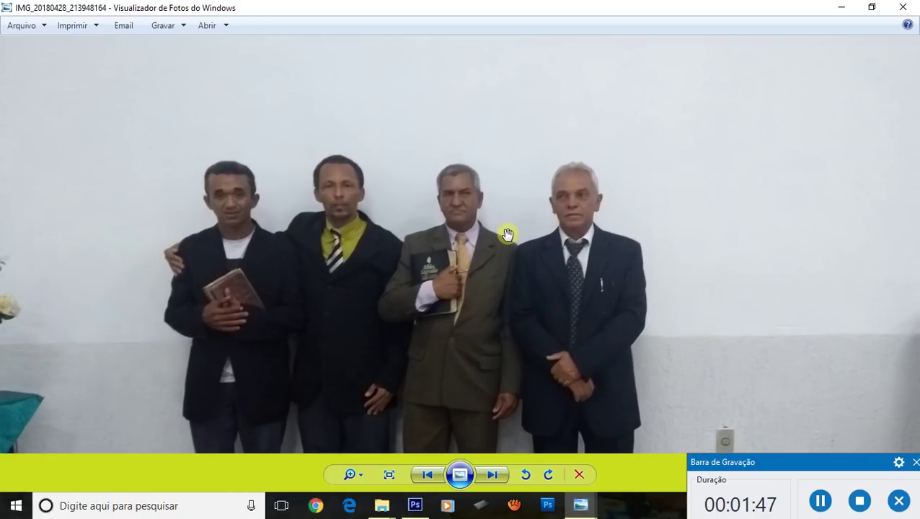
scroll(508, 234, down, 1)
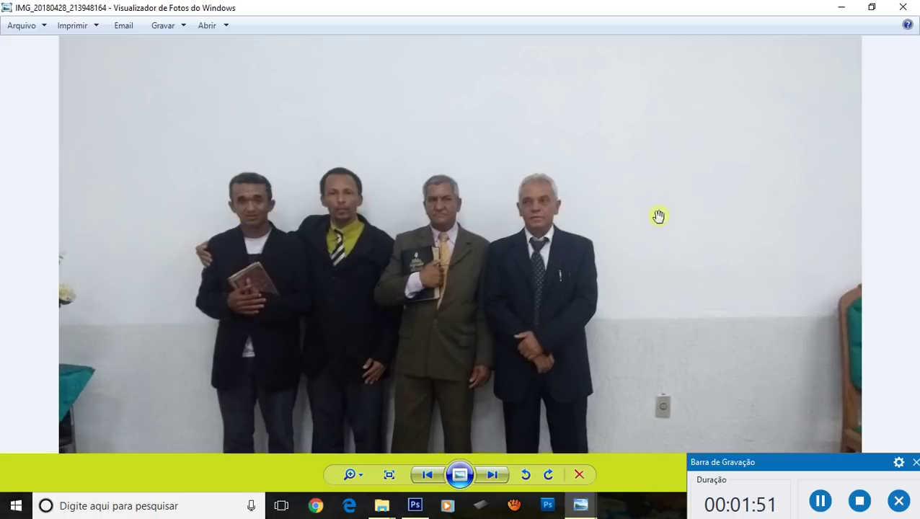
Step: Close the photo and drag IMG_20180429_212659698_BURST001 from the folder onto Photoshop's taskbar button
click(841, 9)
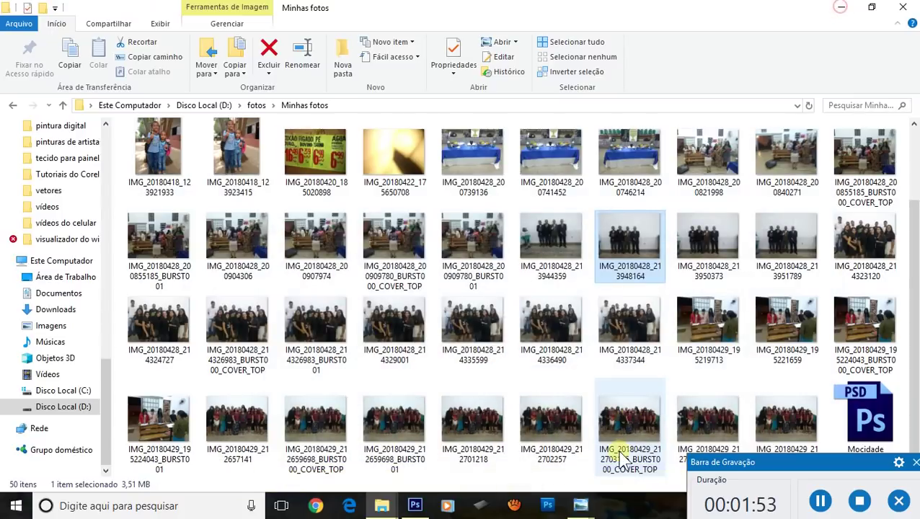
scroll(459, 338, up, 1)
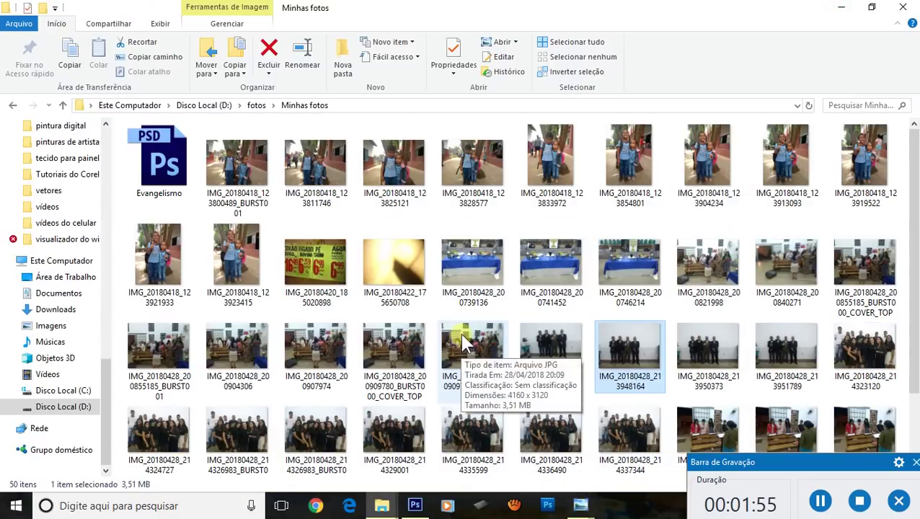
scroll(462, 339, down, 1)
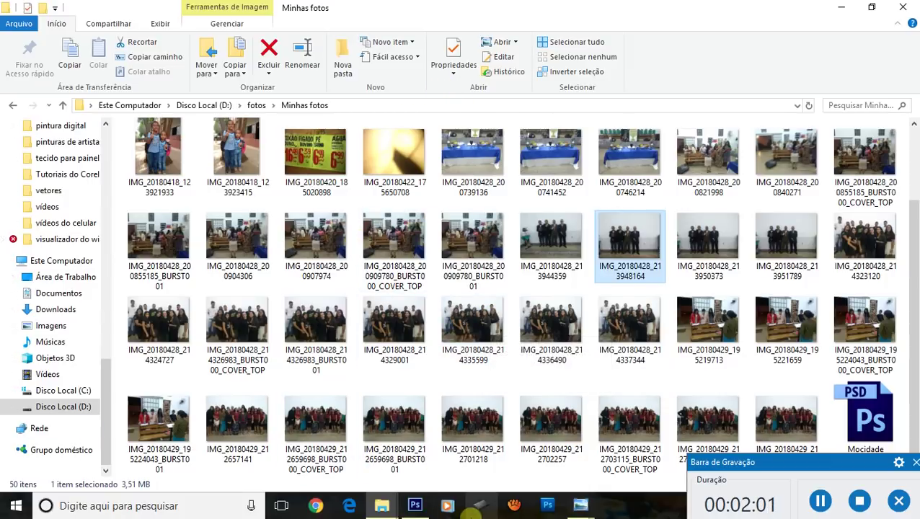
click(417, 506)
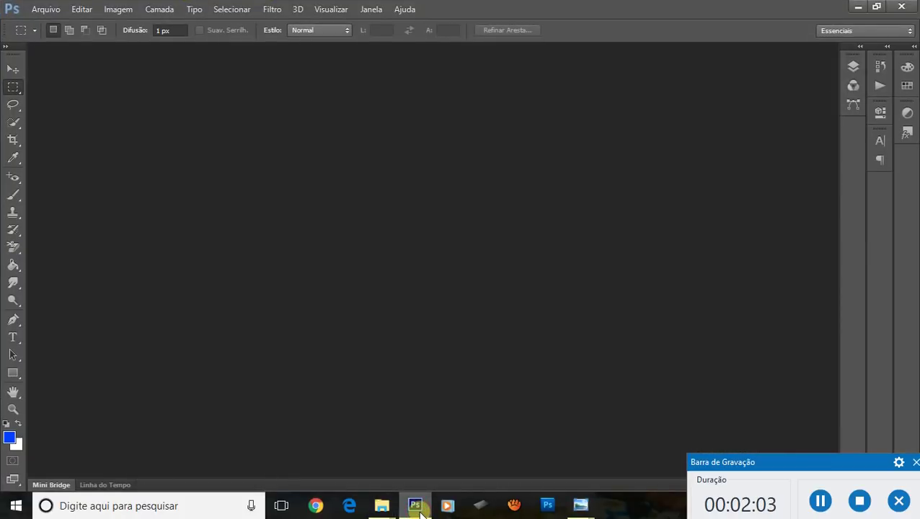
click(421, 509)
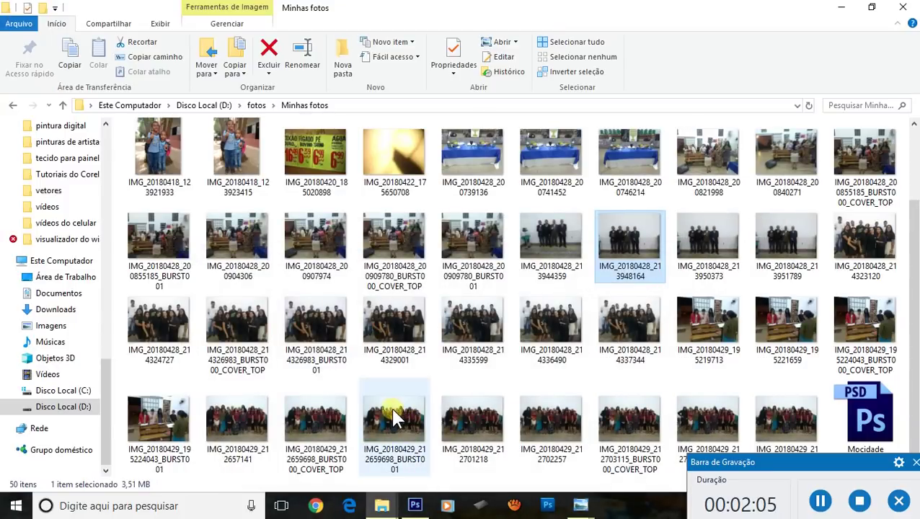
mouse_move(395, 416)
mouse_down()
mouse_move(458, 431)
mouse_move(422, 510)
mouse_up()
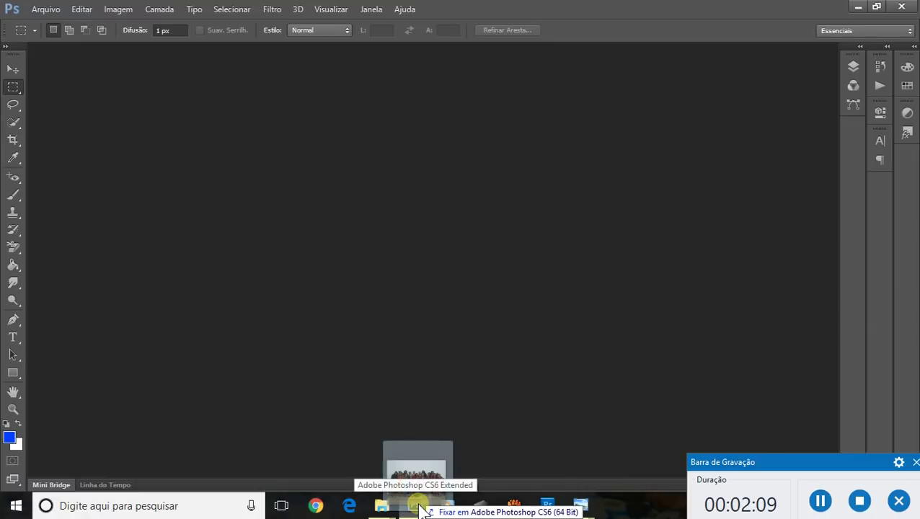
Step: Drop the women's group photo into Photoshop, keeping its embedded colour profile, and show its layers
drag(422, 511, 443, 257)
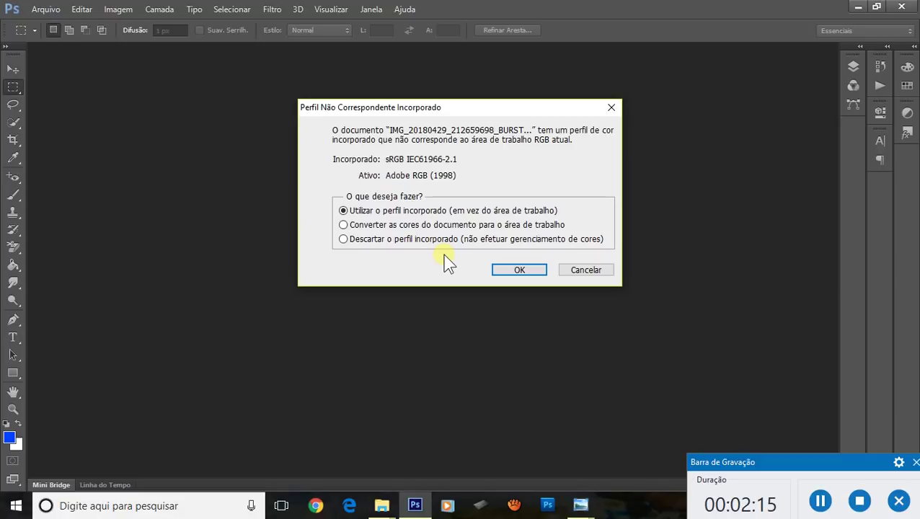
click(519, 269)
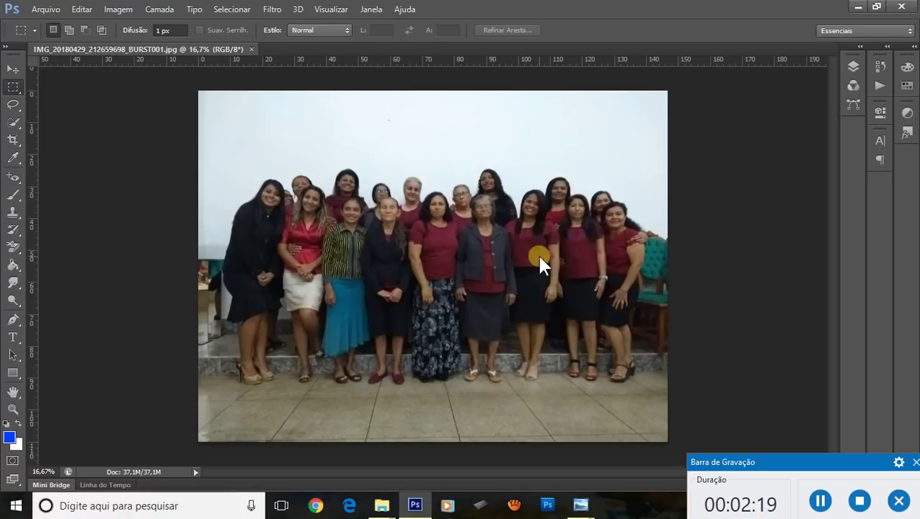
click(851, 68)
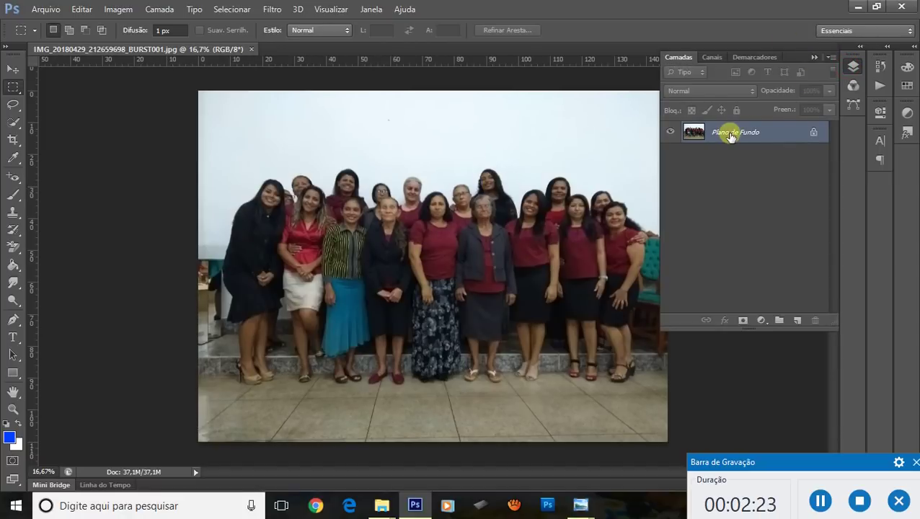
Step: Duplicate the background into Camada 1 and add an empty Camada 2 above Plano de Fundo
key(ctrl+j)
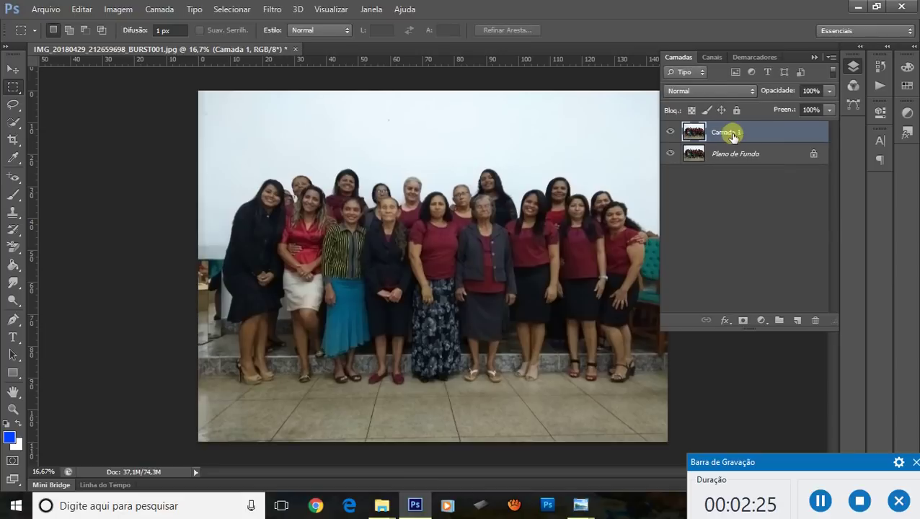
click(761, 153)
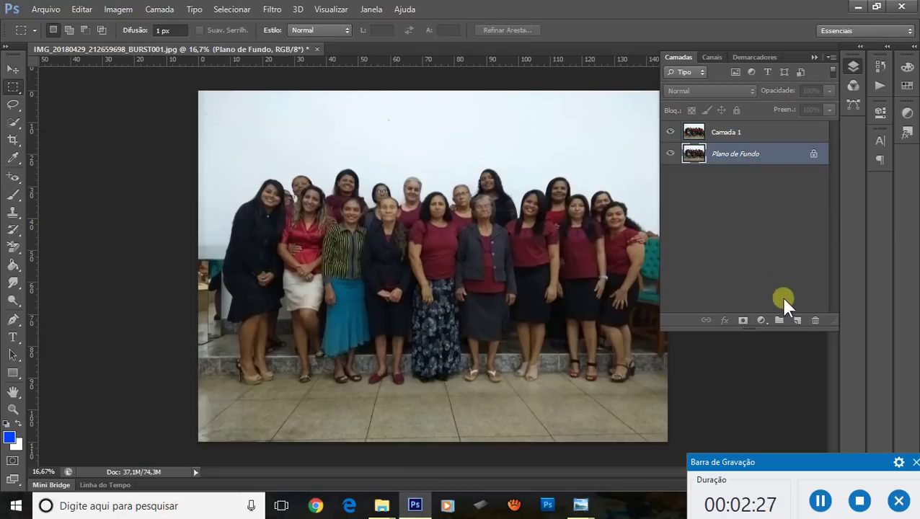
click(797, 321)
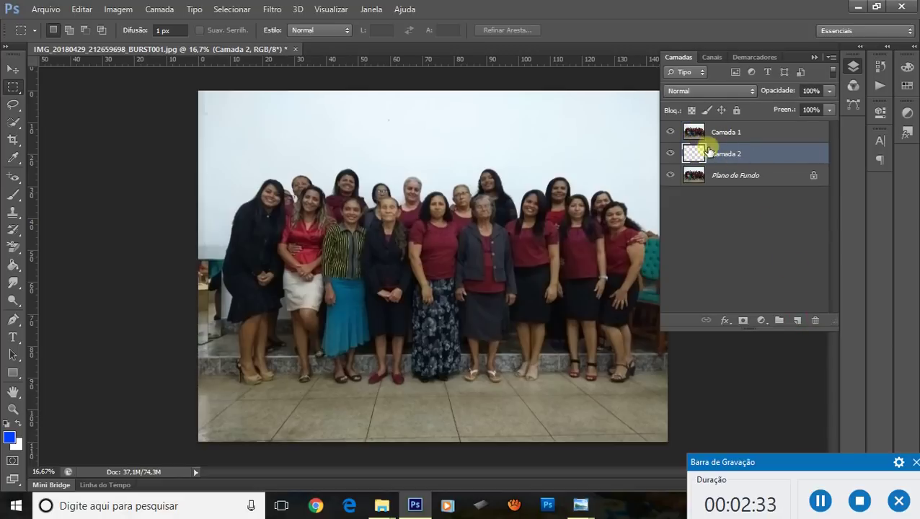
Step: Set the foreground colour to blue 003ce9
click(10, 438)
drag(671, 79, 728, 57)
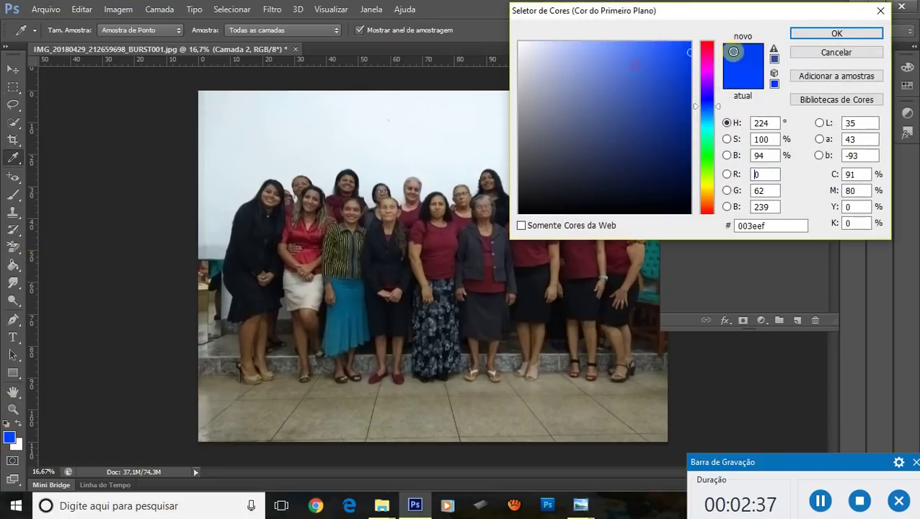
click(835, 33)
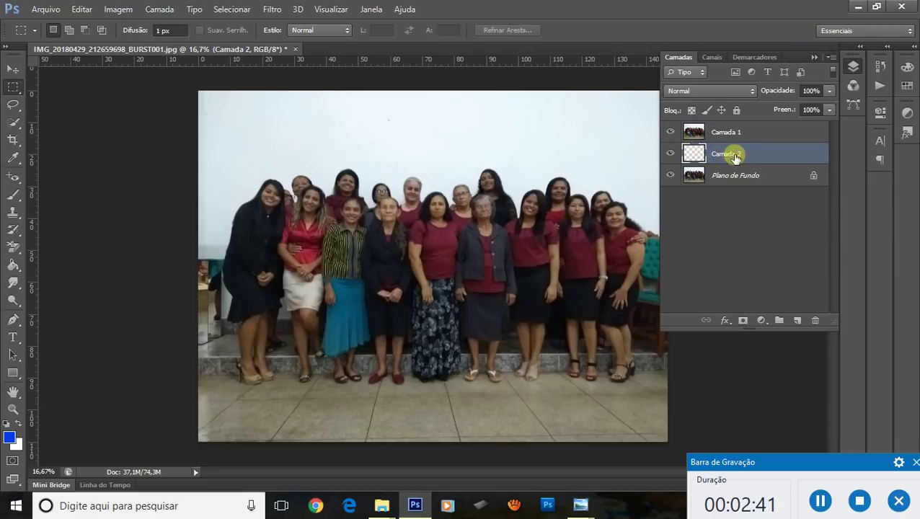
Step: Flood-fill Camada 2 with the blue using the Paint Bucket, then select Camada 1
click(13, 267)
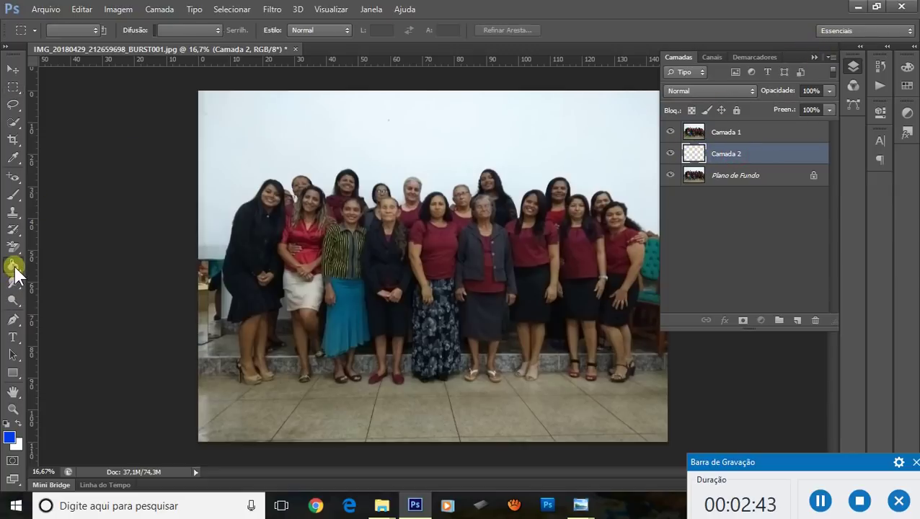
click(54, 276)
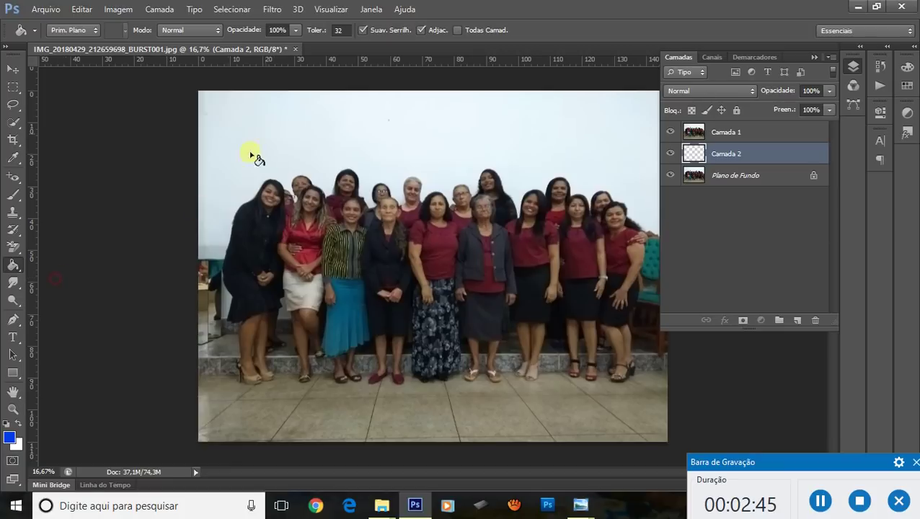
click(272, 123)
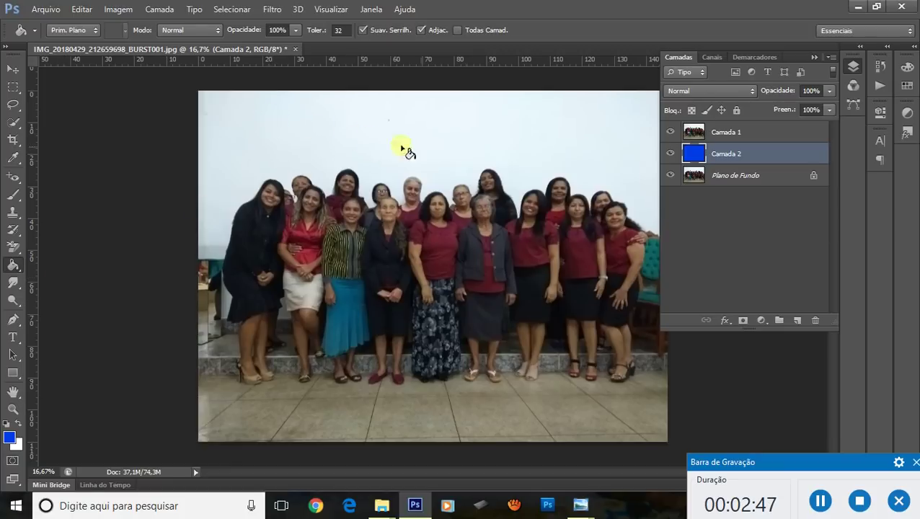
click(694, 134)
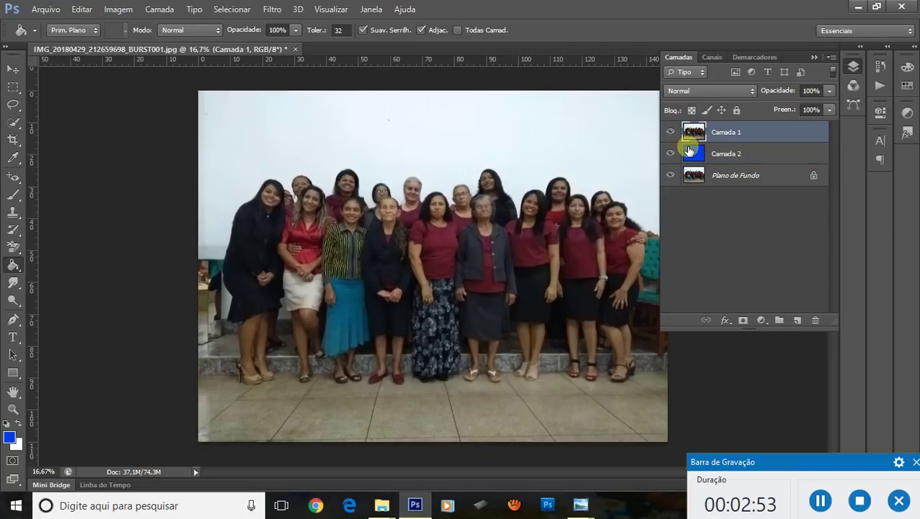
Step: Choose the Quick Selection tool with a fully soft 367 px brush
click(814, 57)
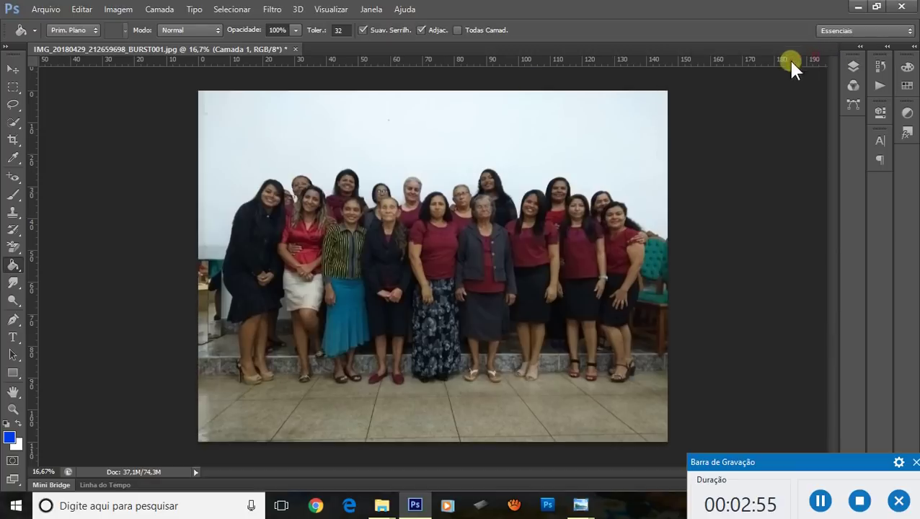
click(16, 127)
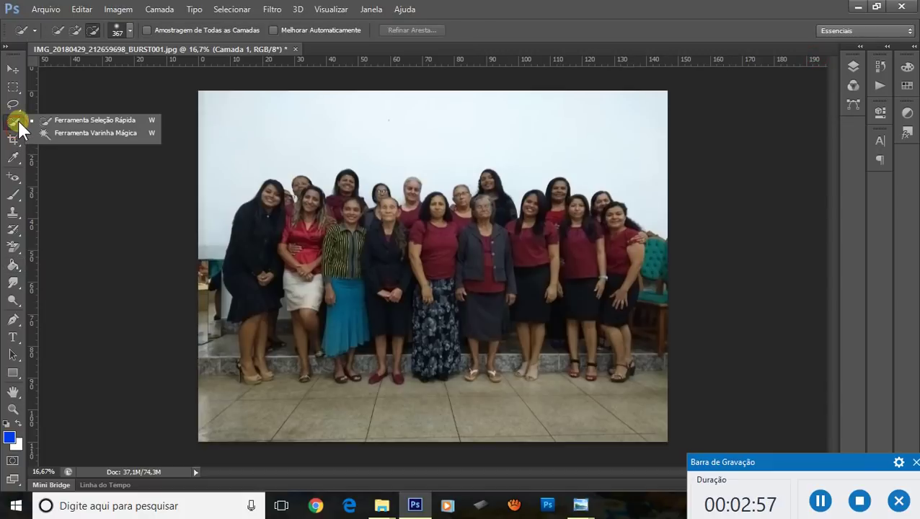
click(84, 119)
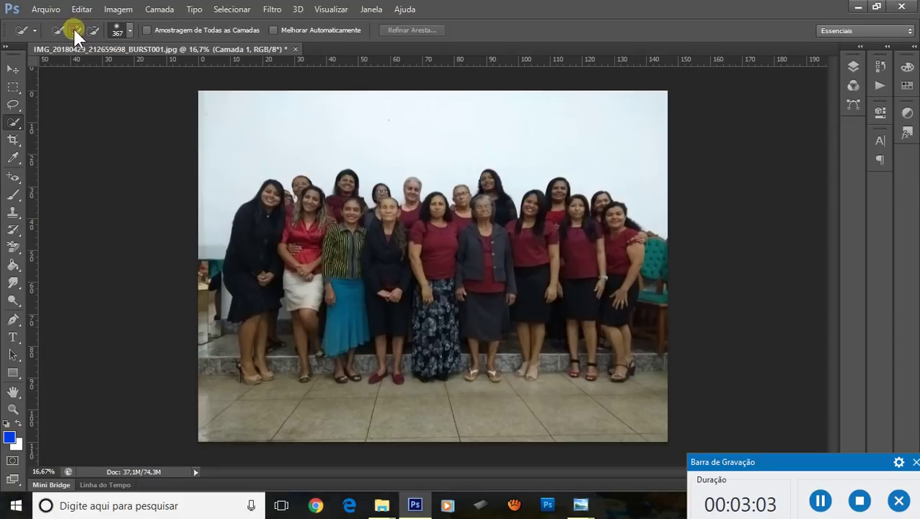
click(127, 28)
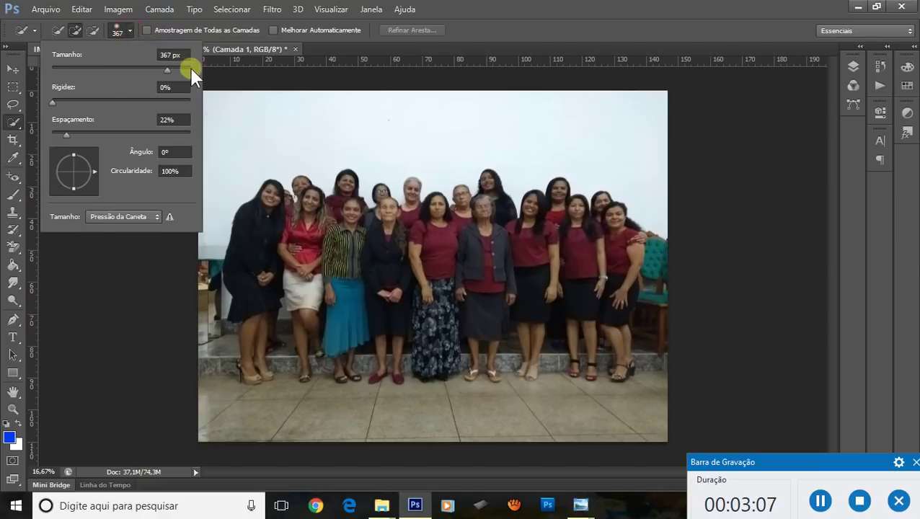
click(52, 103)
click(483, 27)
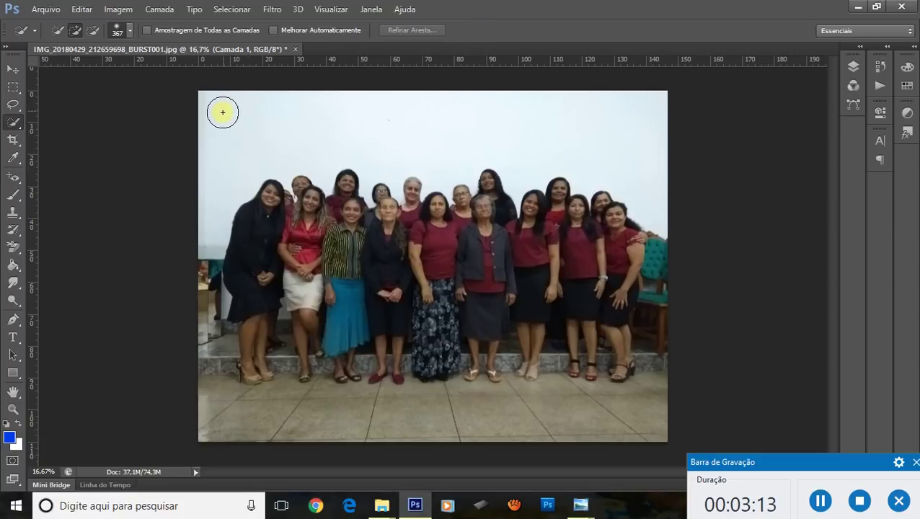
Step: Select the sky above the group, fill it with blue, deselect, then reselect the sky
mouse_move(244, 139)
mouse_down()
mouse_move(302, 144)
mouse_move(362, 127)
mouse_move(376, 146)
mouse_move(481, 130)
mouse_up()
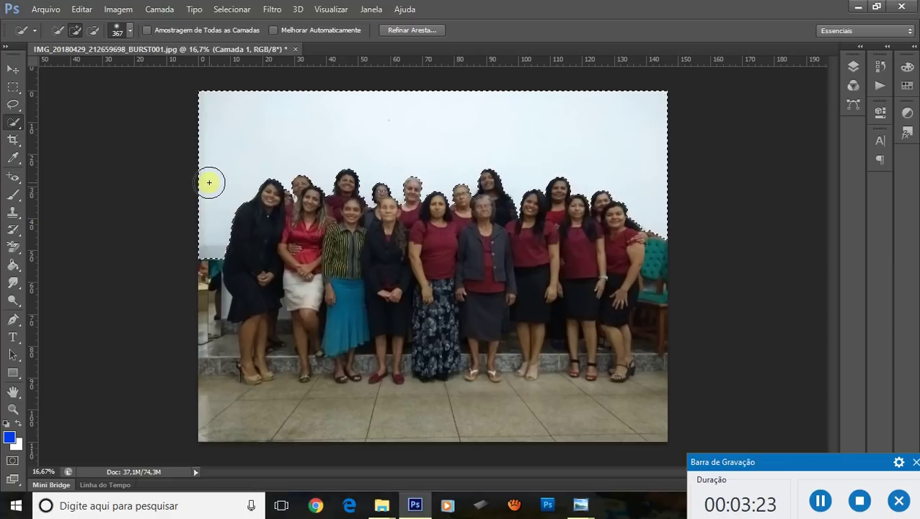
key(alt+BackSpace)
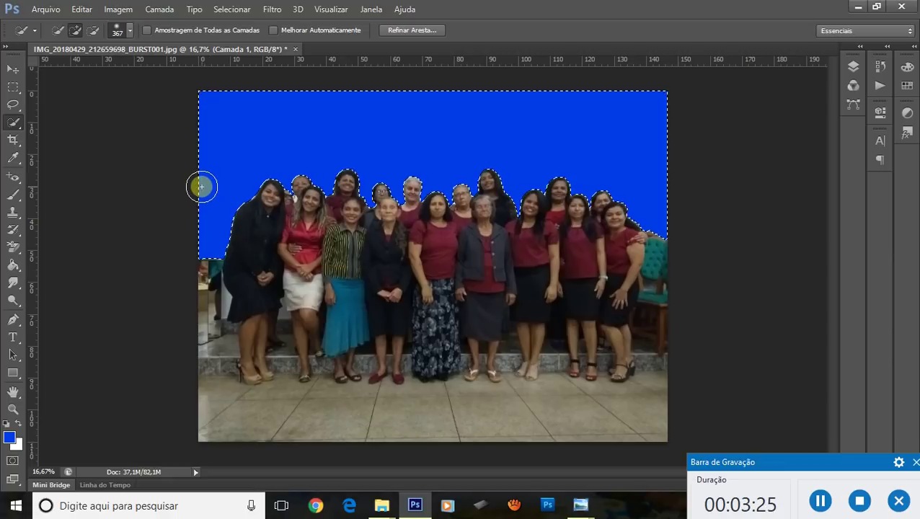
key(ctrl+d)
scroll(429, 158, up, 1)
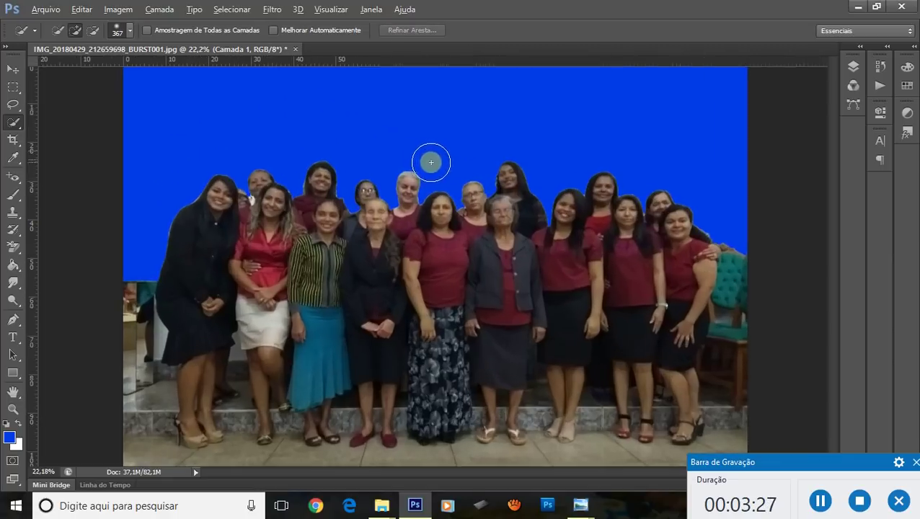
scroll(440, 163, up, 1)
scroll(442, 165, up, 1)
scroll(441, 165, up, 1)
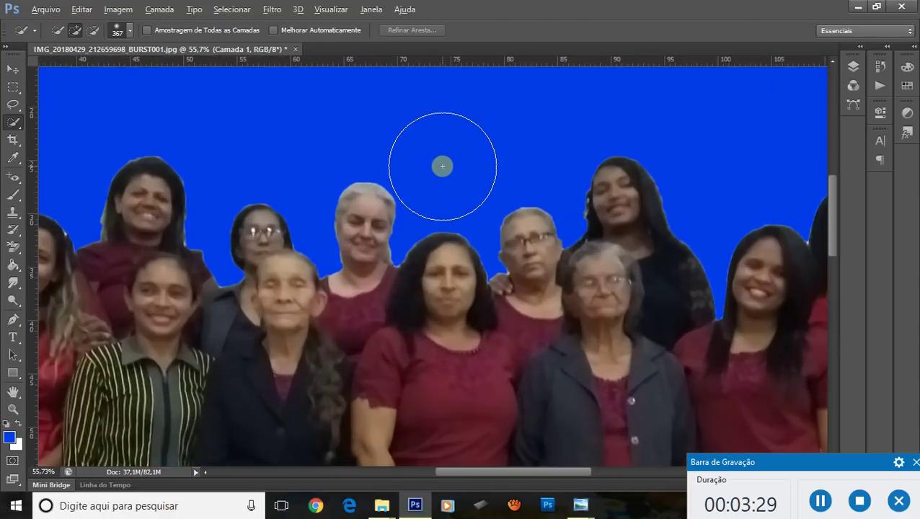
scroll(686, 194, up, 1)
scroll(678, 190, up, 1)
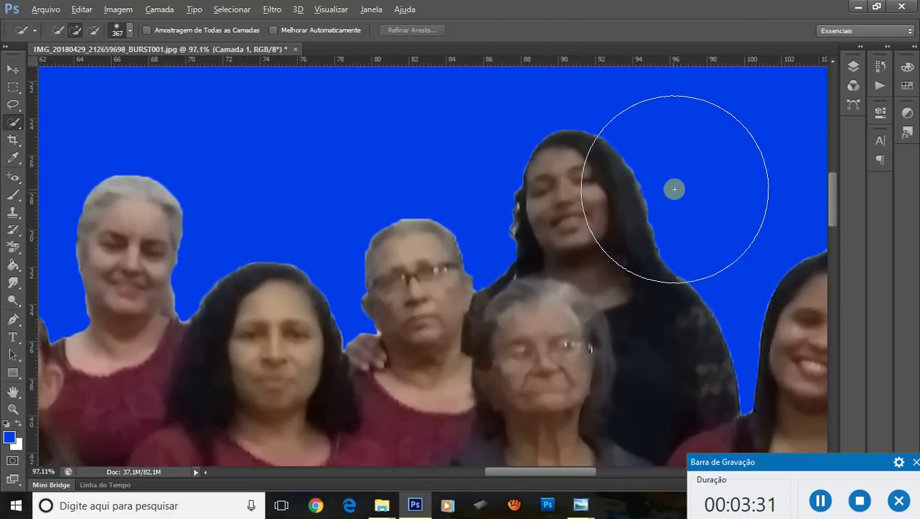
scroll(581, 144, down, 1)
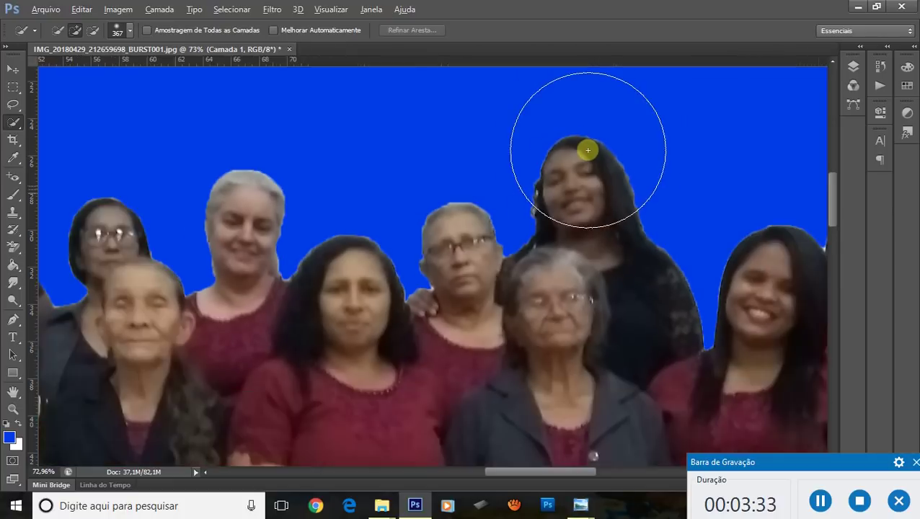
scroll(588, 150, down, 1)
scroll(578, 153, down, 2)
scroll(578, 153, down, 1)
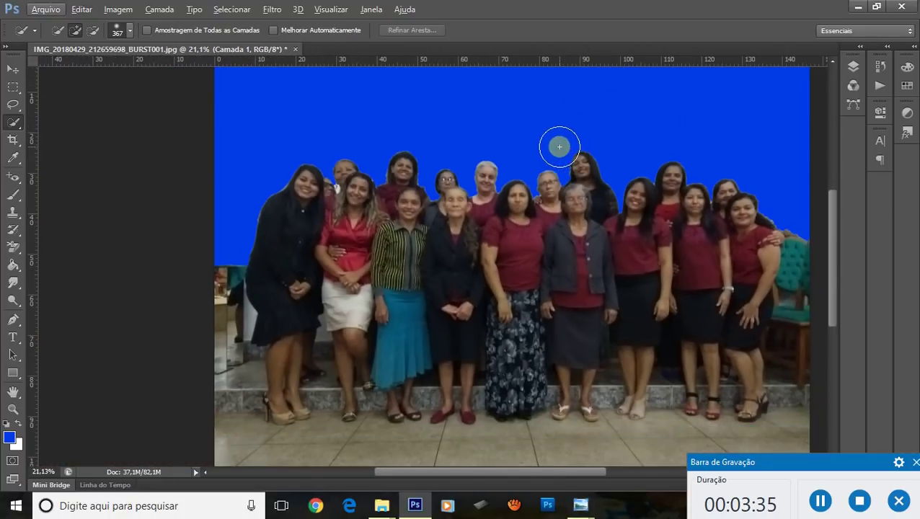
click(557, 146)
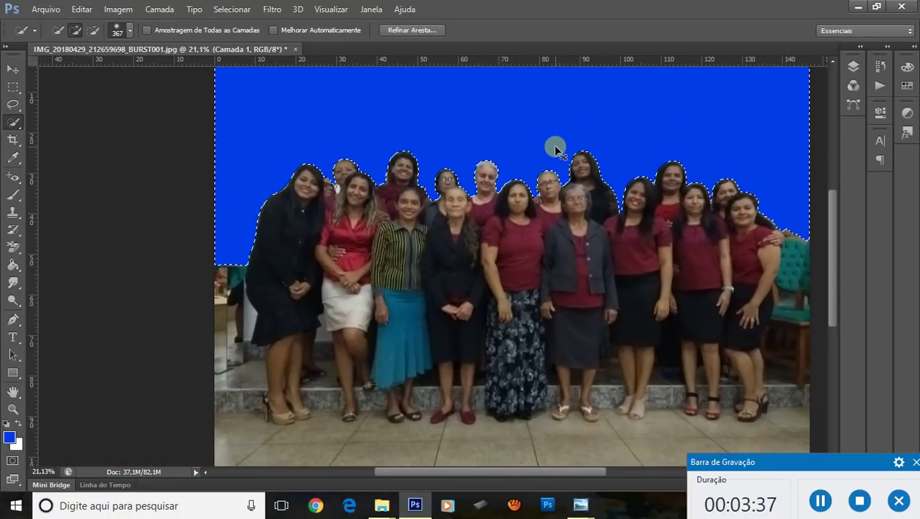
Step: Undo the sky fill, feather the selection by 4 pixels, and refill it with blue
key(Delete)
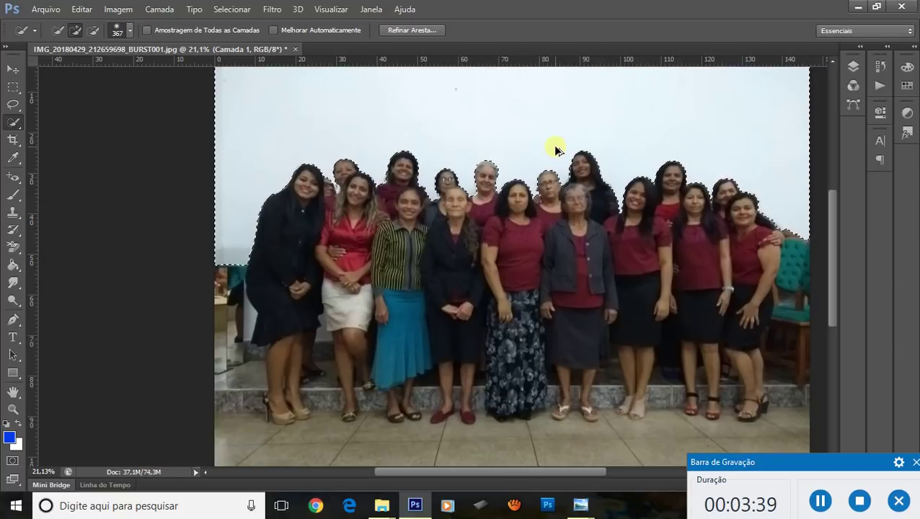
click(240, 9)
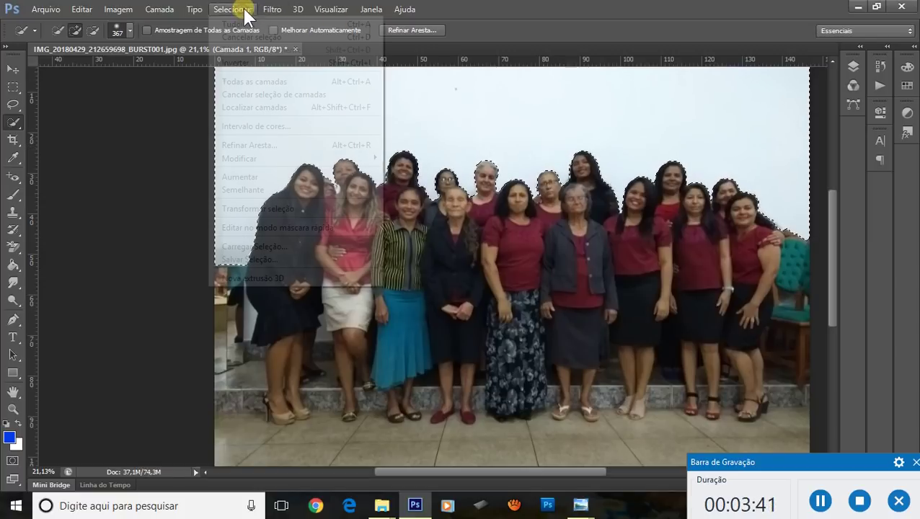
mouse_move(295, 158)
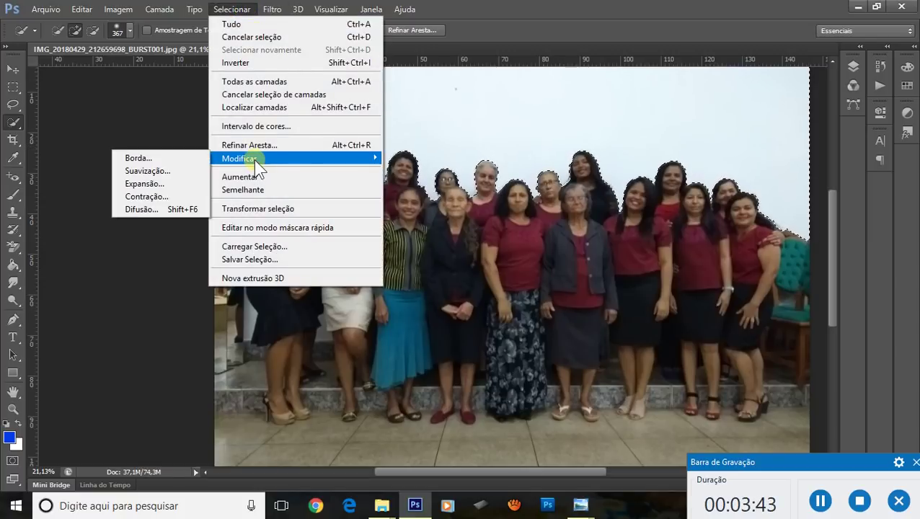
click(163, 211)
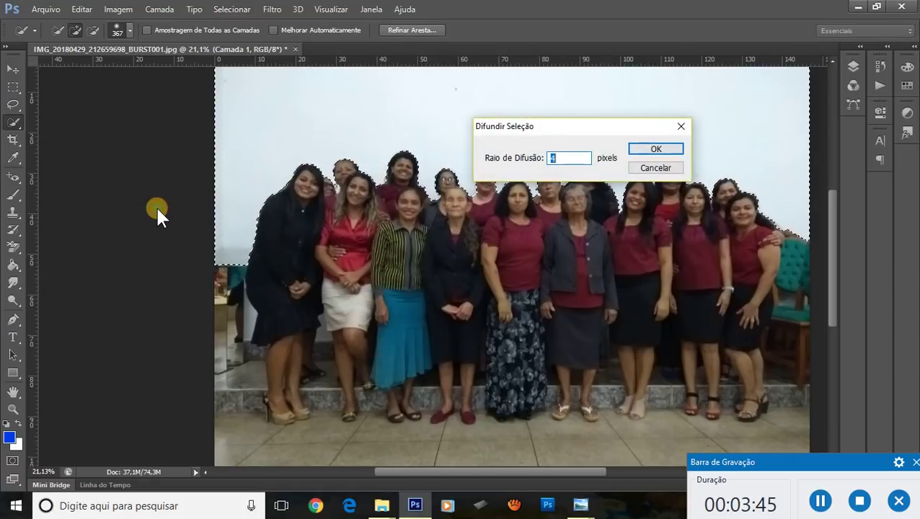
drag(561, 126, 595, 121)
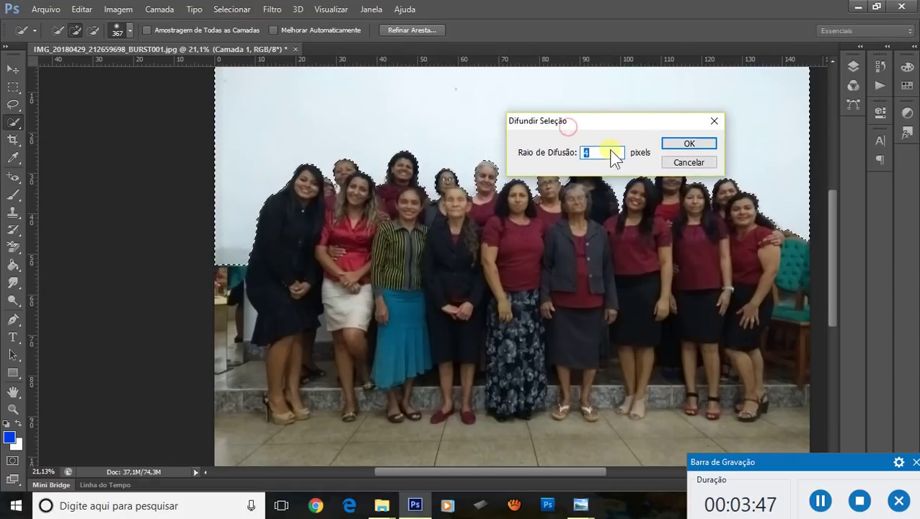
click(684, 145)
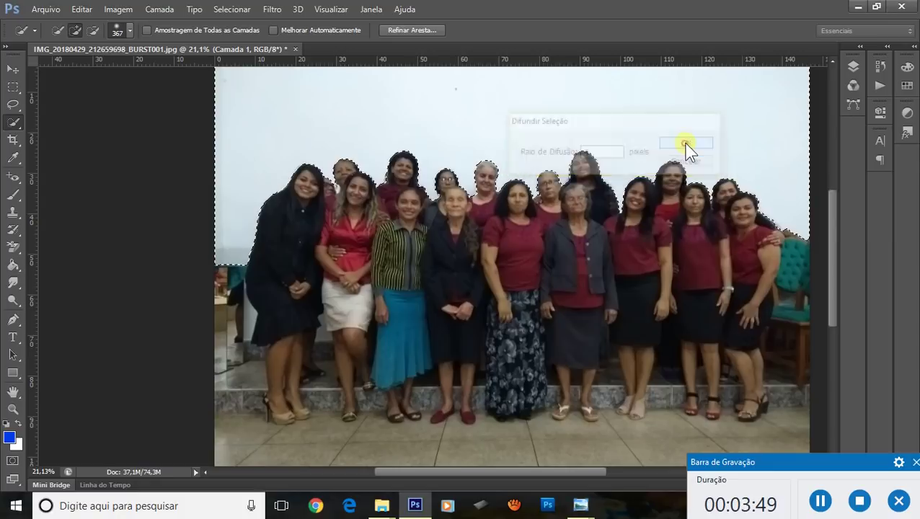
key(alt+BackSpace)
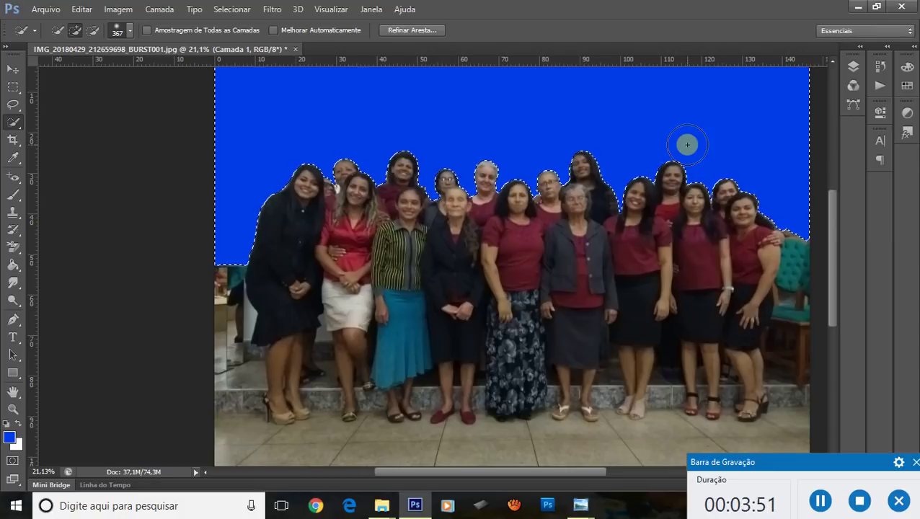
Step: Deselect the feathered sky, zoom in, and switch to the Move tool
key(ctrl+d)
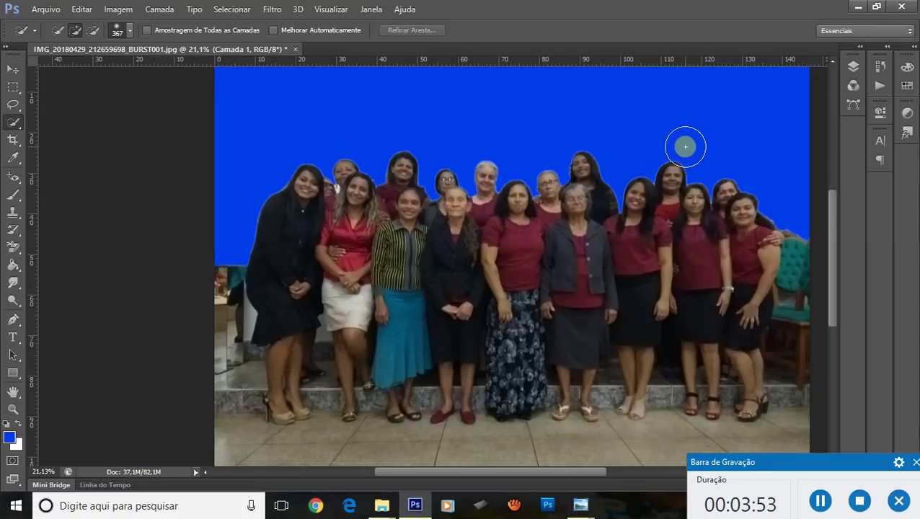
scroll(390, 147, up, 3)
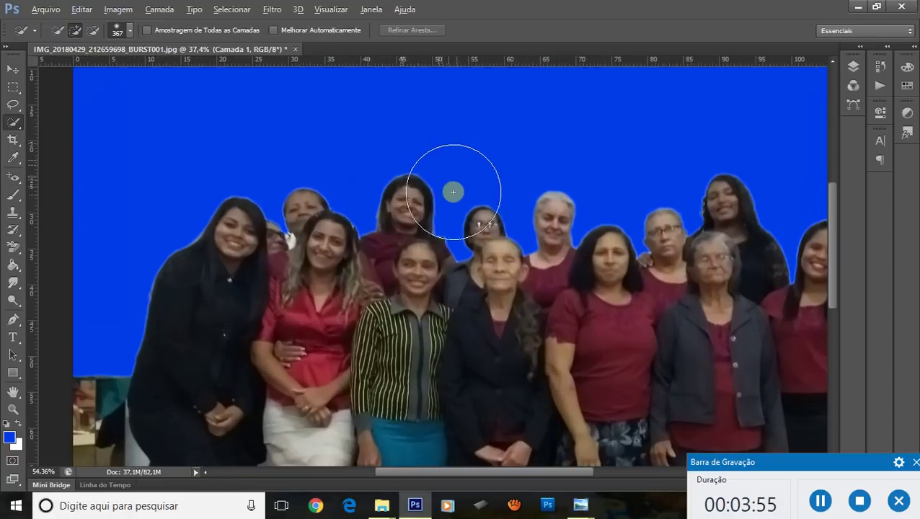
scroll(453, 192, up, 2)
scroll(454, 193, up, 1)
scroll(394, 165, up, 1)
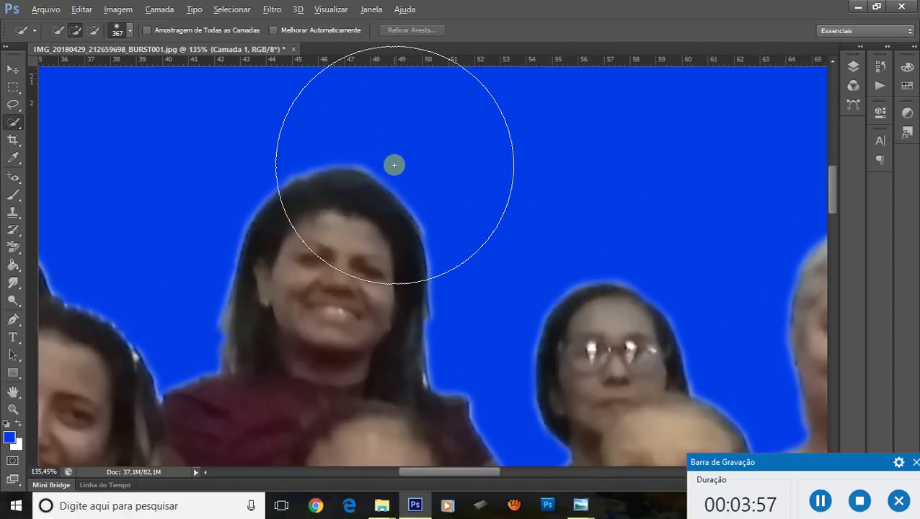
click(12, 68)
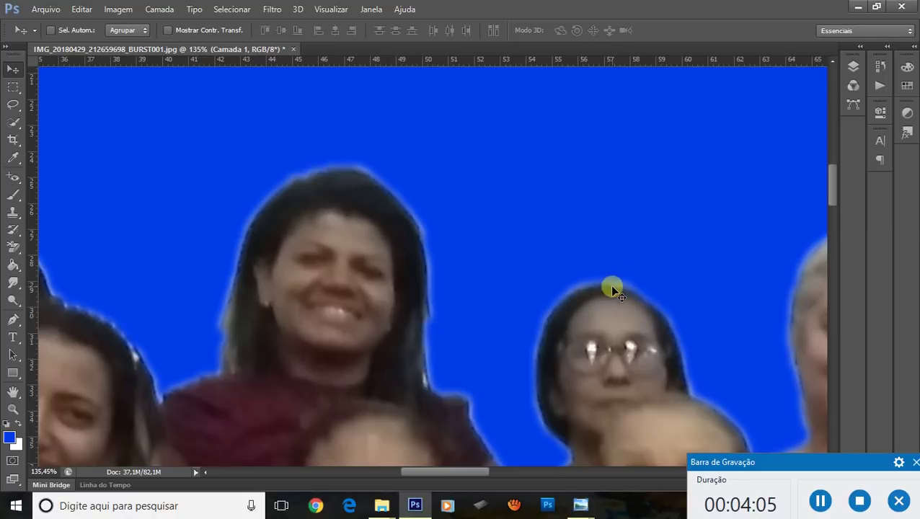
Step: Zoom out and back in on the photo, then reopen the Layers panel
scroll(518, 200, down, 3)
scroll(479, 168, down, 2)
scroll(469, 168, down, 1)
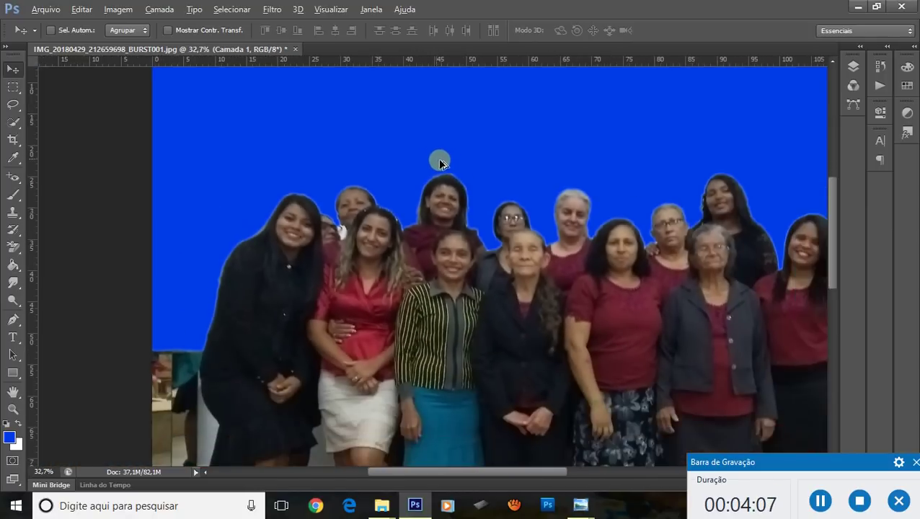
scroll(438, 158, down, 1)
scroll(360, 209, down, 1)
scroll(359, 216, up, 2)
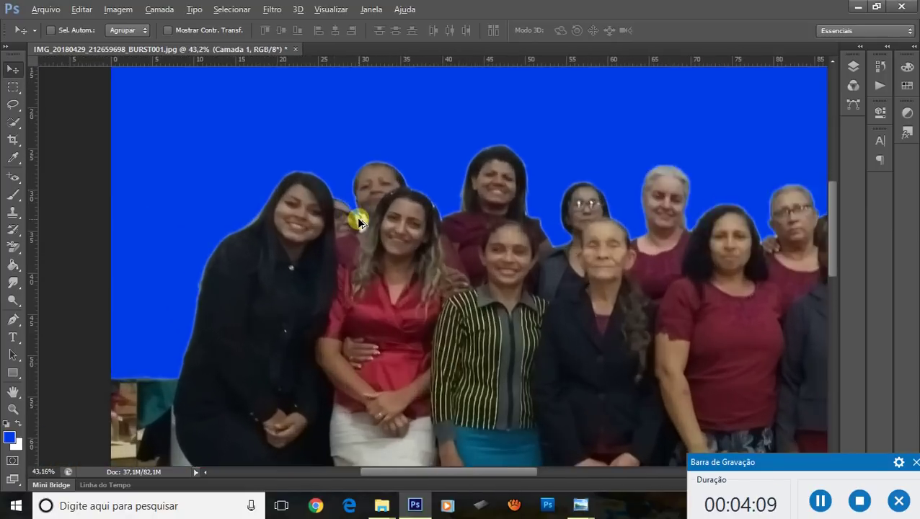
scroll(359, 220, up, 2)
scroll(356, 215, up, 2)
scroll(355, 208, down, 1)
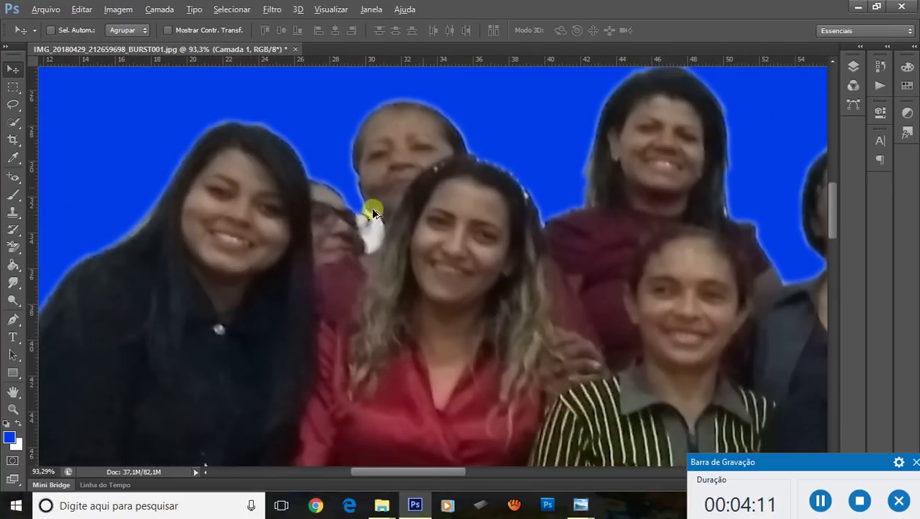
click(853, 67)
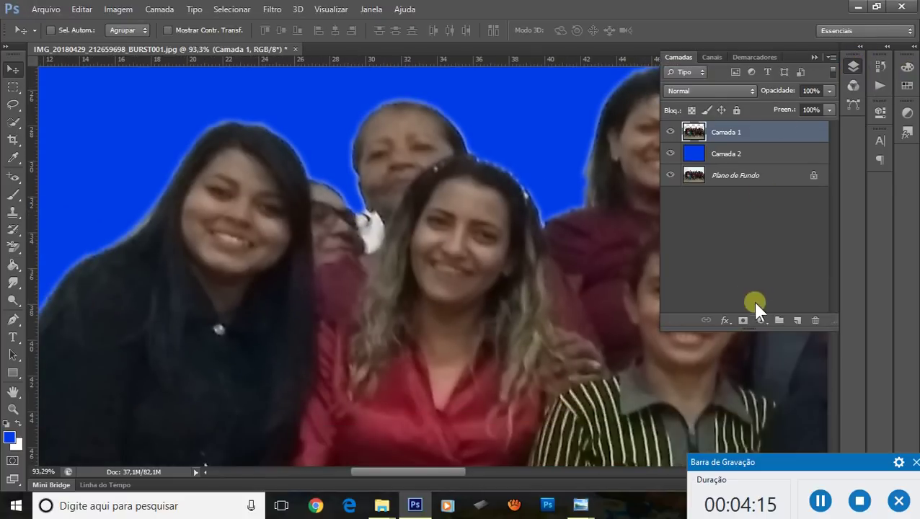
Step: Add a white layer mask to Camada 1 and pick the Brush tool
click(743, 321)
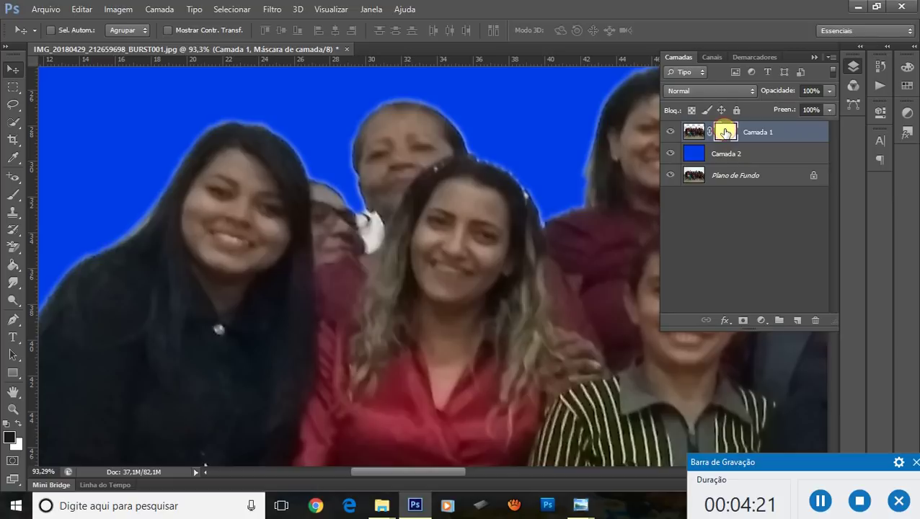
click(13, 195)
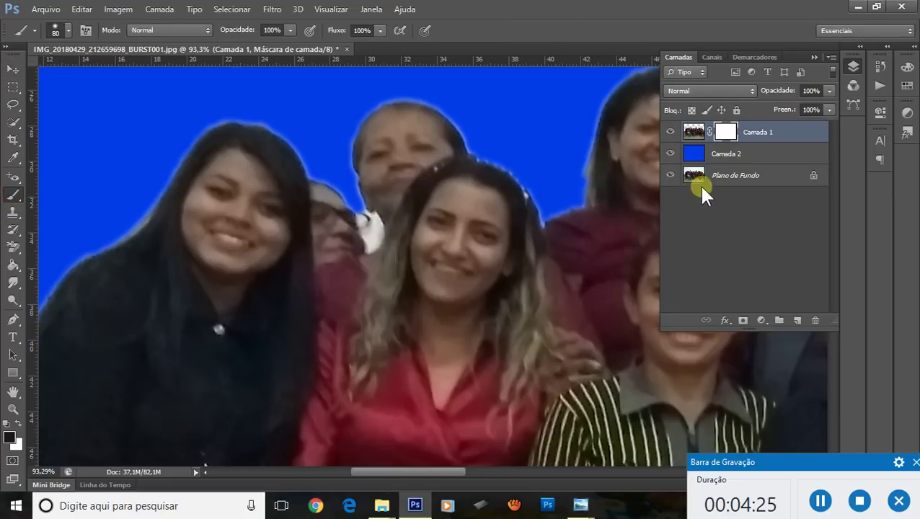
click(815, 57)
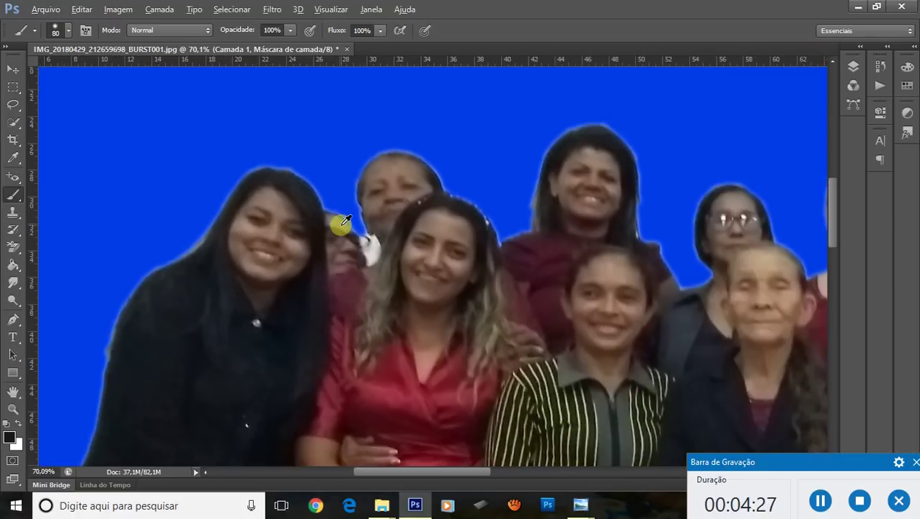
Step: Zoom in, shrink the brush, and paint black on the mask over the patch between heads
scroll(361, 242, up, 3)
scroll(368, 248, up, 3)
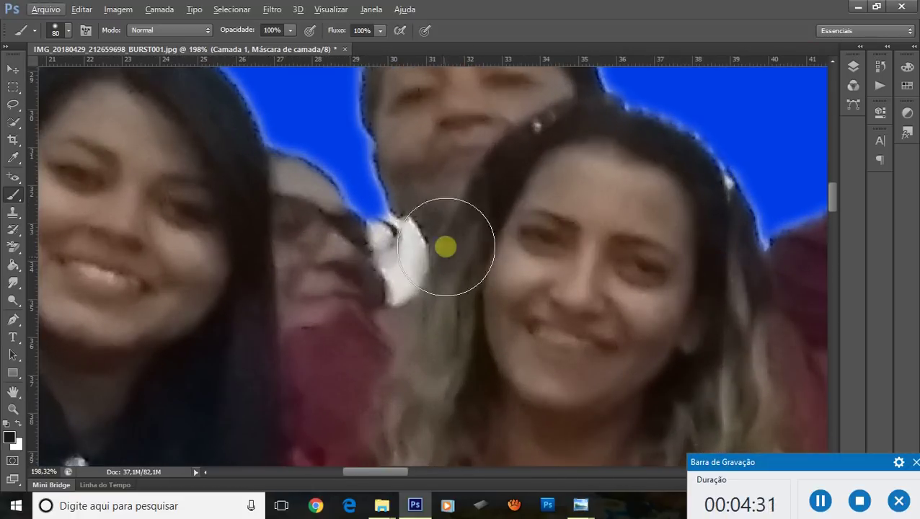
key(bracketleft)
key(bracketleft)
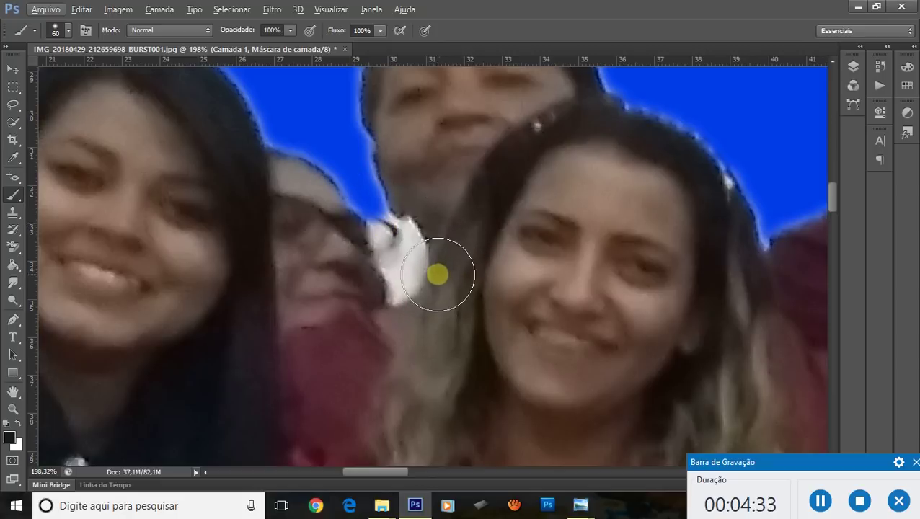
key(bracketleft)
key(bracketleft)
key(bracketleft)
key(bracketleft)
key(bracketleft)
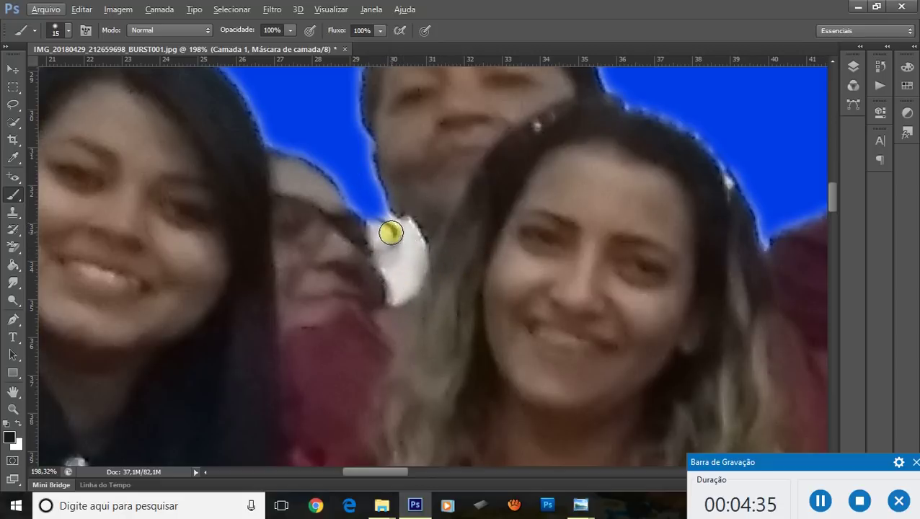
mouse_move(388, 230)
mouse_down()
mouse_move(390, 240)
mouse_move(374, 220)
mouse_move(382, 261)
mouse_move(405, 293)
mouse_move(416, 282)
mouse_move(413, 246)
mouse_move(404, 277)
mouse_up()
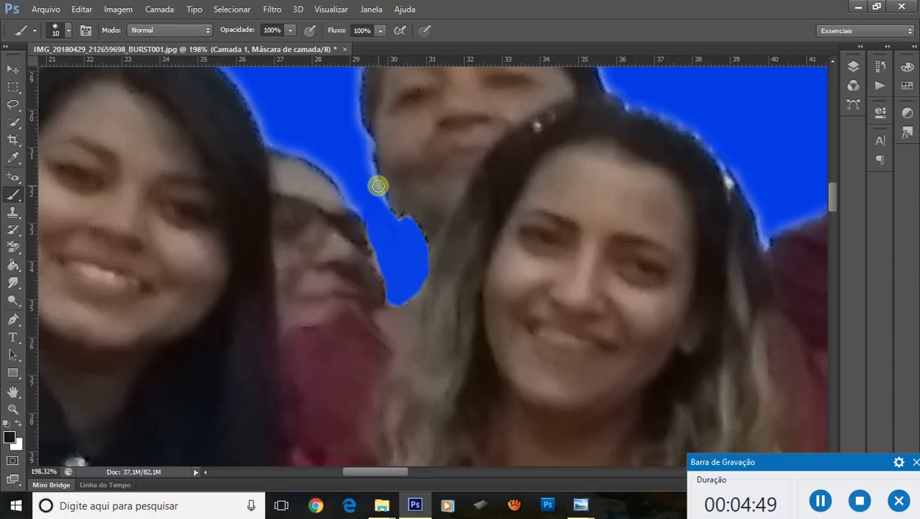
scroll(378, 186, down, 3)
scroll(571, 240, down, 3)
Step: Enlarge the brush and mask out the gap and teal chair top beside the rightmost woman
scroll(426, 175, down, 2)
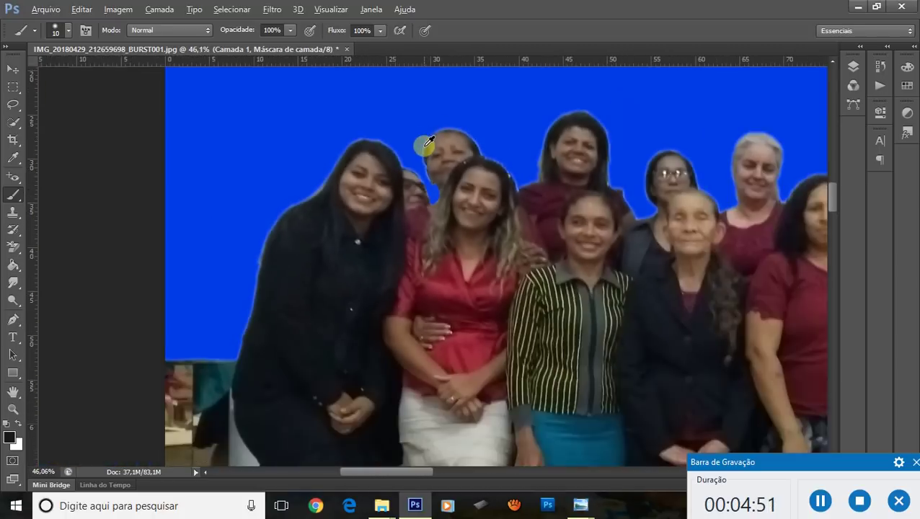
scroll(423, 147, down, 1)
scroll(426, 132, down, 1)
scroll(419, 127, down, 1)
scroll(736, 251, up, 1)
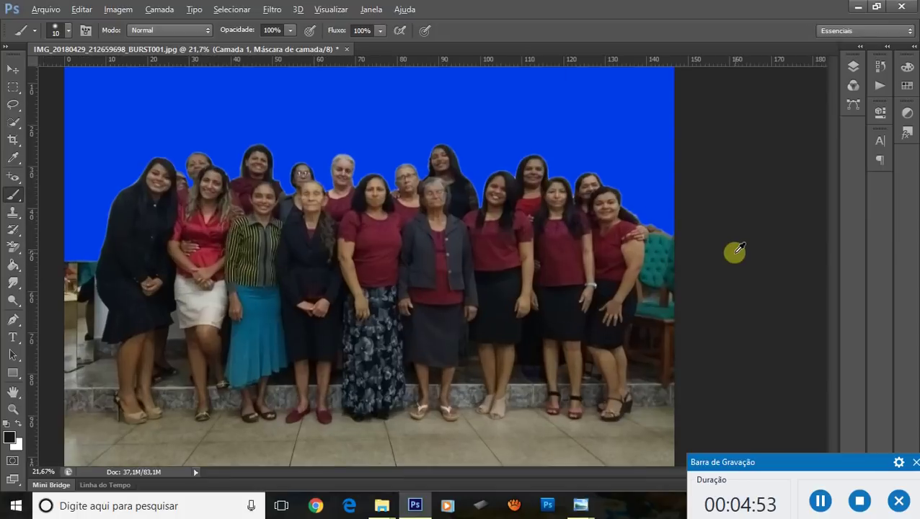
scroll(736, 253, up, 1)
scroll(729, 296, up, 1)
scroll(693, 349, up, 1)
scroll(602, 199, up, 1)
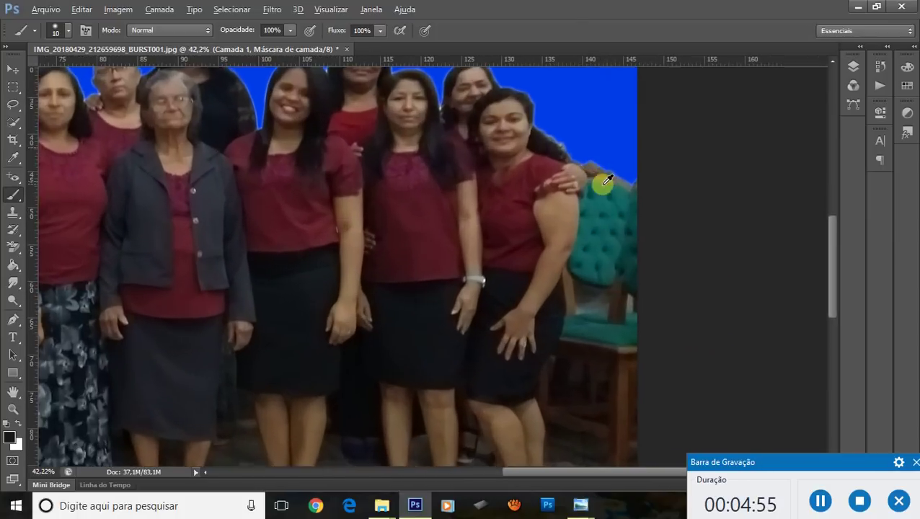
scroll(601, 180, up, 1)
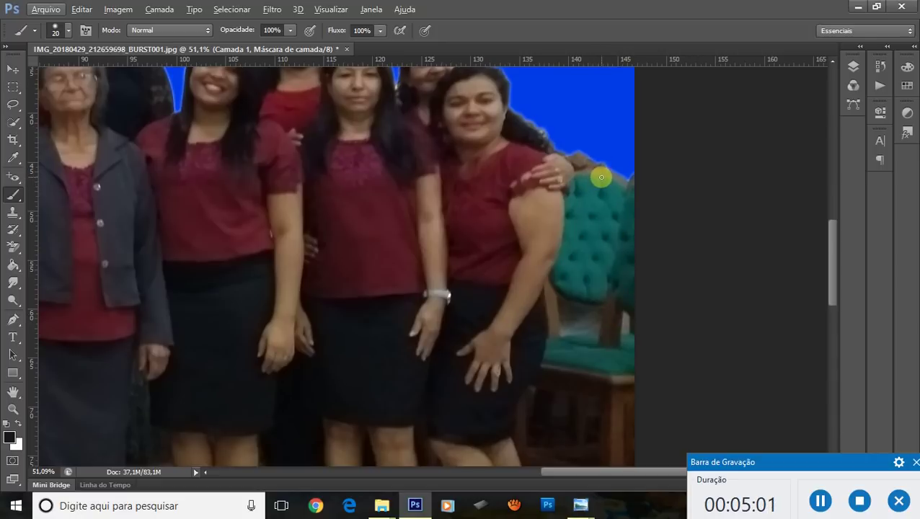
key(bracketright)
key(bracketright)
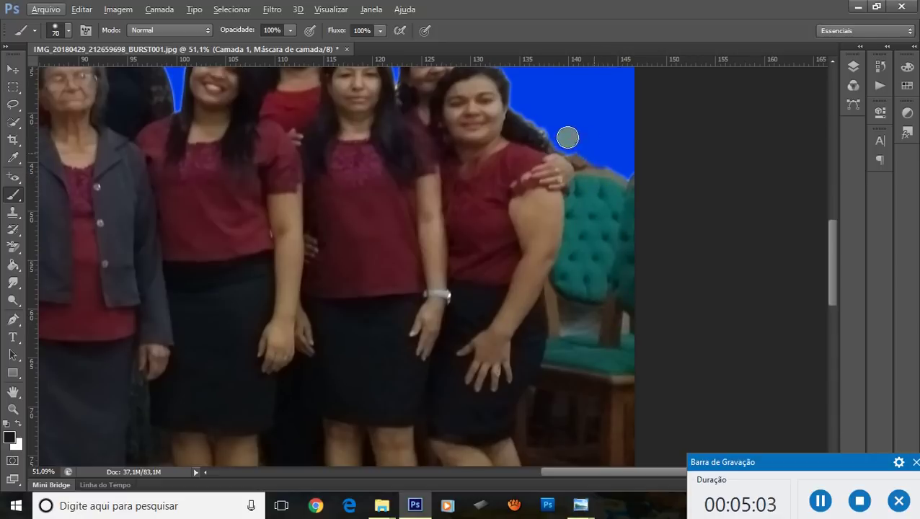
drag(588, 158, 594, 184)
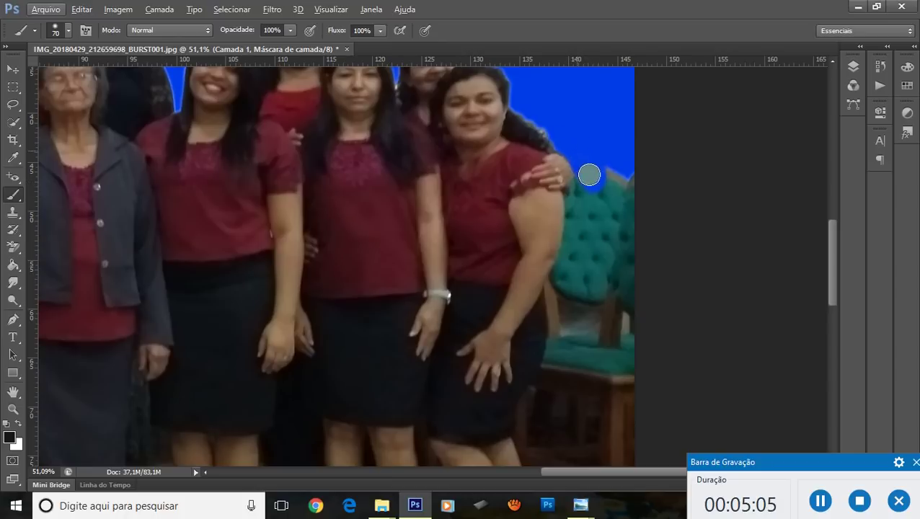
mouse_move(596, 146)
mouse_down()
mouse_move(631, 194)
mouse_move(596, 195)
mouse_up()
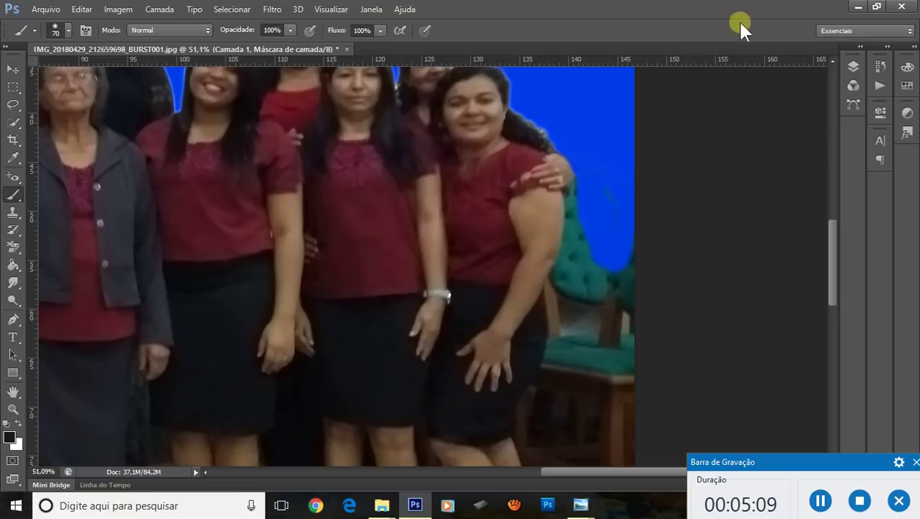
click(853, 67)
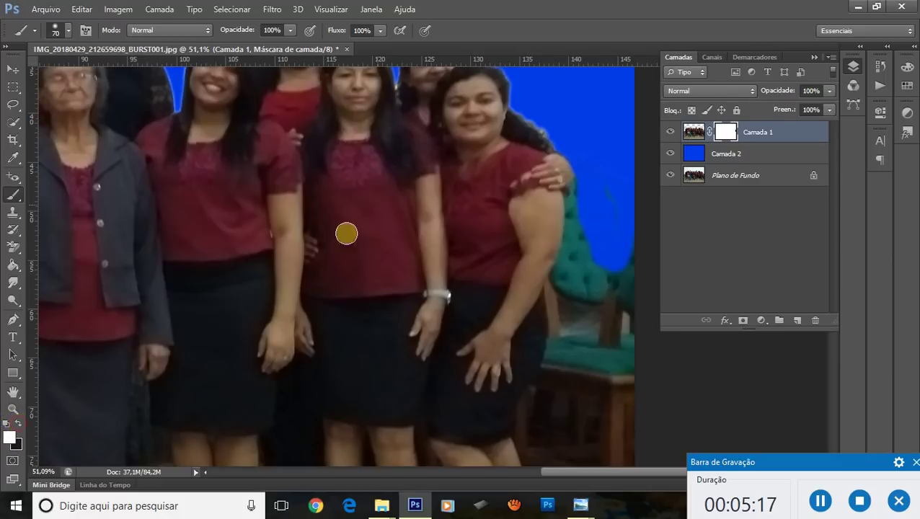
Step: Brush black on the mask beside the rightmost woman, hiding the teal chair down past her skirt
mouse_move(567, 116)
mouse_down()
mouse_move(585, 205)
mouse_move(630, 291)
mouse_move(609, 309)
mouse_up()
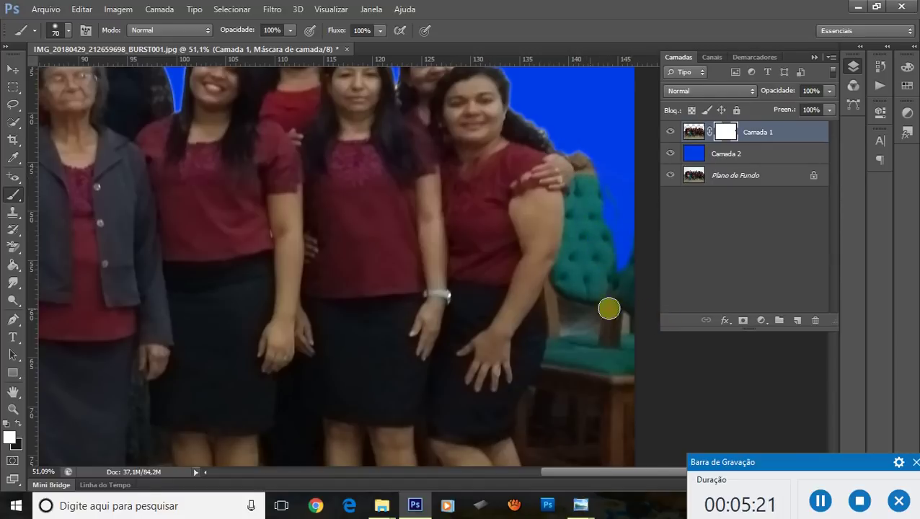
click(19, 426)
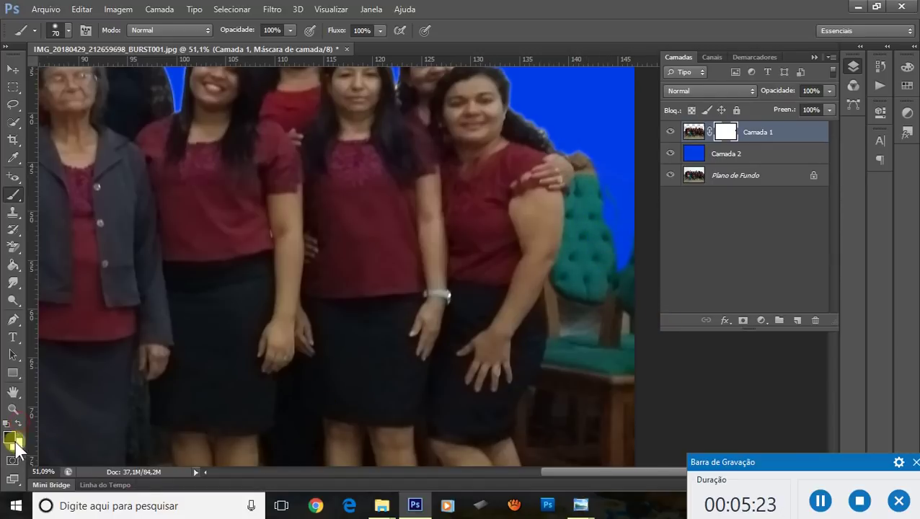
drag(563, 135, 574, 137)
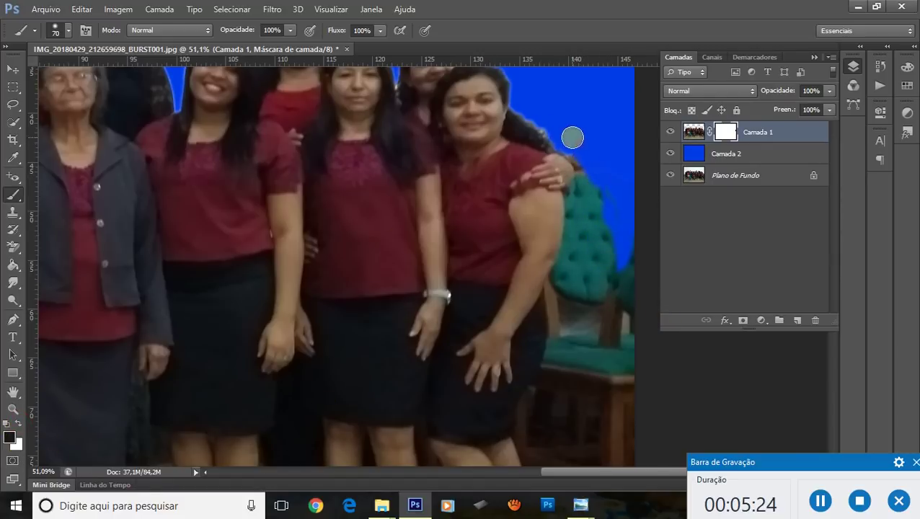
click(814, 57)
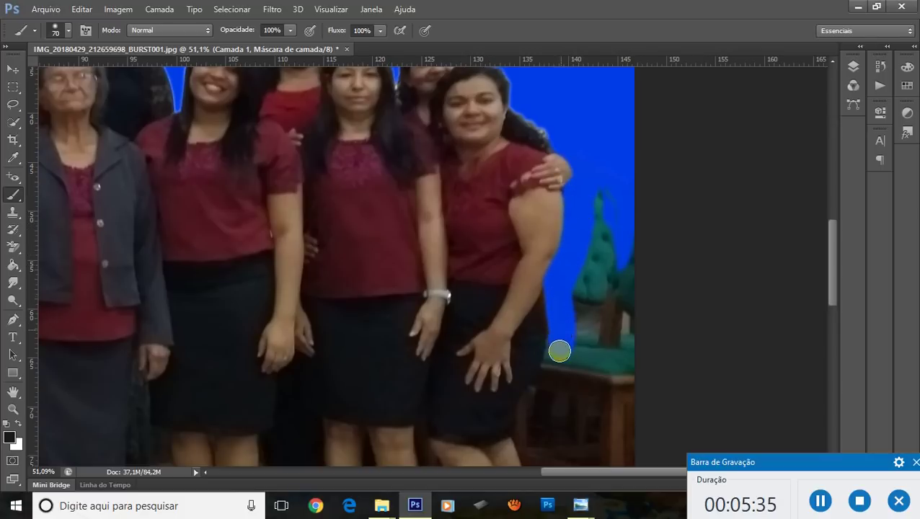
mouse_move(560, 335)
mouse_down()
mouse_move(600, 211)
mouse_move(639, 337)
mouse_move(590, 284)
mouse_up()
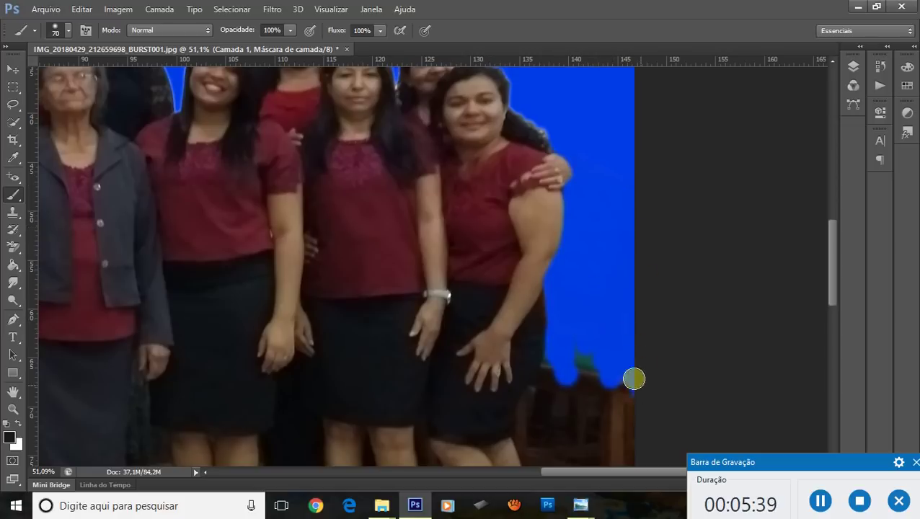
drag(633, 376, 628, 405)
drag(830, 221, 833, 268)
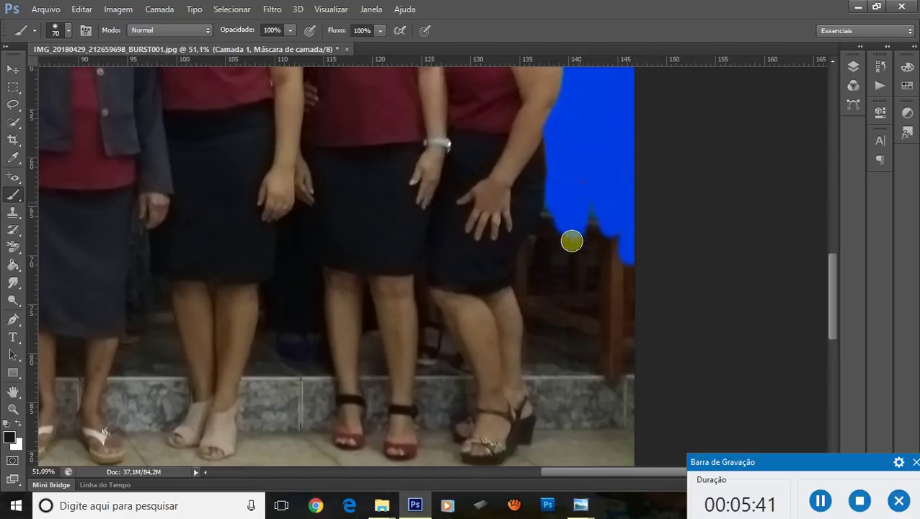
mouse_move(558, 203)
mouse_down()
mouse_move(529, 273)
mouse_move(530, 306)
mouse_move(550, 246)
mouse_move(572, 248)
mouse_move(600, 284)
mouse_move(535, 295)
mouse_move(535, 347)
mouse_move(569, 300)
mouse_move(637, 259)
mouse_move(643, 234)
mouse_move(593, 255)
mouse_up()
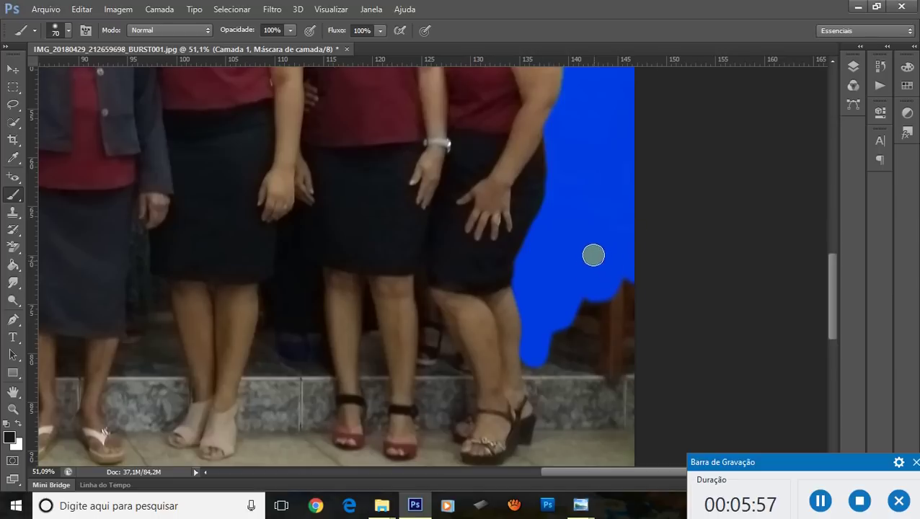
Step: Outline the leftover chair patch beside her legs with the Polygonal Lasso
click(18, 91)
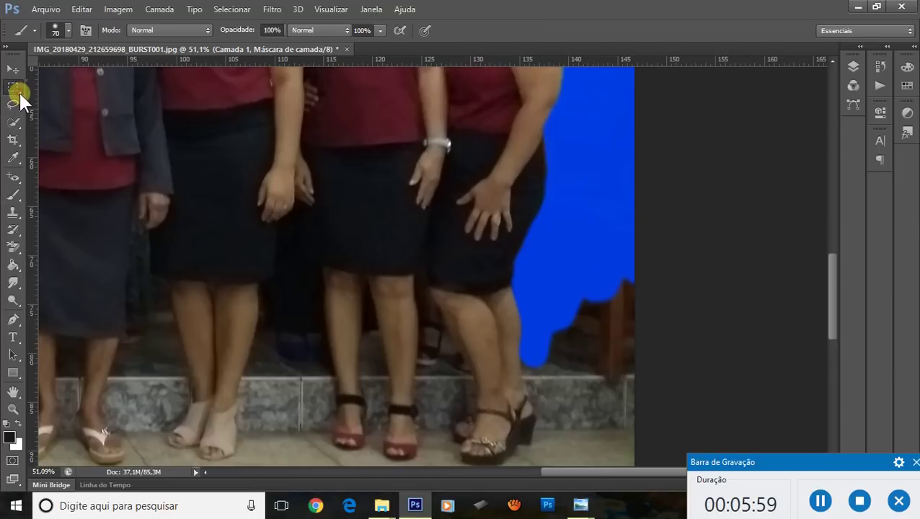
click(18, 110)
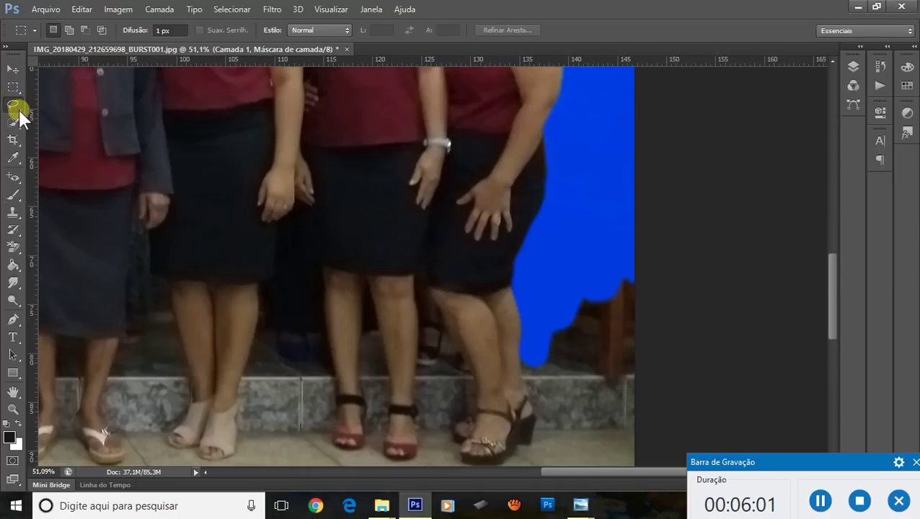
click(19, 113)
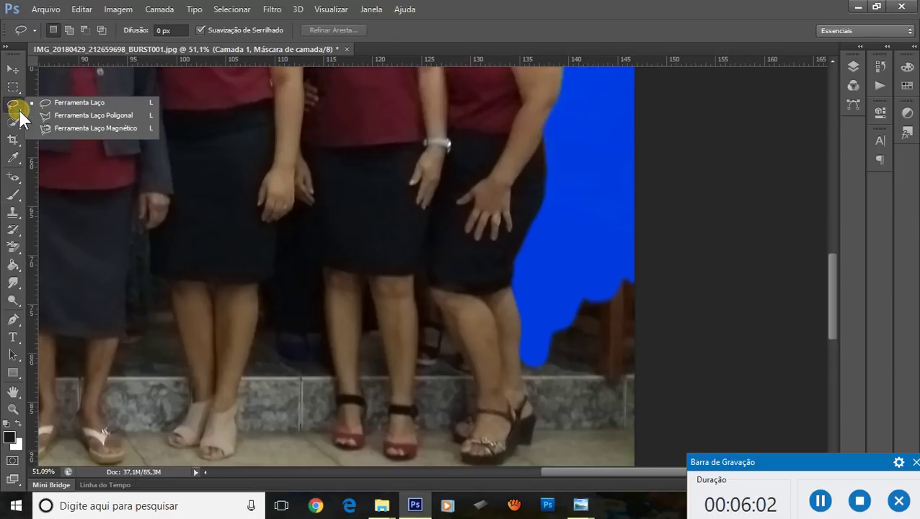
click(104, 115)
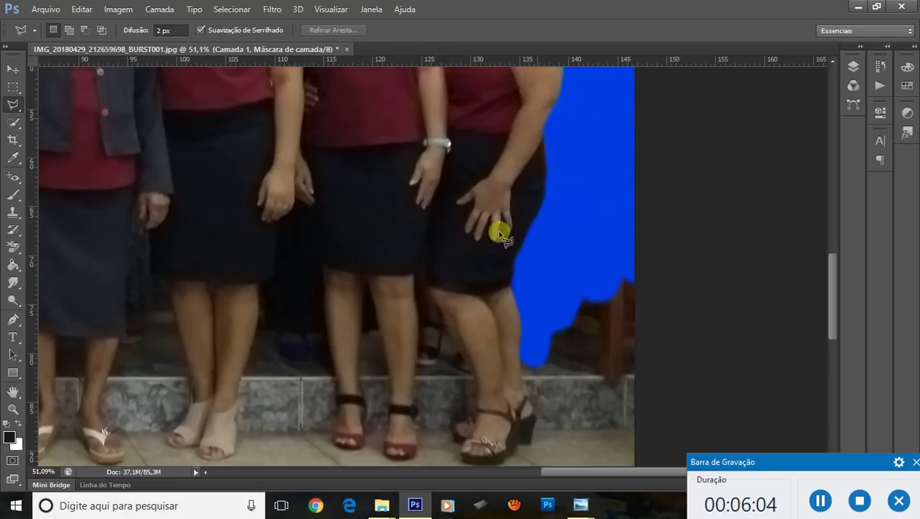
click(635, 377)
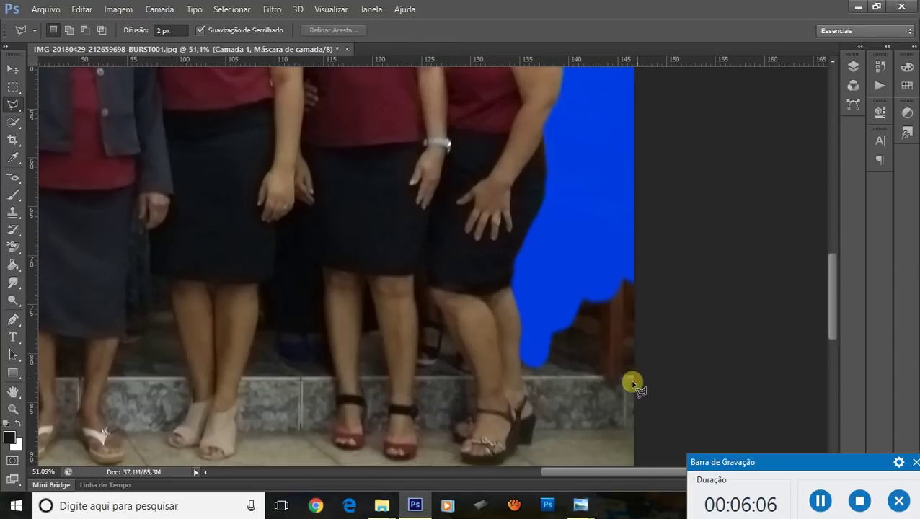
click(524, 380)
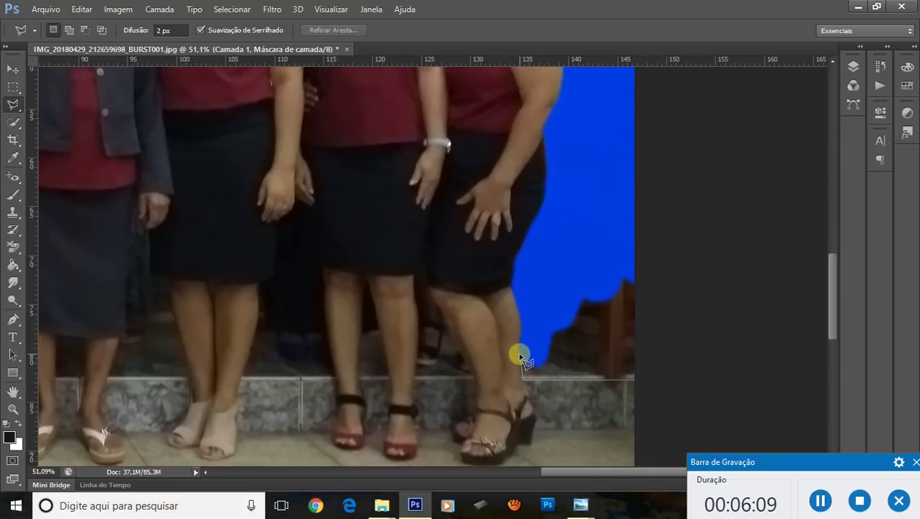
click(520, 355)
click(619, 210)
click(676, 212)
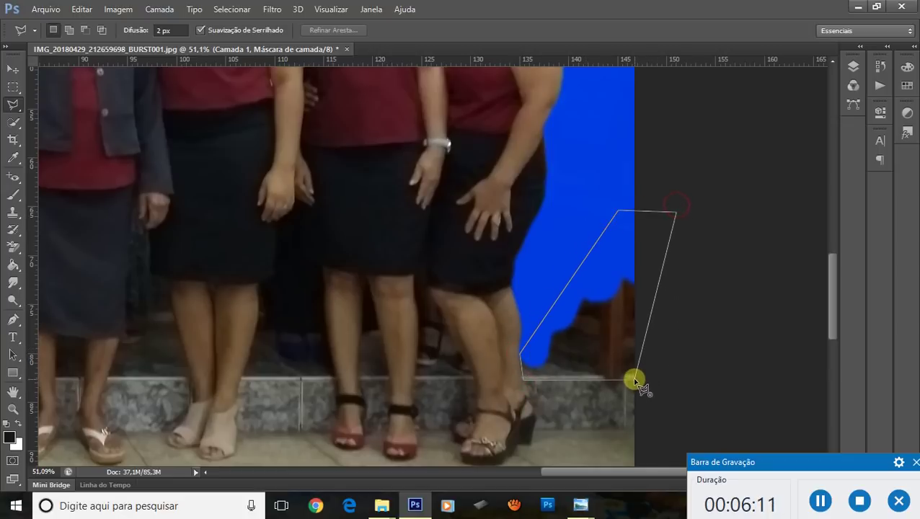
click(635, 379)
Step: Fill the selected patch on Camada 1 with the blue foreground colour and deselect
key(Delete)
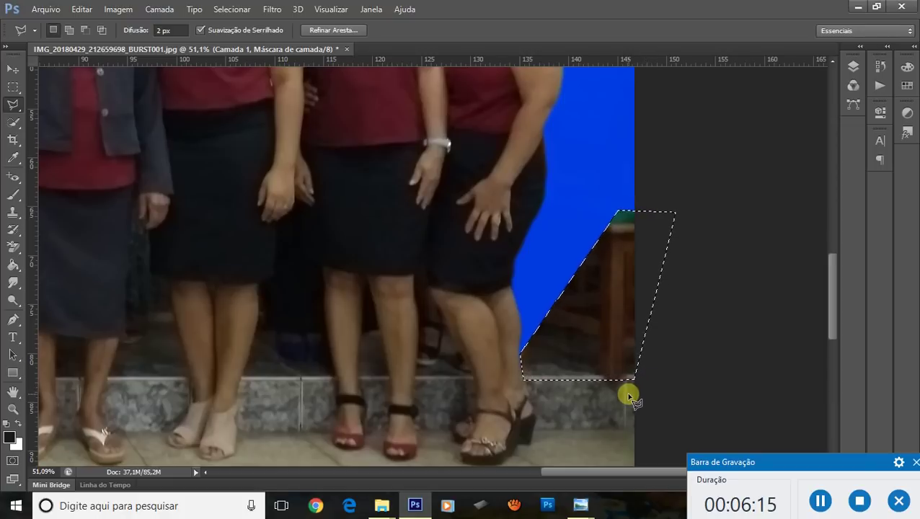
click(856, 67)
click(694, 131)
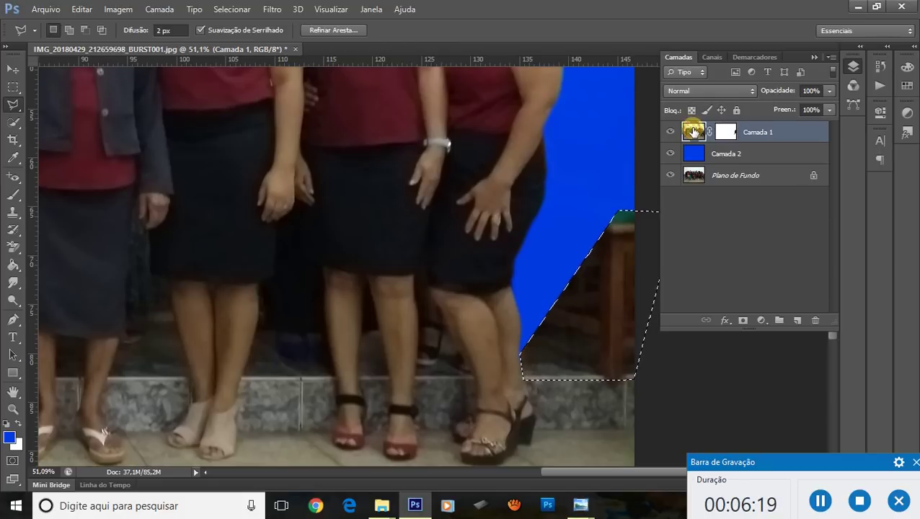
key(Delete)
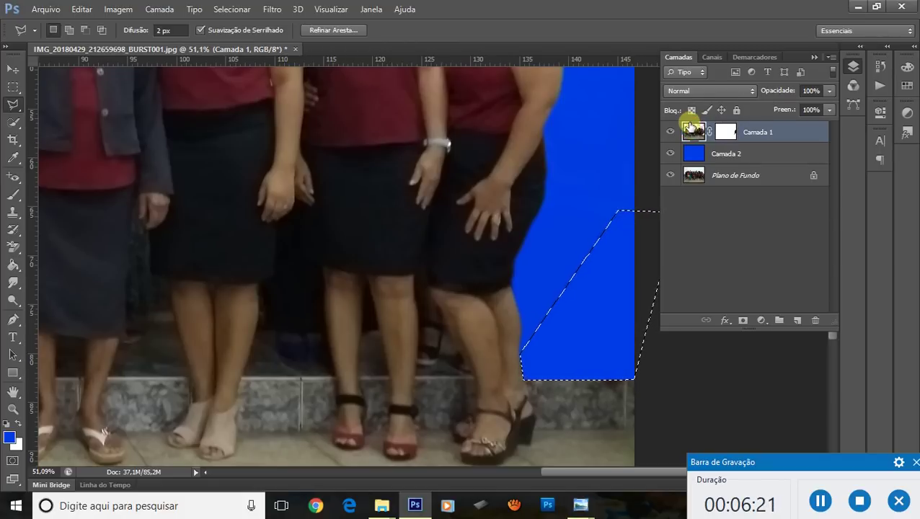
key(ctrl+d)
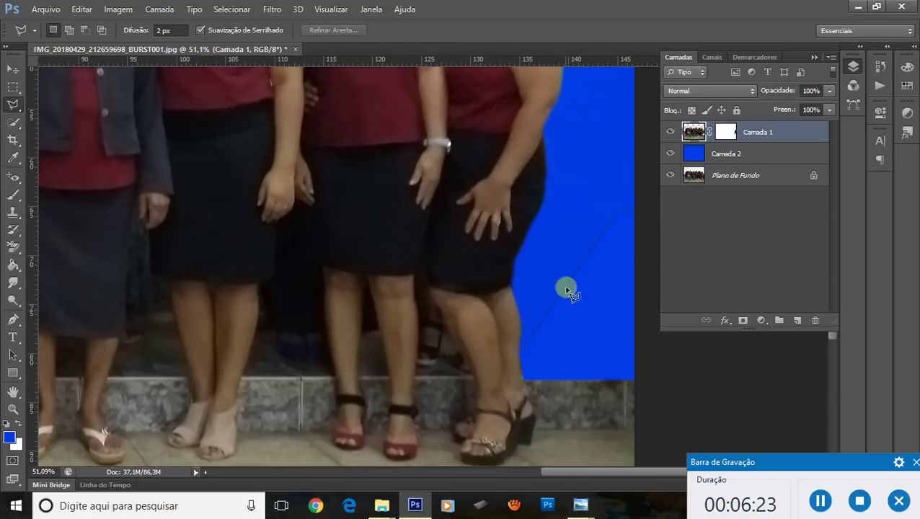
click(814, 57)
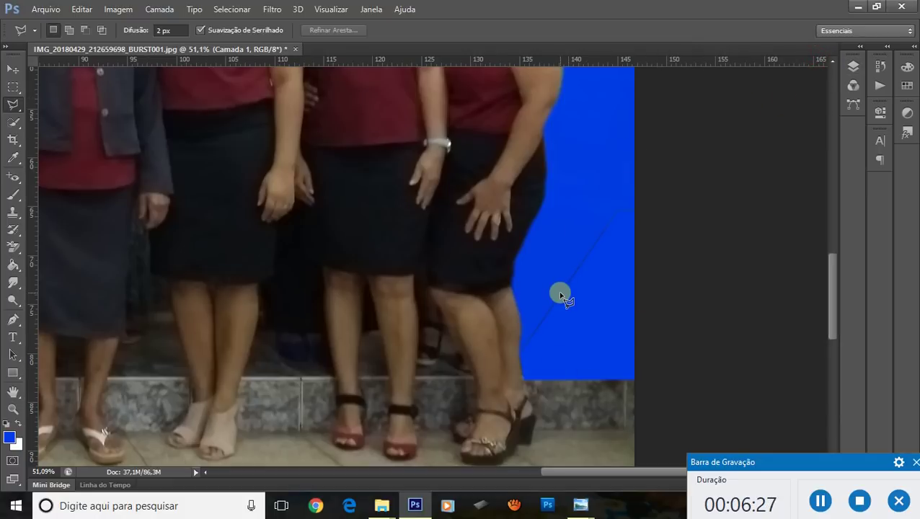
click(849, 81)
Step: Paint out the faint diagonal streak on Camada 1's mask, then apply the layer mask
click(724, 137)
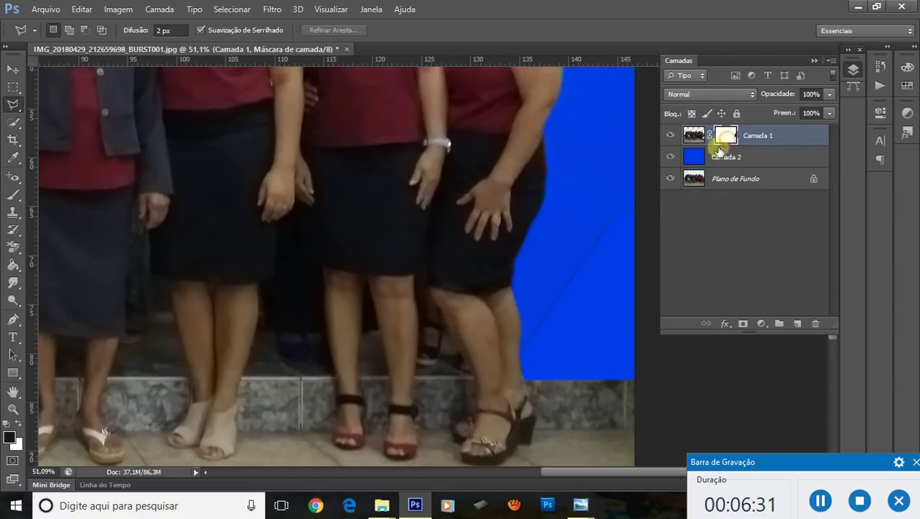
click(13, 194)
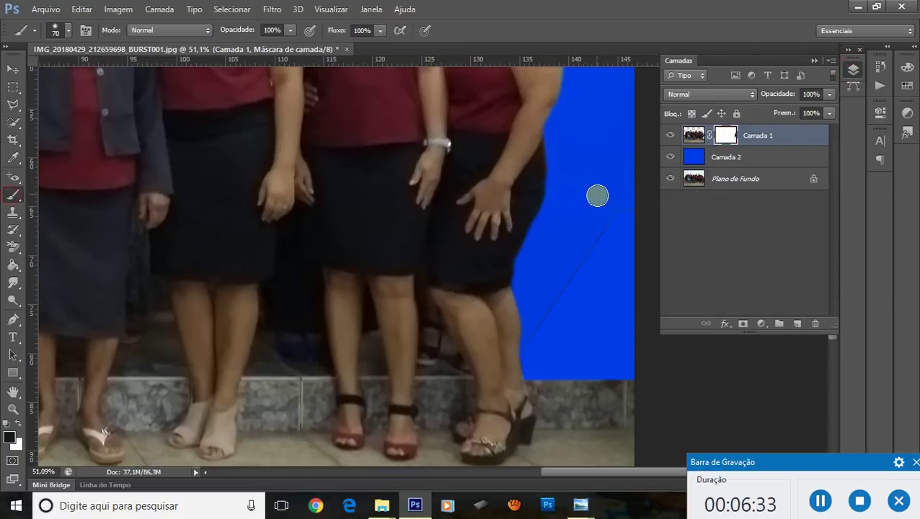
drag(593, 230, 539, 356)
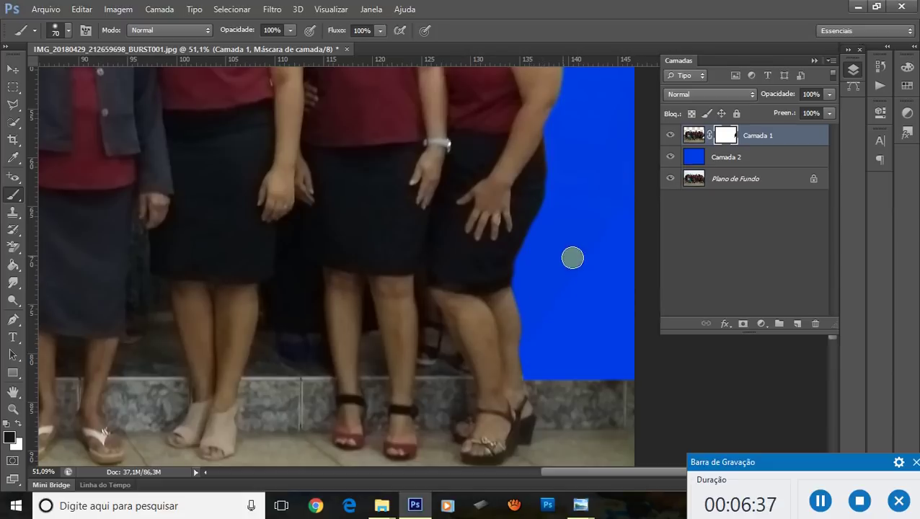
click(821, 501)
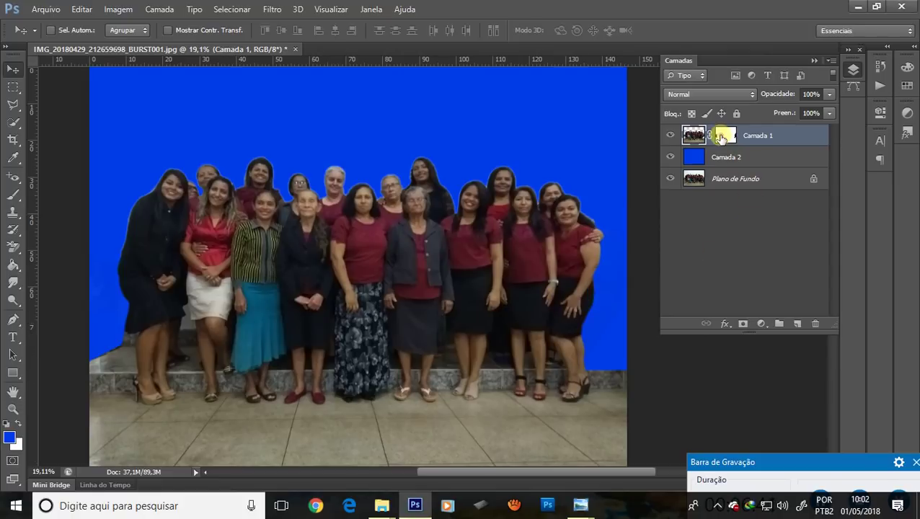
right_click(726, 135)
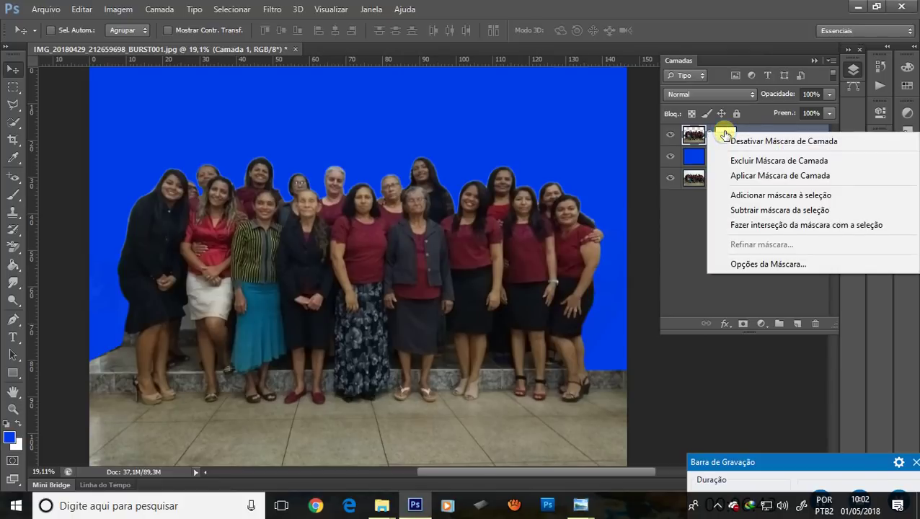
click(788, 173)
Step: Delete the blue Camada 2 and Plano de Fundo layers, leaving Camada 1 on transparency
click(782, 160)
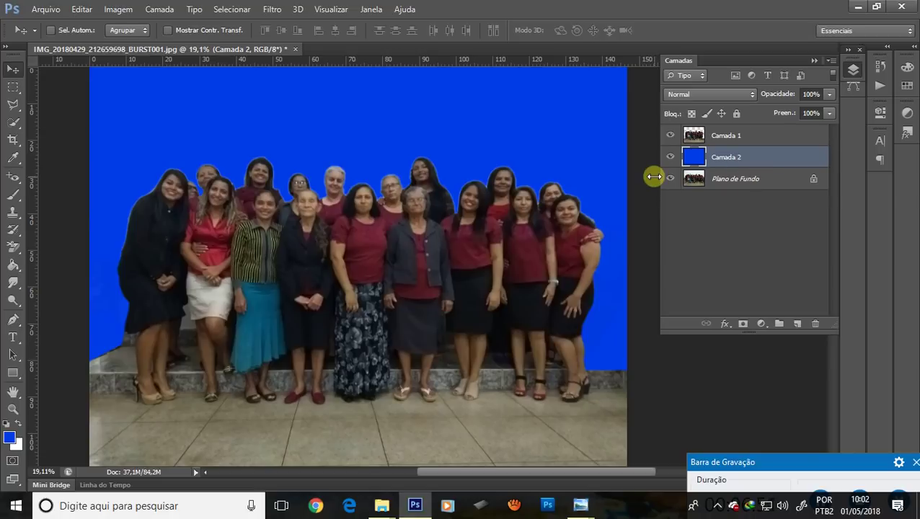
click(815, 323)
click(438, 194)
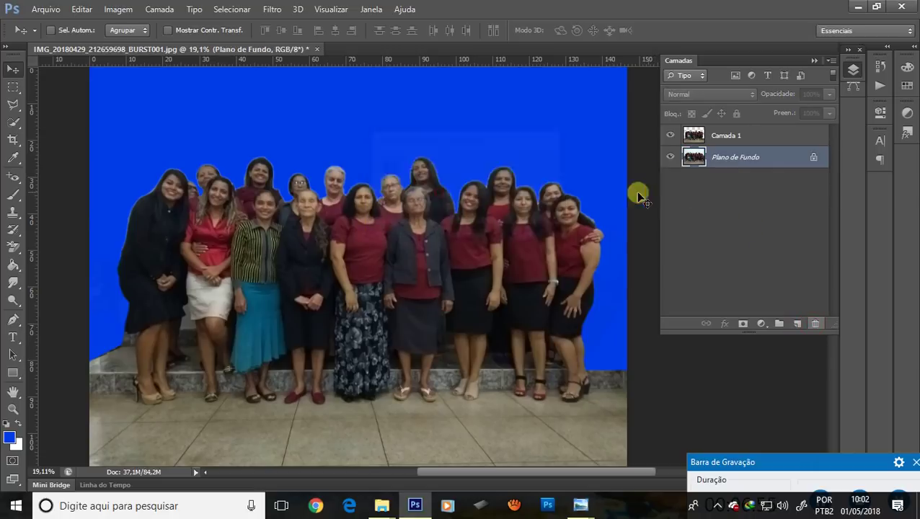
click(750, 158)
click(815, 324)
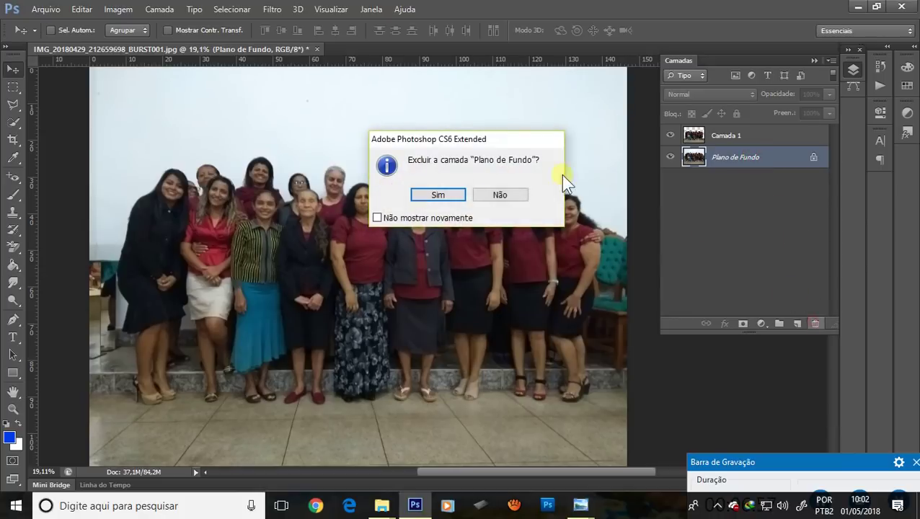
click(438, 194)
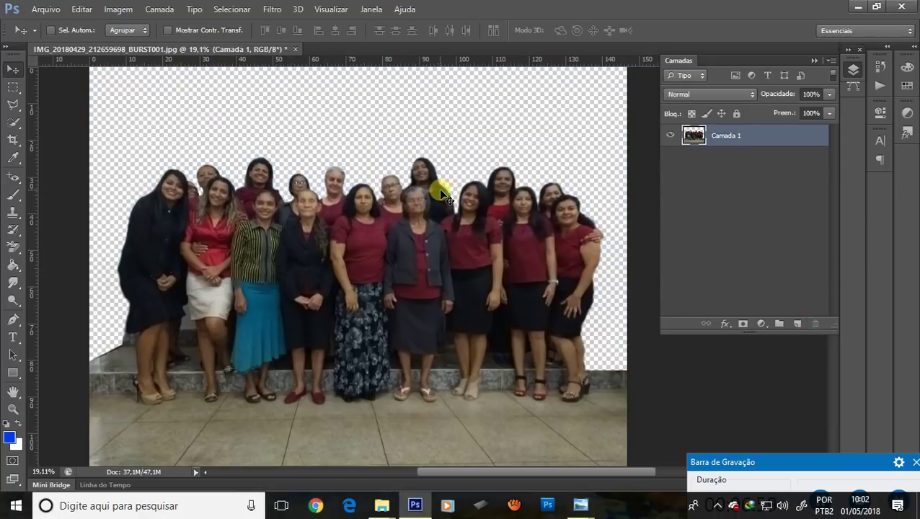
scroll(378, 165, up, 2)
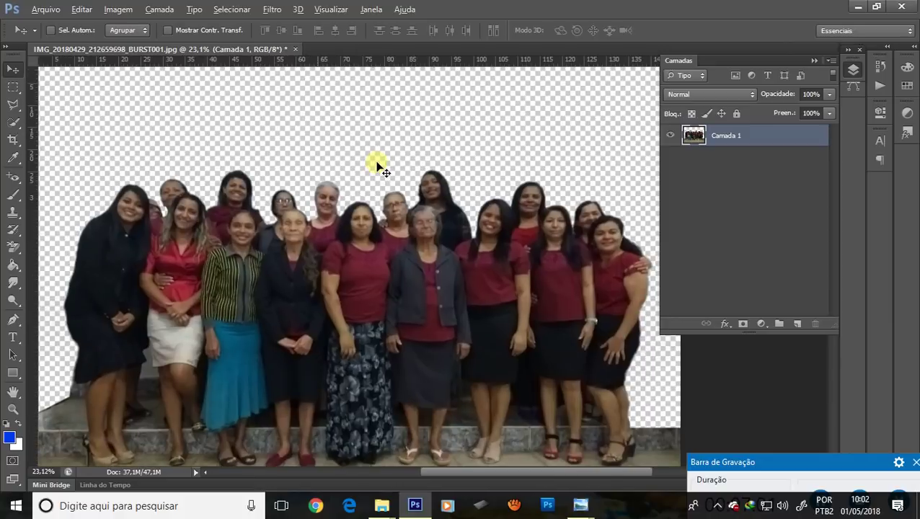
scroll(353, 174, down, 1)
scroll(353, 174, down, 1)
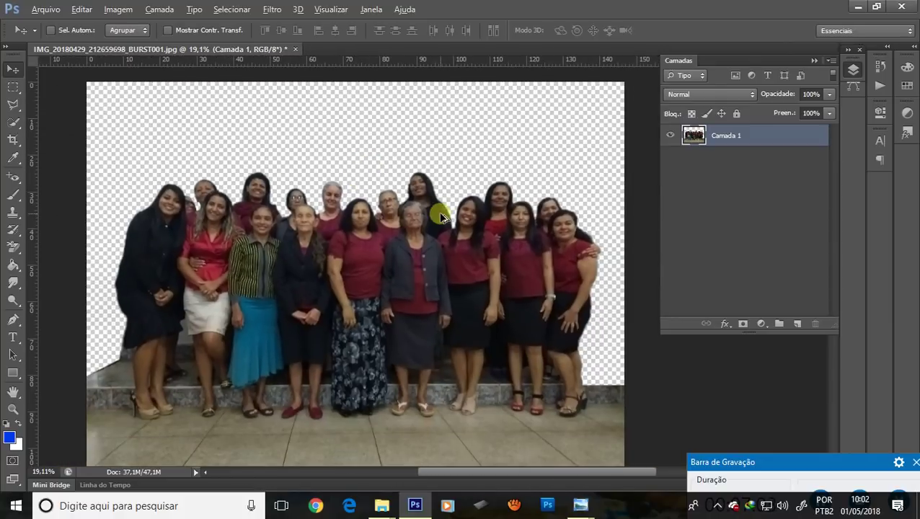
Step: Convert the image to the Coated FOGRA39 (ISO 12647-2:2004) CMYK profile
click(82, 10)
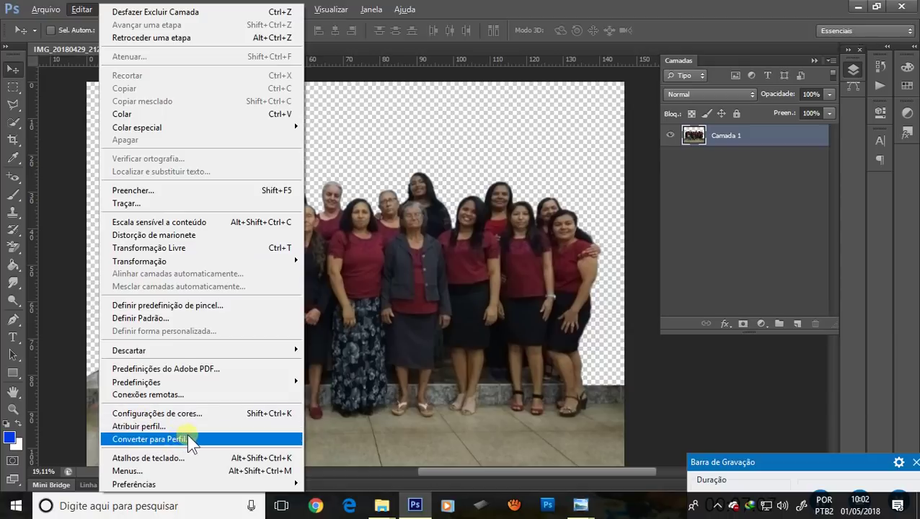
click(159, 439)
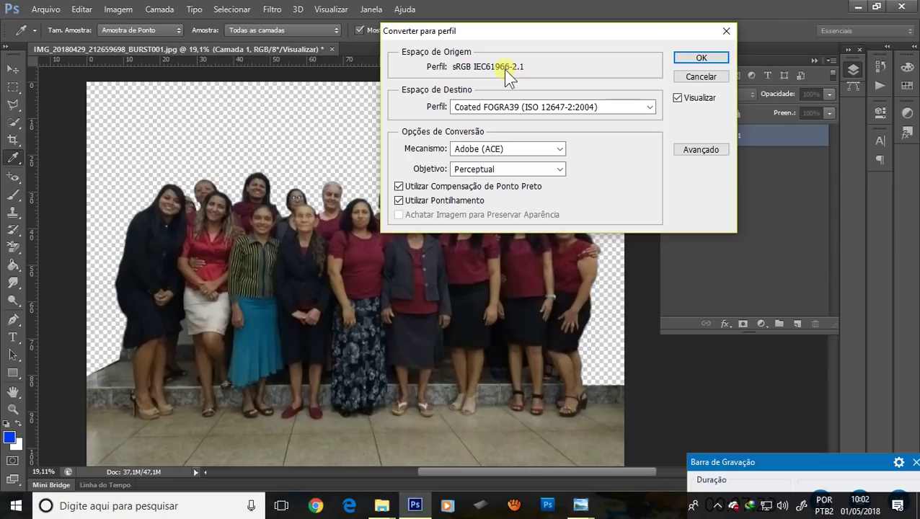
click(684, 56)
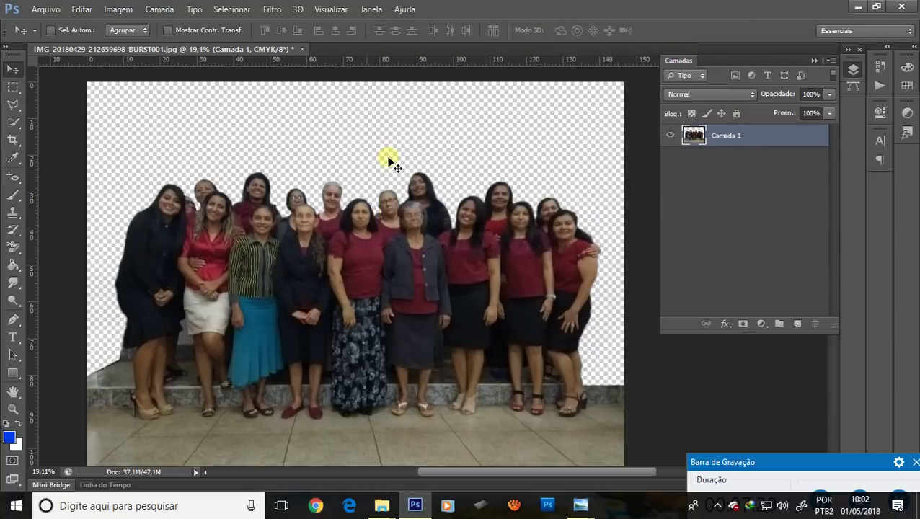
scroll(272, 209, up, 2)
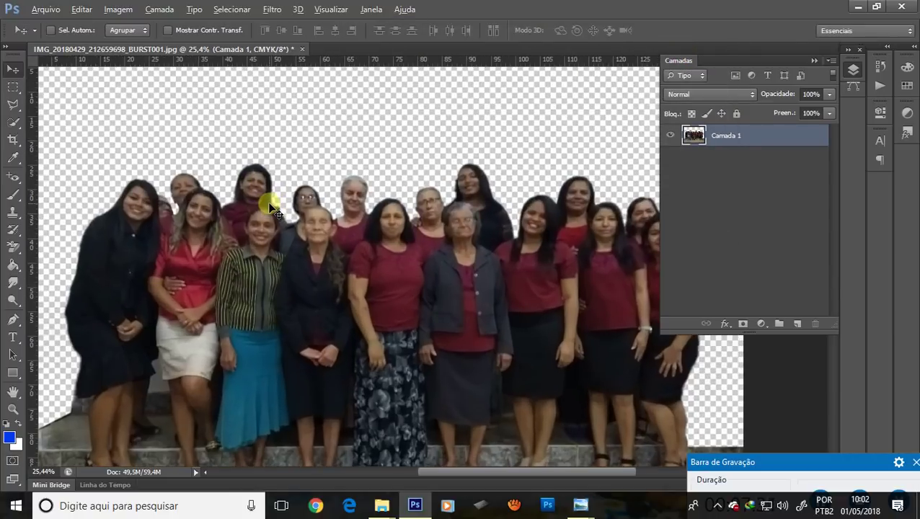
scroll(273, 209, down, 2)
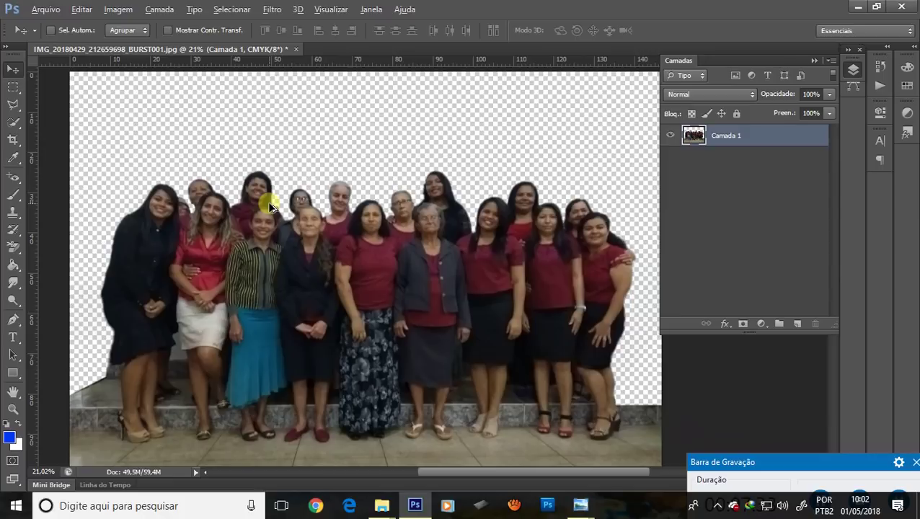
scroll(273, 208, down, 1)
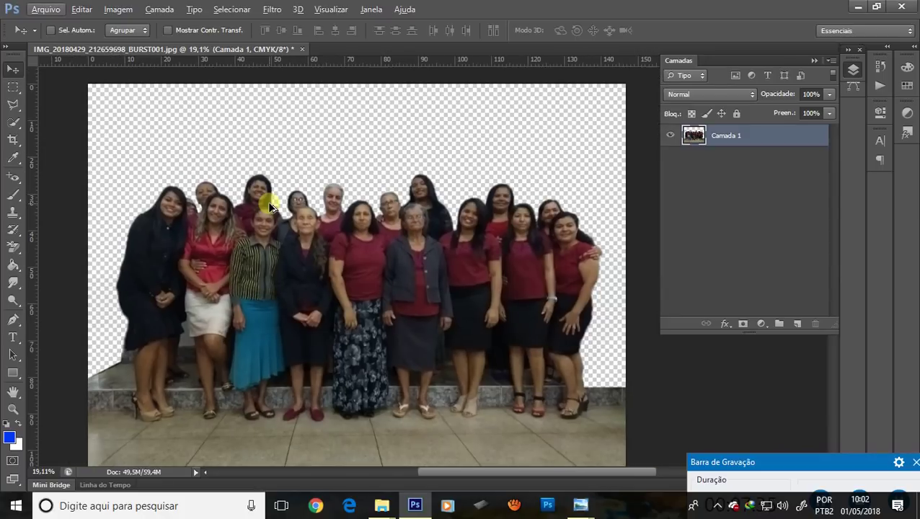
scroll(271, 209, up, 1)
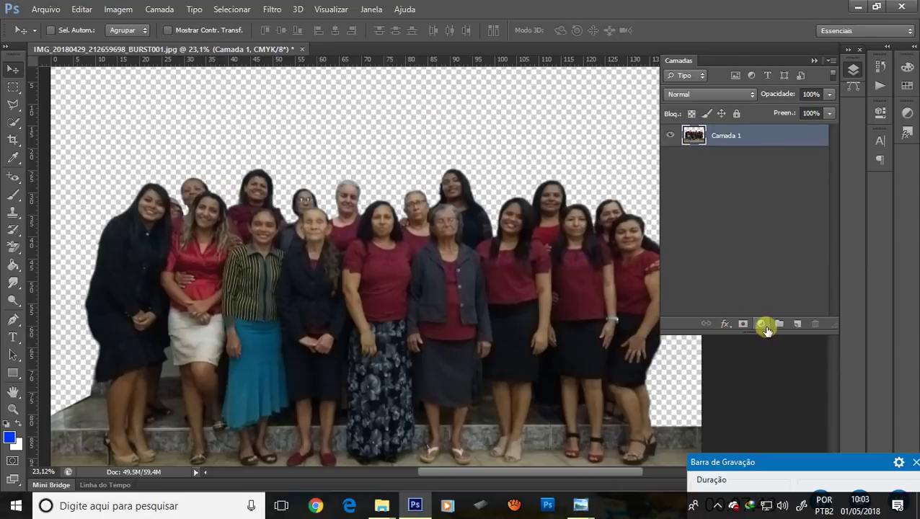
Step: Add a Brilho/Contraste adjustment layer with brightness 37 and contrast 12
click(764, 325)
click(819, 85)
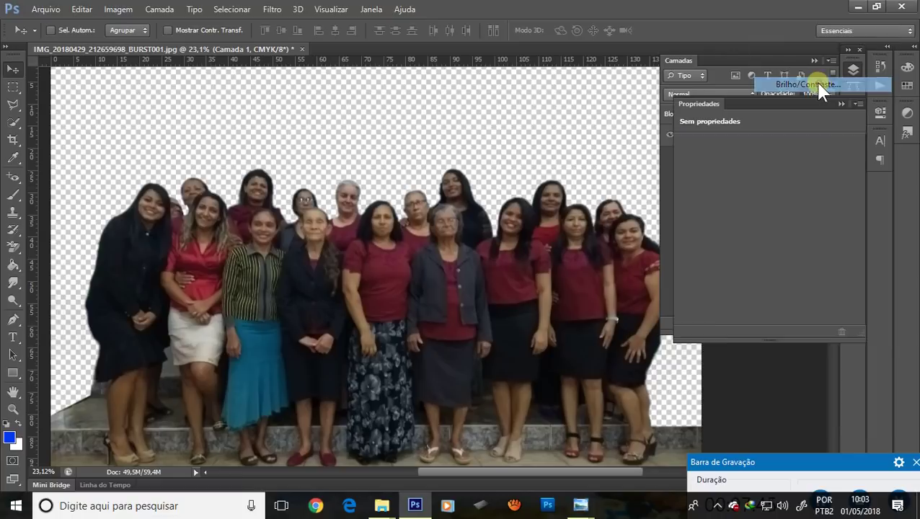
drag(765, 175, 786, 172)
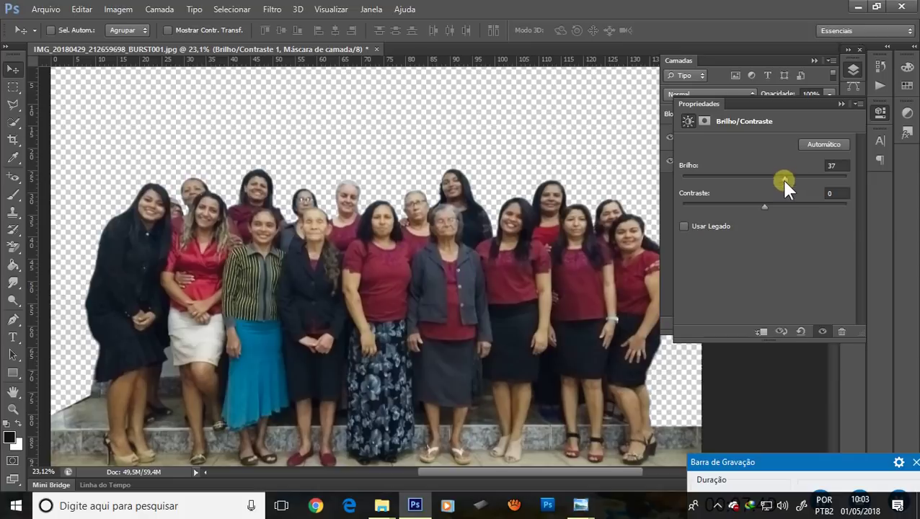
drag(765, 206, 774, 207)
click(841, 105)
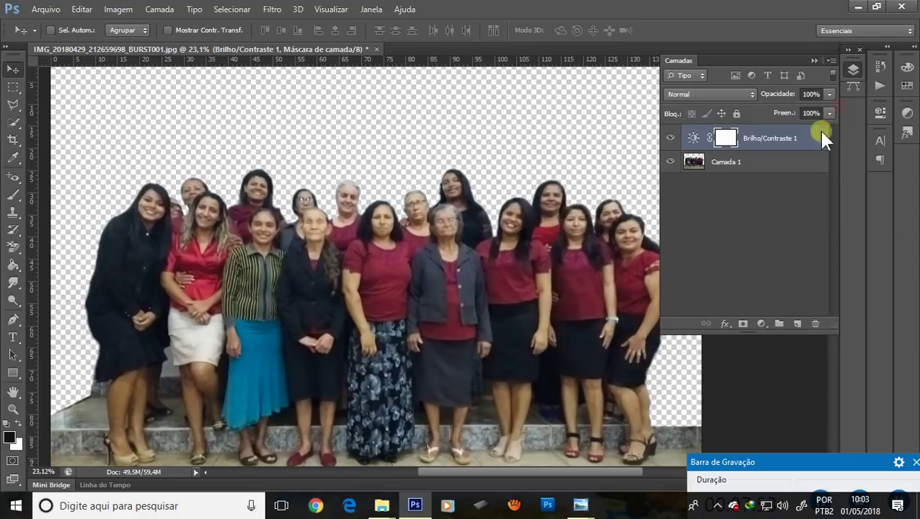
Step: Add a Curvas adjustment layer using the Mais Claro (RGB) preset
click(765, 325)
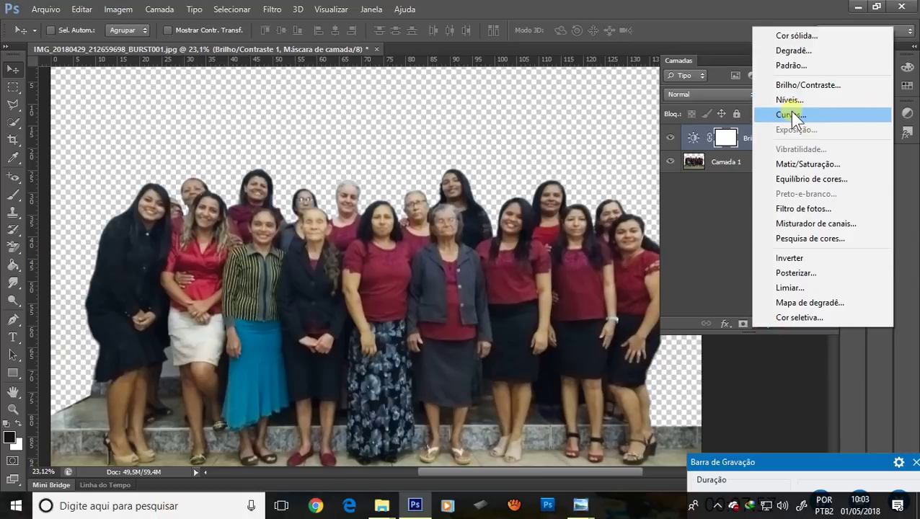
click(790, 114)
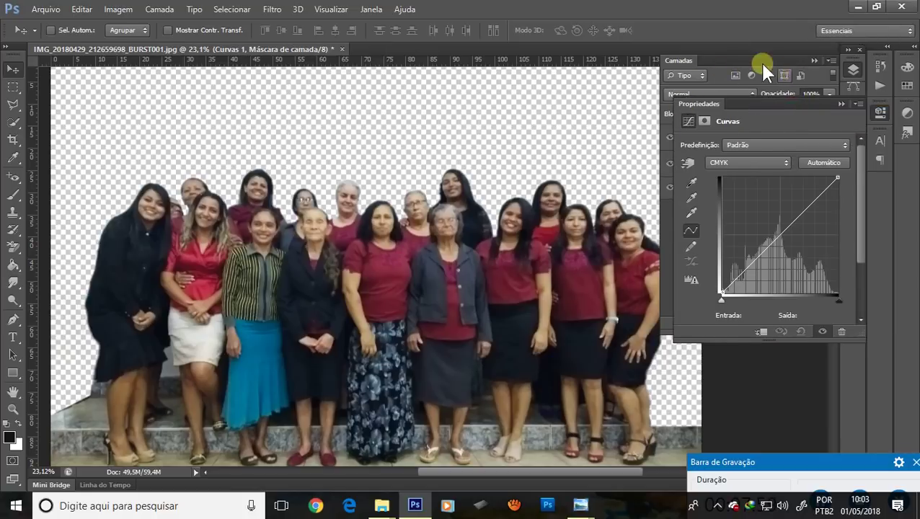
click(842, 146)
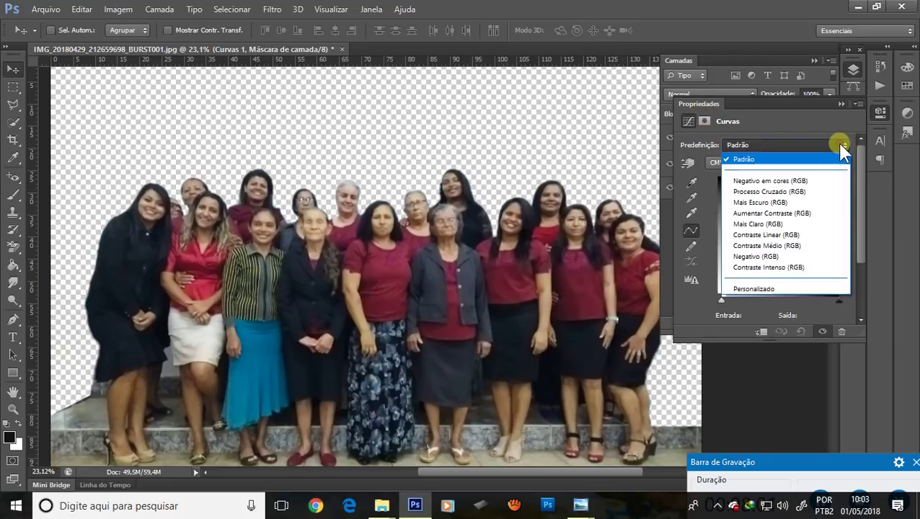
click(754, 224)
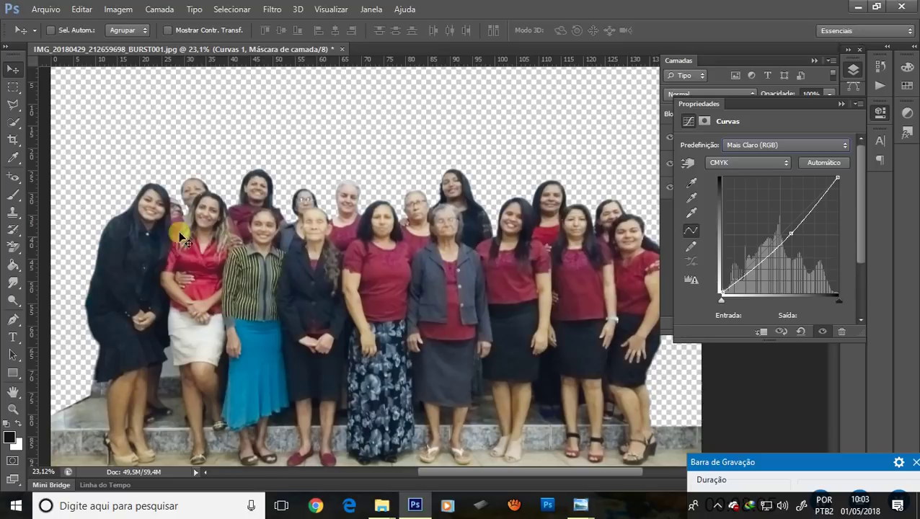
click(839, 103)
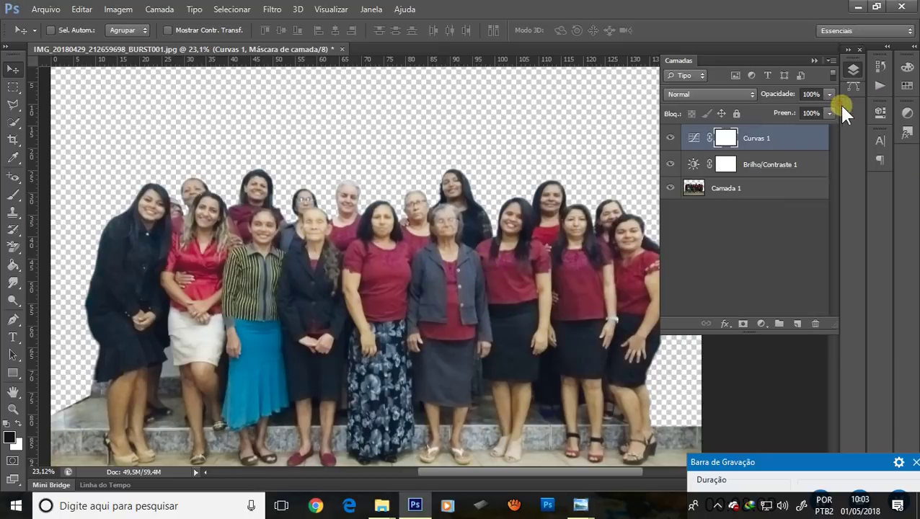
click(814, 61)
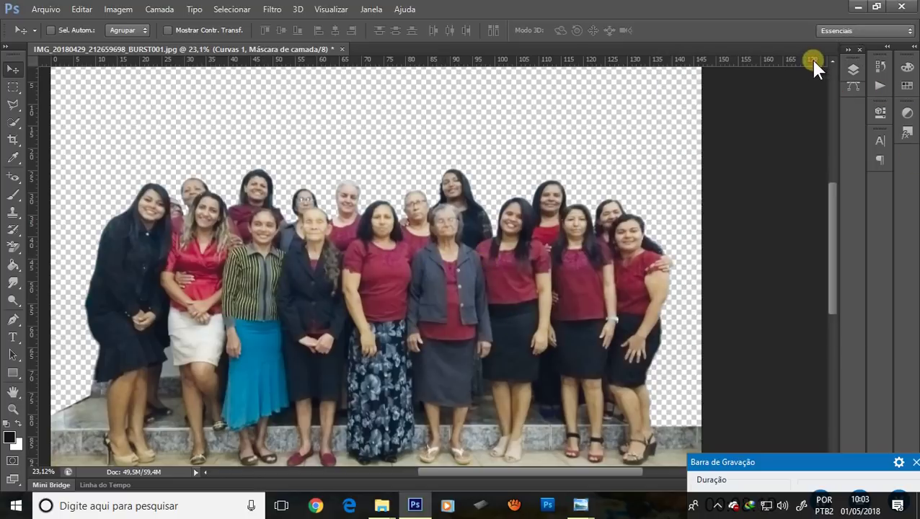
Step: Save the layered image as Senhoras.psd in the aula folder
click(45, 9)
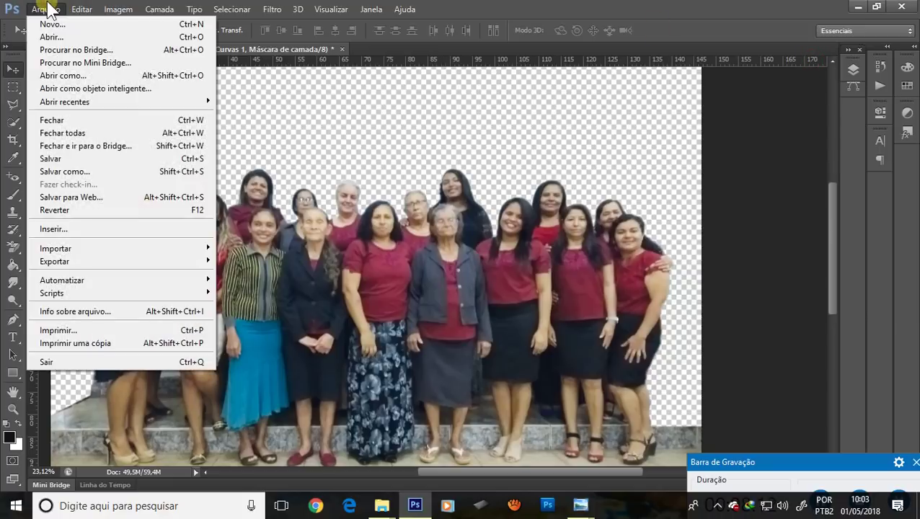
click(58, 172)
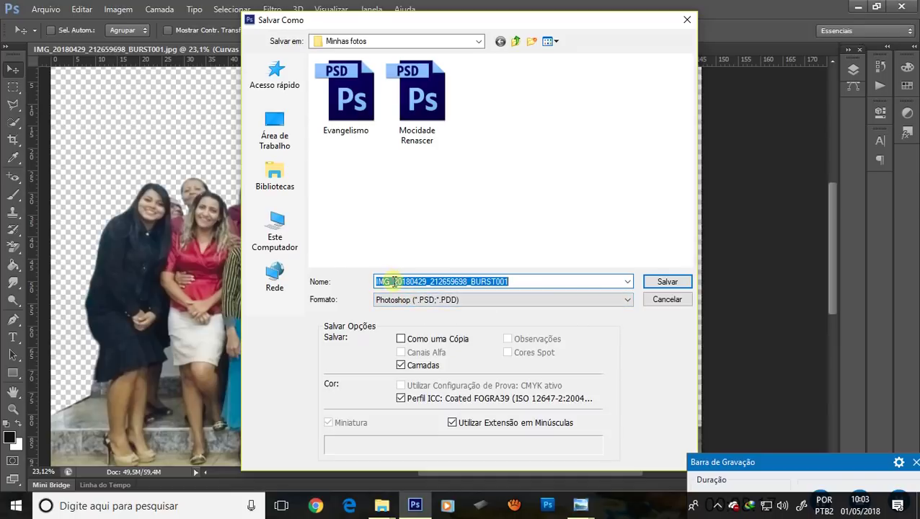
click(522, 281)
drag(521, 281, 303, 283)
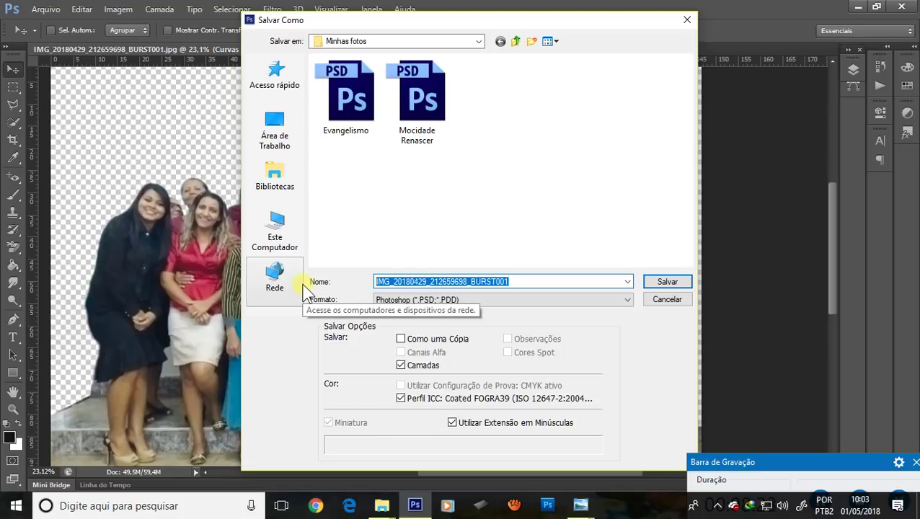
text(Senh)
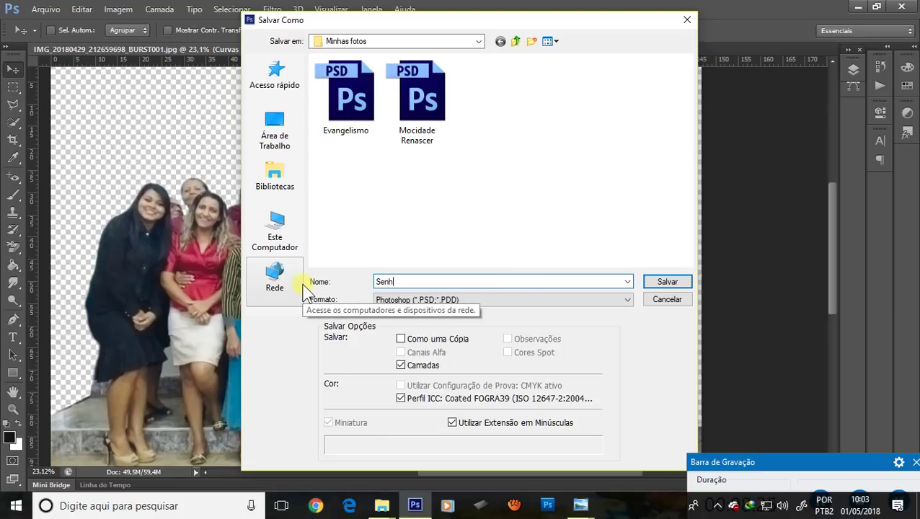
text(oras)
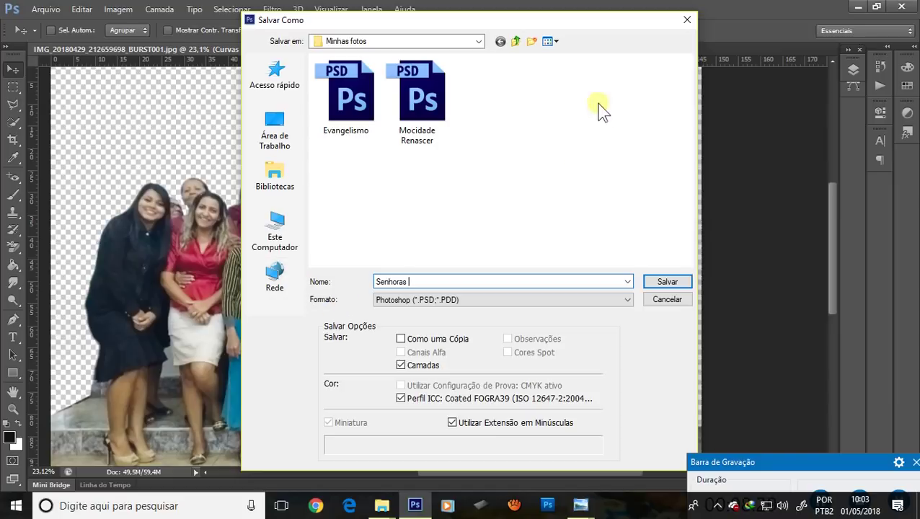
click(280, 232)
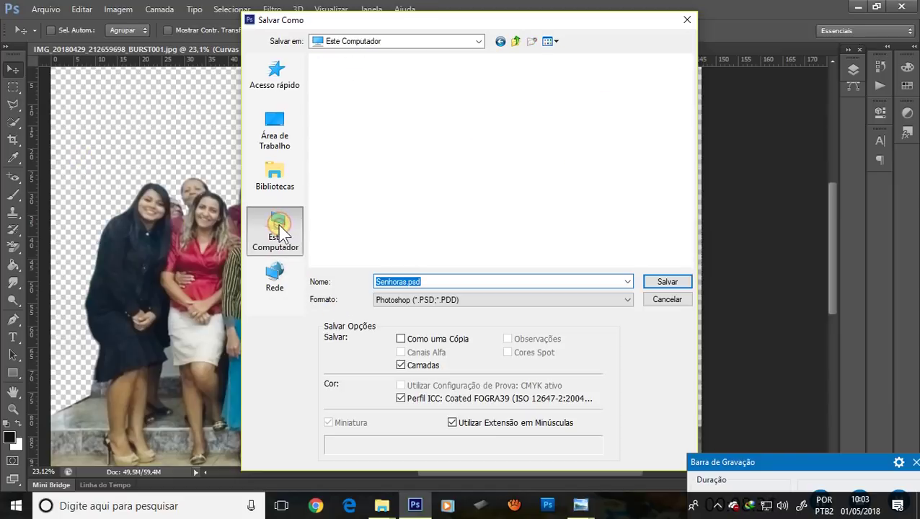
click(840, 456)
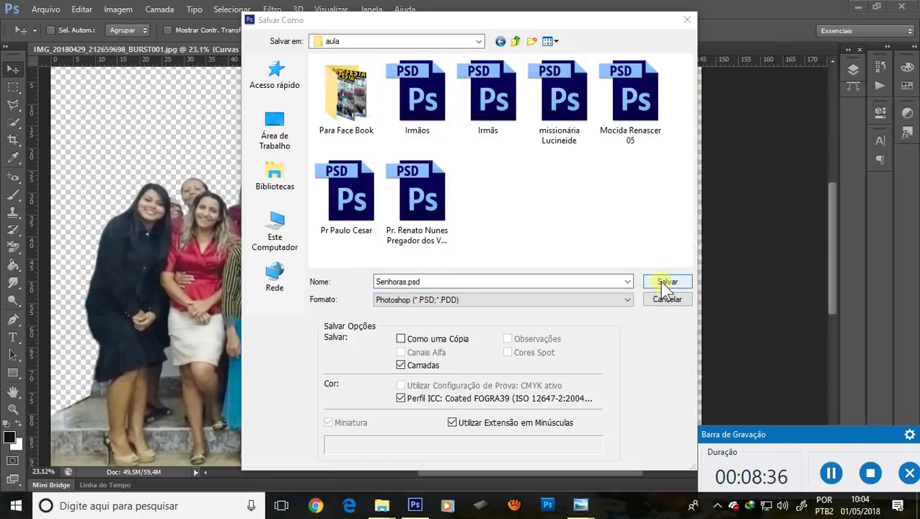
click(662, 285)
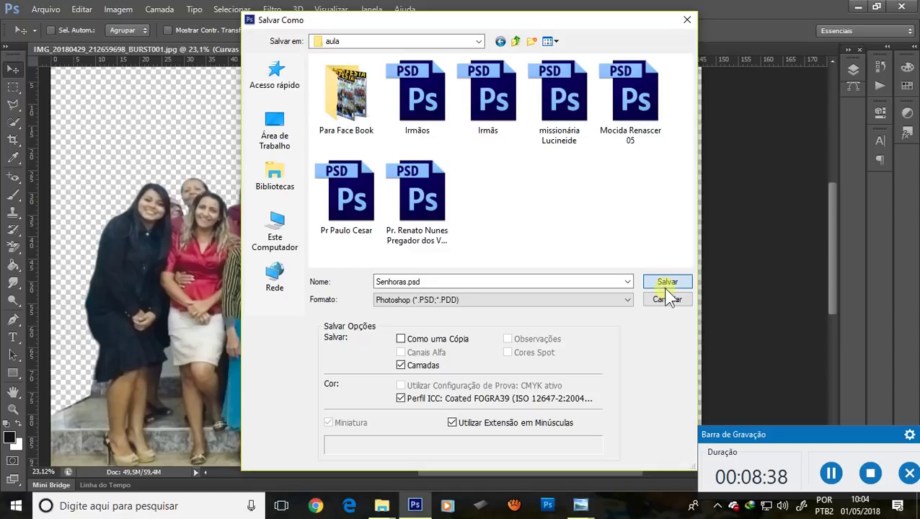
click(664, 286)
click(636, 153)
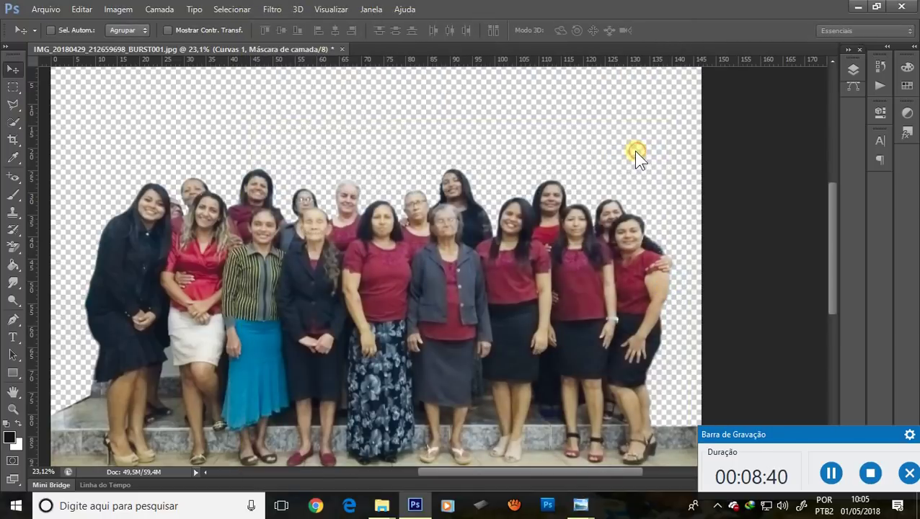
Step: Launch CorelDRAW 2018 (64-Bit) from the Start menu tiles
click(832, 475)
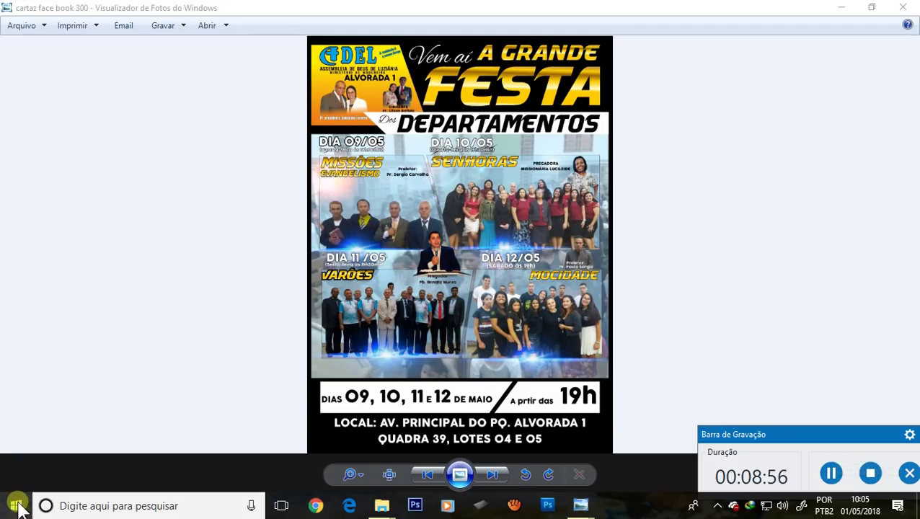
click(17, 506)
scroll(462, 436, down, 3)
scroll(461, 433, down, 3)
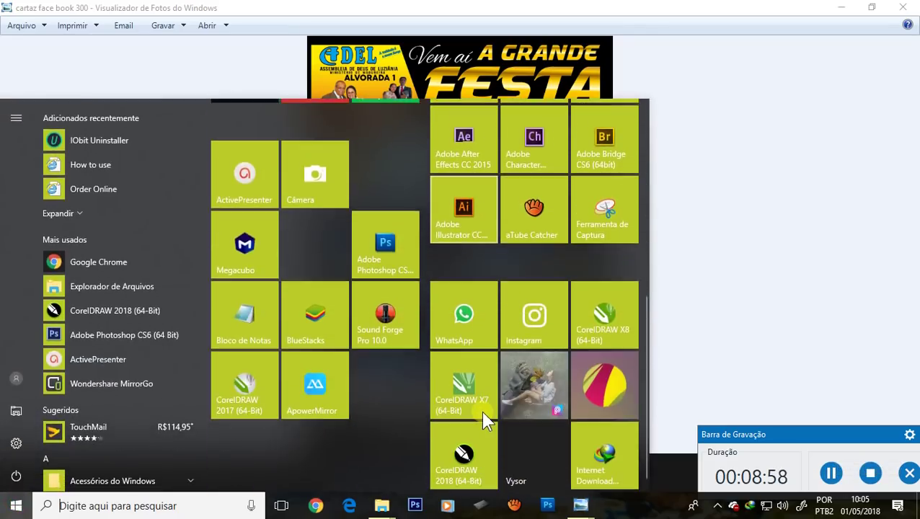
click(471, 441)
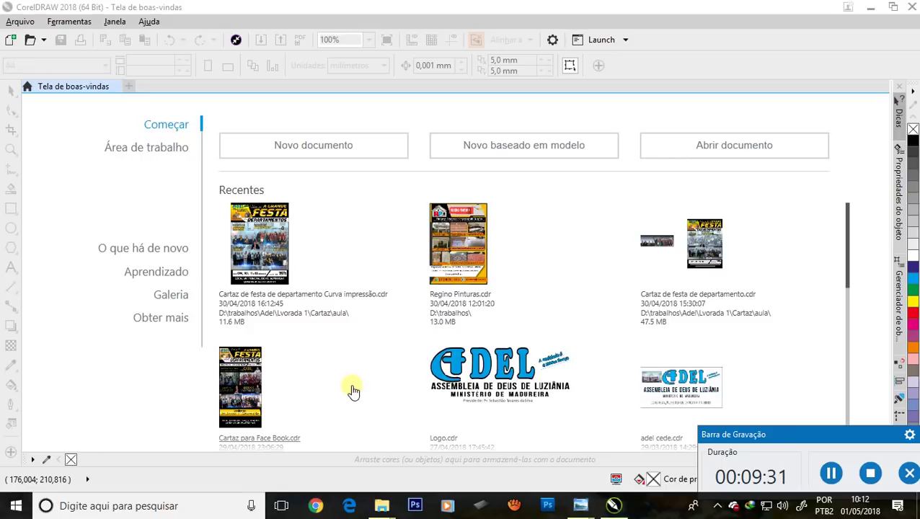
Step: Create a new CMYK document with an A3 page of 297 × 420 mm
click(315, 147)
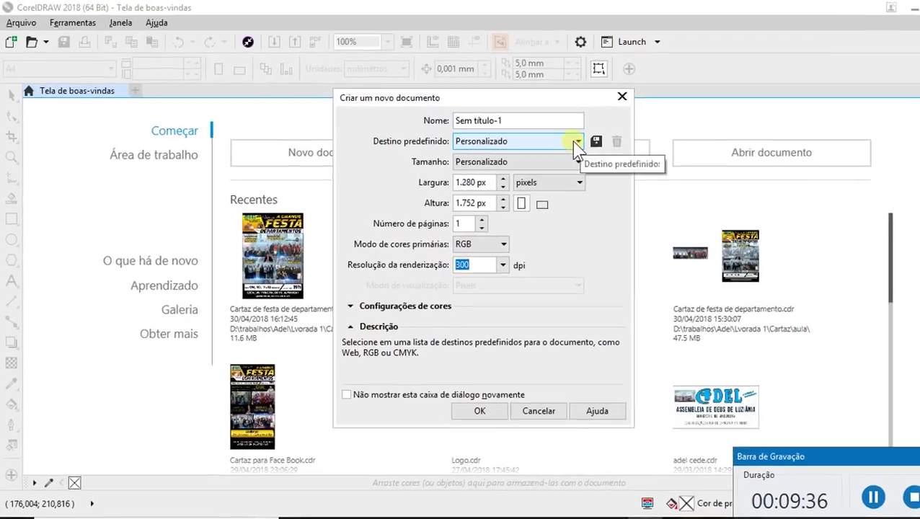
click(577, 142)
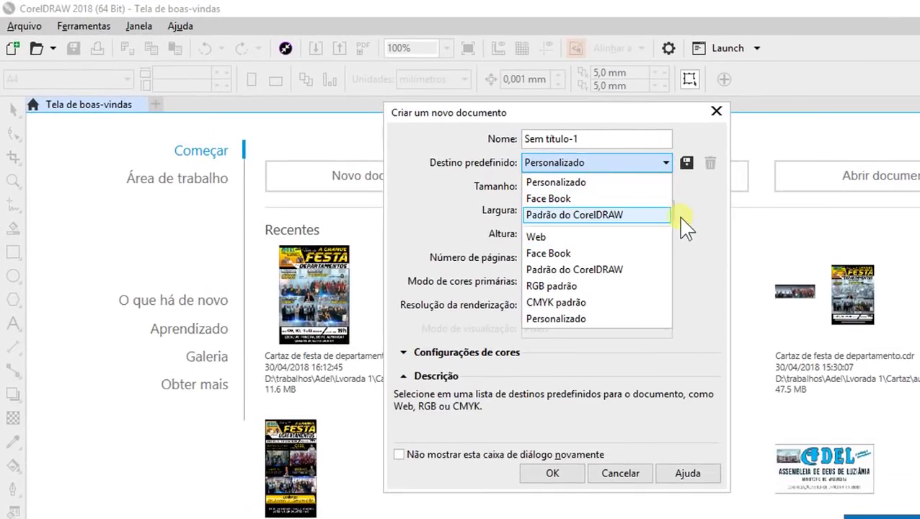
click(689, 231)
click(665, 186)
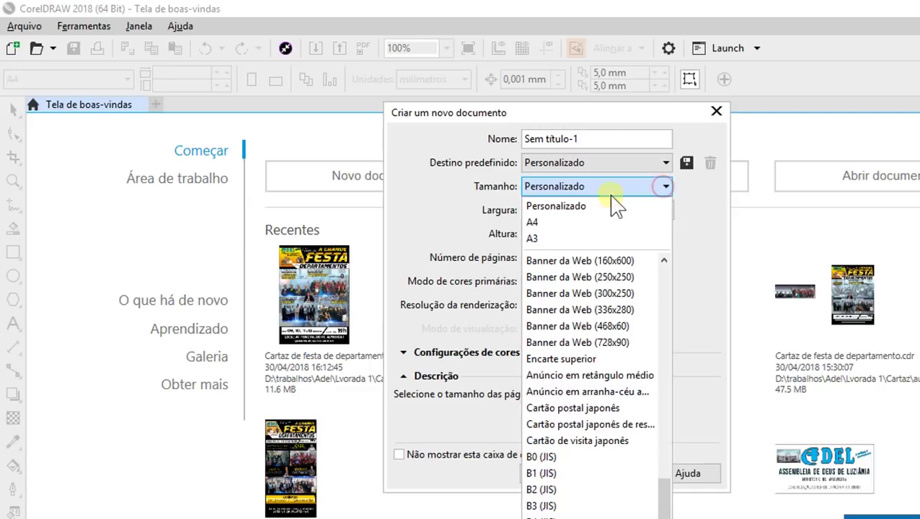
click(538, 235)
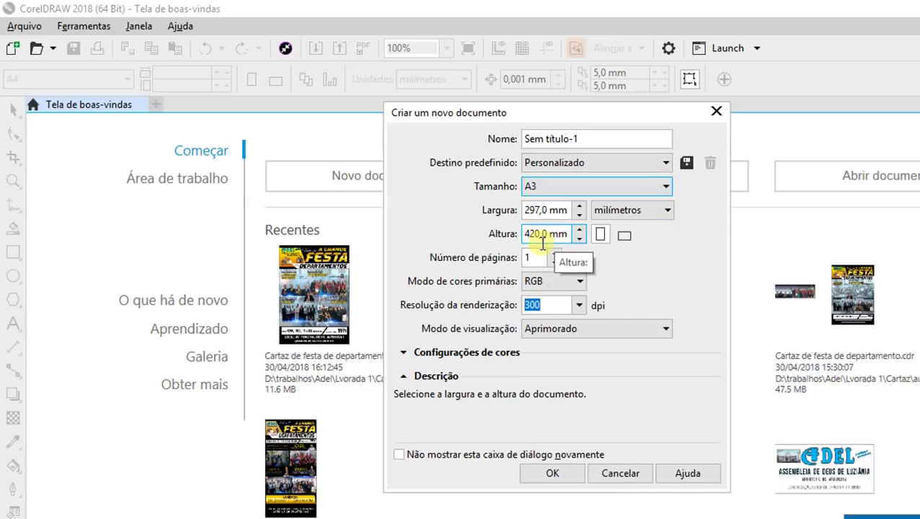
click(574, 281)
mouse_move(553, 281)
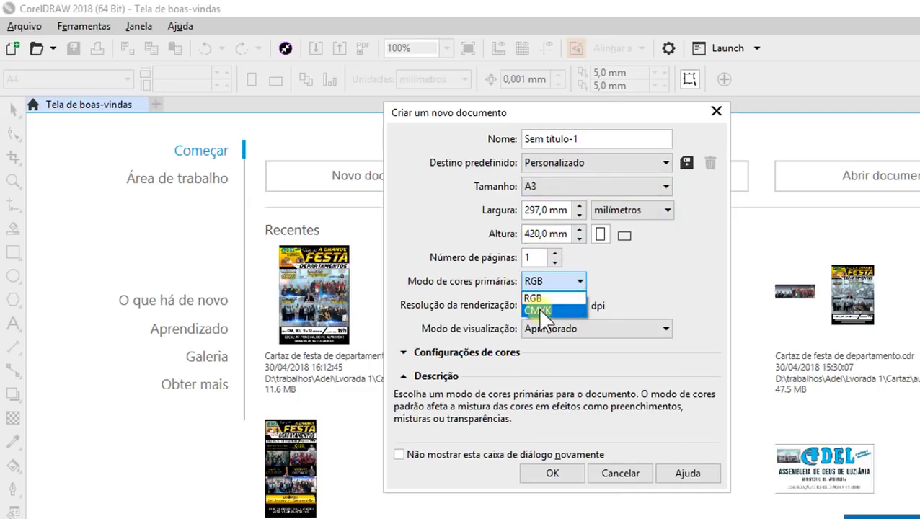
click(541, 310)
click(551, 305)
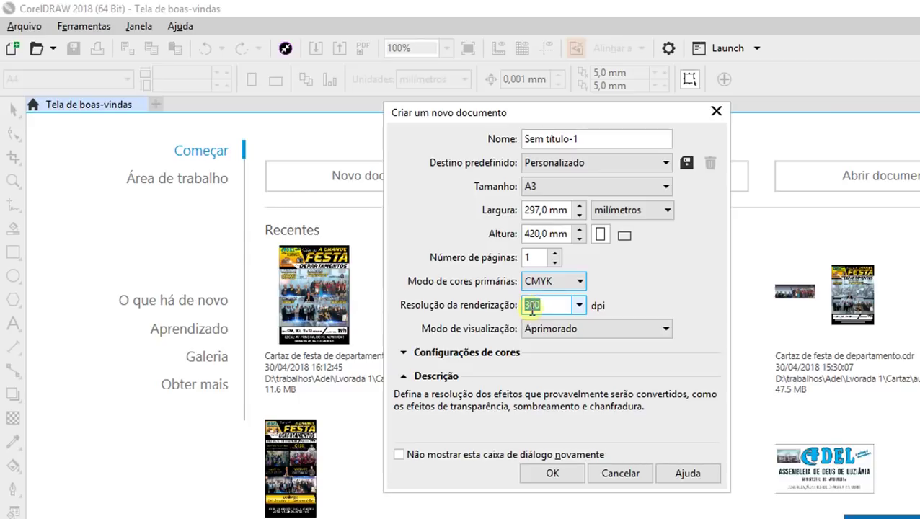
click(559, 473)
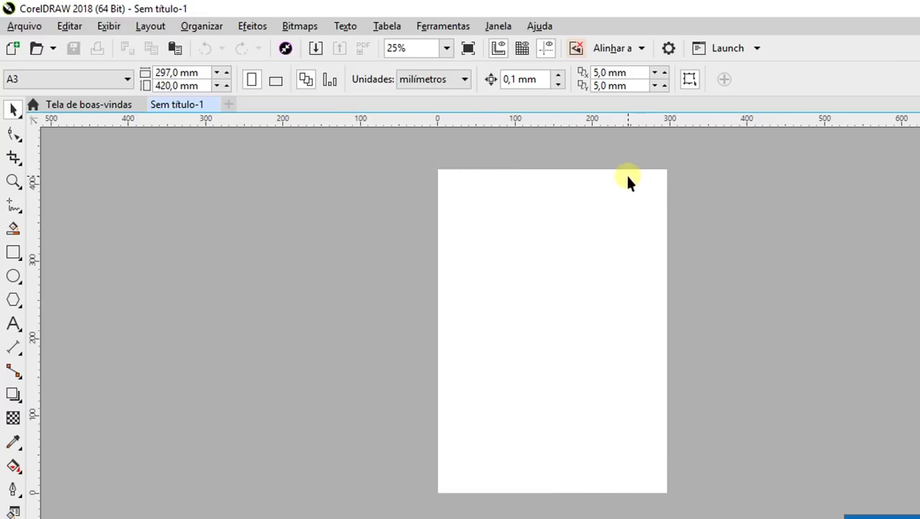
Step: Turn on the bleed area display in the page setup
click(152, 28)
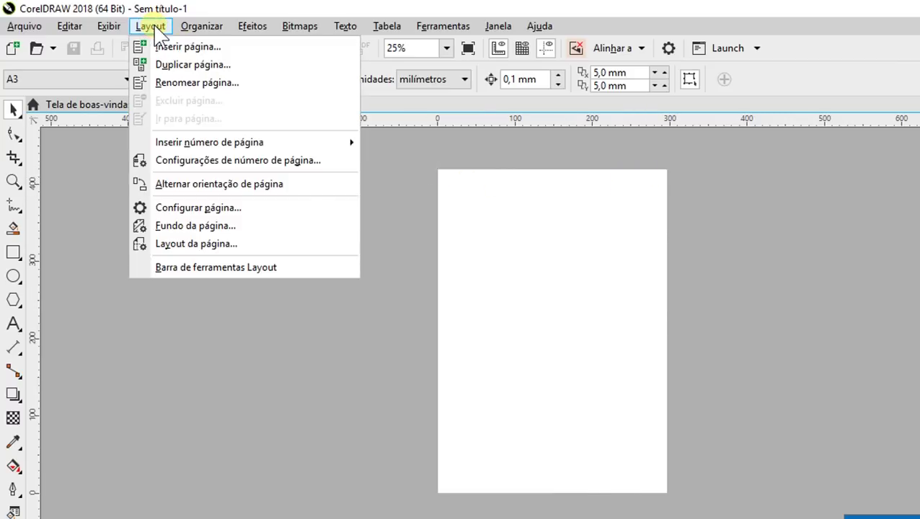
click(215, 209)
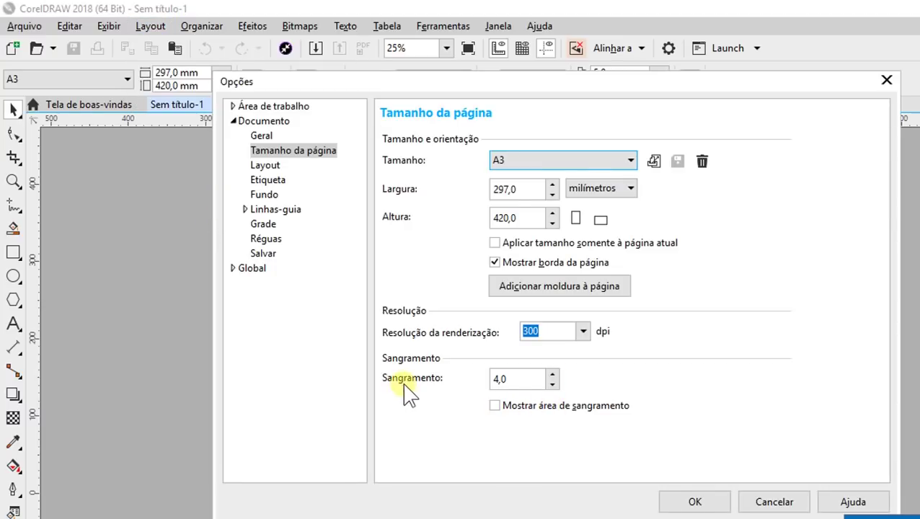
double_click(516, 378)
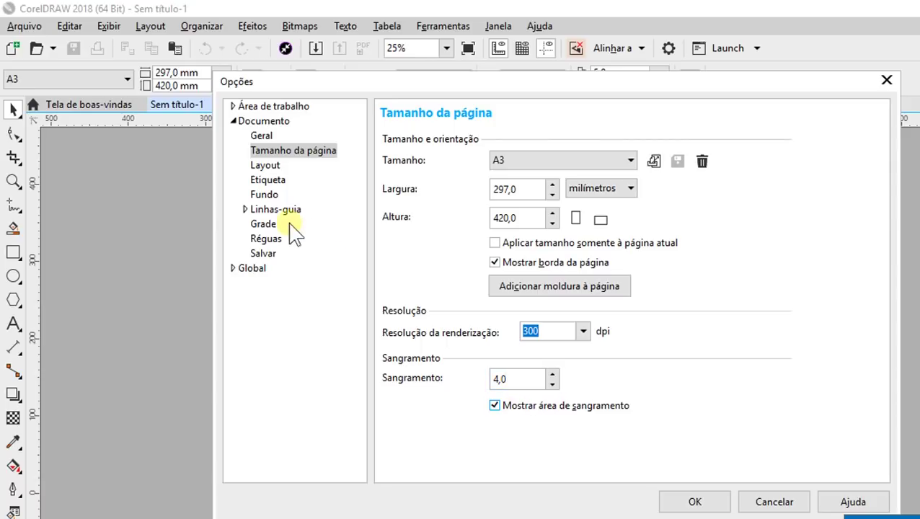
Step: Add user-defined 5 mm margin guidelines on every side and apply them
click(245, 209)
click(296, 268)
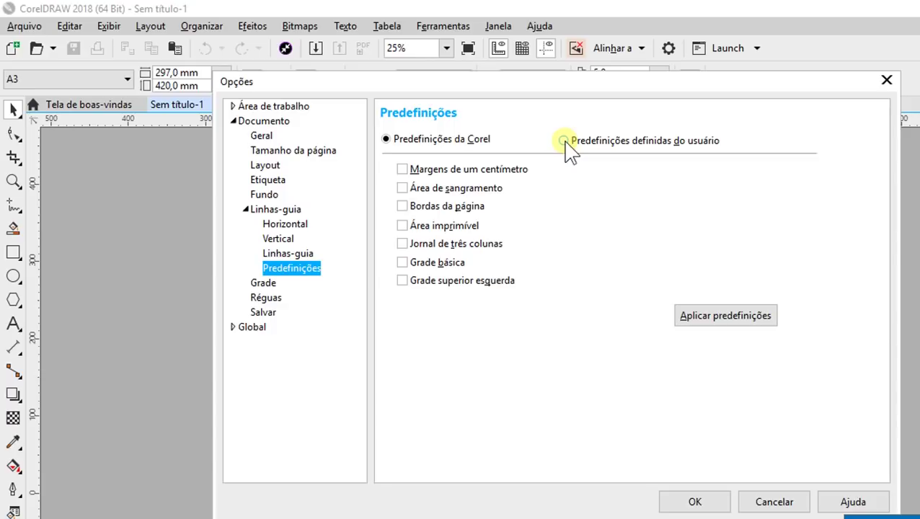
click(565, 141)
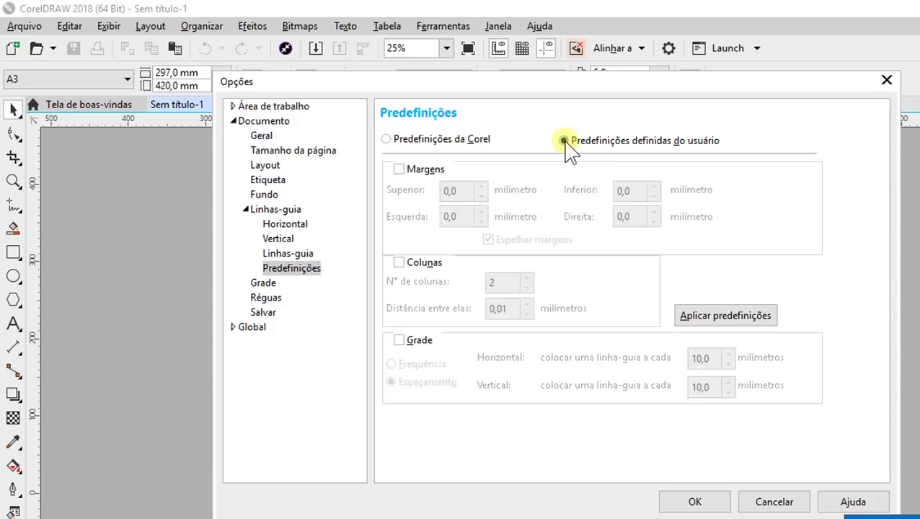
click(399, 169)
click(461, 193)
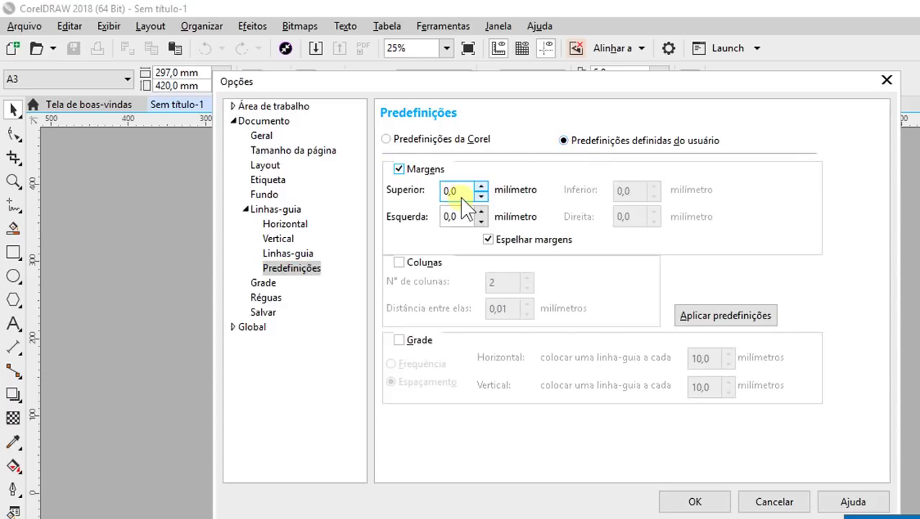
double_click(460, 190)
text(5)
double_click(453, 217)
text(5)
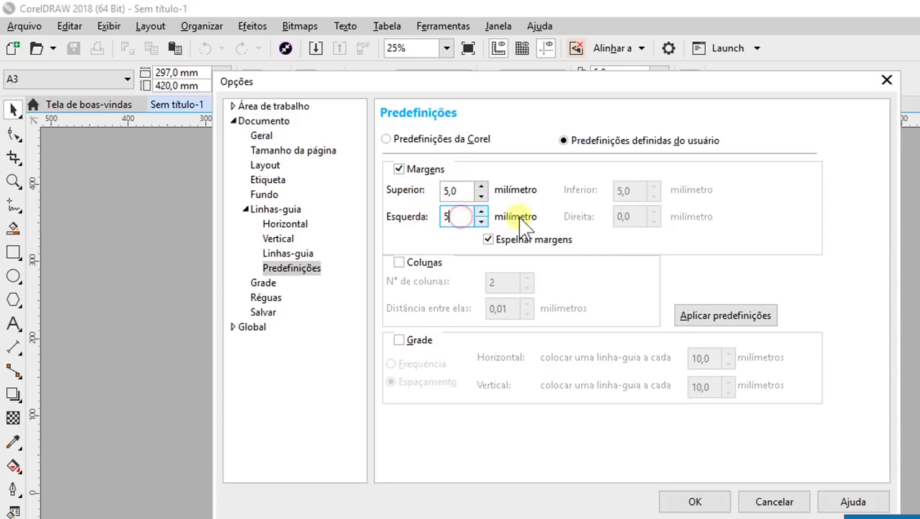
click(462, 191)
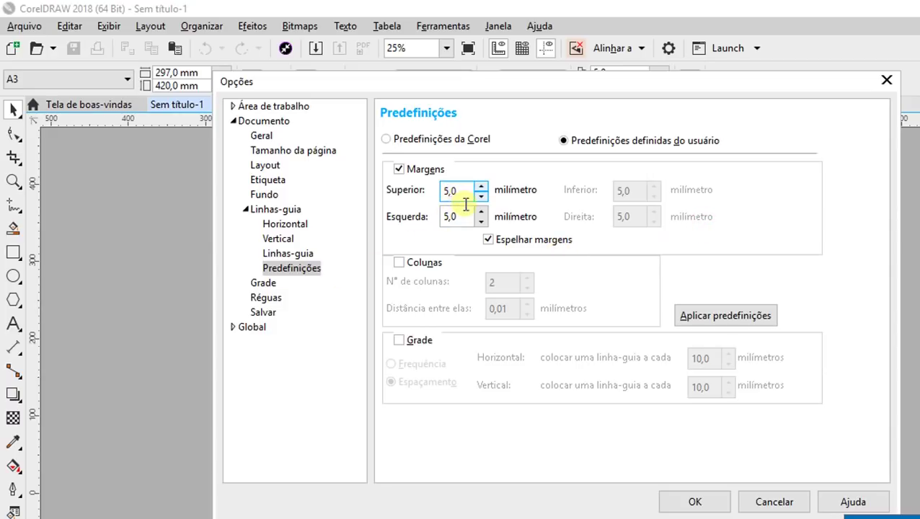
click(488, 239)
click(489, 240)
click(703, 502)
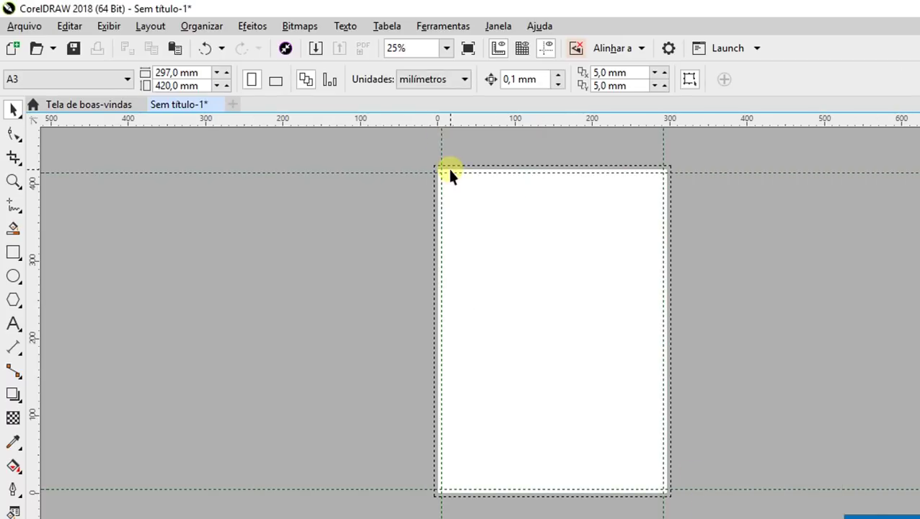
scroll(450, 171, up, 3)
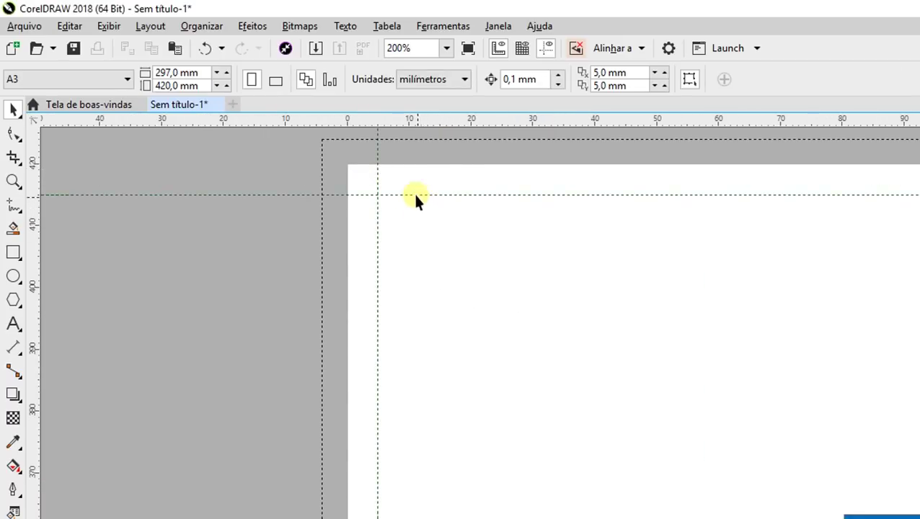
scroll(399, 168, down, 1)
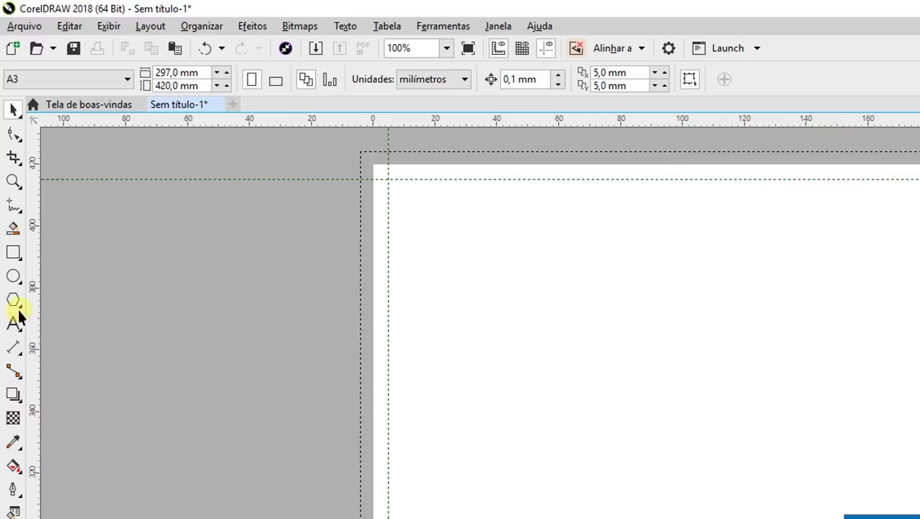
scroll(358, 160, up, 1)
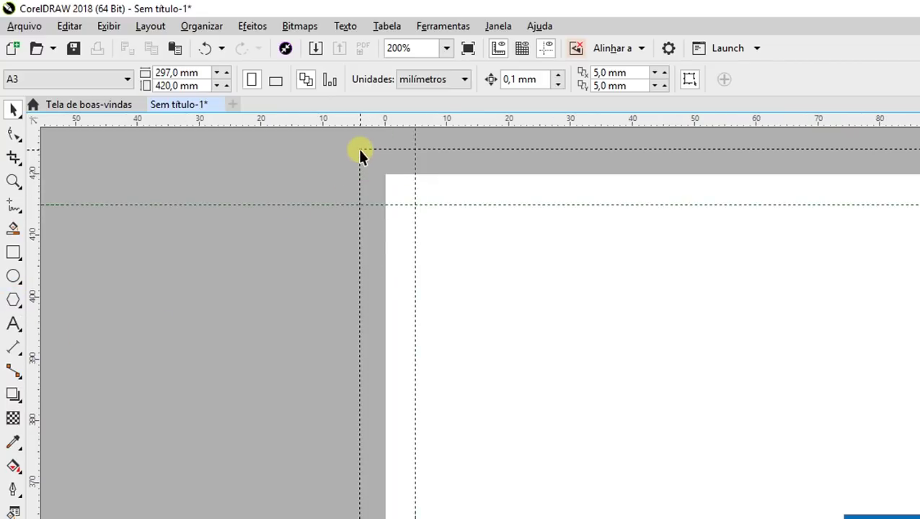
scroll(355, 154, down, 1)
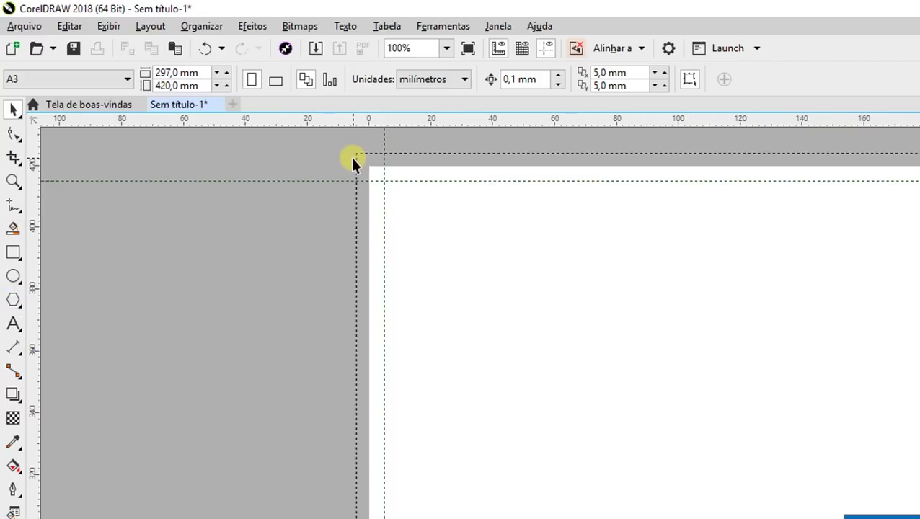
click(640, 49)
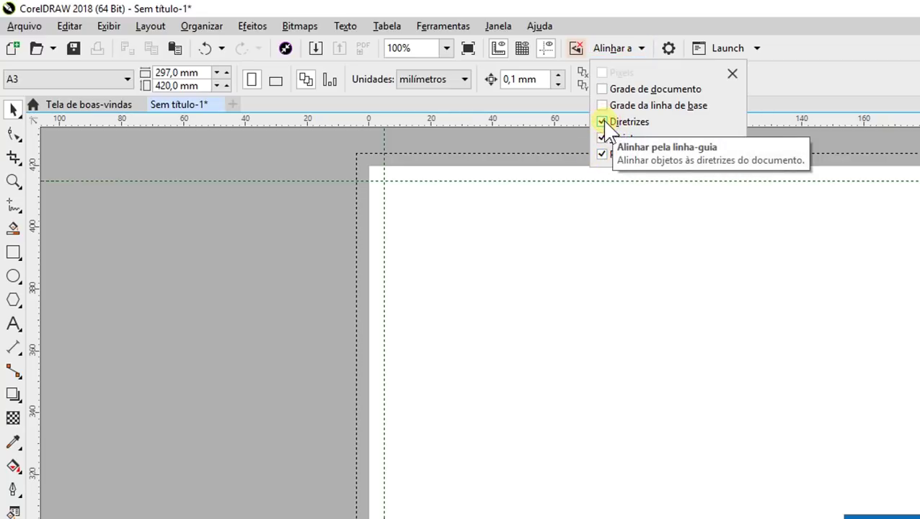
click(70, 25)
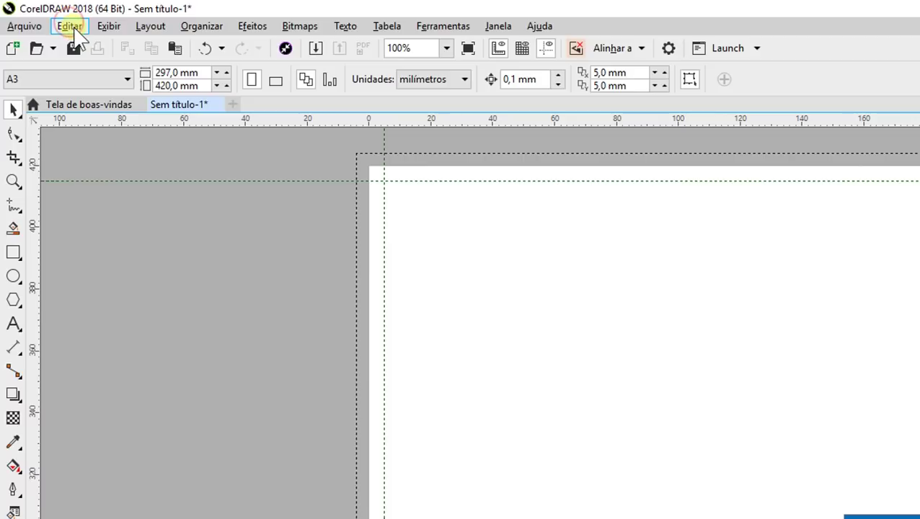
click(72, 28)
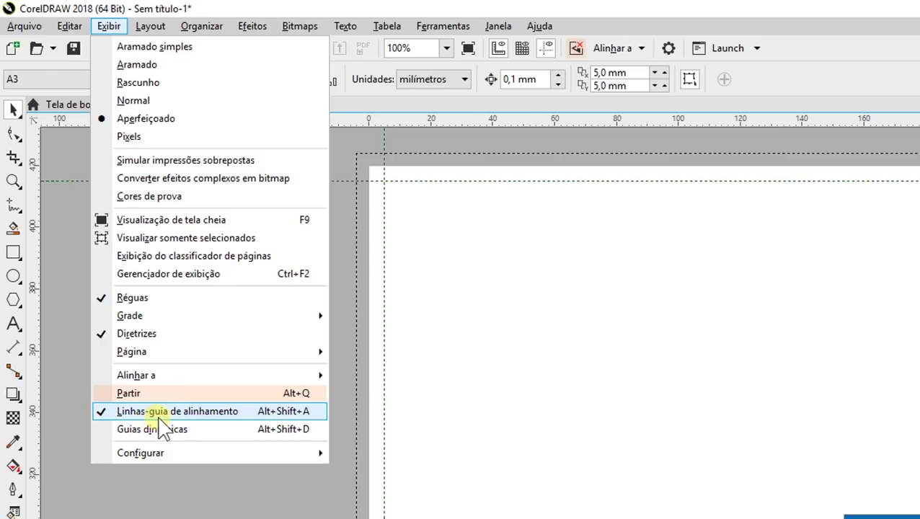
mouse_move(132, 352)
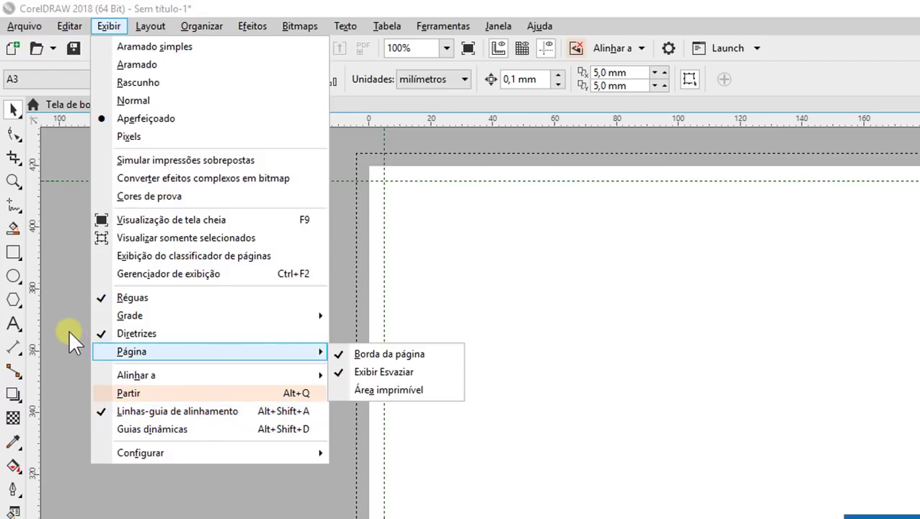
Step: Snap guidelines to the page's left and top edges
click(55, 318)
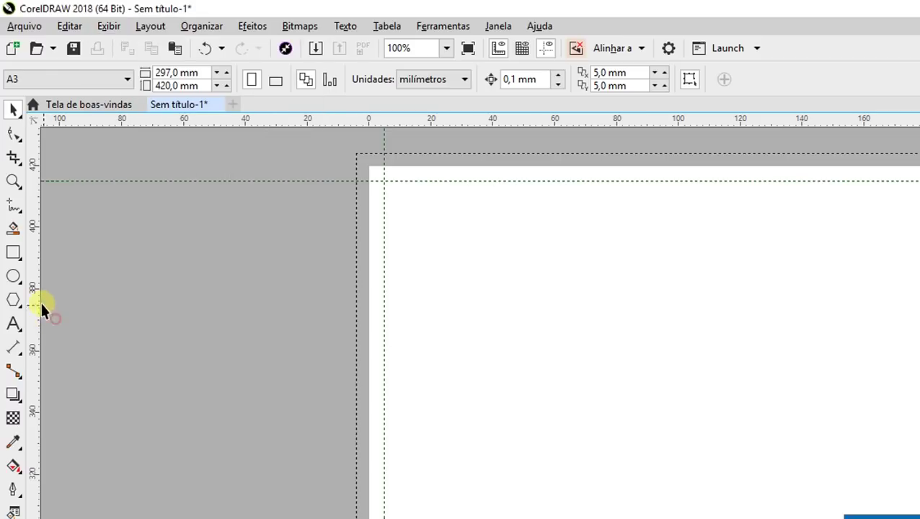
drag(35, 300, 111, 299)
drag(352, 275, 368, 270)
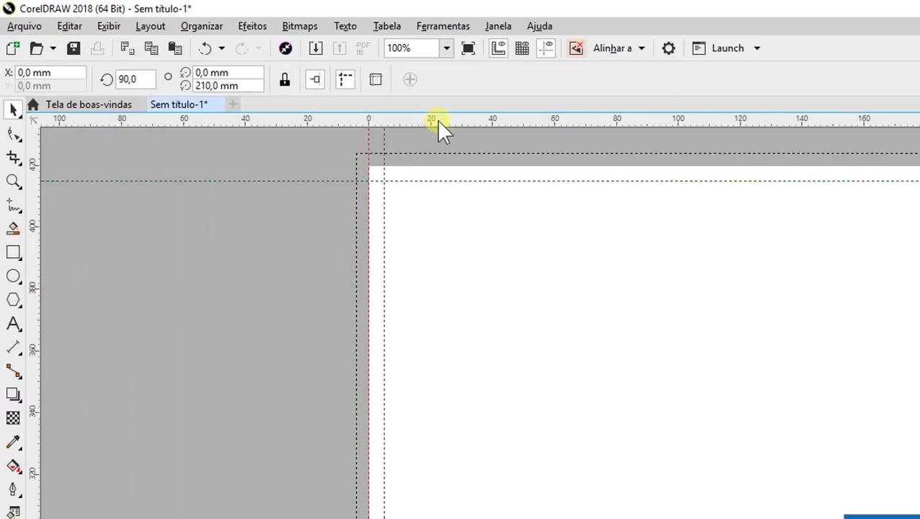
drag(451, 131, 445, 165)
scroll(445, 163, down, 3)
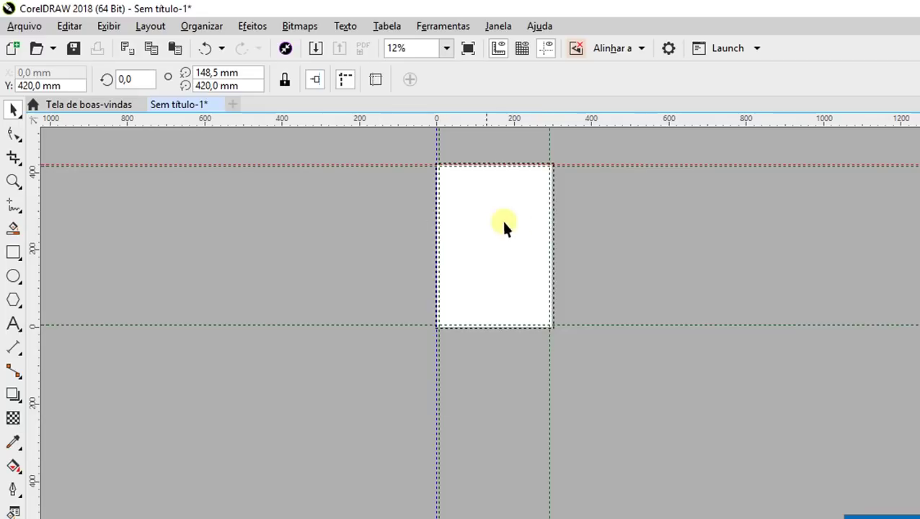
scroll(554, 197, up, 2)
scroll(554, 196, up, 1)
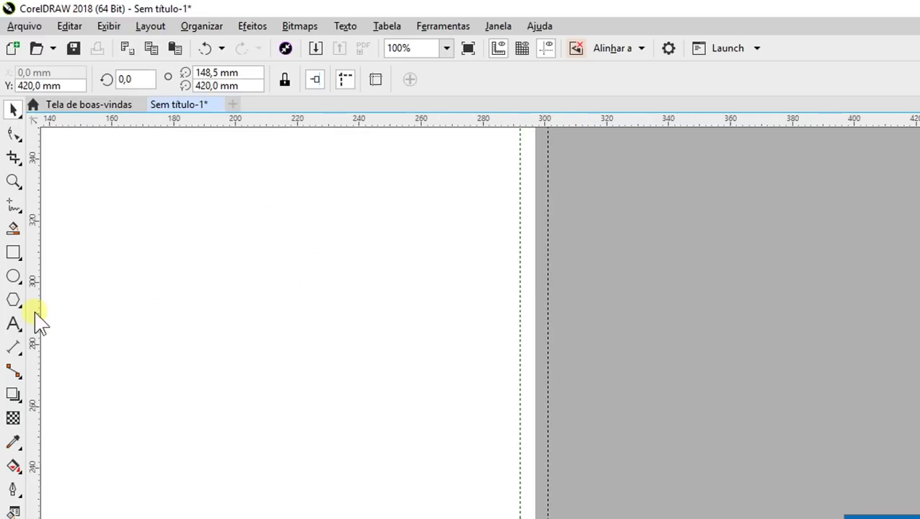
Step: Snap guidelines to the page's right and bottom edges
mouse_move(35, 317)
mouse_down()
mouse_move(408, 331)
mouse_move(535, 324)
mouse_up()
scroll(562, 292, down, 6)
scroll(550, 305, up, 3)
scroll(536, 339, up, 2)
scroll(539, 378, up, 3)
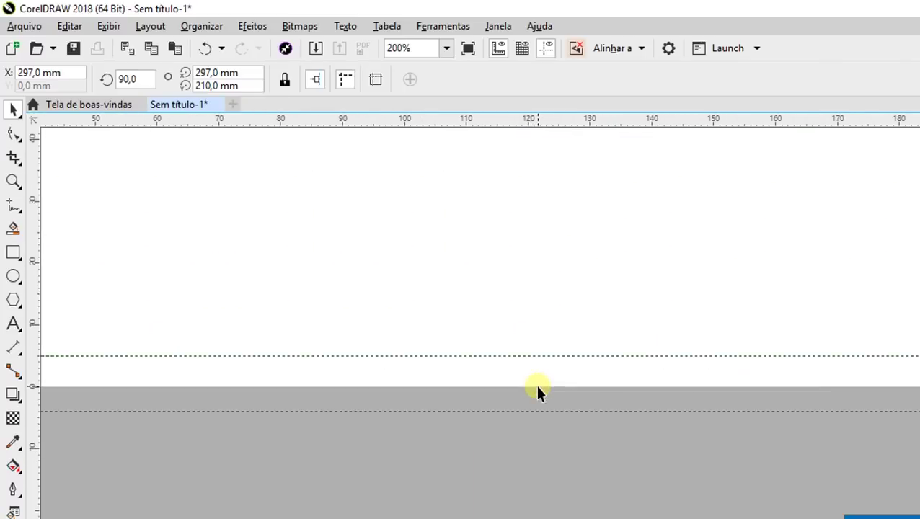
drag(556, 121, 559, 388)
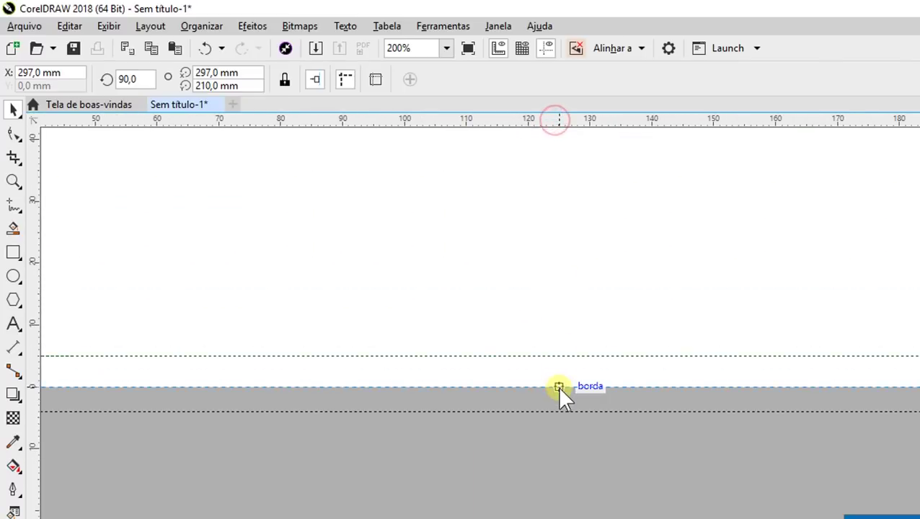
scroll(561, 393, down, 5)
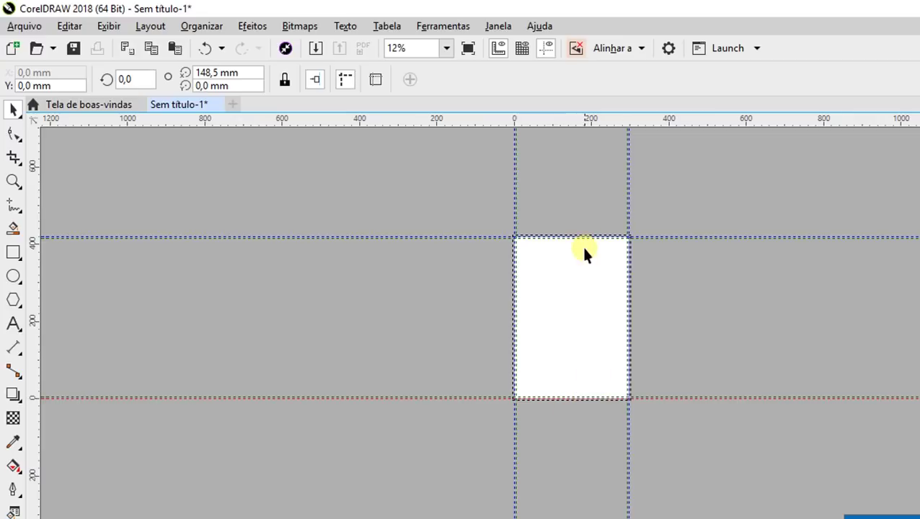
scroll(586, 249, up, 1)
scroll(598, 233, up, 1)
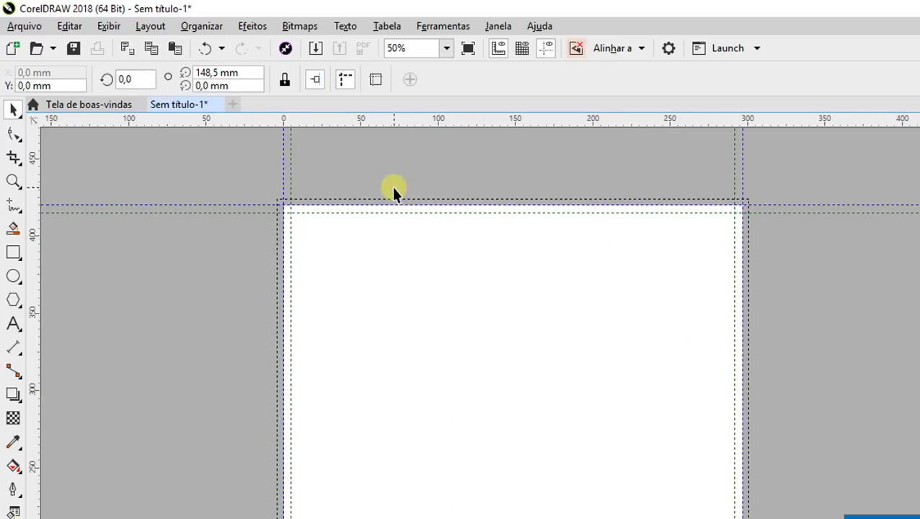
scroll(393, 192, down, 1)
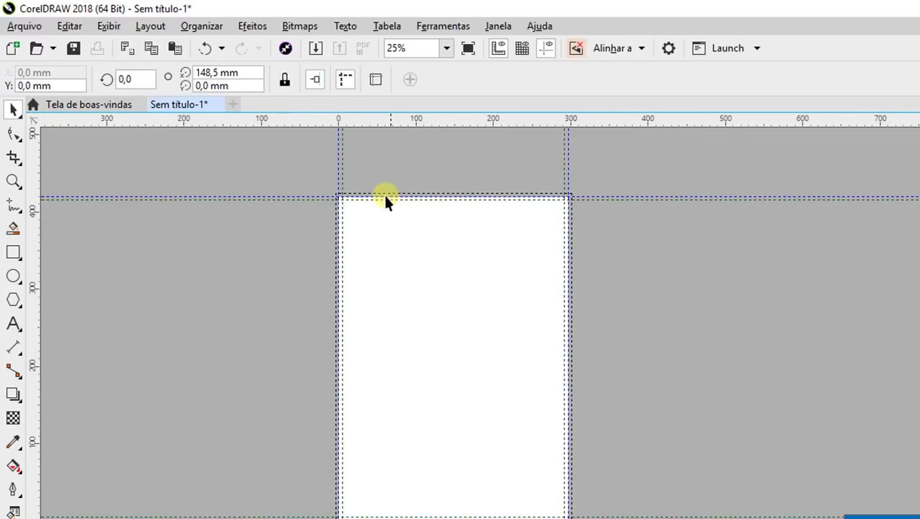
Step: Create a page-sized black rectangle and stretch it just above the page top
double_click(11, 254)
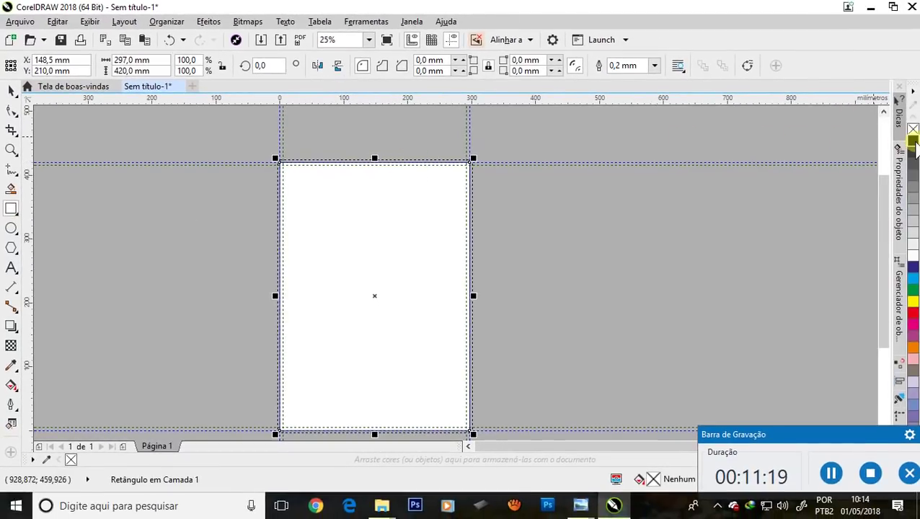
click(913, 143)
scroll(363, 153, up, 1)
scroll(393, 169, up, 1)
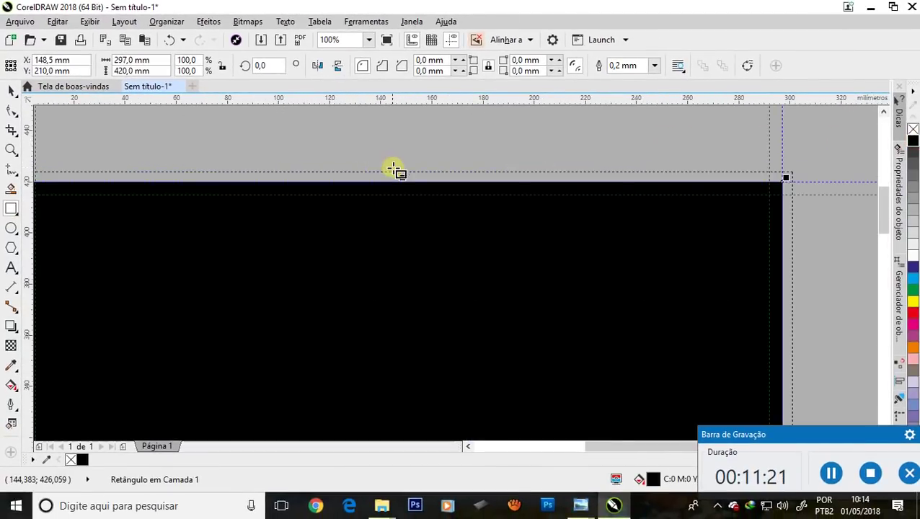
scroll(393, 169, up, 1)
scroll(401, 187, up, 1)
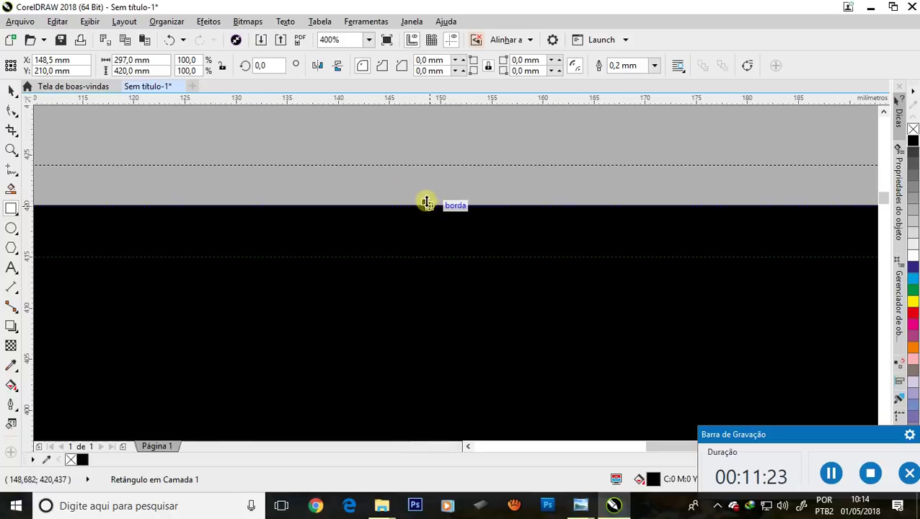
drag(427, 202, 432, 158)
Step: Extend the black rectangle past the page's left, bottom and right edges
scroll(501, 145, down, 3)
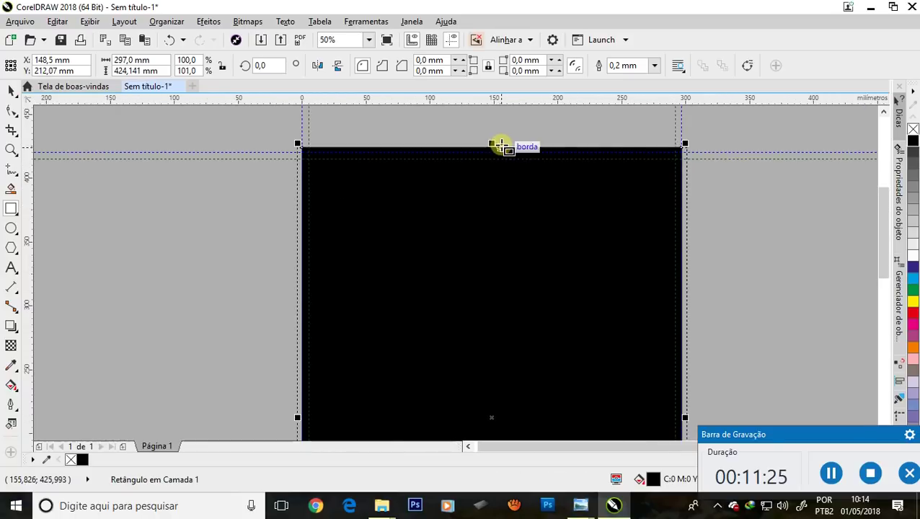
scroll(427, 199, down, 1)
scroll(390, 284, up, 2)
scroll(472, 278, up, 1)
scroll(555, 251, up, 1)
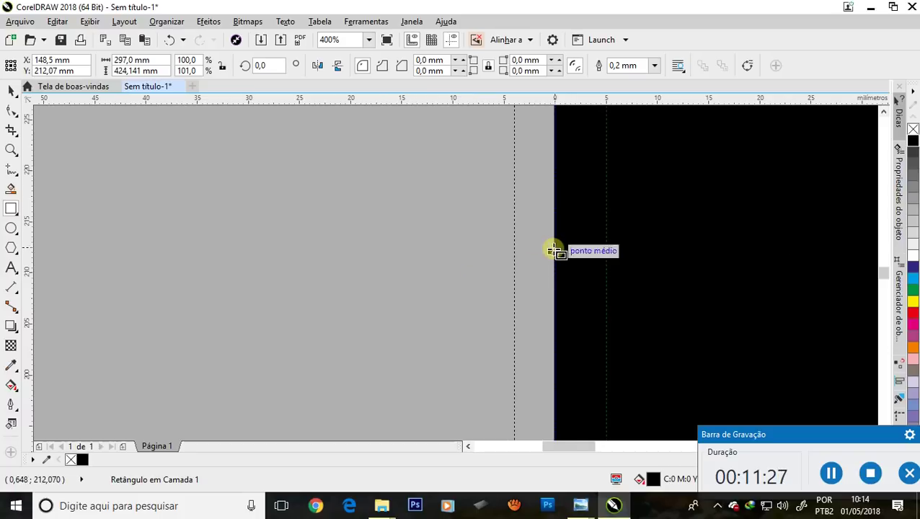
drag(555, 251, 510, 252)
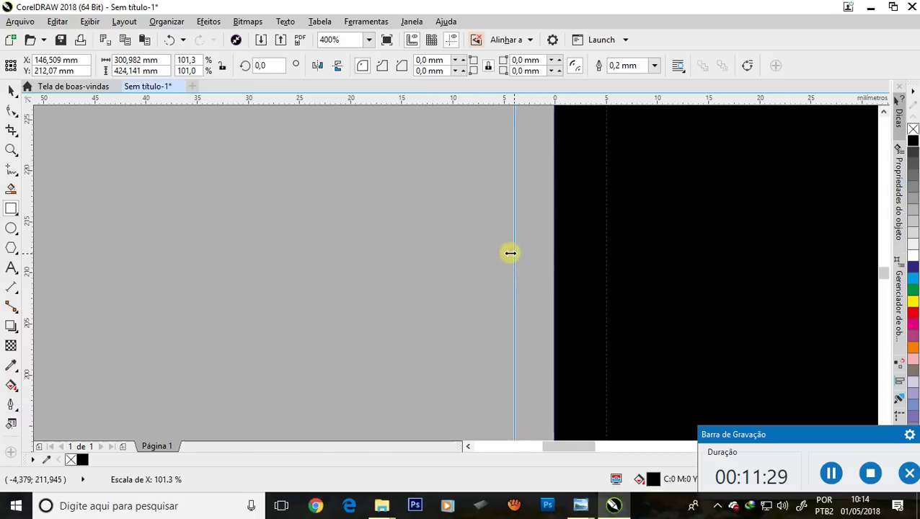
scroll(498, 238, down, 4)
scroll(498, 235, down, 2)
scroll(509, 274, up, 3)
scroll(527, 325, up, 3)
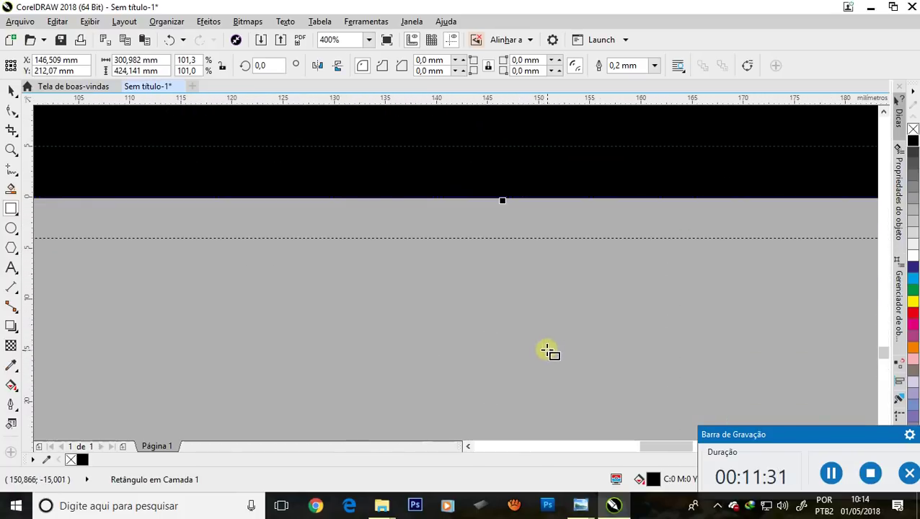
drag(504, 201, 505, 251)
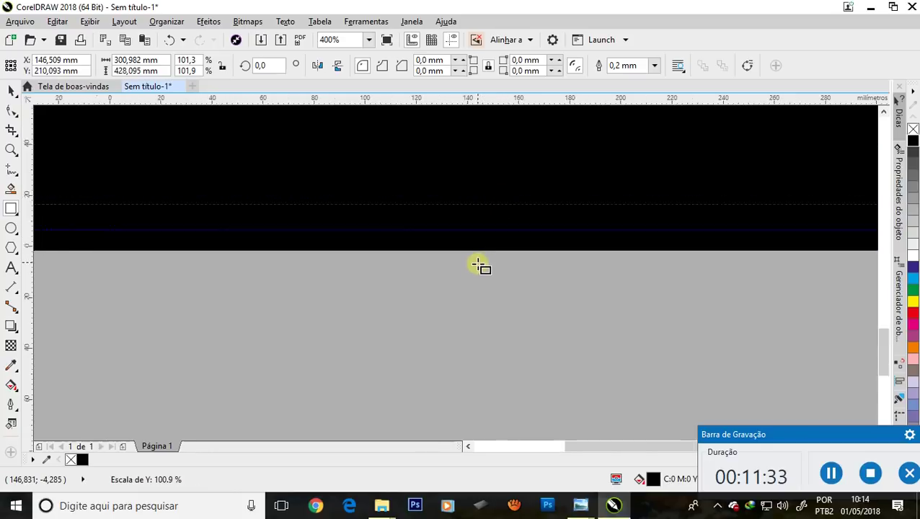
scroll(479, 266, down, 4)
scroll(575, 124, up, 2)
scroll(582, 134, up, 3)
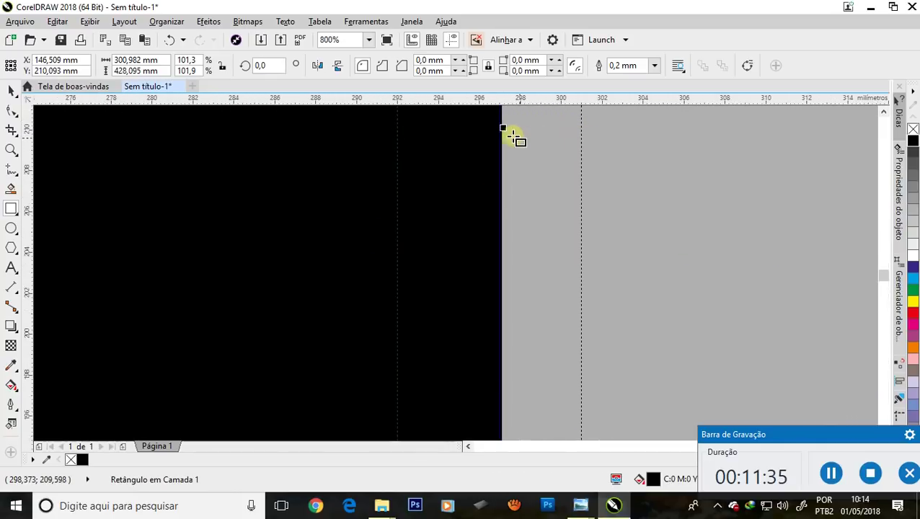
drag(505, 130, 587, 130)
scroll(574, 189, down, 3)
scroll(547, 222, down, 4)
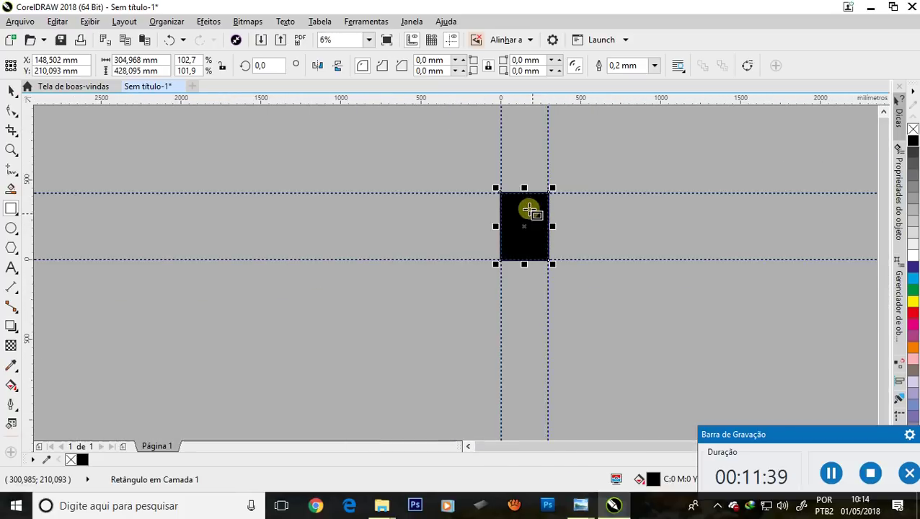
scroll(530, 209, up, 2)
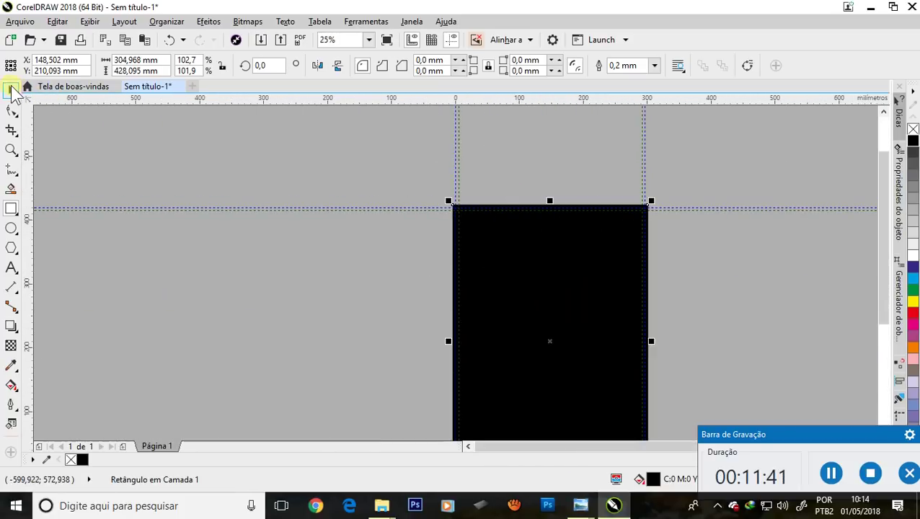
Step: Bring the 'cartaz face 02' reference poster from its folder onto the canvas
click(11, 150)
scroll(477, 159, down, 1)
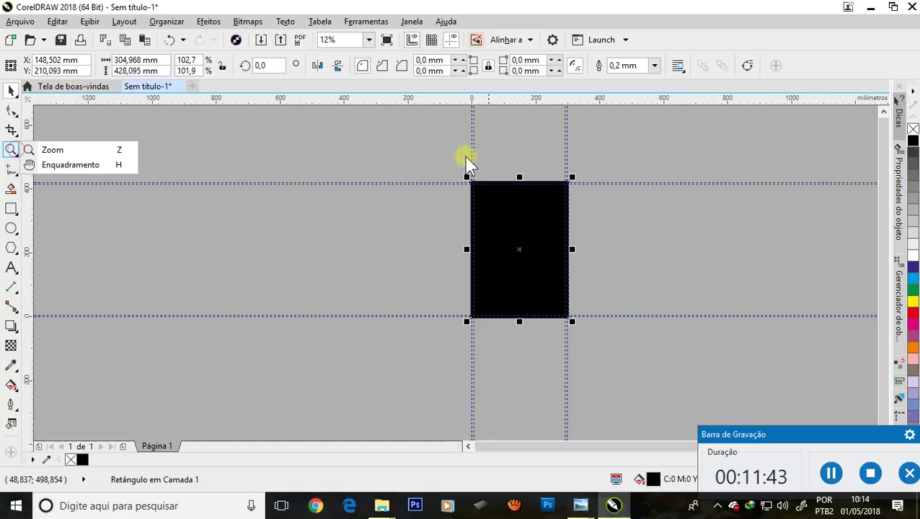
click(51, 150)
drag(427, 154, 597, 334)
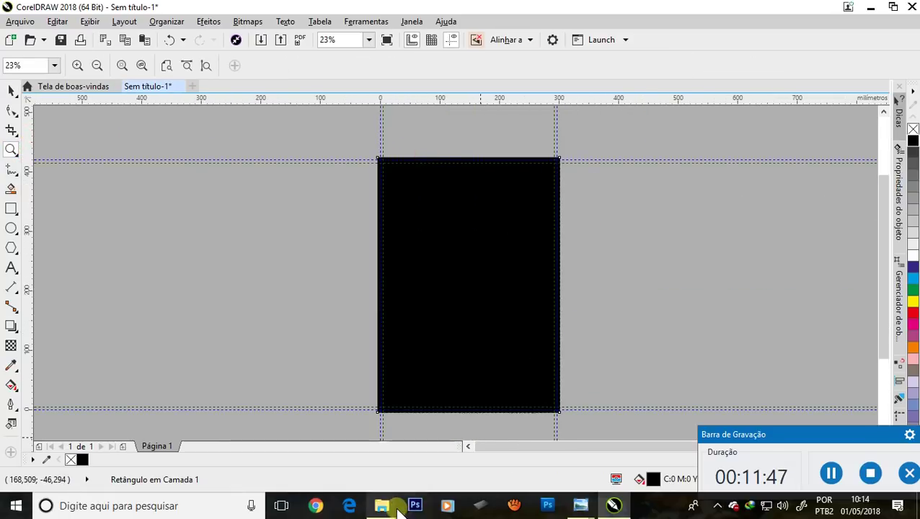
mouse_move(382, 505)
click(327, 434)
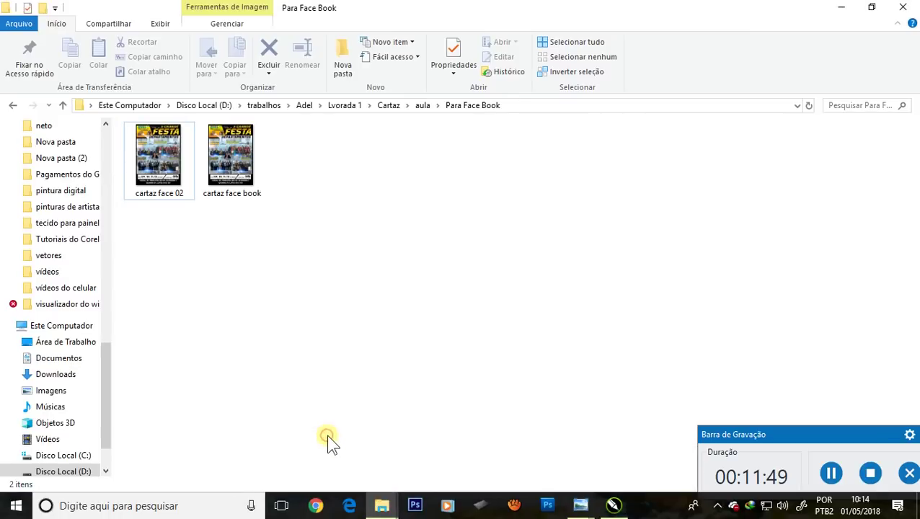
mouse_move(159, 155)
mouse_down()
mouse_move(608, 509)
mouse_move(213, 278)
mouse_move(241, 276)
mouse_up()
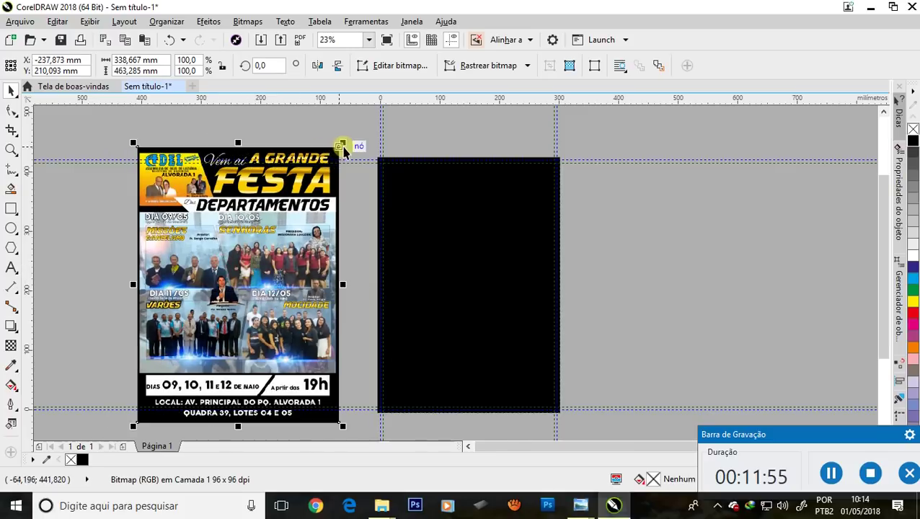
Step: Scale the 'cartaz face 02' poster to 90.3% to match the page height, then deselect
drag(343, 142, 334, 158)
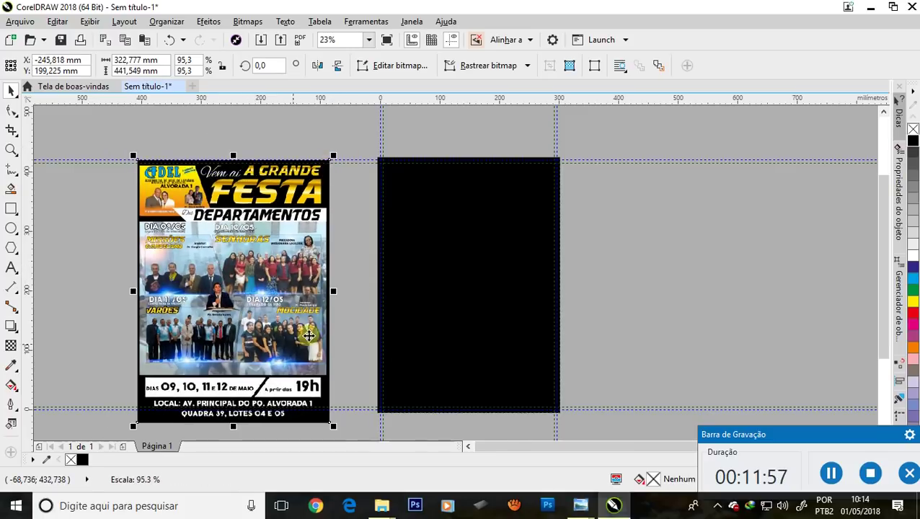
scroll(339, 289, down, 3)
scroll(273, 347, up, 5)
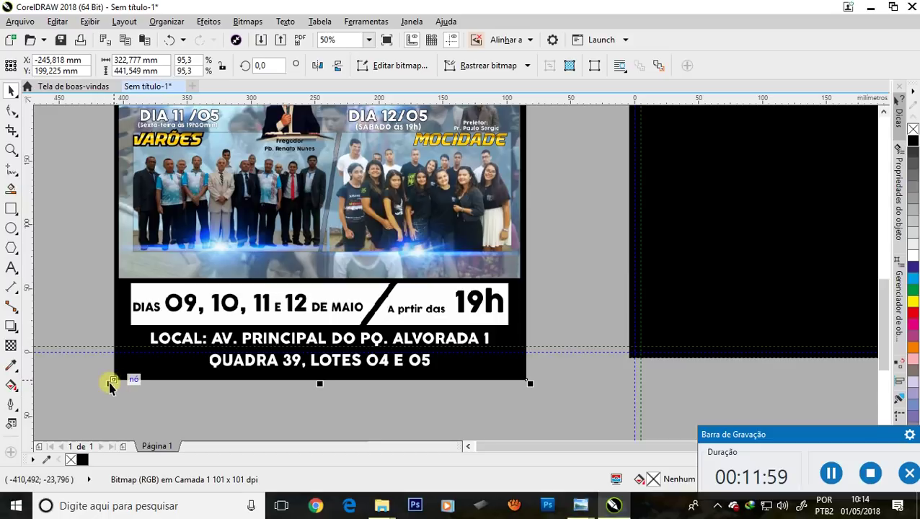
drag(109, 384, 135, 354)
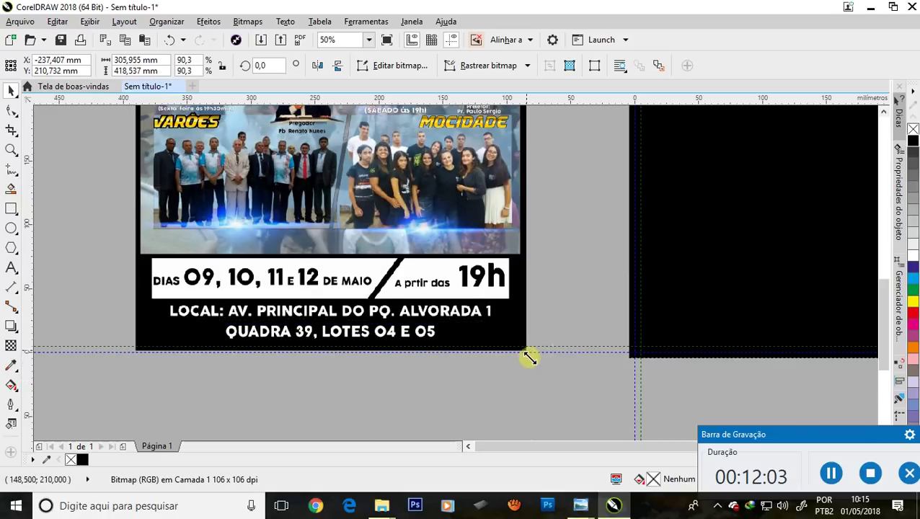
scroll(494, 376, down, 3)
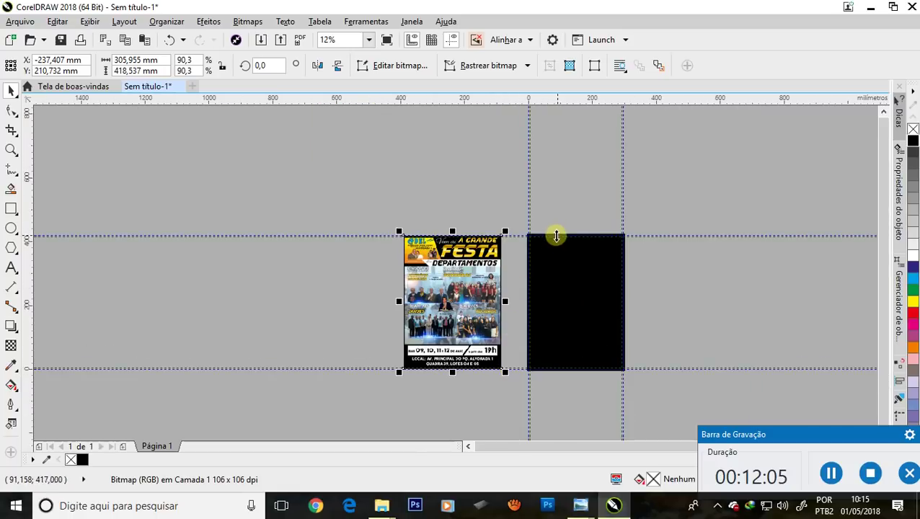
scroll(556, 236, up, 1)
scroll(543, 257, up, 2)
scroll(417, 216, down, 2)
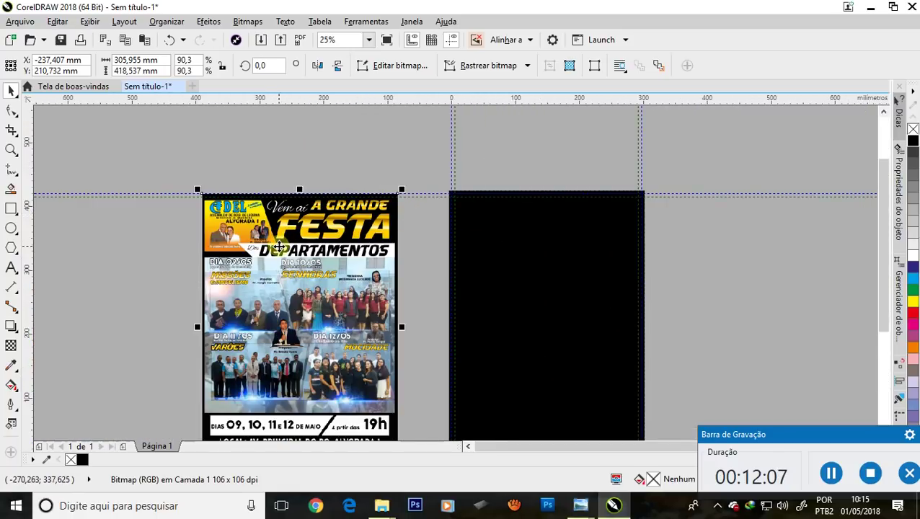
scroll(288, 236, up, 1)
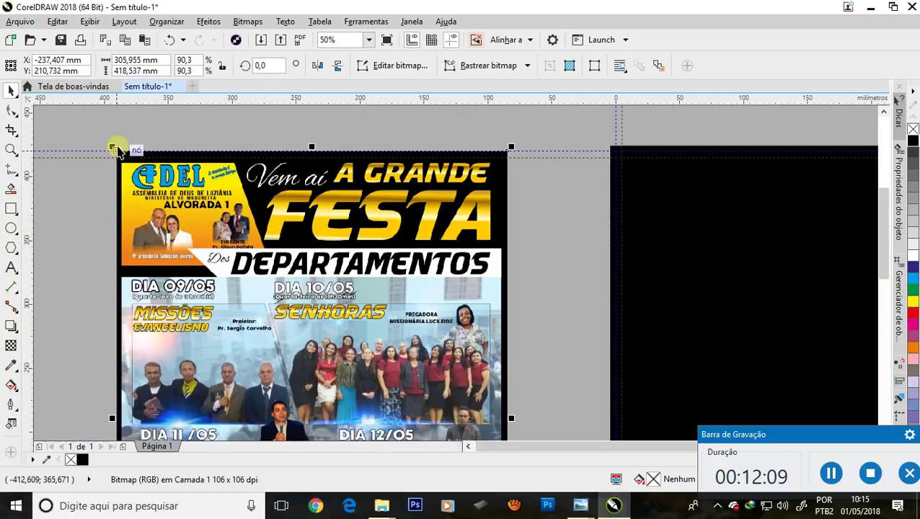
click(86, 124)
scroll(384, 158, down, 1)
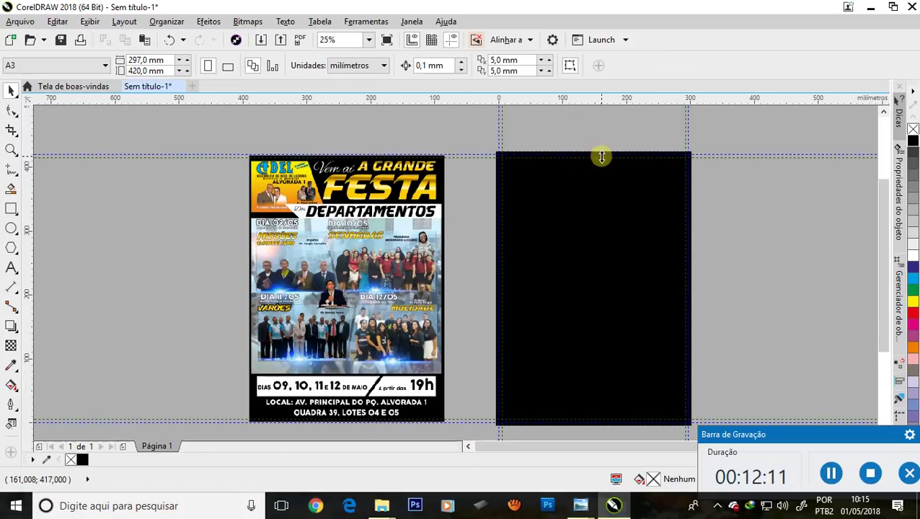
scroll(534, 156, up, 1)
scroll(529, 159, down, 1)
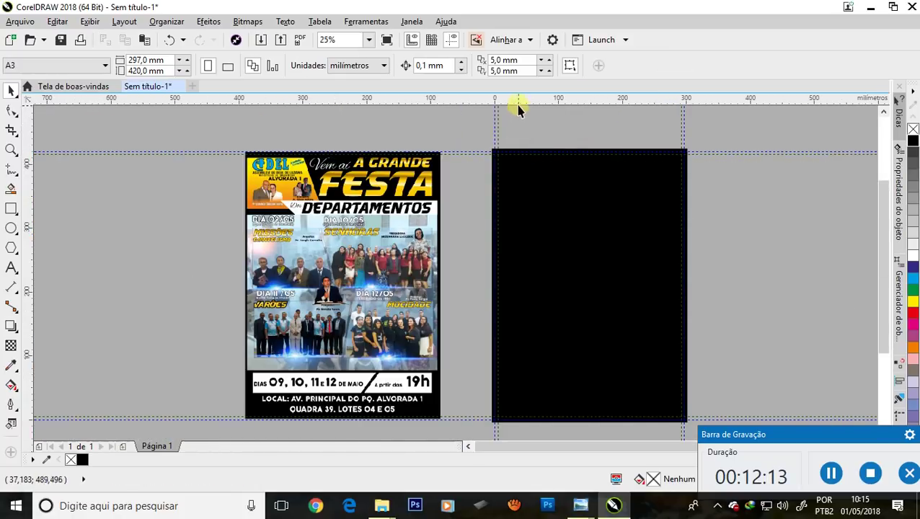
Step: Place a horizontal guideline across the black page and poster, then zoom to check it
mouse_move(530, 123)
mouse_down()
mouse_move(218, 229)
mouse_move(496, 212)
mouse_up()
scroll(684, 149, up, 1)
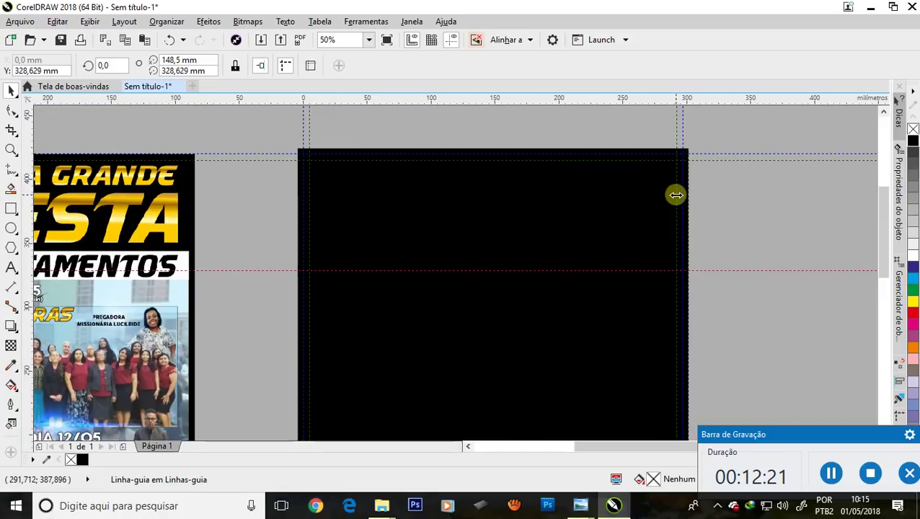
scroll(676, 195, down, 1)
scroll(249, 237, up, 1)
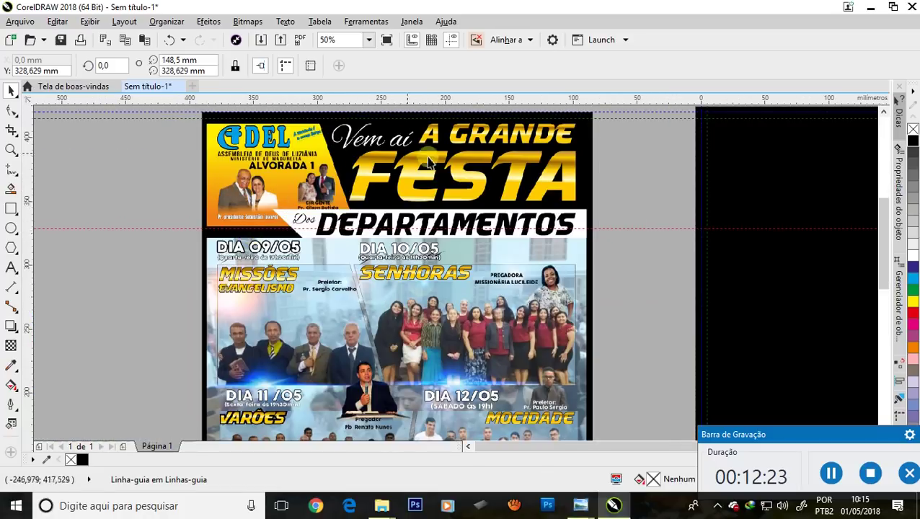
scroll(371, 177, down, 1)
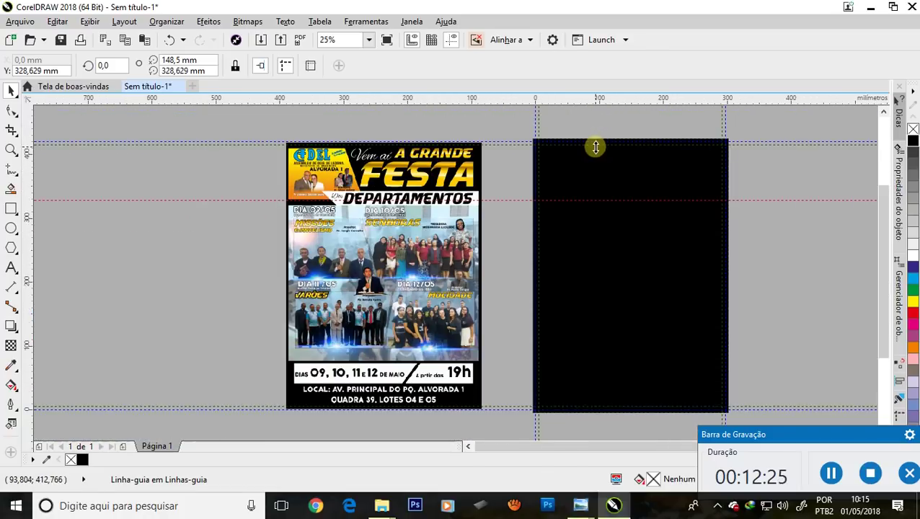
scroll(596, 145, up, 1)
scroll(530, 159, down, 1)
scroll(676, 153, up, 2)
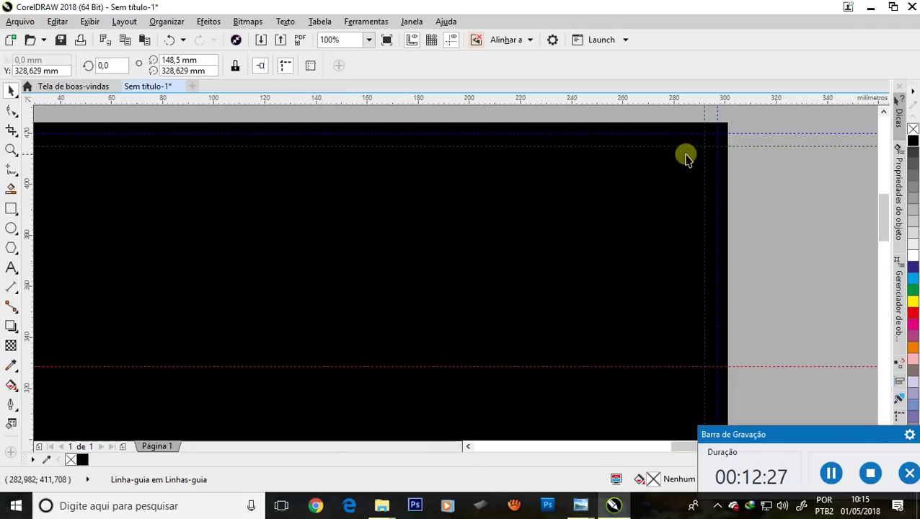
scroll(709, 146, up, 1)
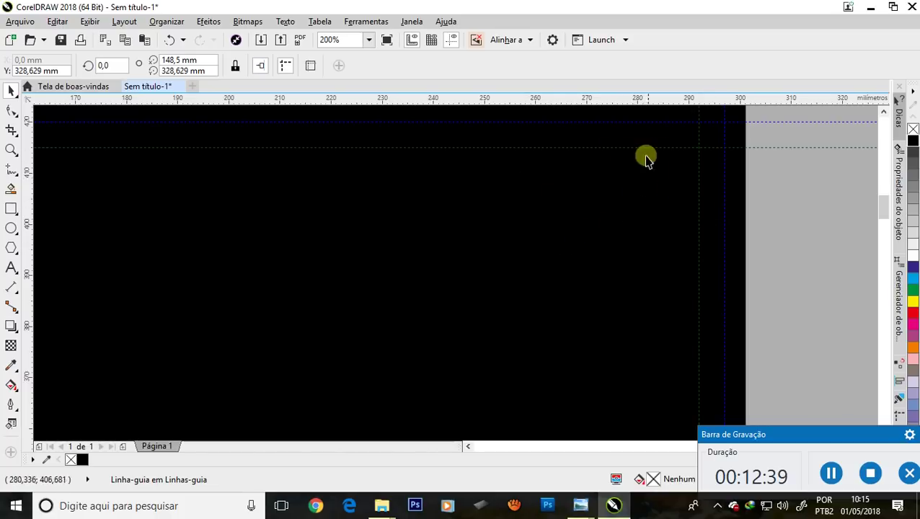
scroll(662, 160, down, 1)
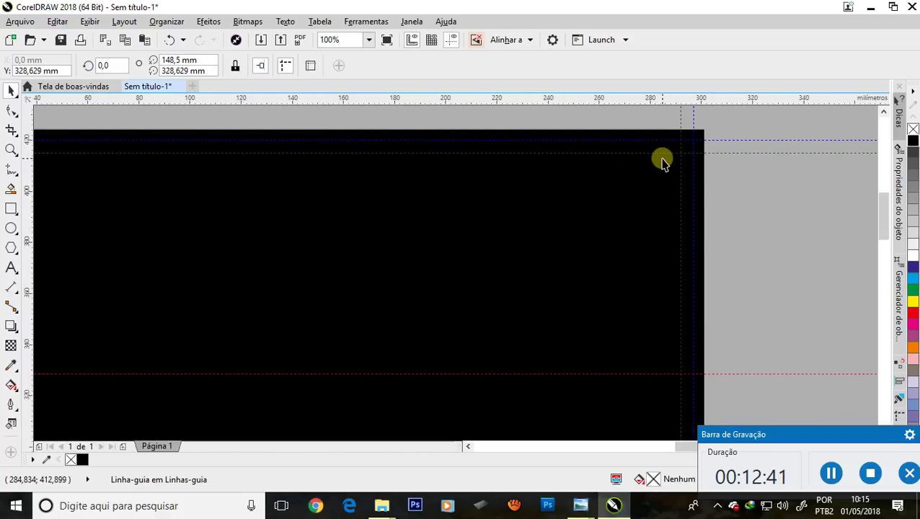
scroll(684, 132, up, 1)
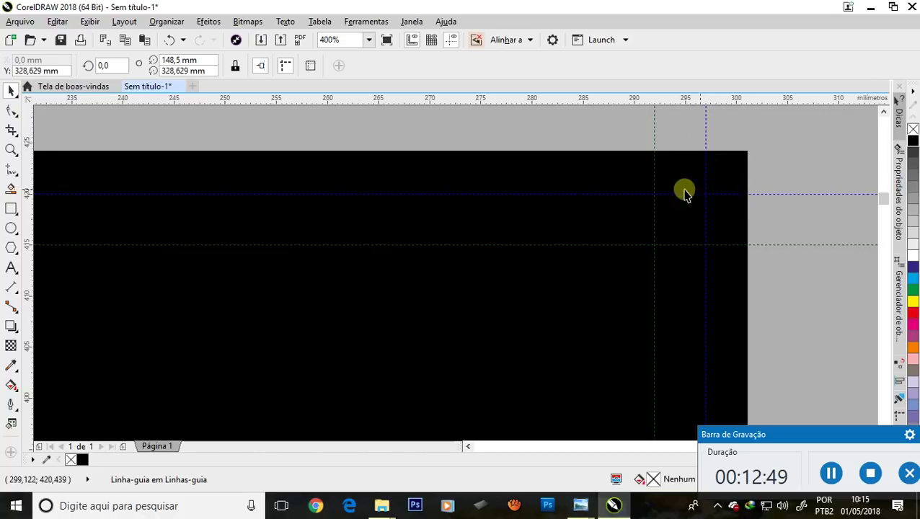
scroll(710, 164, down, 5)
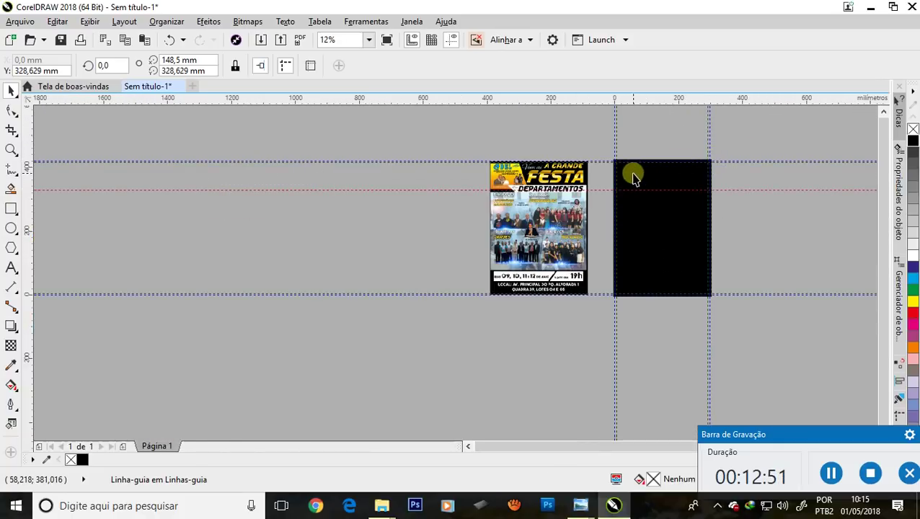
scroll(632, 174, up, 1)
scroll(711, 146, up, 1)
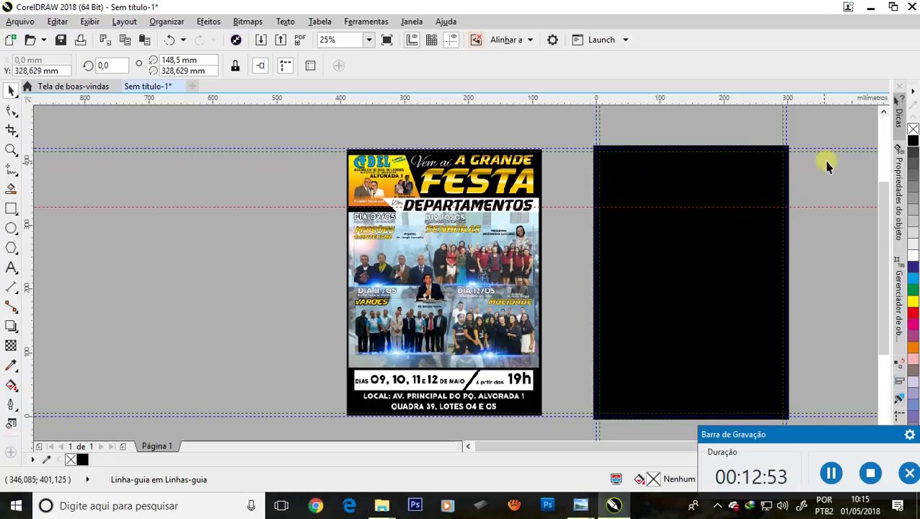
scroll(781, 165, up, 1)
scroll(777, 160, down, 1)
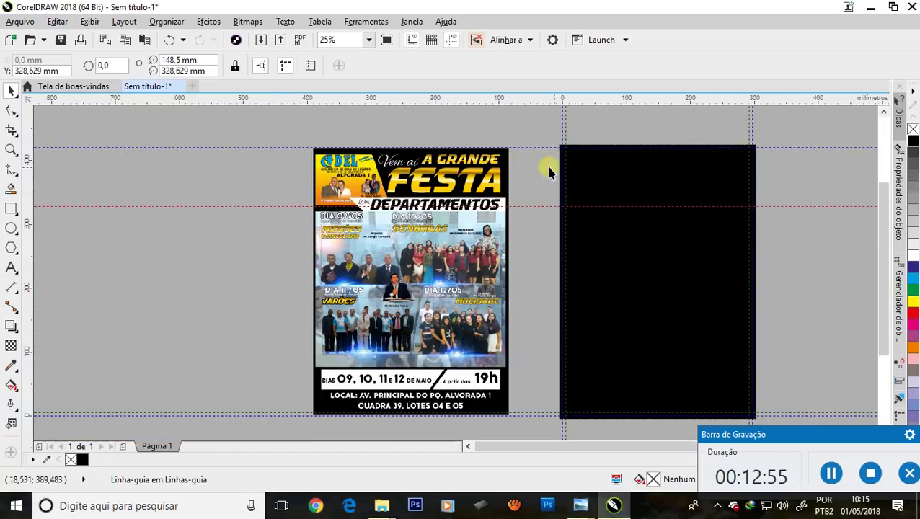
Step: Zoom in on poster and page, then reposition and add horizontal guidelines
click(11, 151)
drag(276, 136, 801, 365)
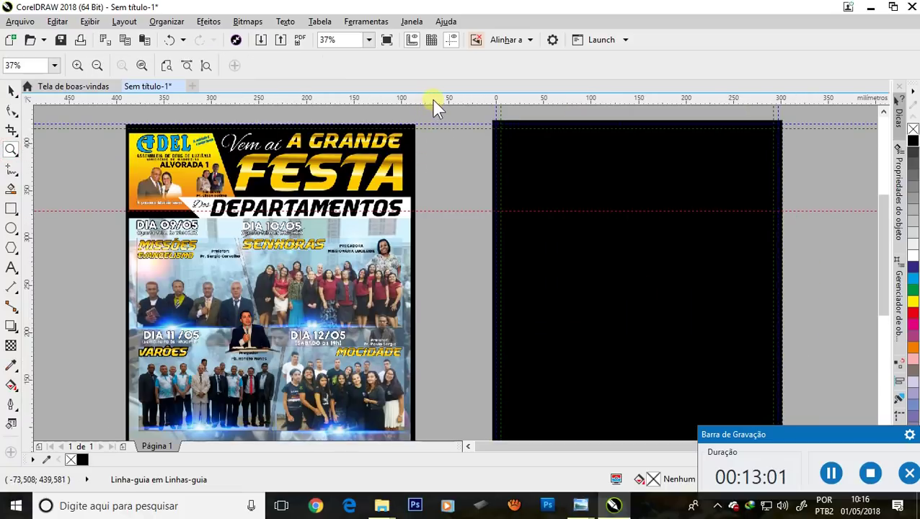
mouse_move(436, 124)
mouse_down()
mouse_move(478, 292)
mouse_move(509, 220)
mouse_up()
drag(883, 211, 888, 229)
mouse_move(465, 101)
mouse_down()
mouse_move(472, 411)
mouse_move(466, 406)
mouse_up()
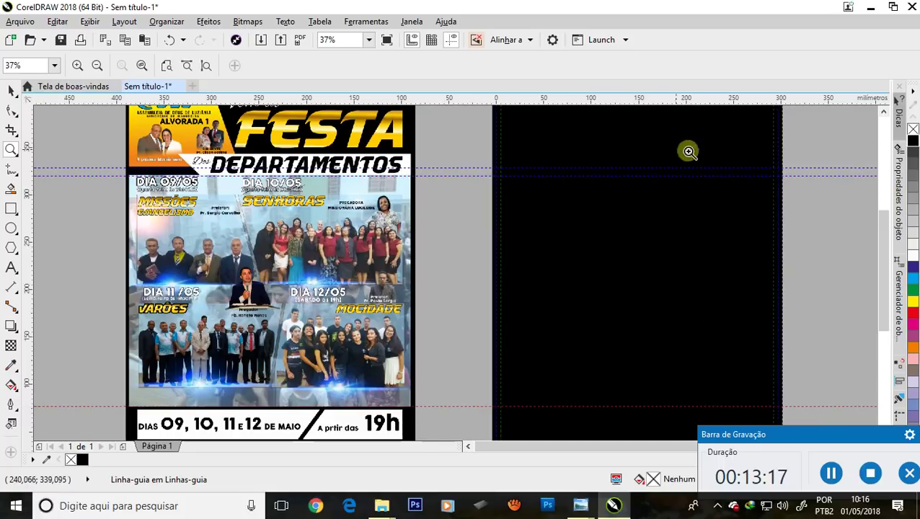
mouse_move(469, 101)
mouse_down()
mouse_move(479, 203)
mouse_move(526, 283)
mouse_up()
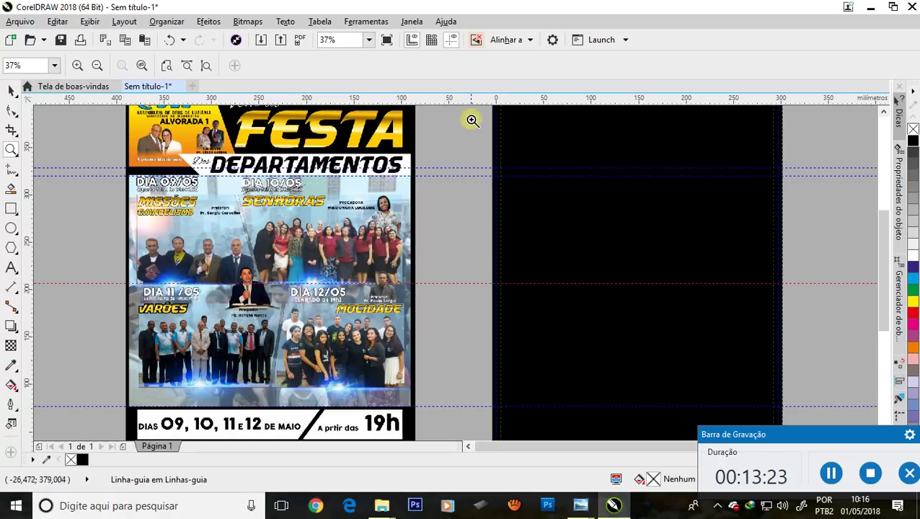
Step: Snap guidelines to the DEPARTAMENTOS band's top edge and the date bar's edges
mouse_move(469, 97)
mouse_down()
mouse_move(498, 262)
mouse_move(491, 316)
mouse_move(469, 302)
mouse_up()
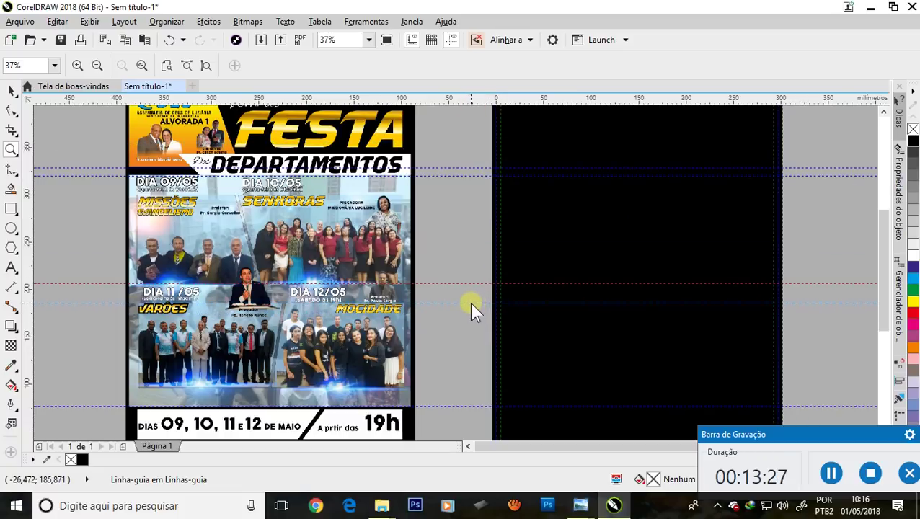
mouse_move(464, 101)
mouse_down()
mouse_move(501, 400)
mouse_move(469, 300)
mouse_move(550, 220)
mouse_move(519, 339)
mouse_move(482, 150)
mouse_move(409, 152)
mouse_up()
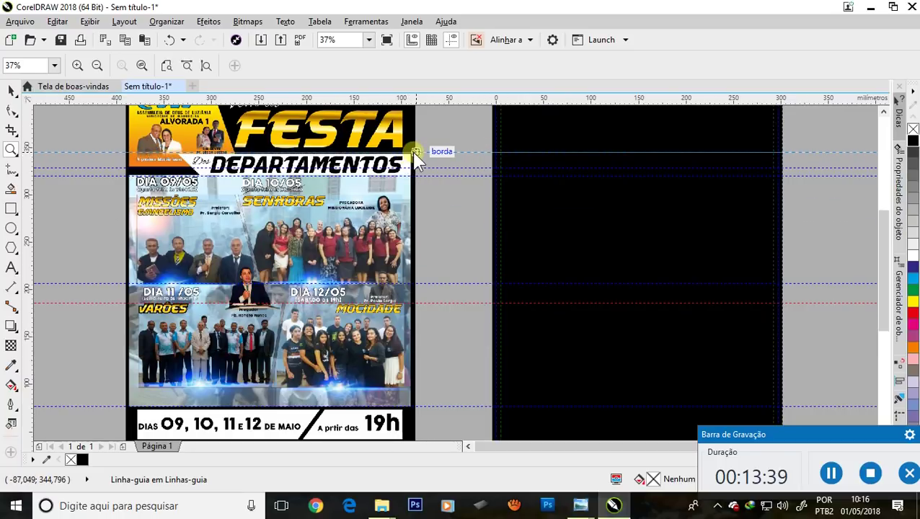
drag(414, 152, 418, 155)
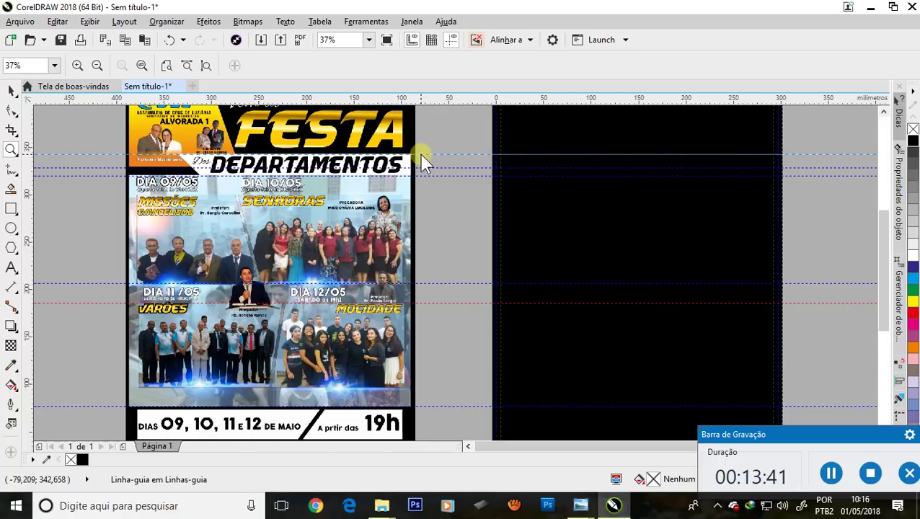
scroll(422, 158, down, 2)
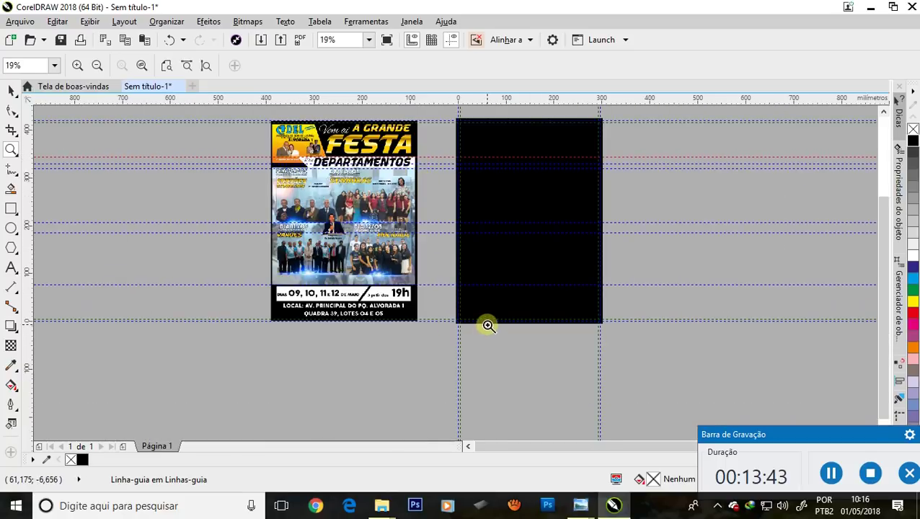
scroll(487, 326, up, 2)
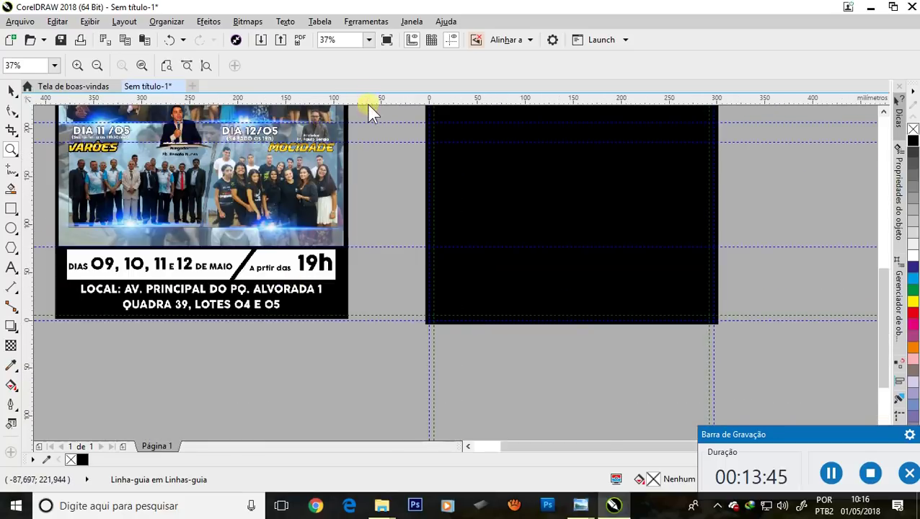
drag(366, 104, 327, 253)
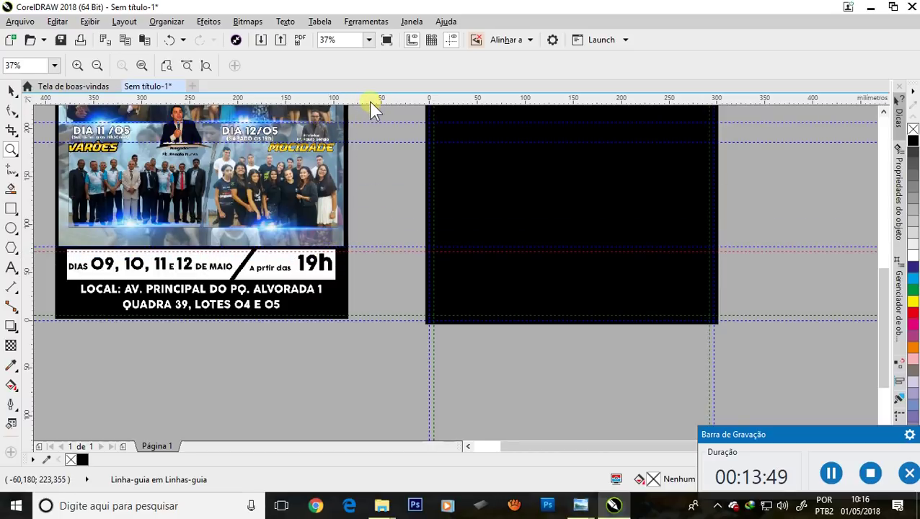
drag(370, 103, 360, 278)
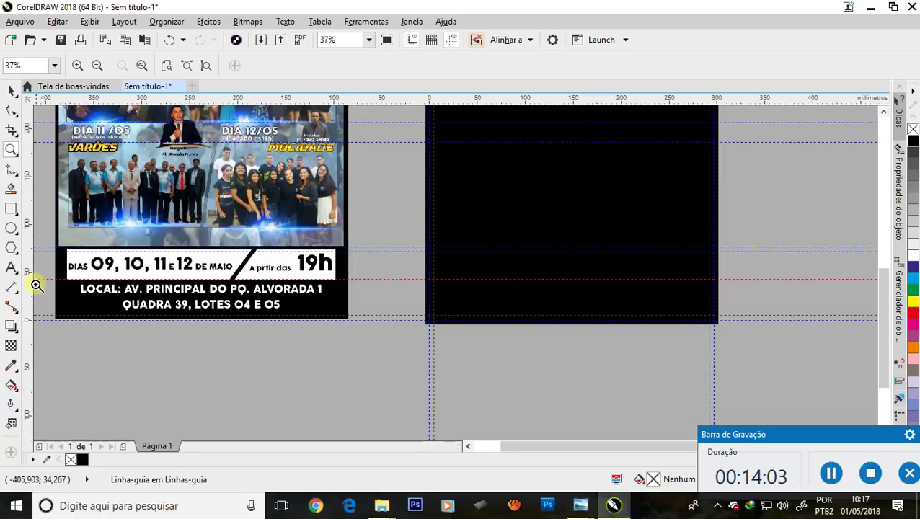
Step: Draw a white 287 × 28.9 mm bar between the two guidelines across the page
click(10, 210)
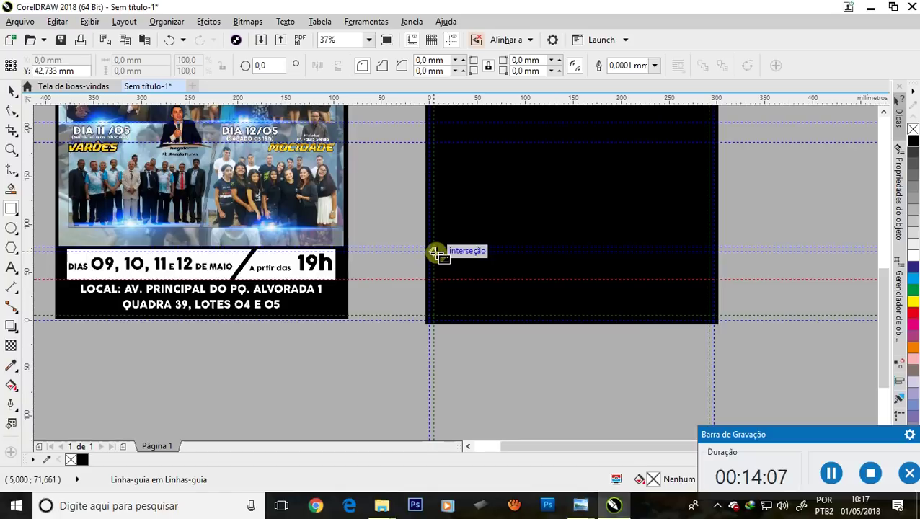
drag(435, 251, 709, 278)
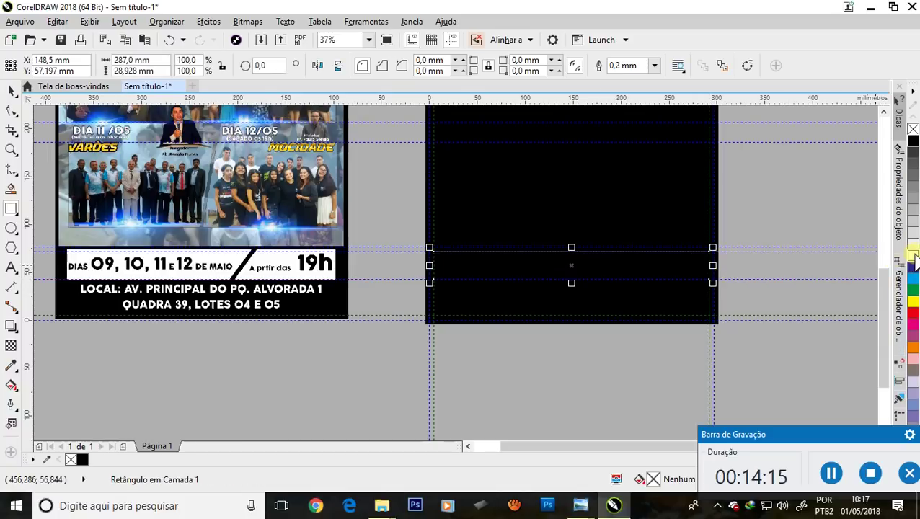
click(913, 254)
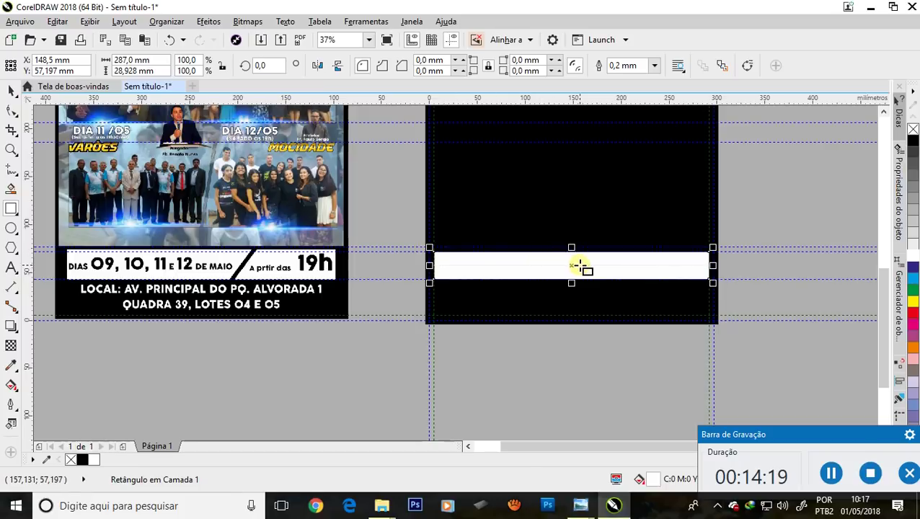
scroll(620, 266, up, 2)
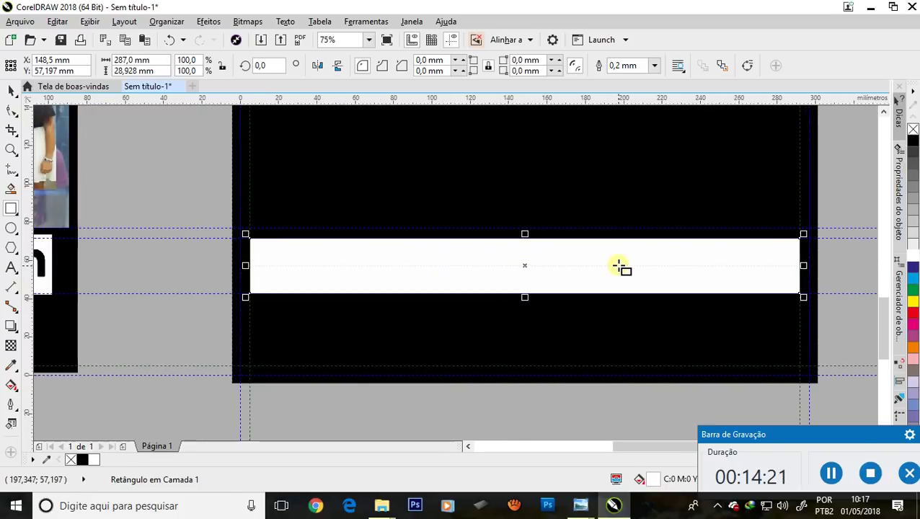
Step: Draw a thin blue bar near the strip's right end and rotate it diagonally
click(14, 213)
drag(600, 157, 608, 315)
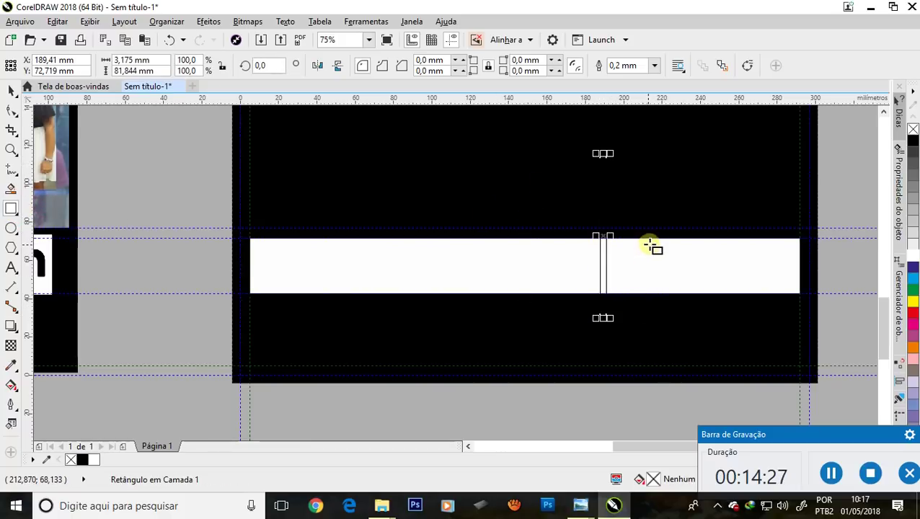
click(913, 286)
scroll(629, 238, down, 2)
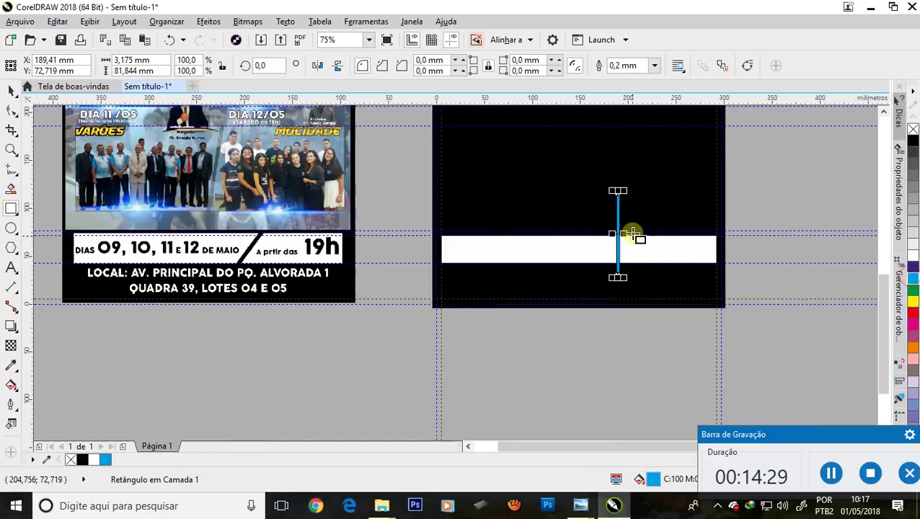
scroll(238, 245, up, 4)
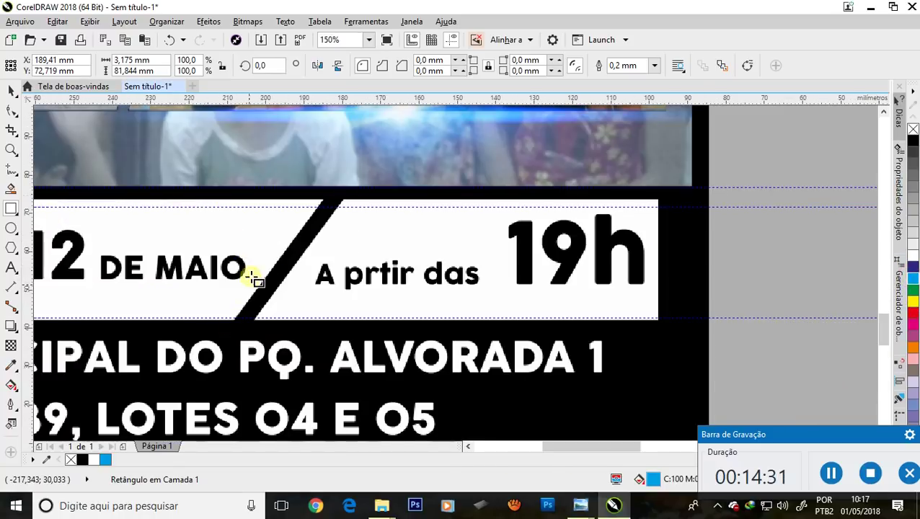
scroll(250, 273, down, 4)
scroll(582, 219, up, 2)
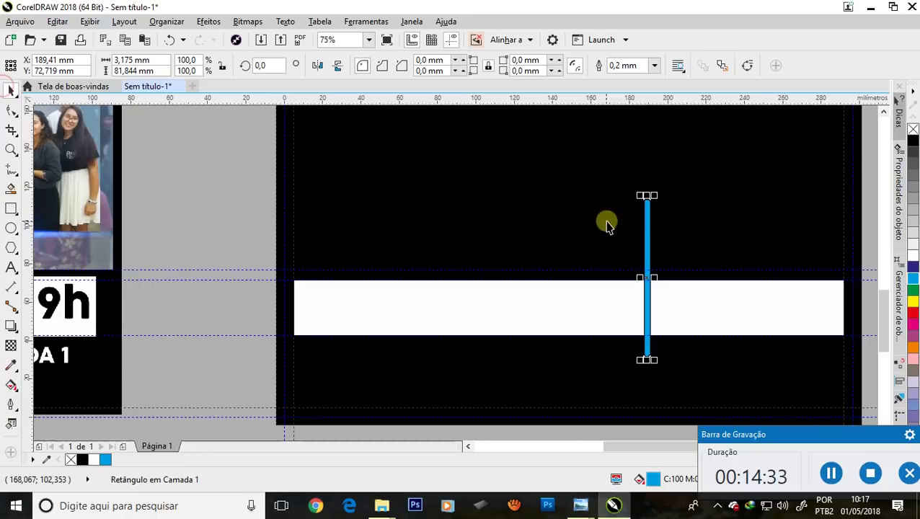
click(644, 225)
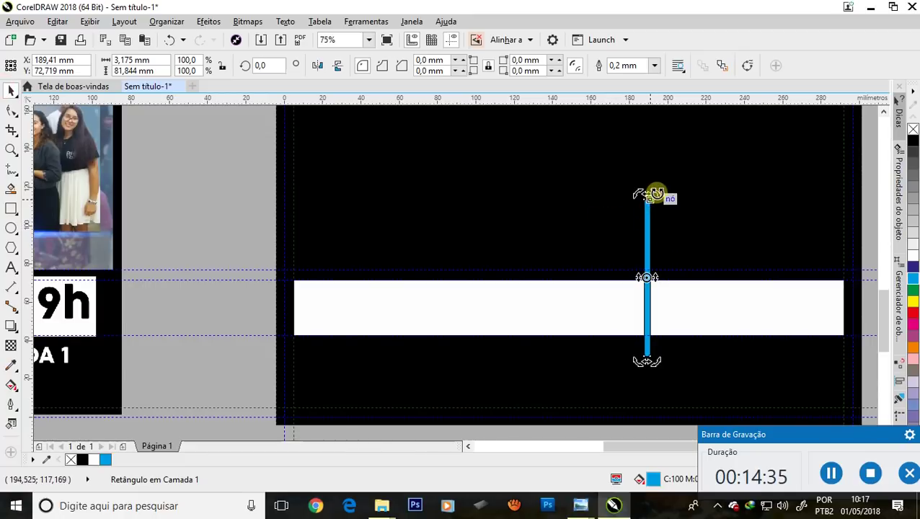
drag(656, 193, 715, 220)
scroll(654, 211, down, 2)
Step: Trim the diagonal bar's shape out of the white strip and remove the leftover bar
click(791, 257)
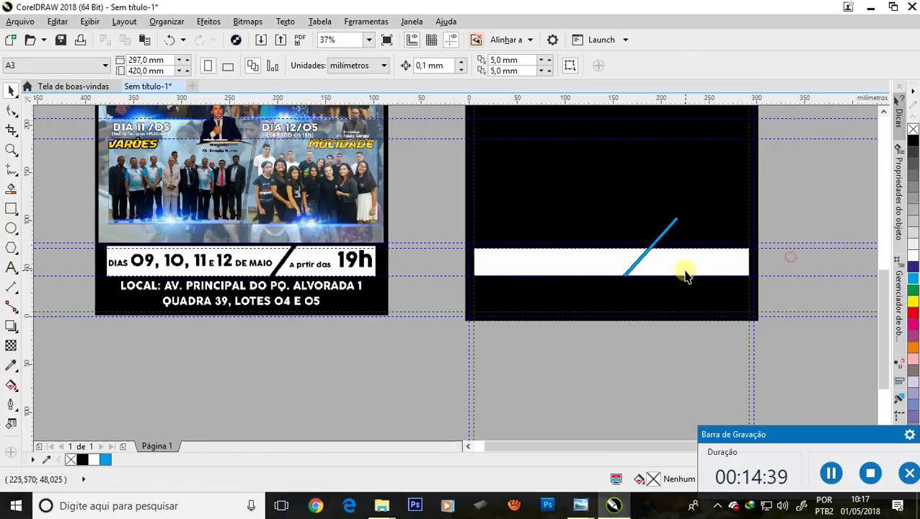
scroll(686, 276, up, 2)
click(647, 205)
drag(647, 205, 657, 221)
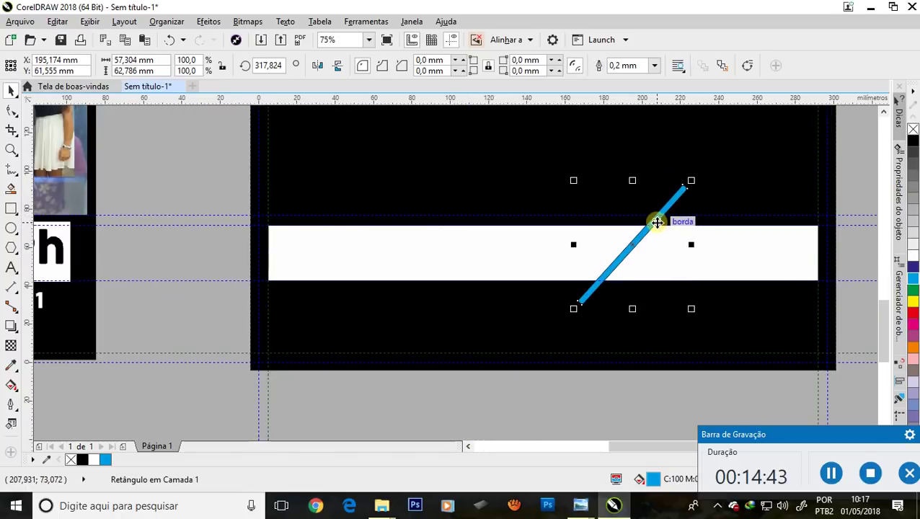
shift+click(507, 268)
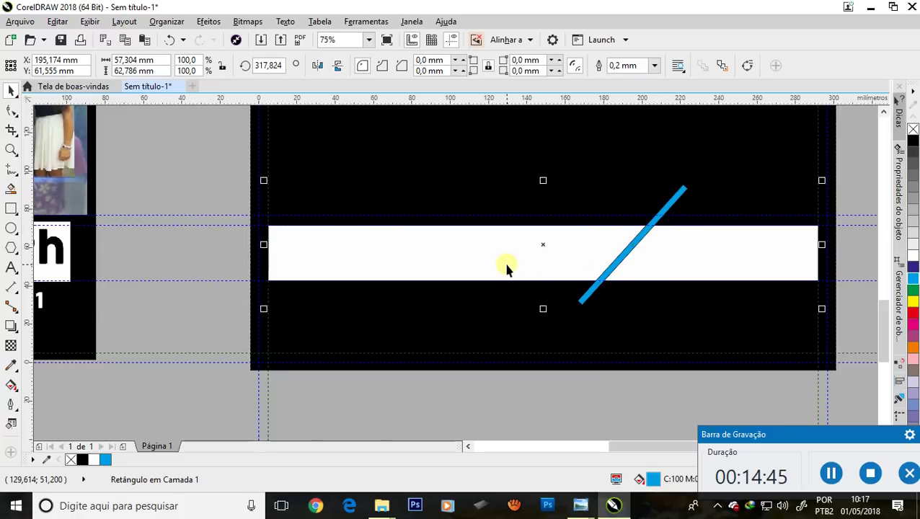
click(407, 66)
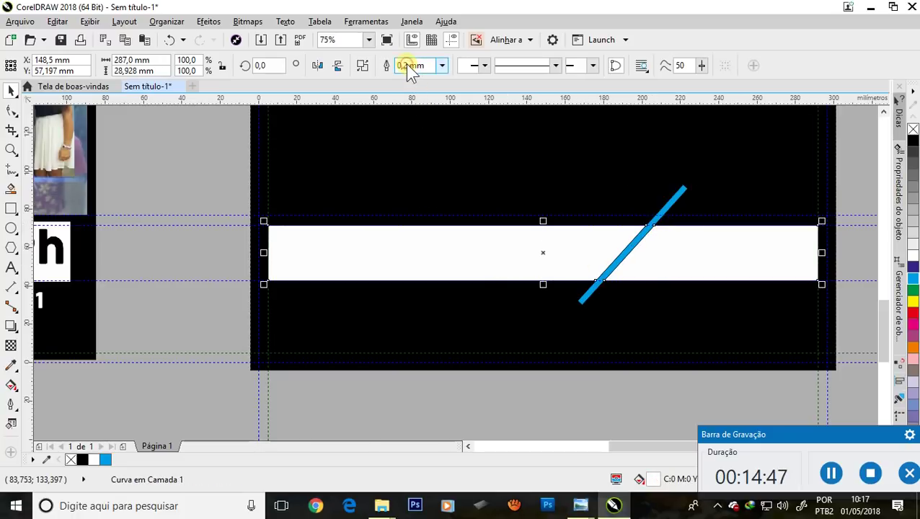
click(197, 143)
click(681, 193)
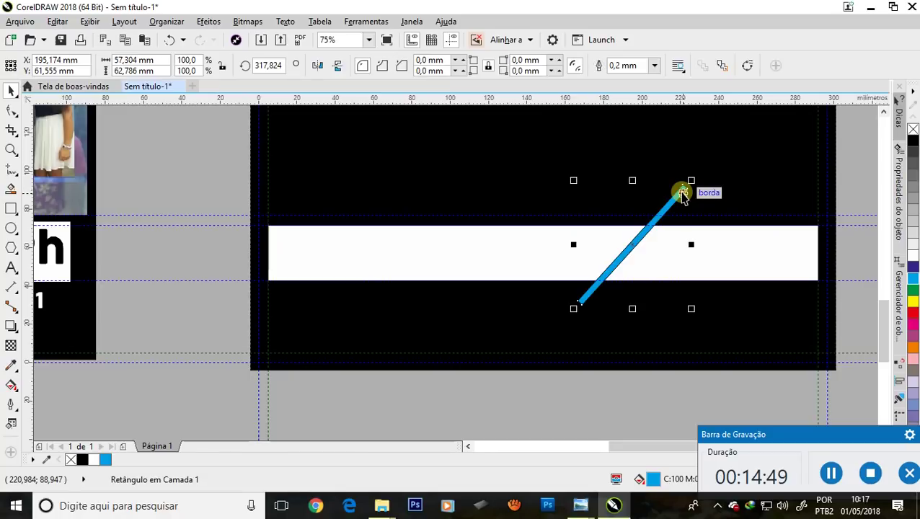
drag(683, 196, 633, 163)
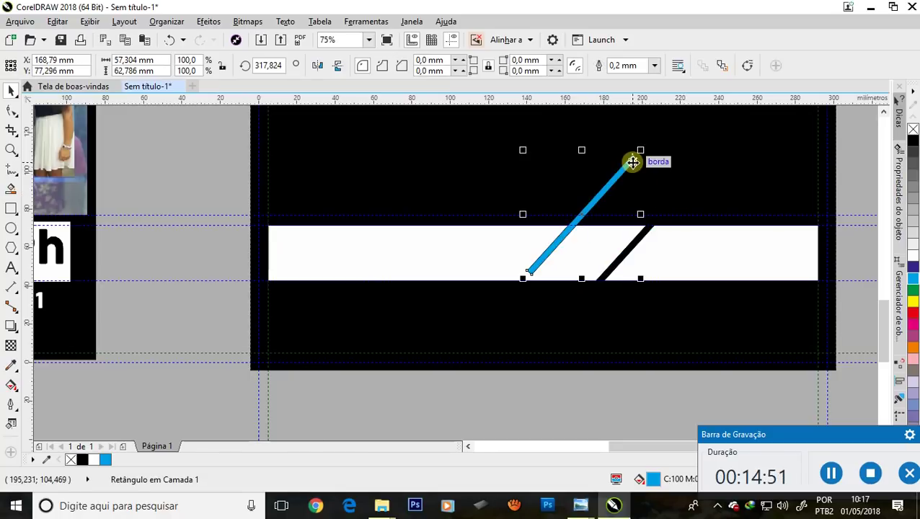
key(Escape)
scroll(666, 196, down, 2)
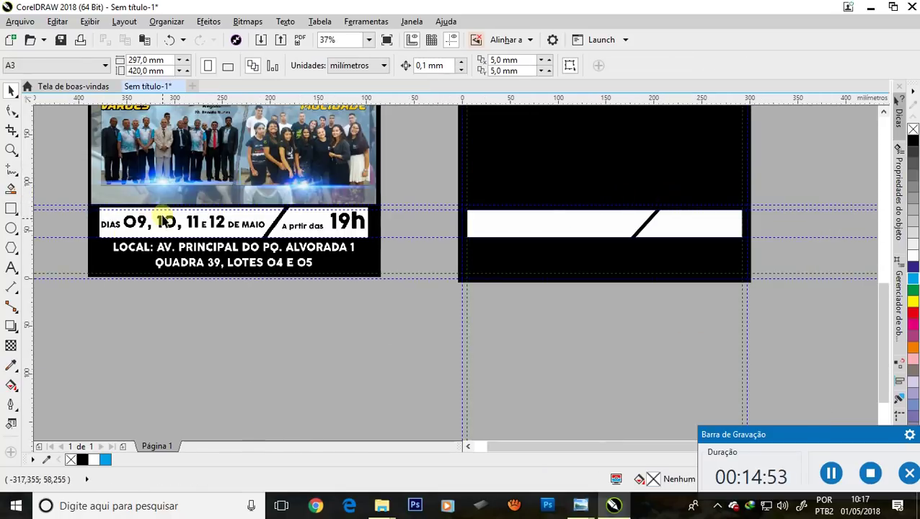
scroll(447, 315, down, 2)
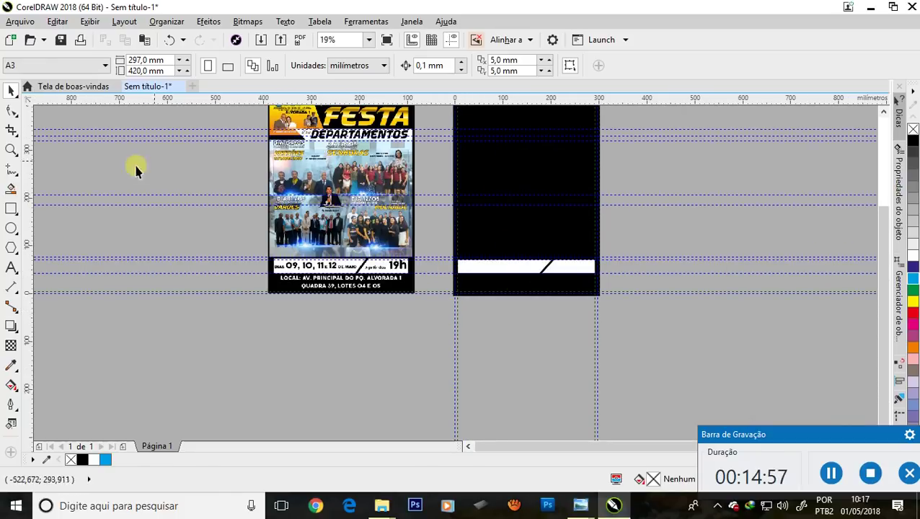
click(11, 209)
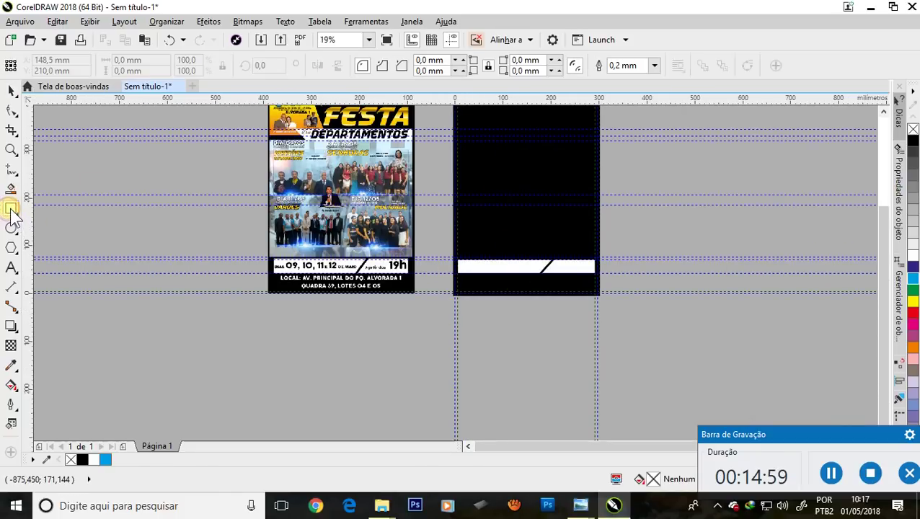
Step: Draw a 287 × 243 mm light-blue, outline-free rectangle above the white date strip
scroll(301, 129, up, 2)
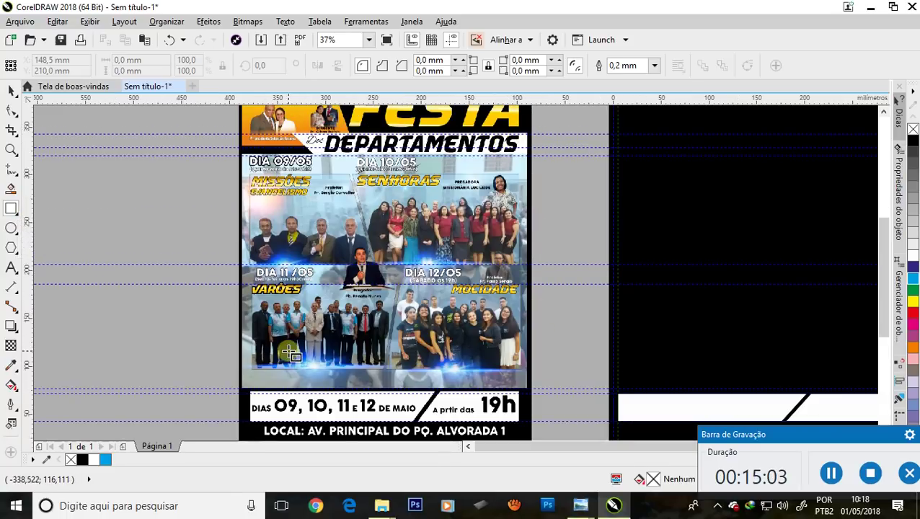
scroll(347, 328, down, 2)
scroll(513, 260, up, 2)
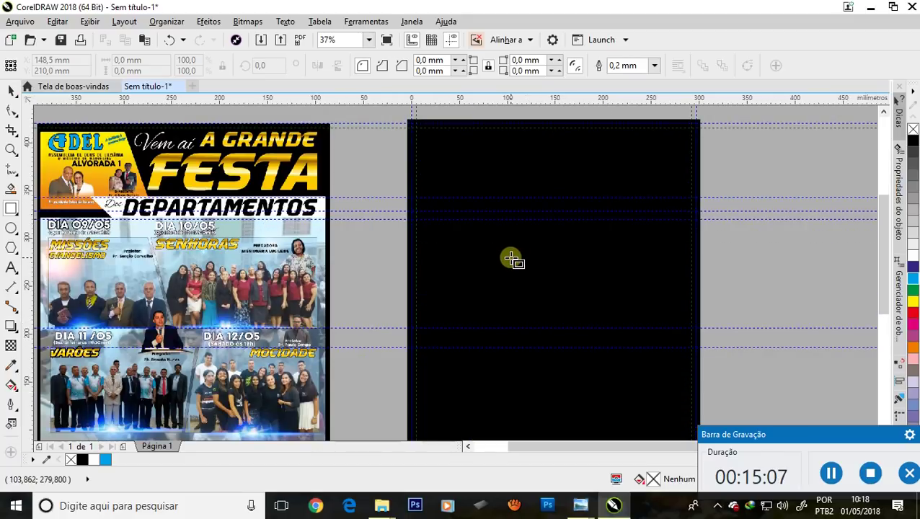
scroll(493, 211, down, 2)
scroll(477, 218, up, 2)
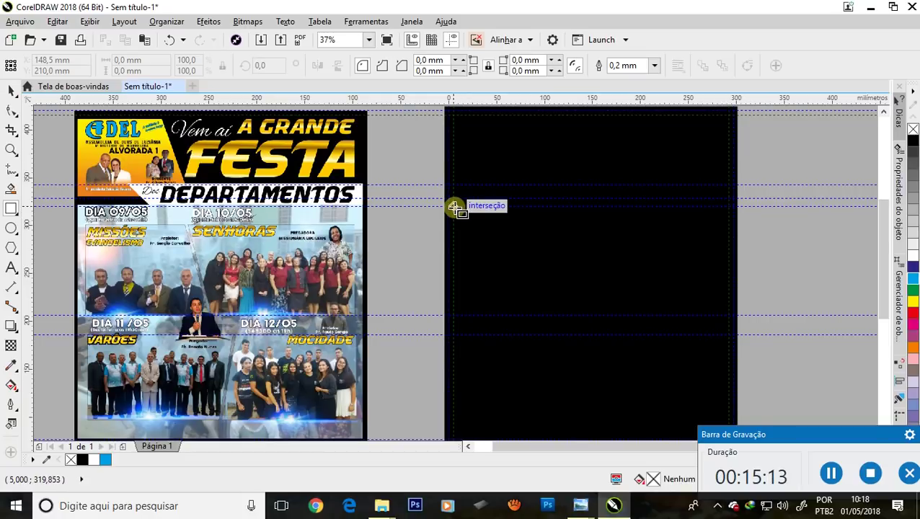
drag(454, 207, 730, 489)
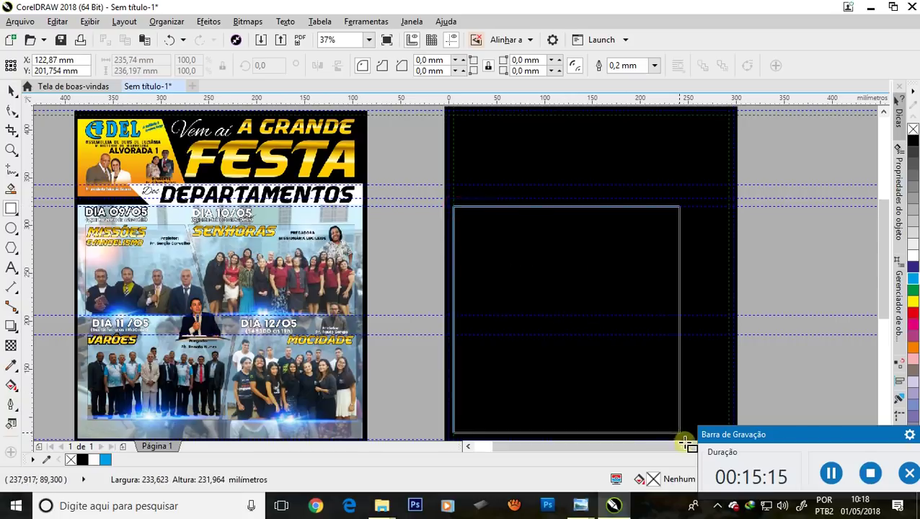
drag(730, 489, 727, 366)
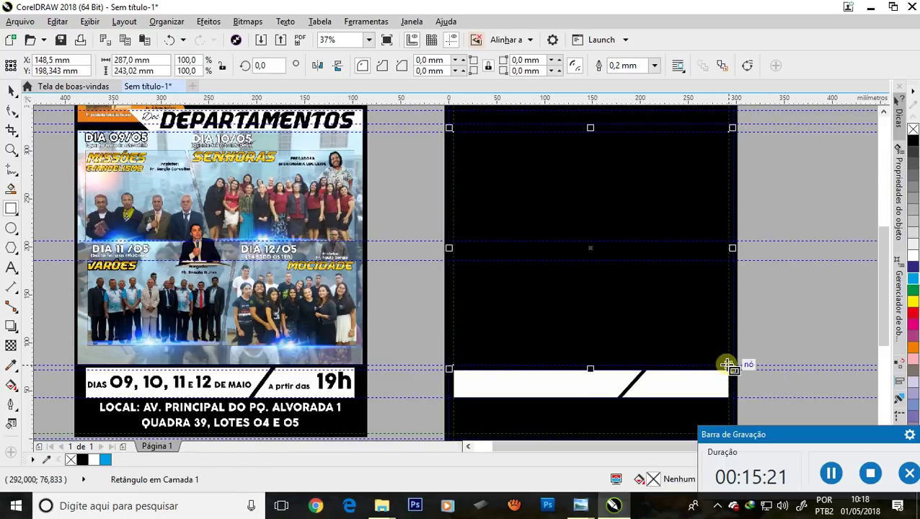
click(912, 256)
right_click(913, 130)
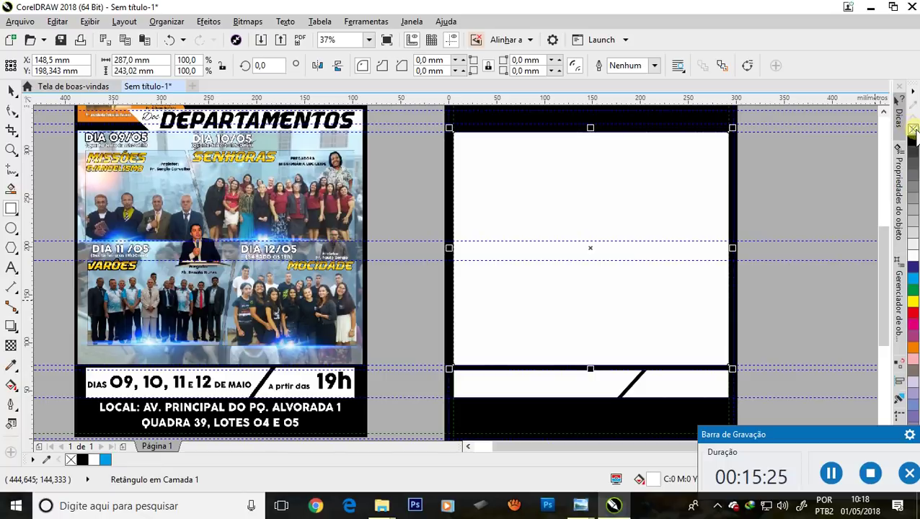
scroll(499, 190, down, 2)
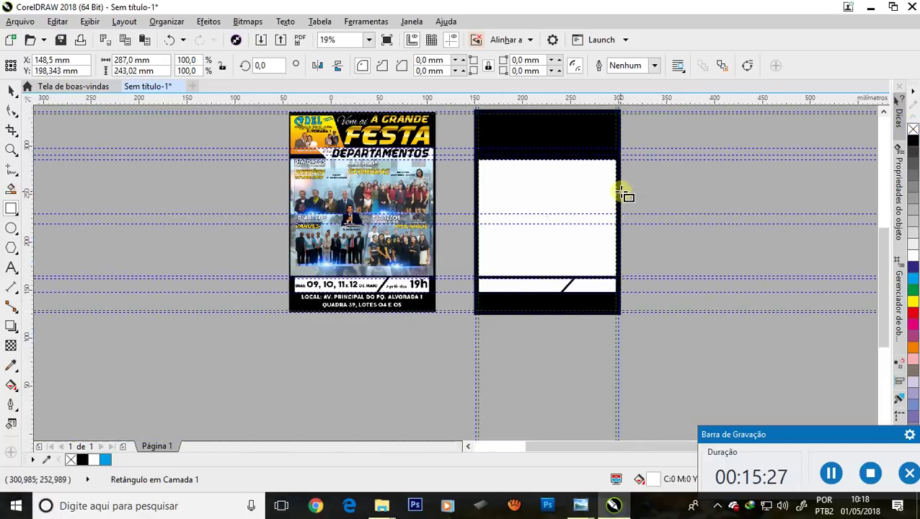
scroll(622, 191, up, 2)
drag(847, 436, 749, 458)
click(912, 456)
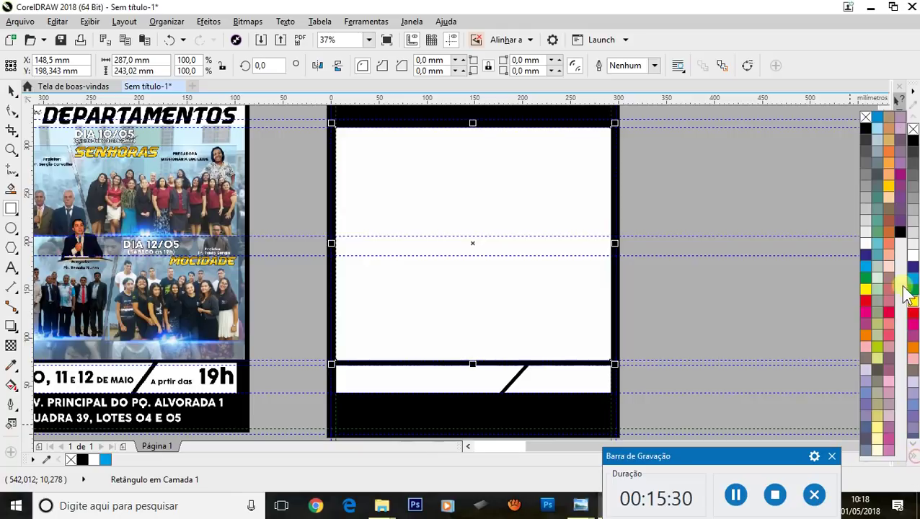
click(875, 132)
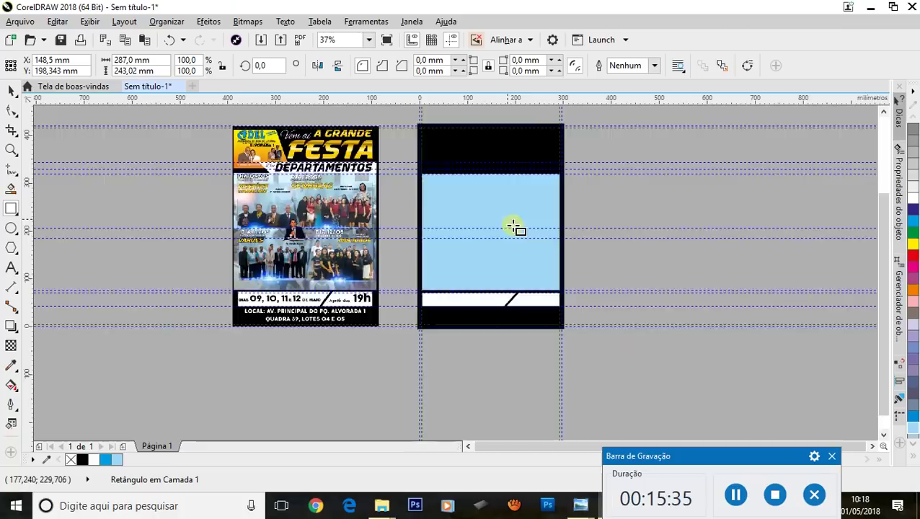
Step: Draw a yellow rectangle in the top-left corner of the black header band
scroll(451, 199, down, 2)
scroll(489, 191, up, 1)
scroll(489, 186, up, 1)
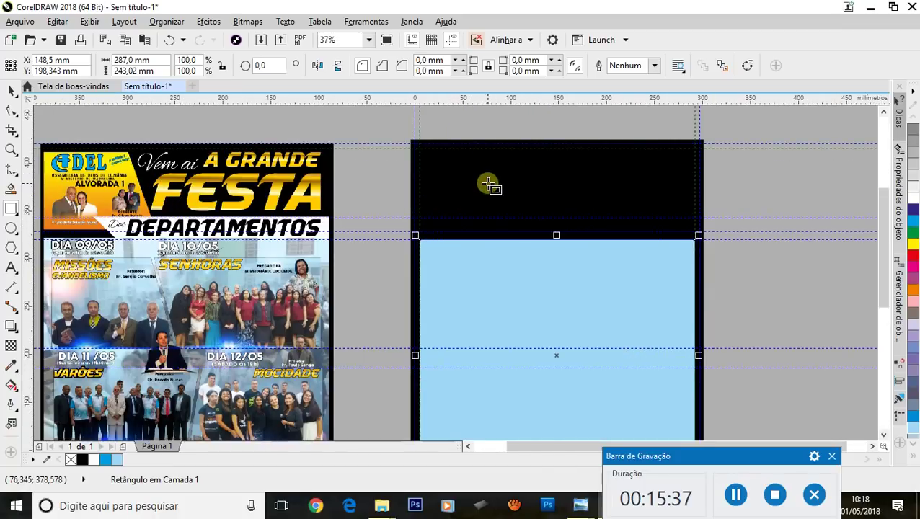
scroll(489, 186, down, 1)
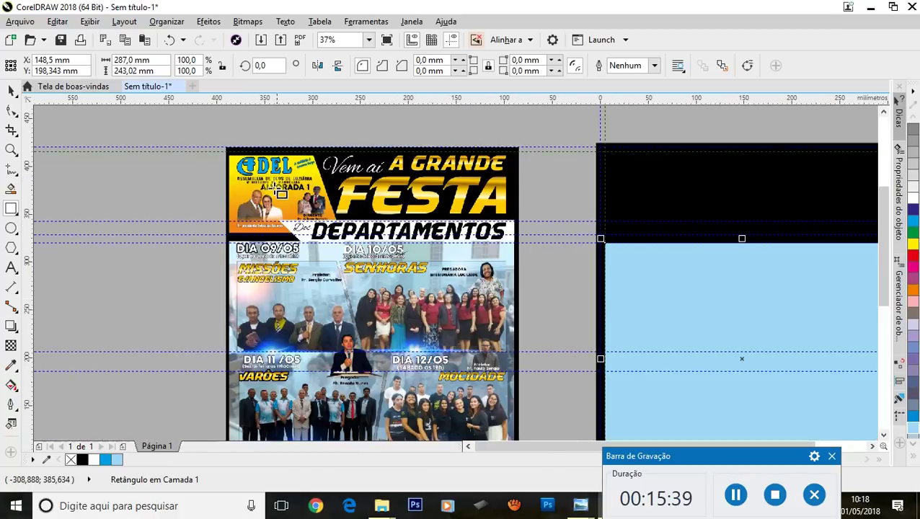
scroll(310, 175, up, 1)
scroll(288, 213, up, 1)
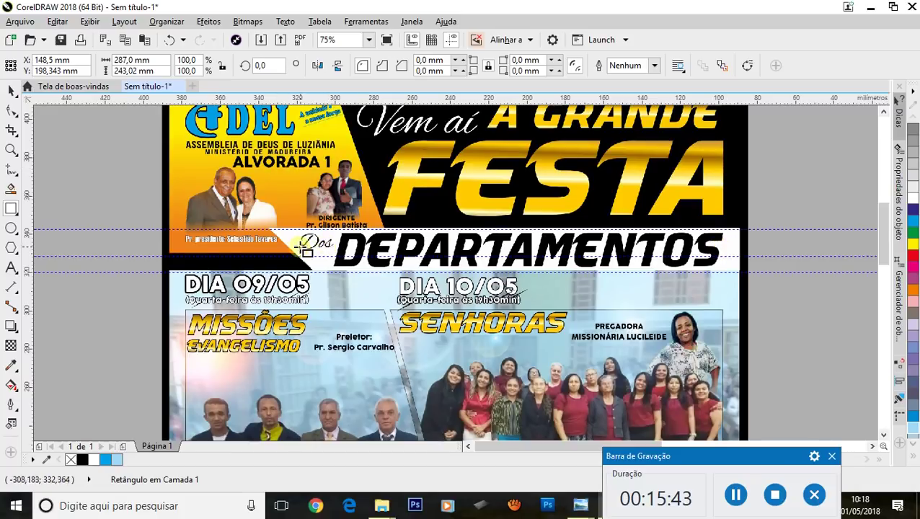
scroll(294, 245, down, 1)
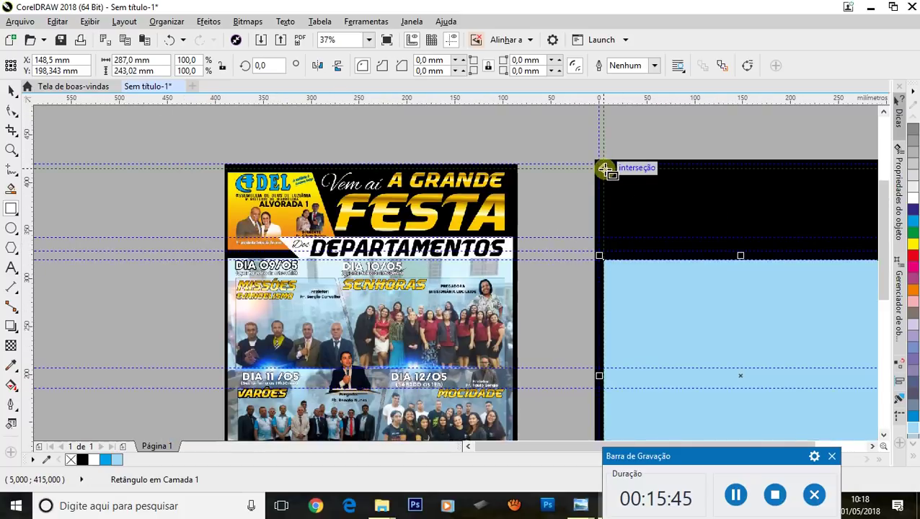
mouse_move(607, 169)
mouse_down()
mouse_move(653, 239)
mouse_move(736, 251)
mouse_move(723, 252)
mouse_up()
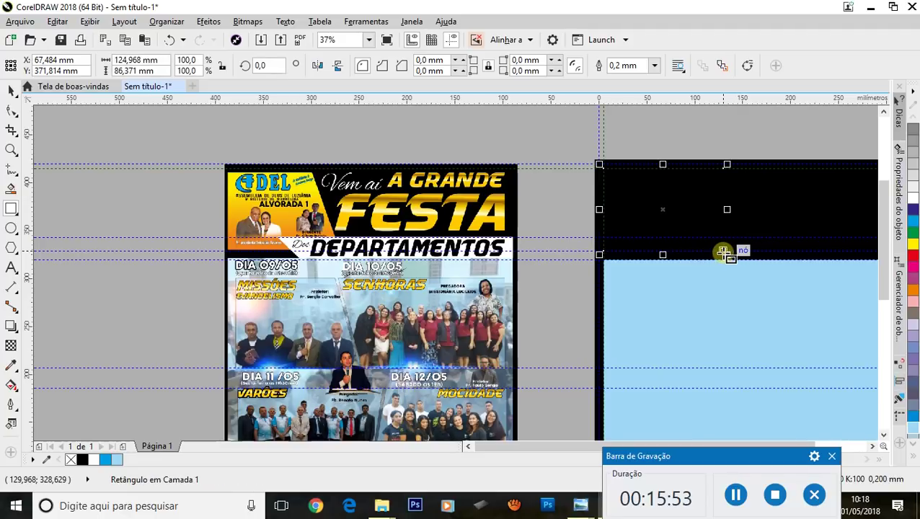
click(914, 247)
Step: Convert the yellow rectangle to curves and edit its nodes into a slanted-right trapezoid
scroll(534, 165, down, 4)
scroll(548, 173, up, 4)
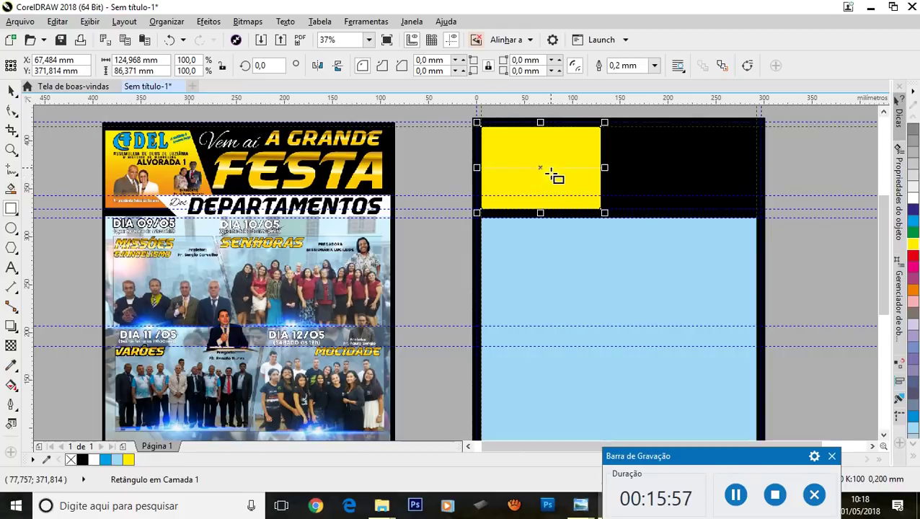
right_click(545, 168)
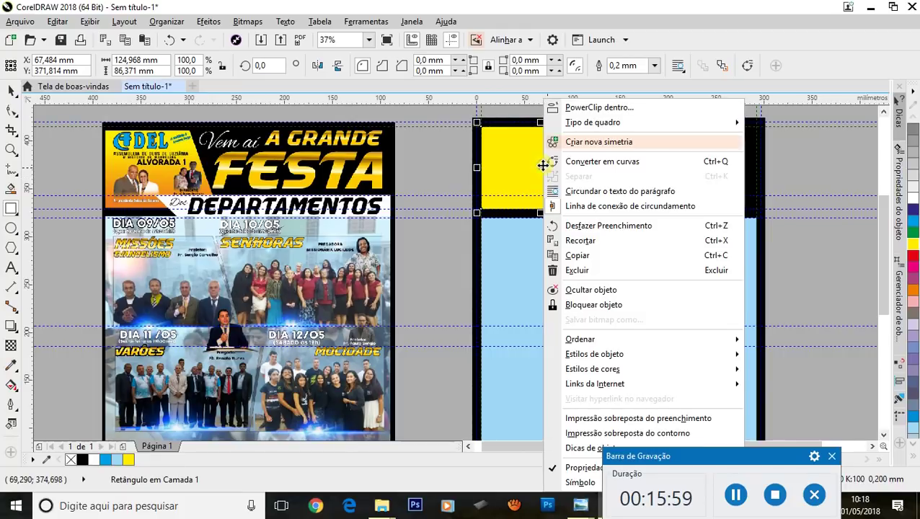
click(596, 161)
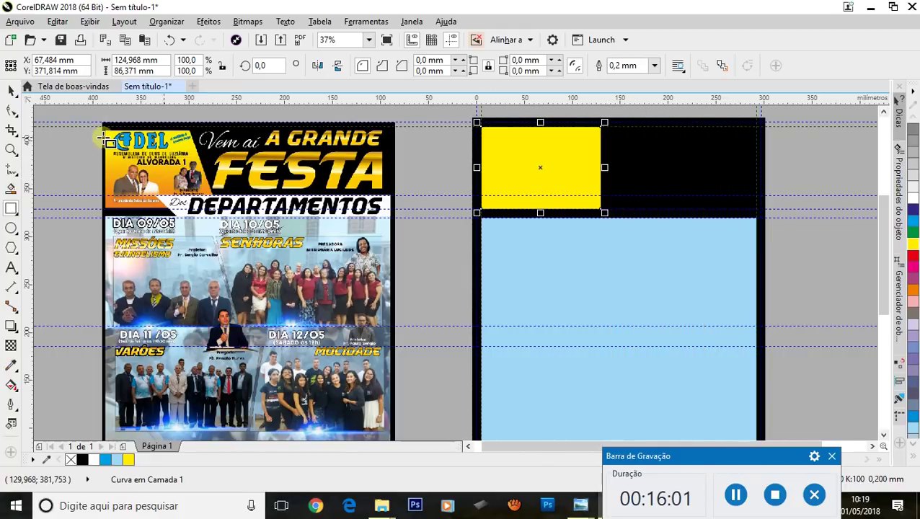
click(11, 112)
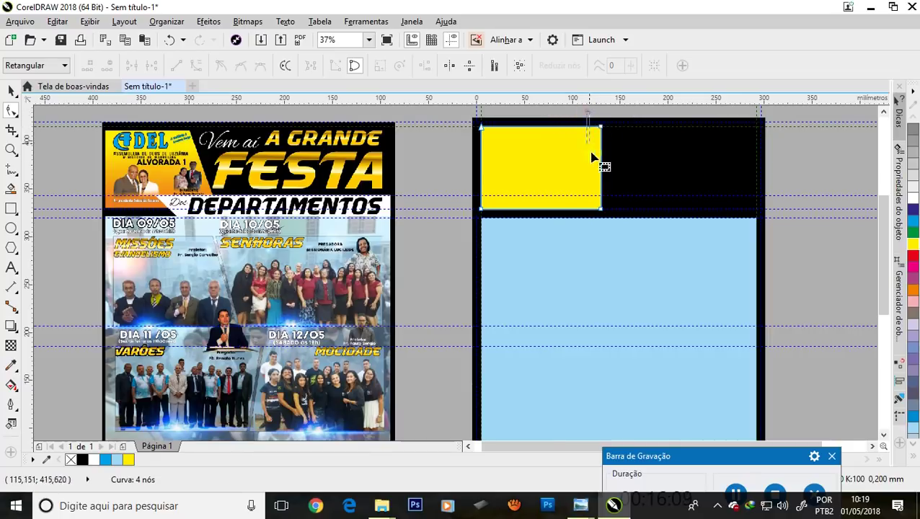
mouse_move(586, 110)
mouse_down()
mouse_move(612, 224)
mouse_move(608, 210)
mouse_up()
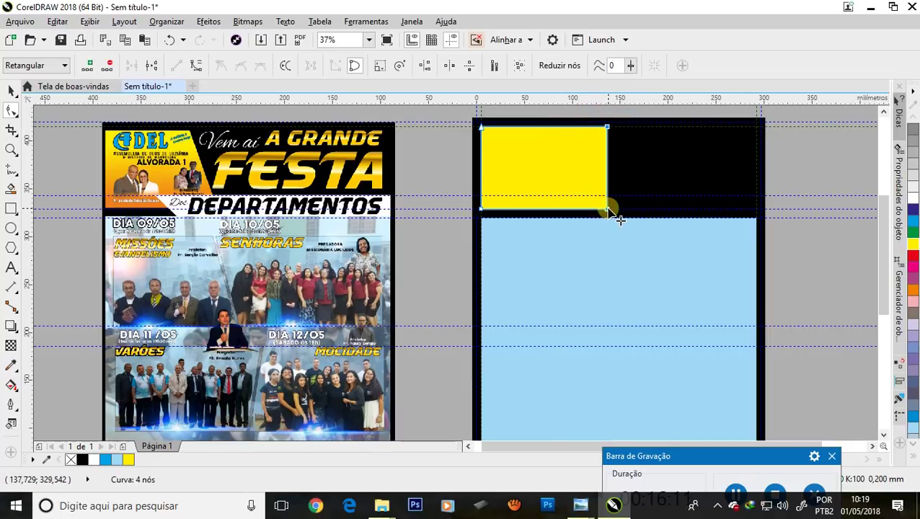
double_click(571, 129)
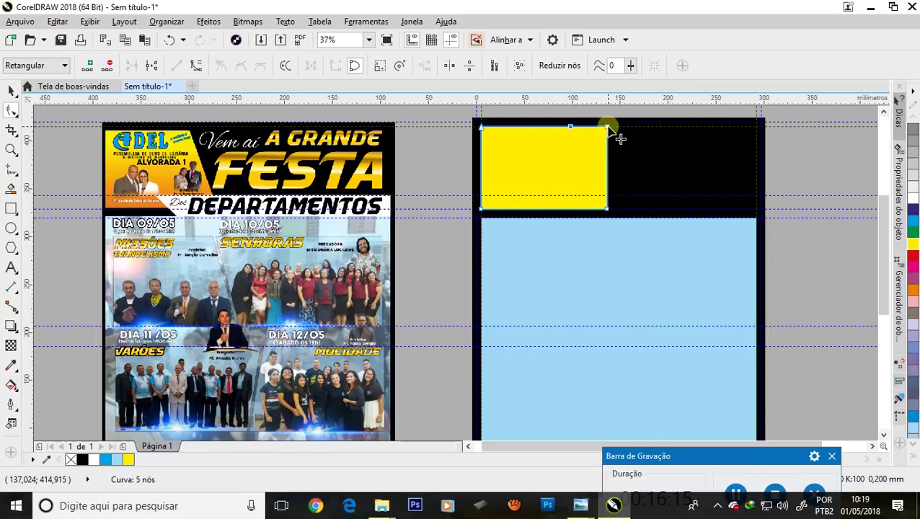
double_click(607, 128)
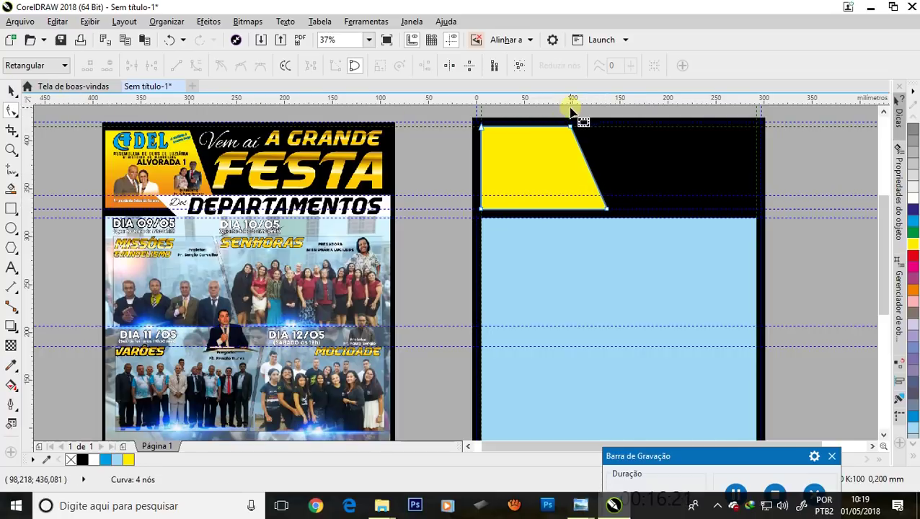
drag(607, 210, 598, 209)
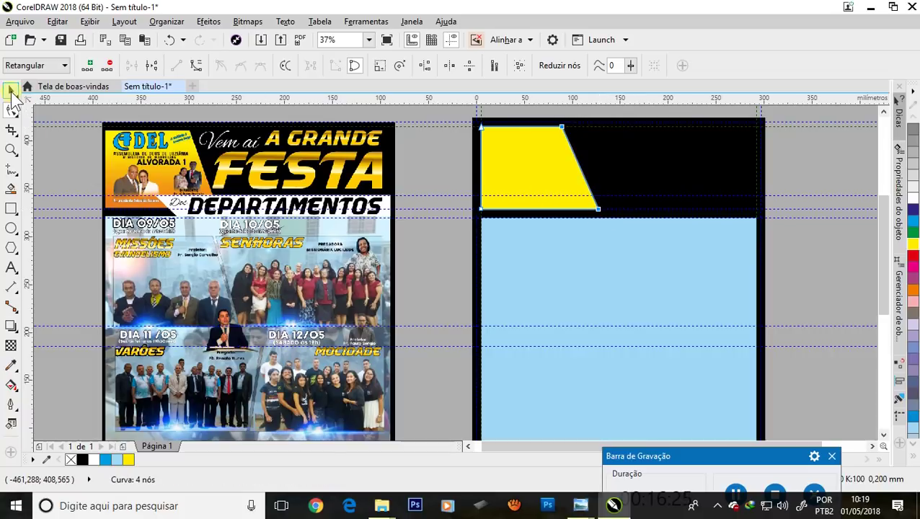
click(12, 91)
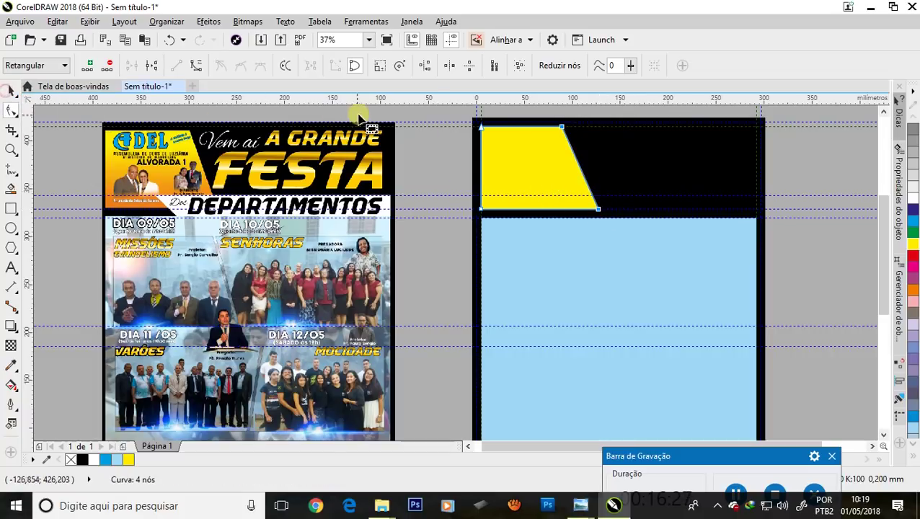
Step: Fill the trapezoid with a top-to-bottom yellow-to-orange gradient
key(space)
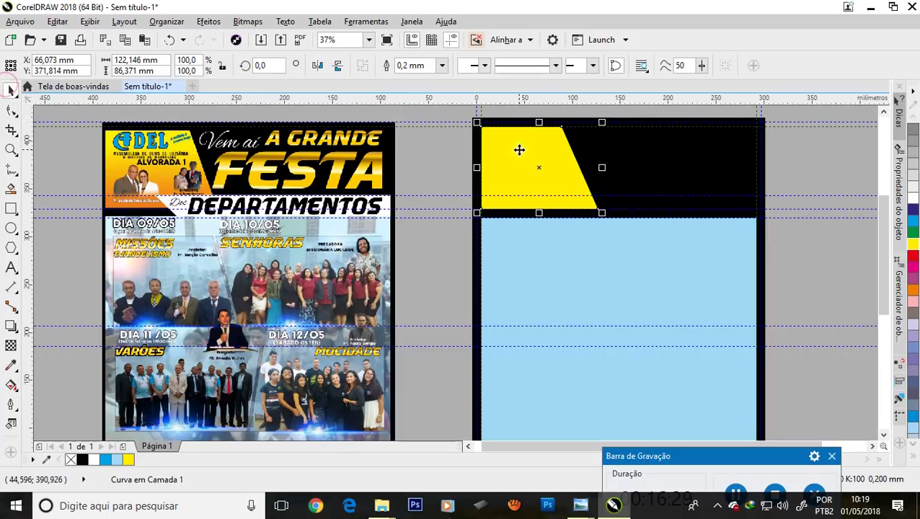
click(16, 390)
click(85, 385)
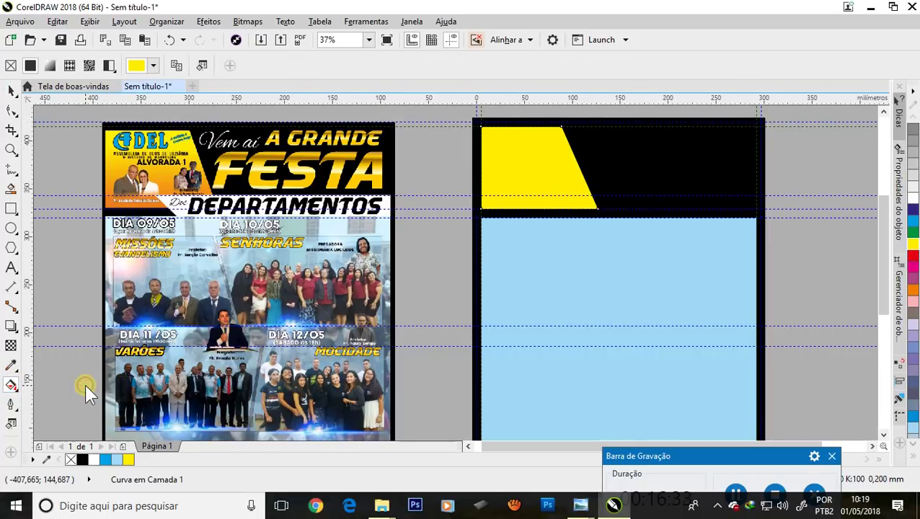
mouse_move(534, 136)
mouse_down()
mouse_move(540, 210)
mouse_move(534, 204)
mouse_up()
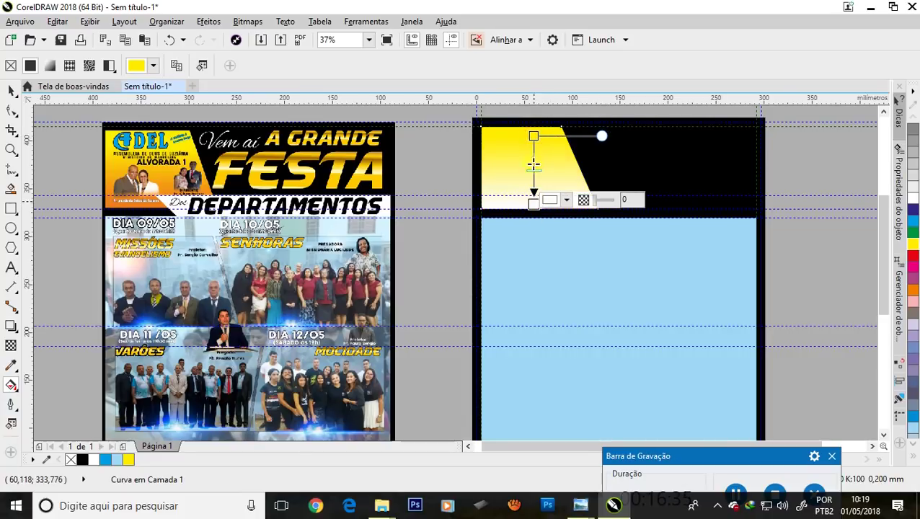
click(913, 290)
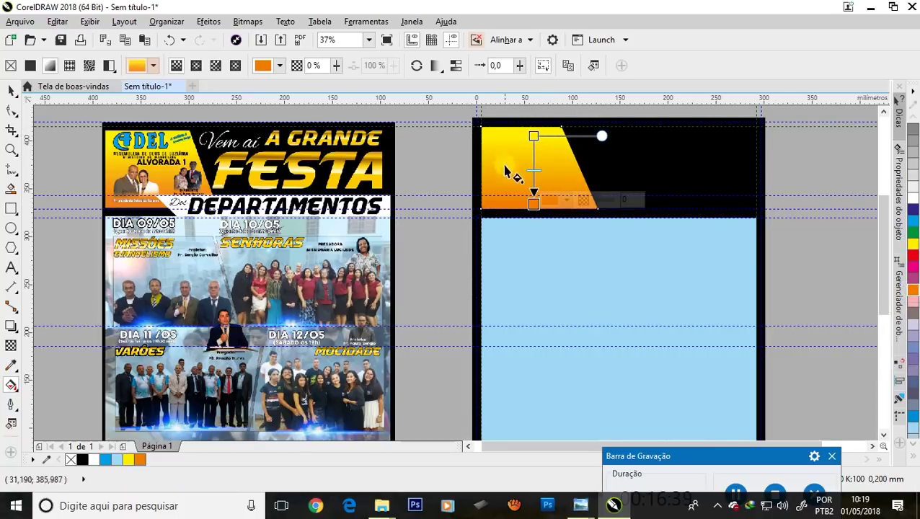
click(11, 91)
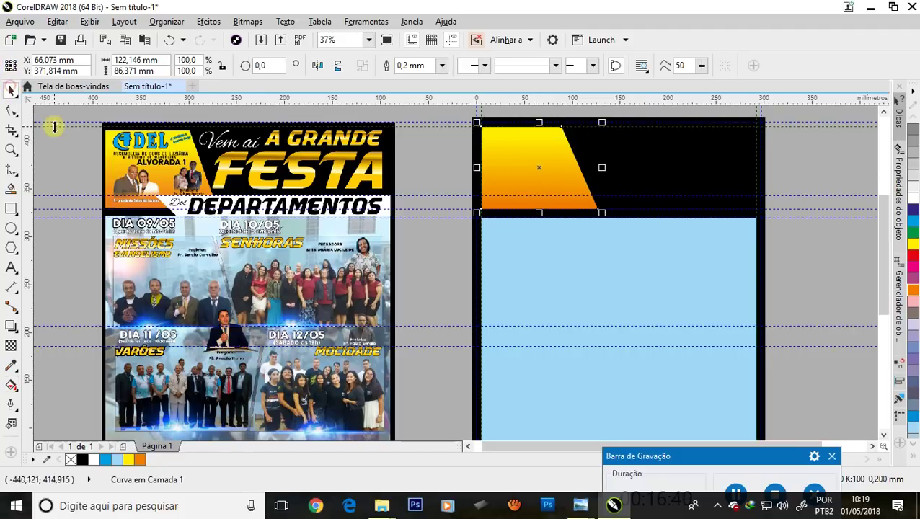
click(62, 163)
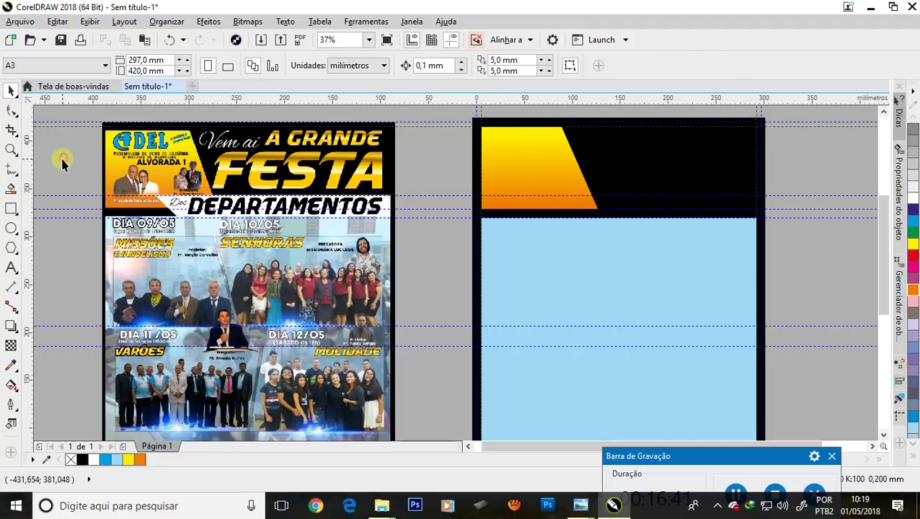
Step: Draw a white rectangle along the black band's bottom edge, extended left under the trapezoid
click(11, 210)
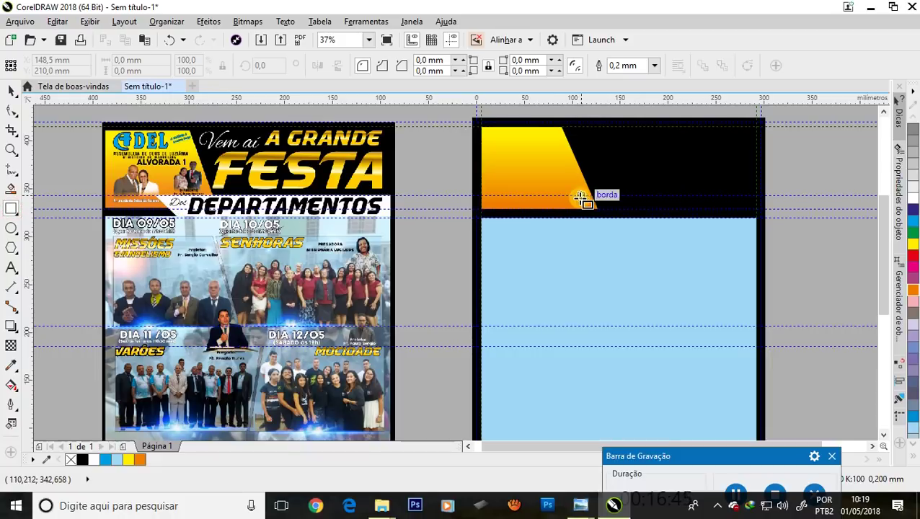
mouse_move(552, 196)
mouse_down()
mouse_move(783, 208)
mouse_move(758, 219)
mouse_up()
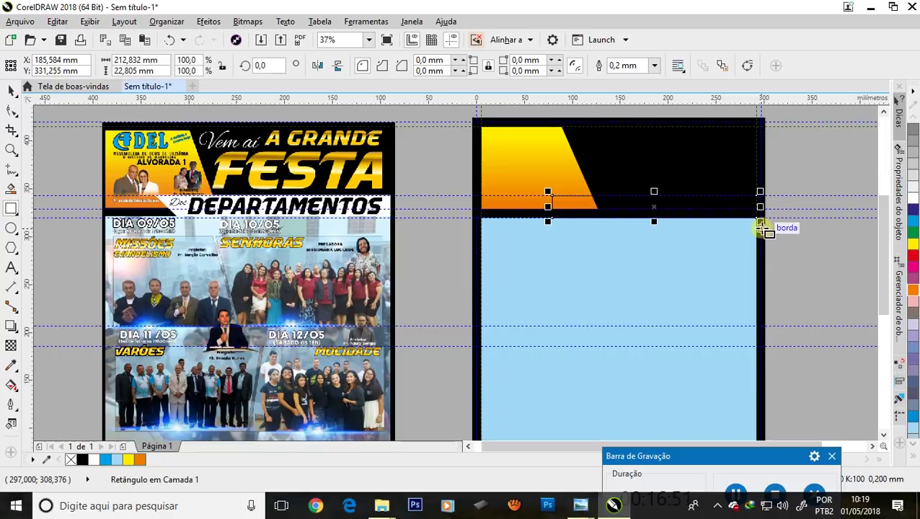
click(912, 203)
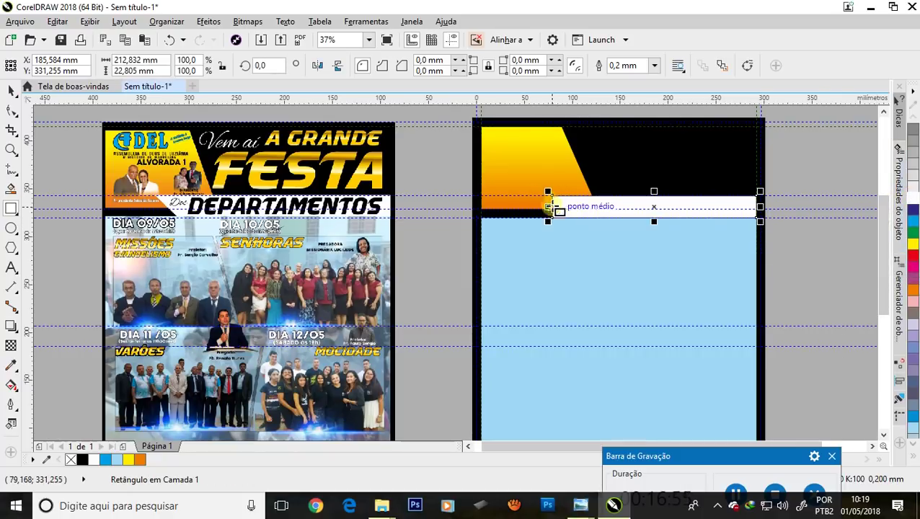
drag(548, 208, 527, 208)
scroll(553, 208, up, 3)
Step: Convert the white strip to curves and slant its left end by adding and deleting nodes
right_click(552, 206)
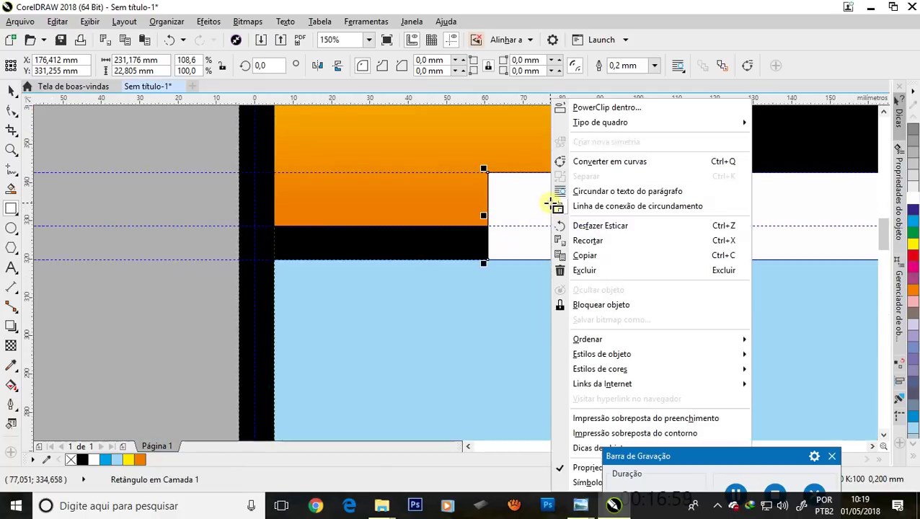
click(621, 161)
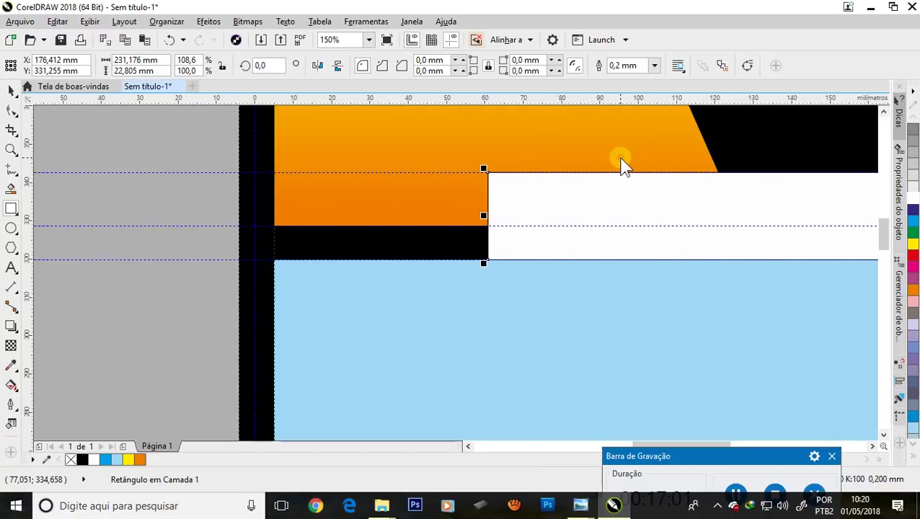
click(10, 108)
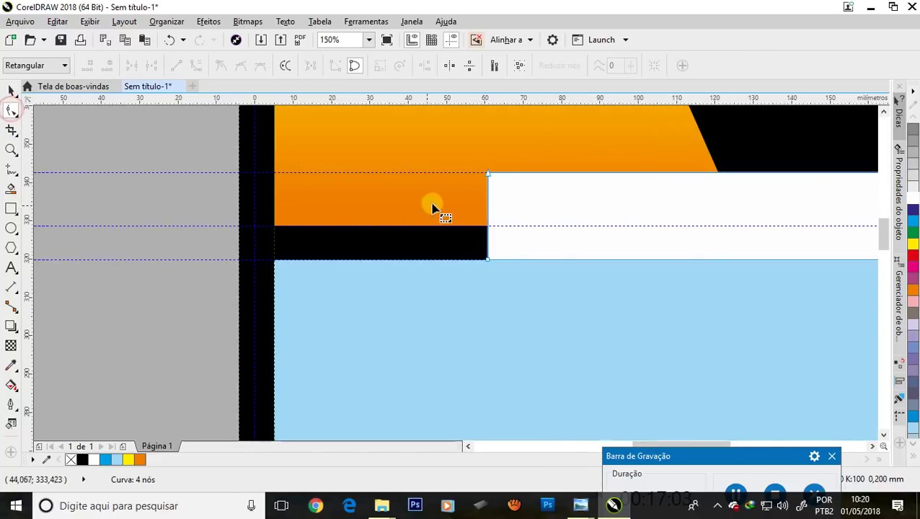
scroll(447, 207, down, 1)
scroll(458, 202, down, 1)
scroll(541, 215, up, 2)
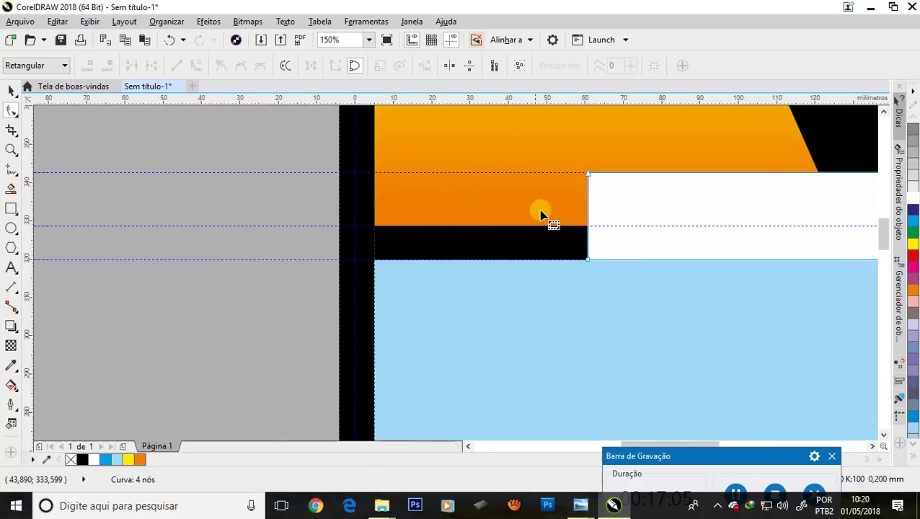
double_click(696, 260)
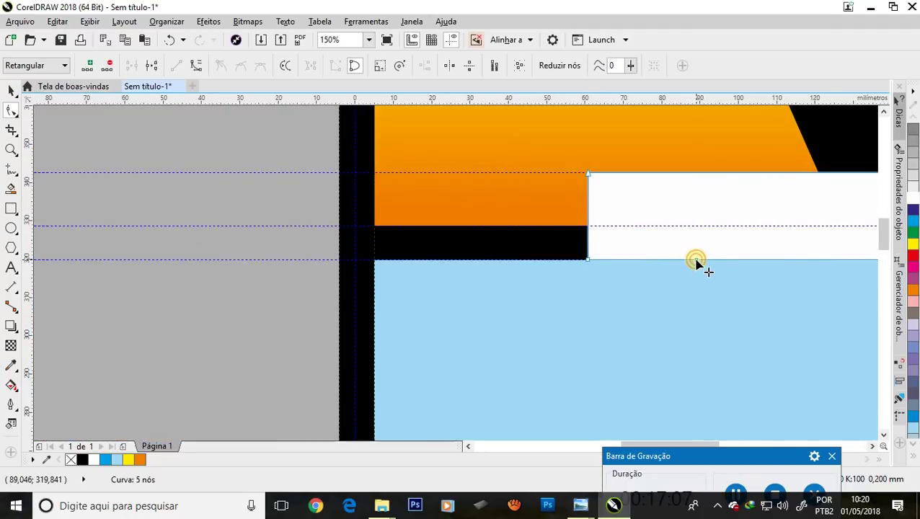
double_click(588, 261)
scroll(565, 205, down, 1)
scroll(561, 209, down, 2)
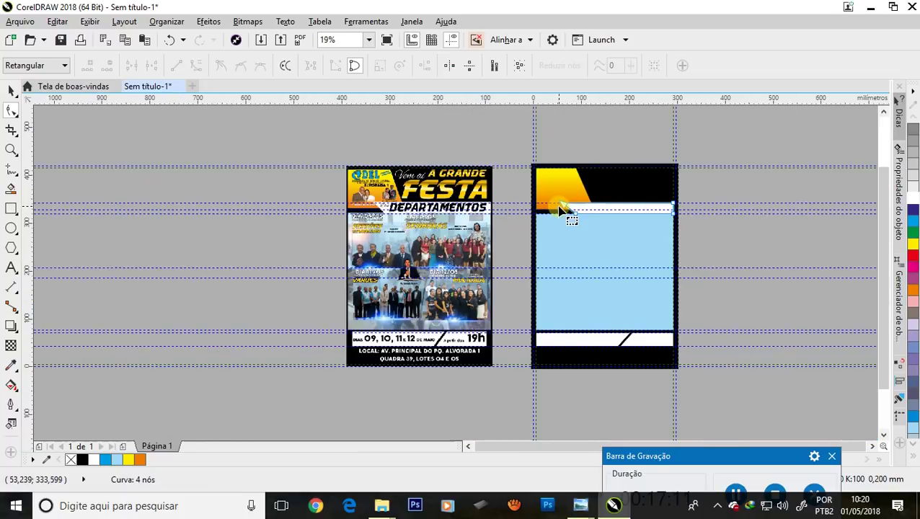
click(11, 91)
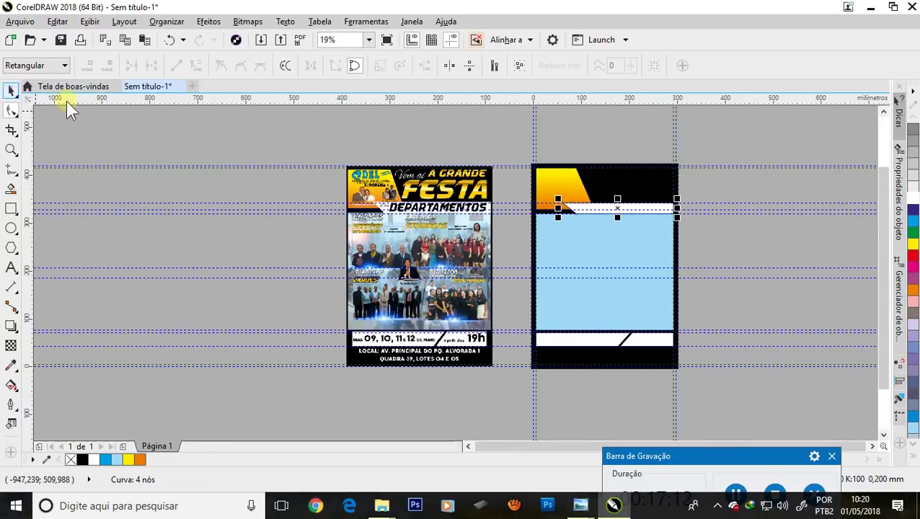
click(708, 186)
scroll(639, 235, up, 1)
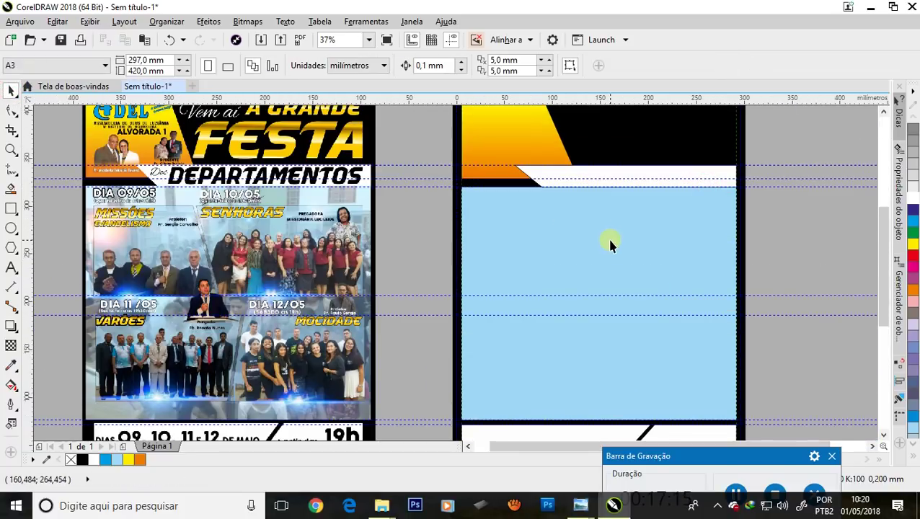
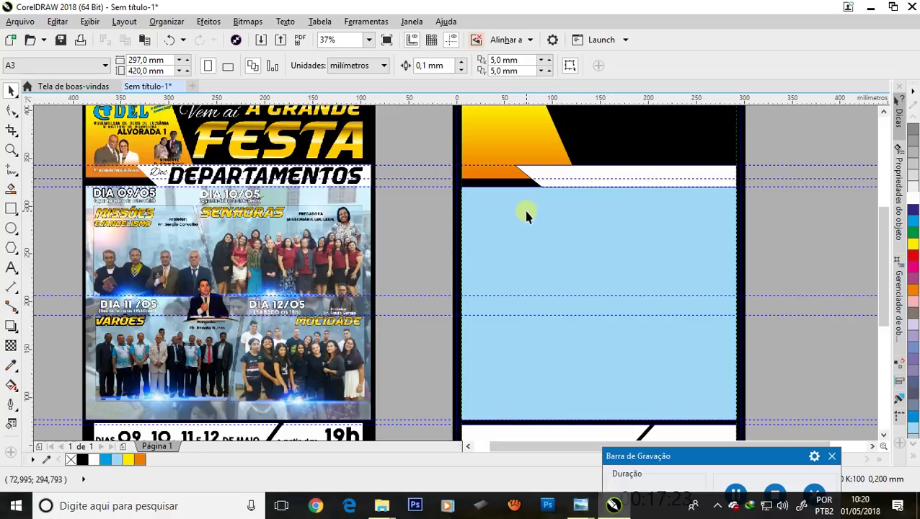
Step: Open the Import dialog to the poster's fotos folder
scroll(306, 198, up, 2)
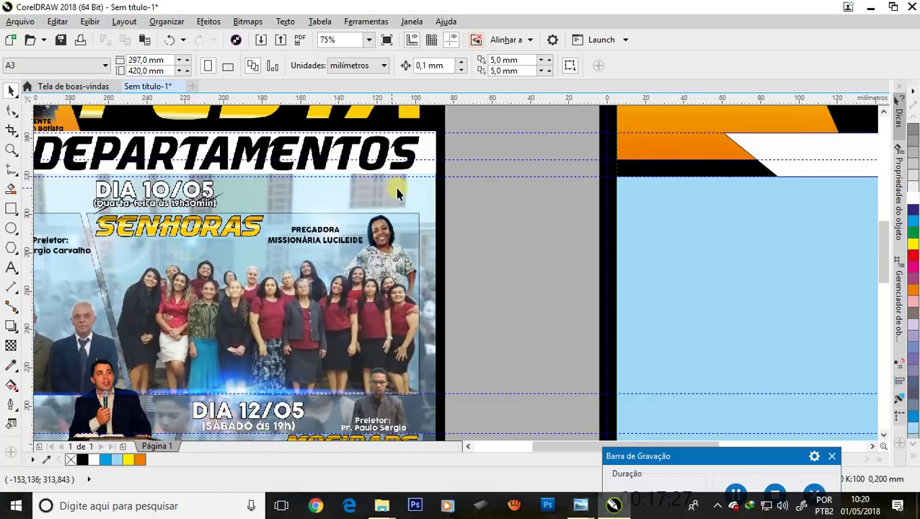
scroll(382, 200, down, 2)
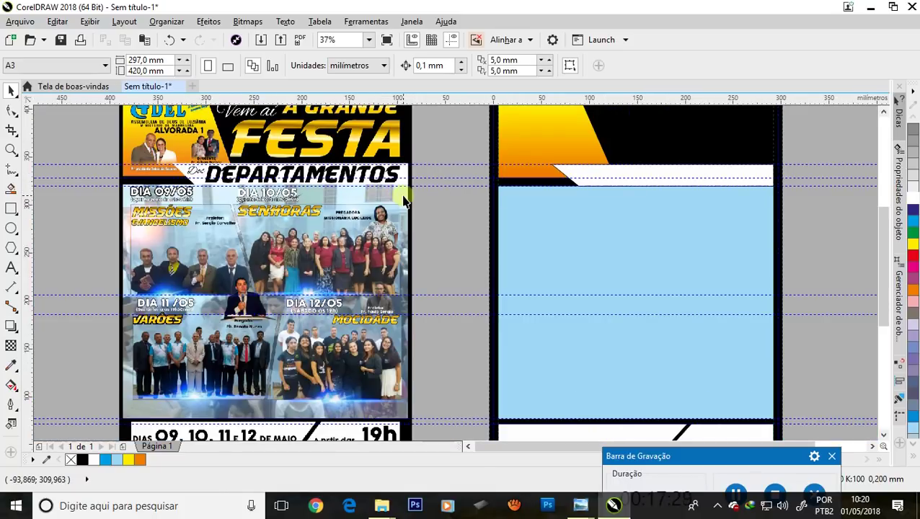
click(263, 39)
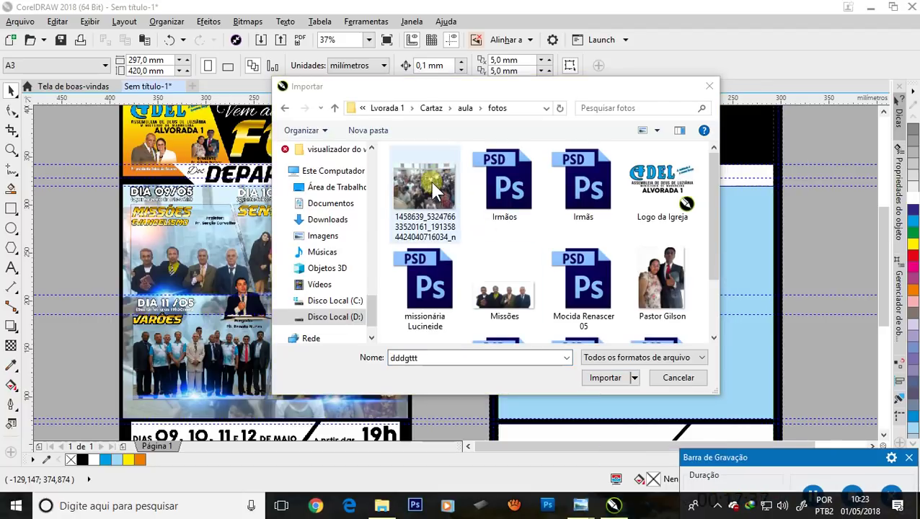
Step: Import the crowd photo, place it at the blue area's top-left and enlarge it
click(432, 184)
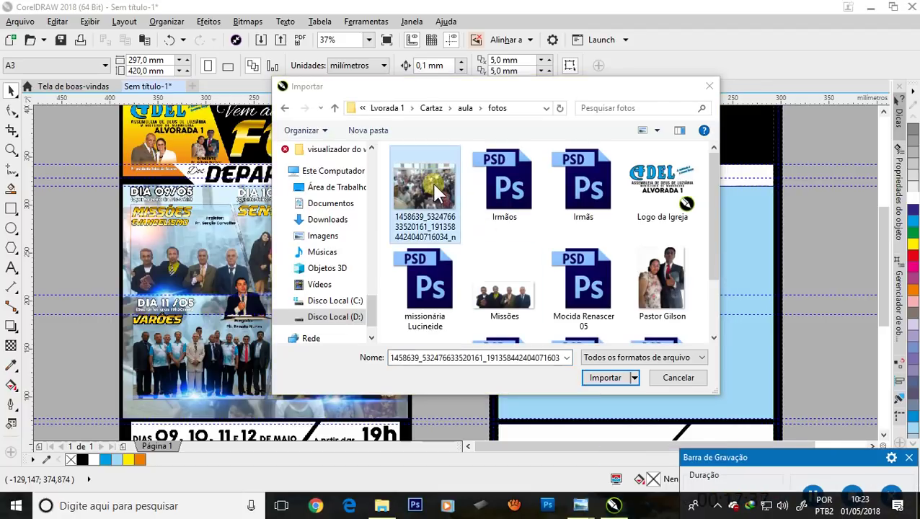
click(603, 378)
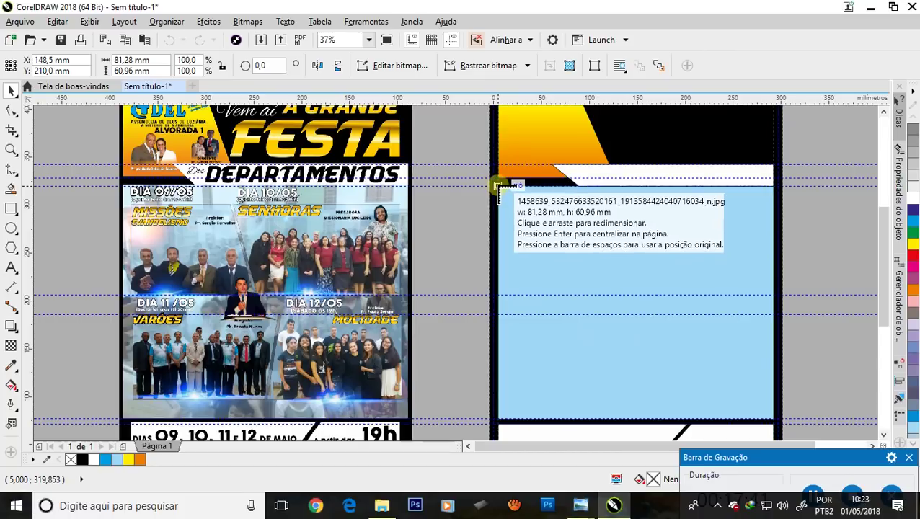
click(498, 186)
scroll(526, 201, down, 2)
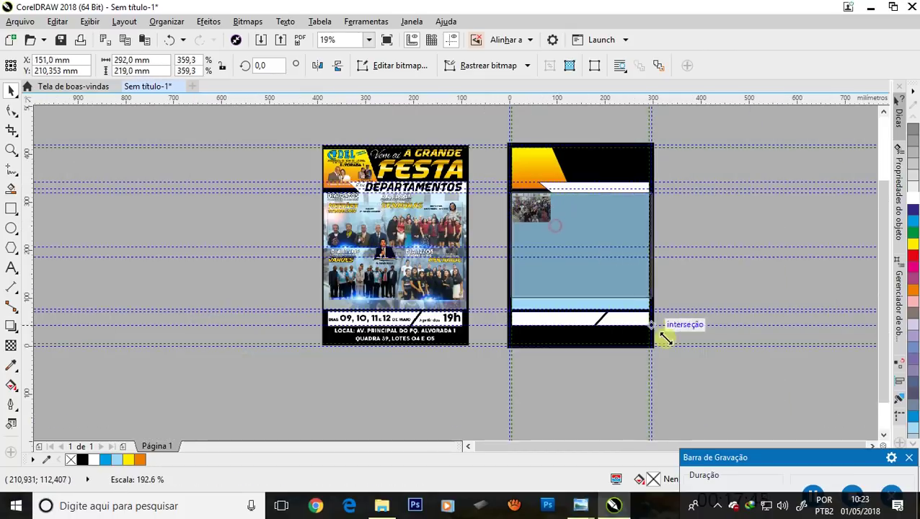
drag(554, 226, 669, 330)
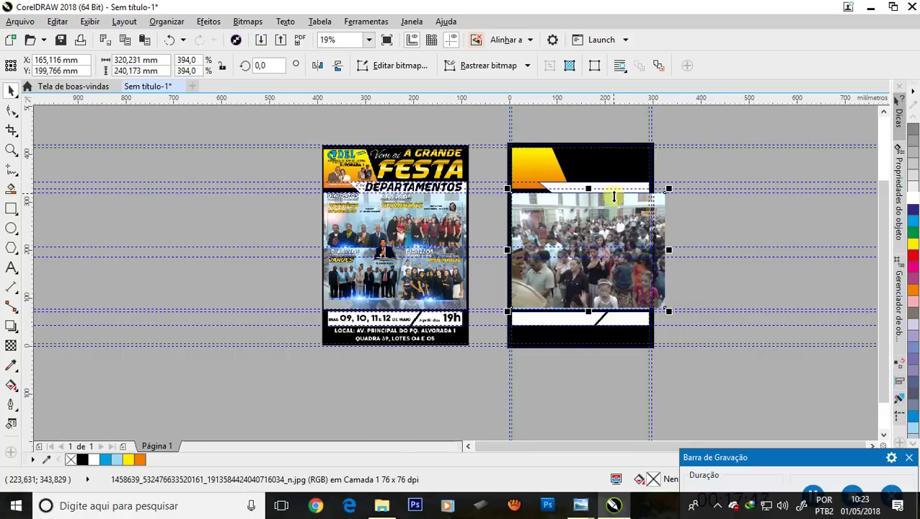
scroll(614, 197, up, 2)
Step: Fine-tune the crowd photo to 400.1% (325 × 244 mm) and align it with the frame
mouse_move(565, 221)
mouse_down()
mouse_move(551, 254)
mouse_move(577, 232)
mouse_move(556, 227)
mouse_up()
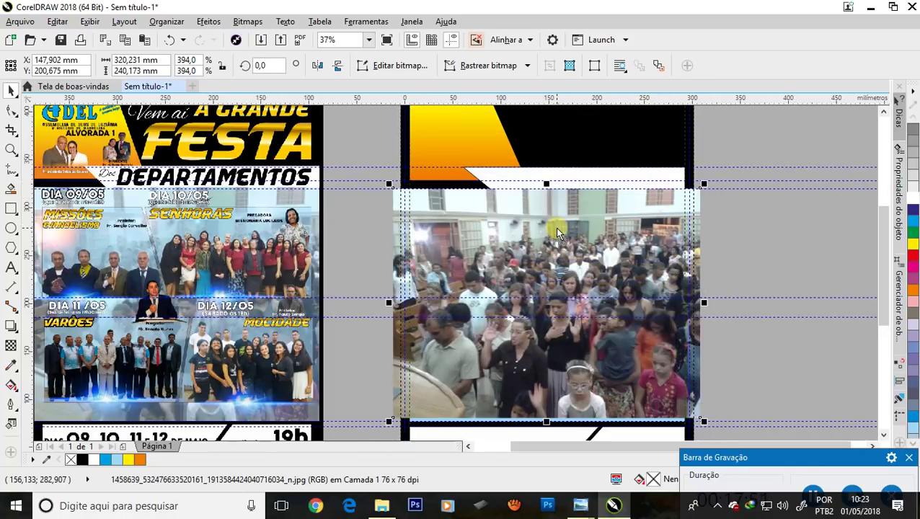
scroll(559, 411, up, 2)
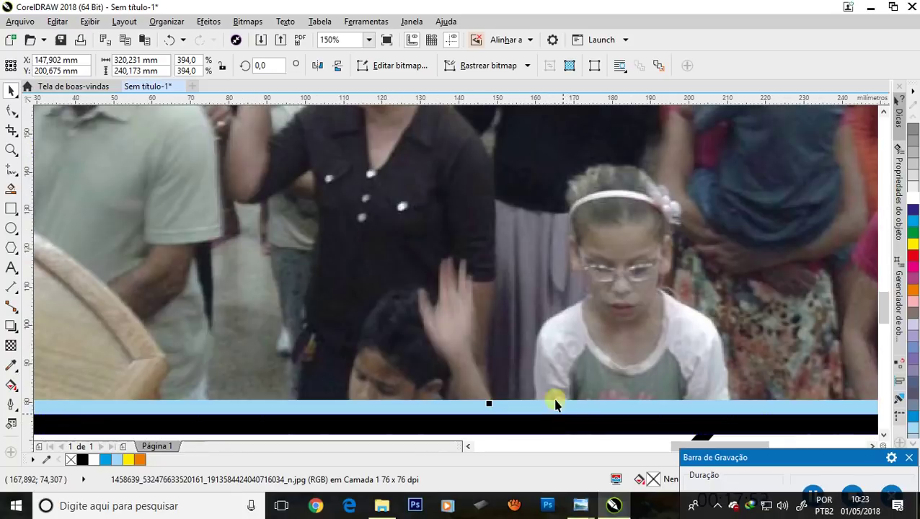
scroll(567, 390, down, 1)
scroll(613, 377, up, 1)
scroll(561, 310, down, 1)
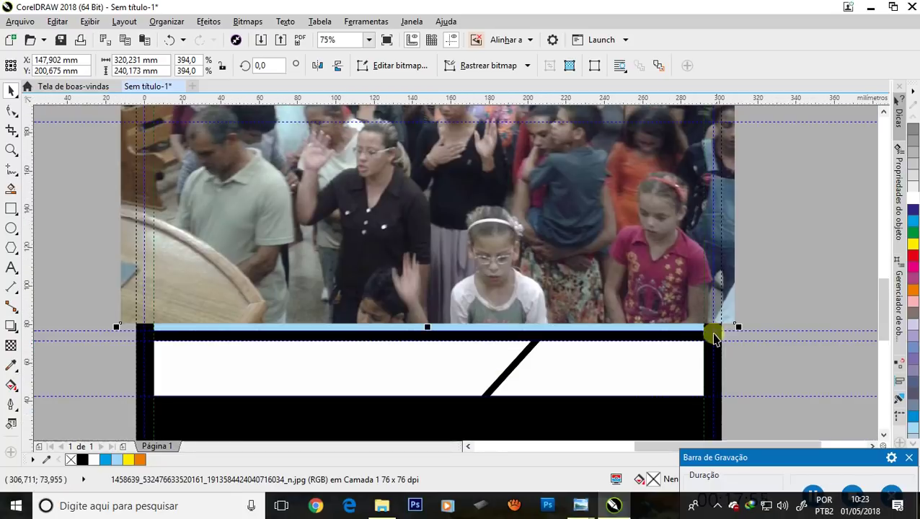
scroll(713, 331, up, 1)
drag(763, 318, 785, 330)
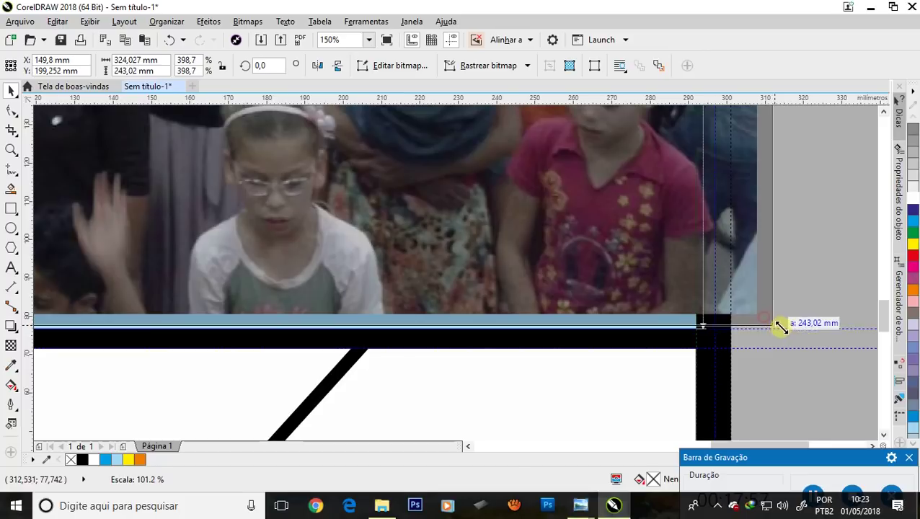
scroll(765, 329, down, 1)
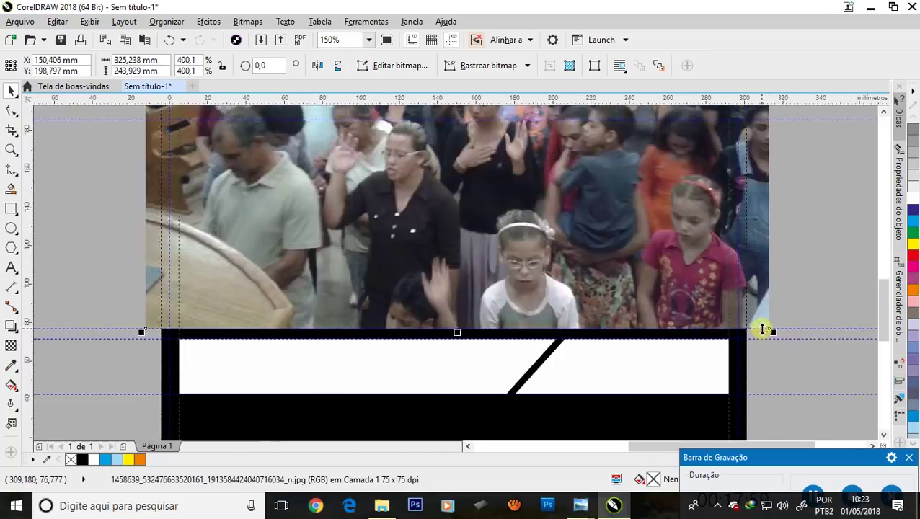
scroll(754, 325, down, 1)
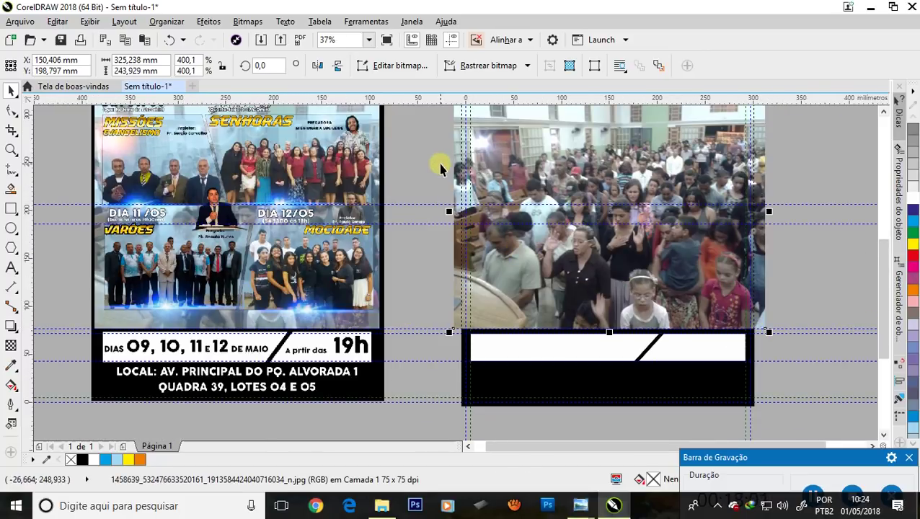
scroll(439, 168, up, 2)
mouse_move(622, 221)
mouse_down()
mouse_move(725, 233)
mouse_move(664, 224)
mouse_up()
scroll(512, 238, down, 3)
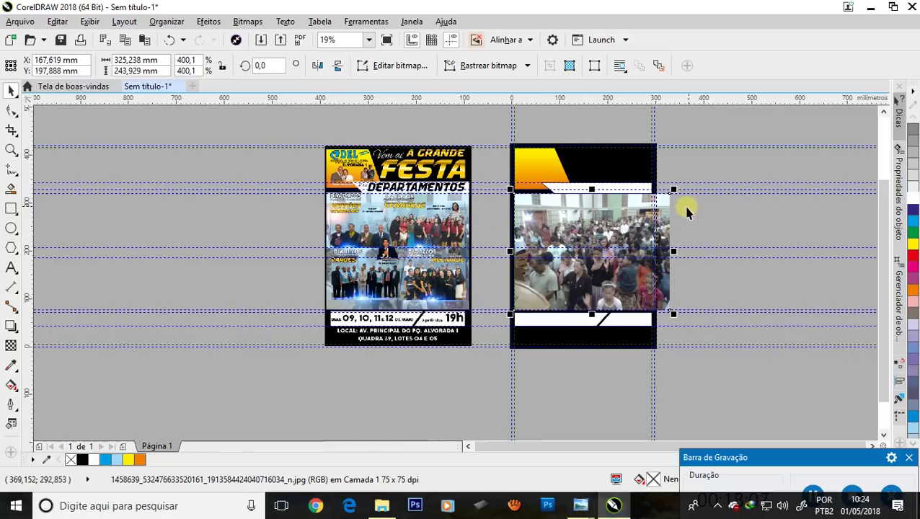
scroll(667, 194, up, 1)
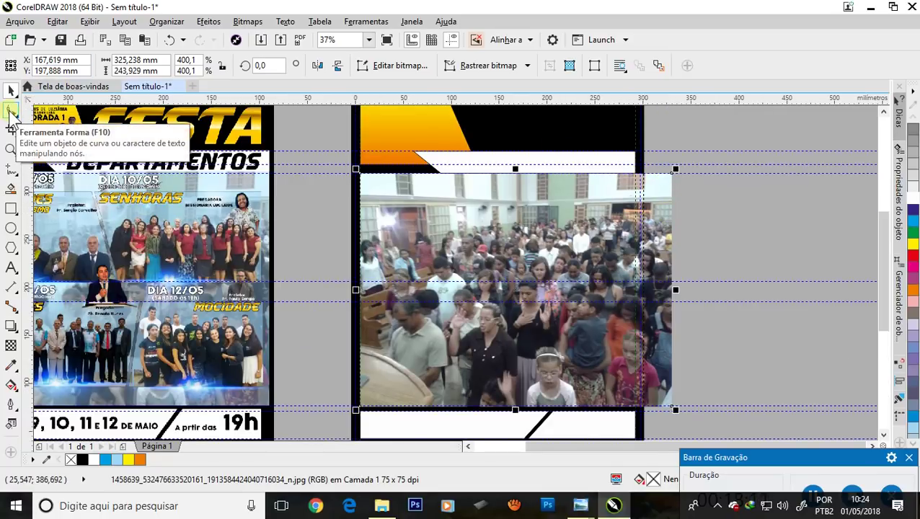
Step: Select the crowd photo's right-edge nodes with the Shape tool and pull them inward
click(11, 112)
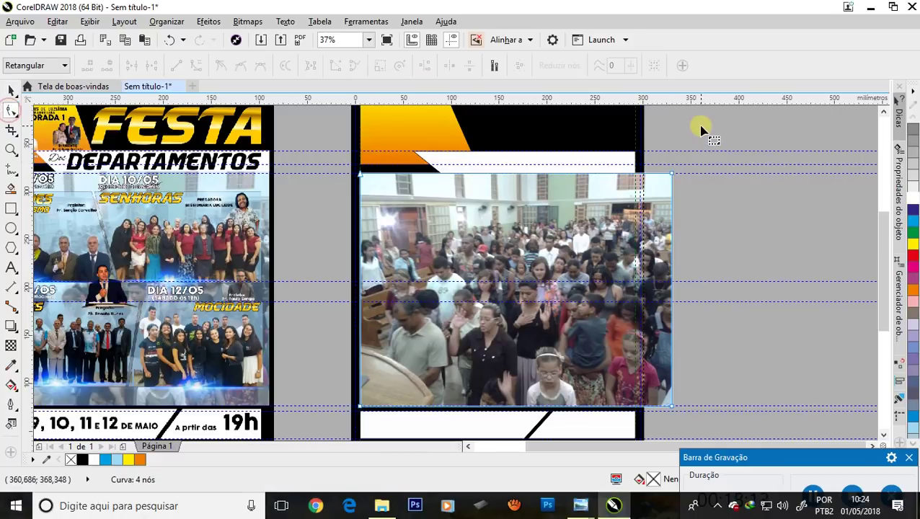
mouse_move(703, 132)
mouse_down()
mouse_move(660, 431)
mouse_move(650, 427)
mouse_up()
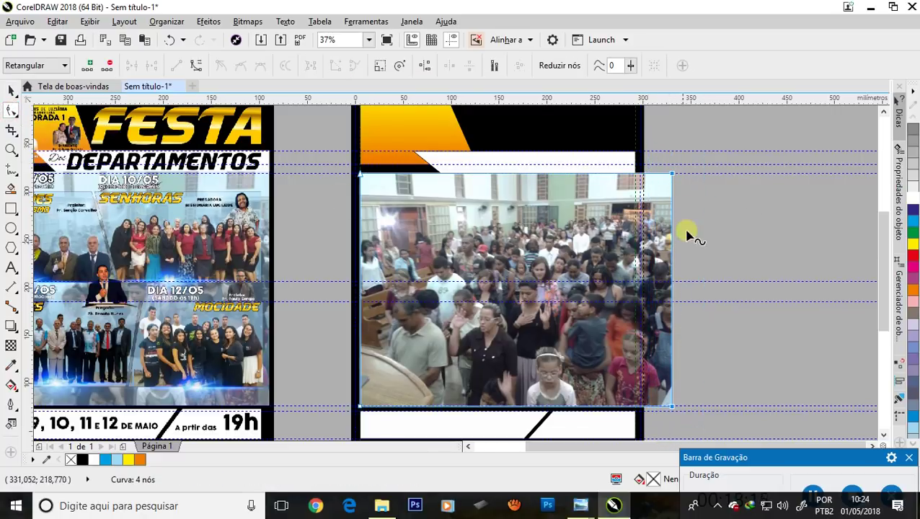
scroll(644, 171, up, 3)
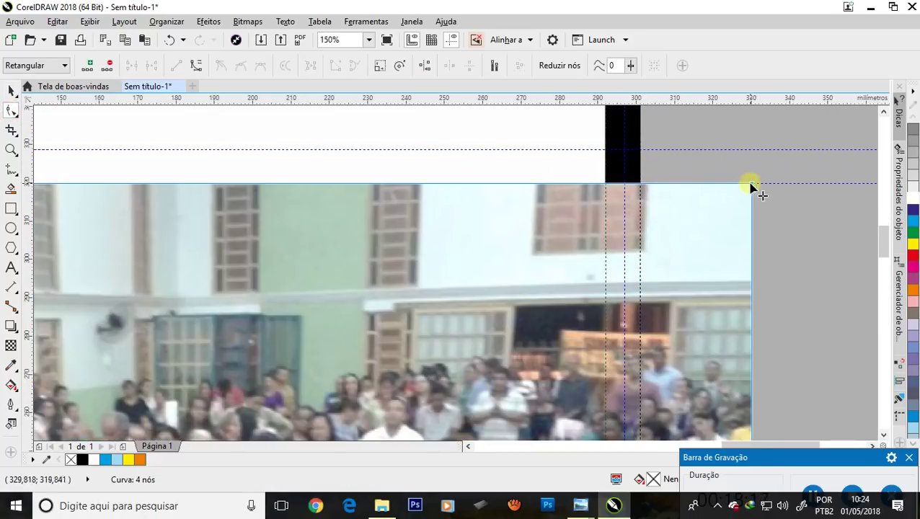
mouse_move(754, 186)
mouse_down()
mouse_move(626, 184)
mouse_move(641, 186)
mouse_up()
scroll(636, 181, down, 2)
scroll(639, 176, up, 2)
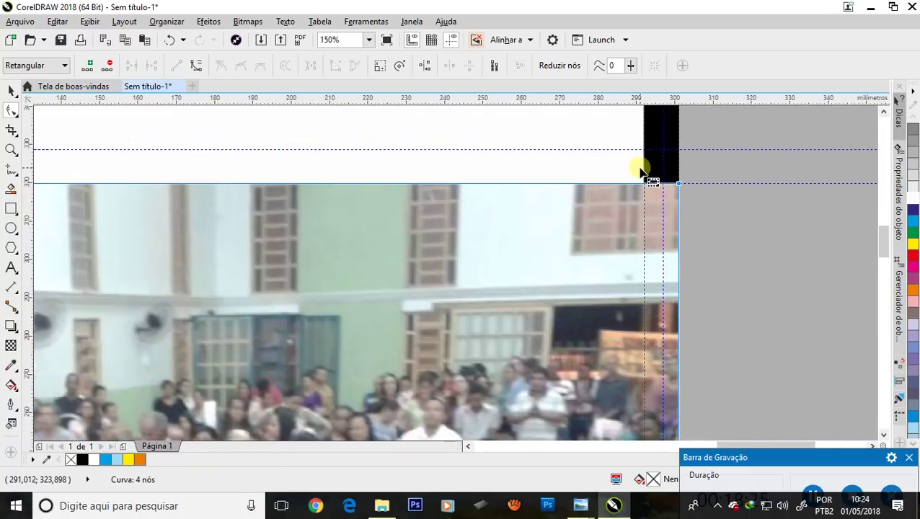
scroll(718, 198, up, 2)
Step: Snap the photo's right edge to the black frame, leaving it 287 mm wide
mouse_move(718, 199)
mouse_down()
mouse_move(608, 204)
mouse_move(653, 199)
mouse_up()
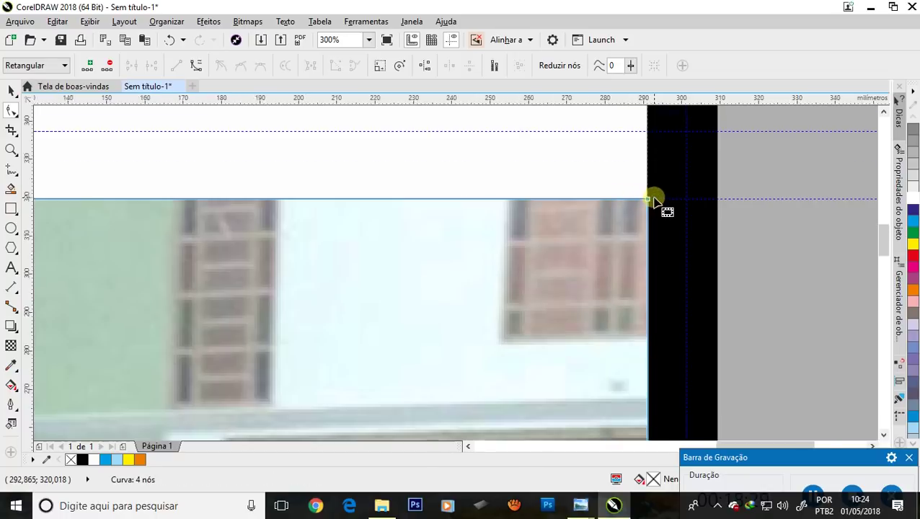
scroll(655, 199, down, 8)
click(10, 90)
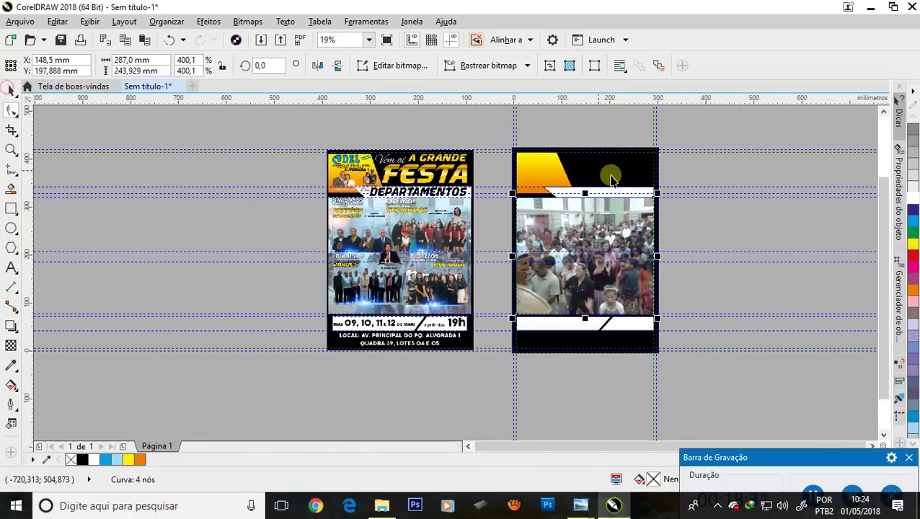
click(695, 222)
scroll(592, 209, up, 4)
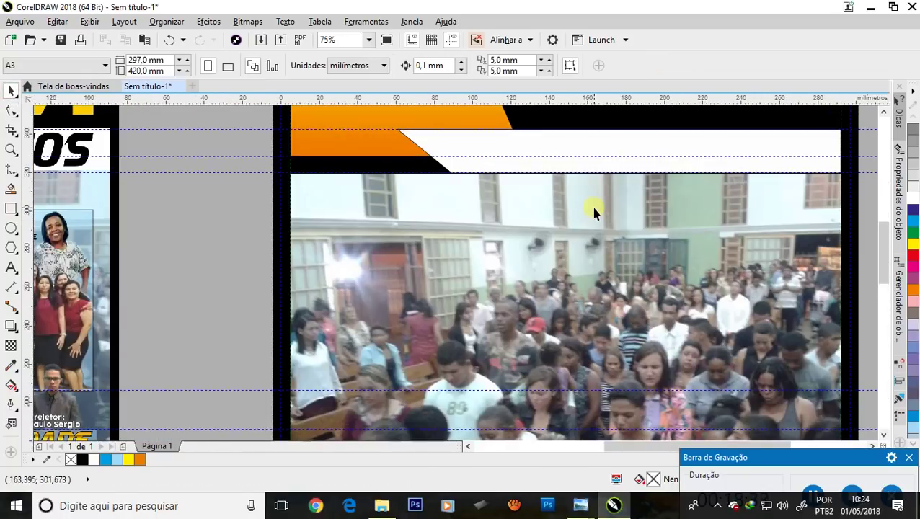
scroll(595, 211, down, 2)
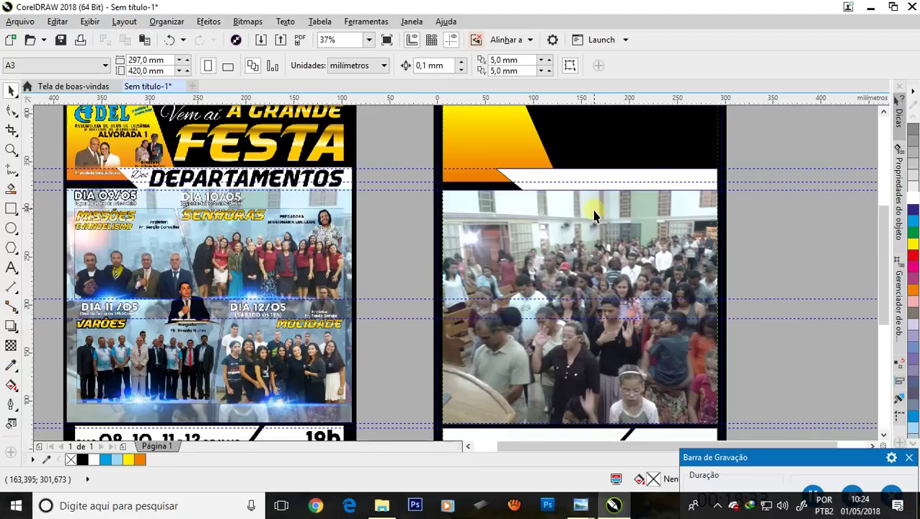
Step: Fade the crowd photo with a uniform transparency of 50
click(585, 257)
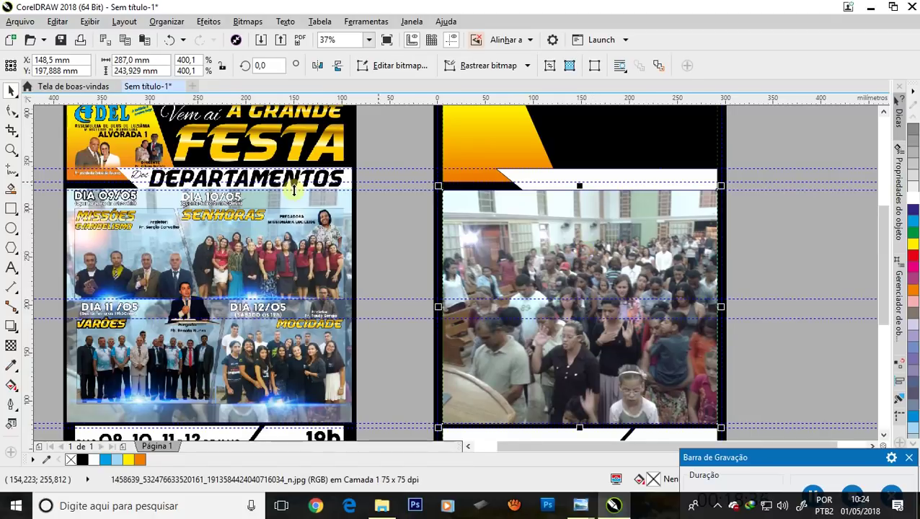
click(10, 347)
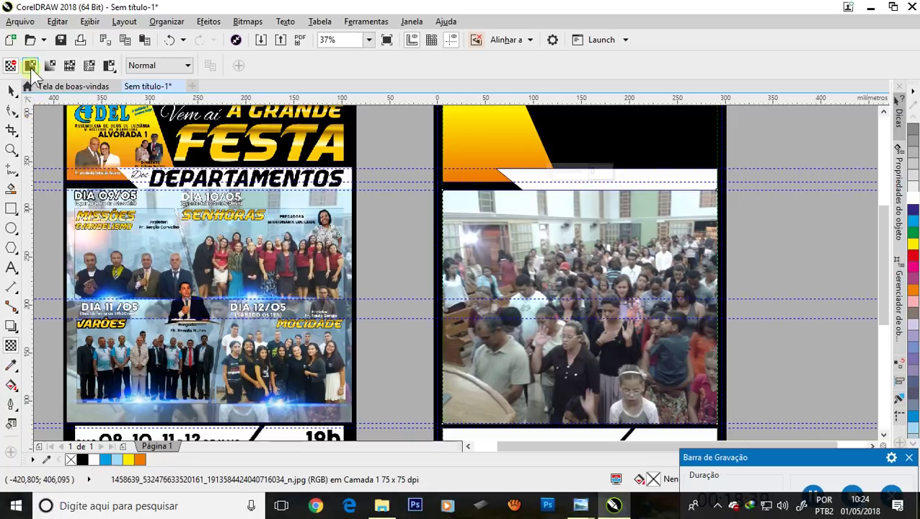
click(31, 66)
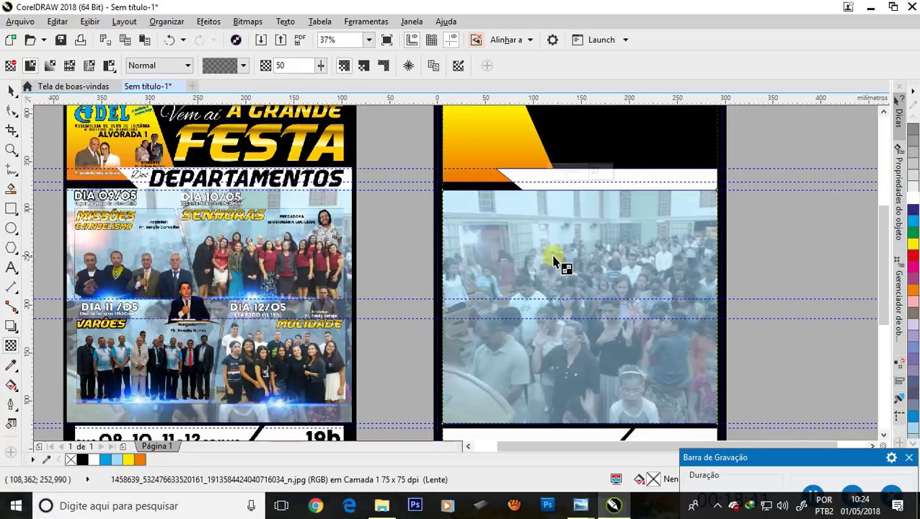
scroll(608, 287, up, 2)
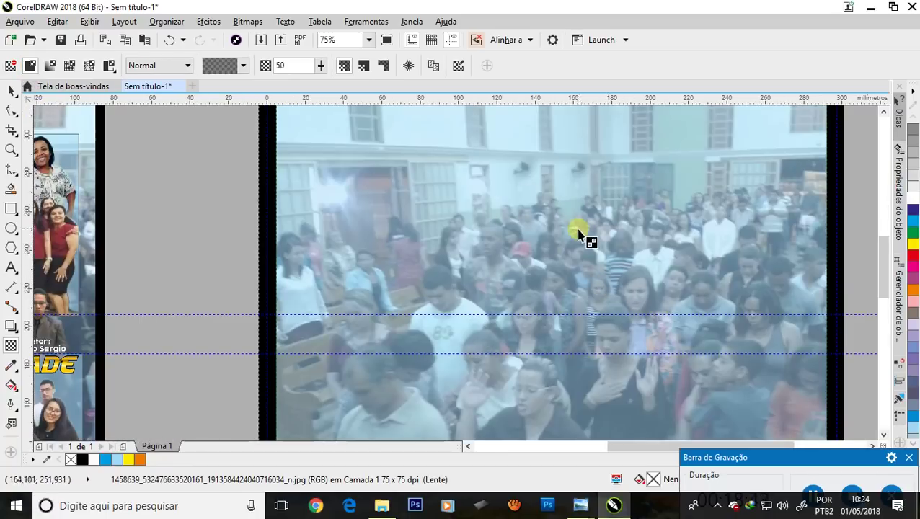
scroll(589, 248, down, 2)
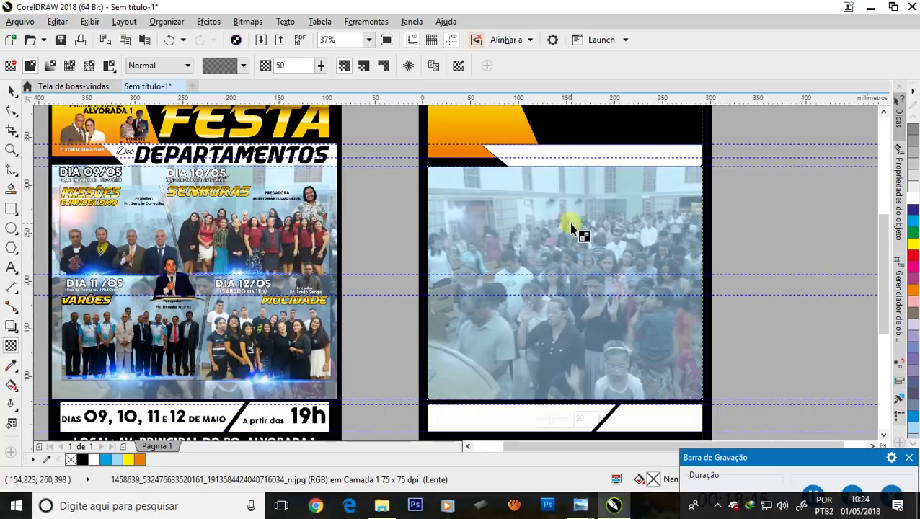
scroll(575, 230, down, 2)
click(11, 92)
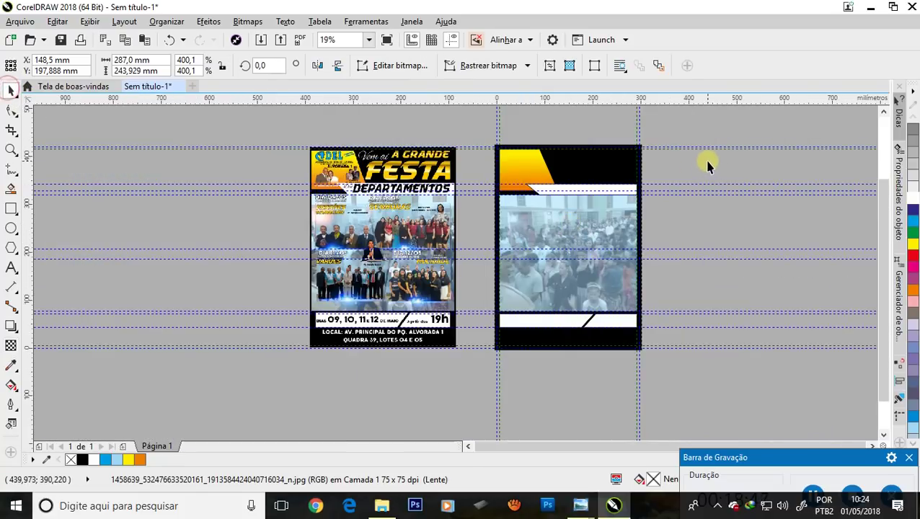
click(706, 157)
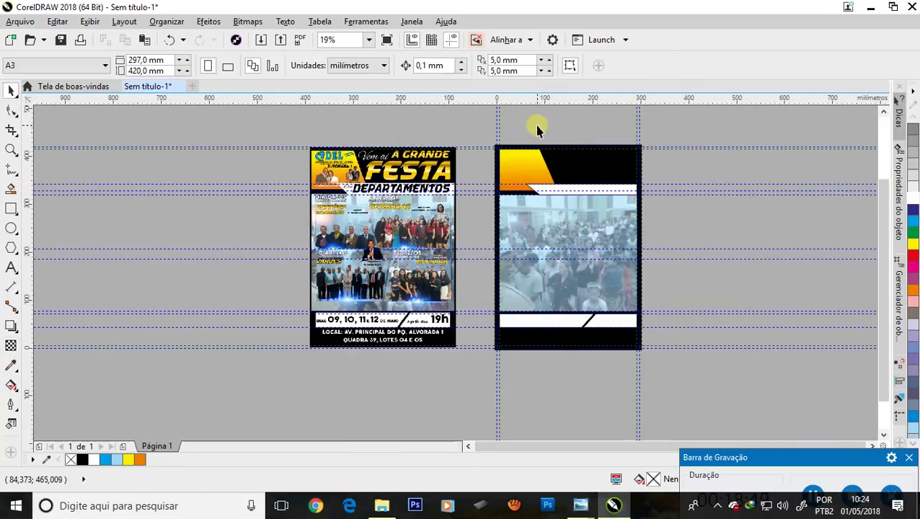
scroll(535, 135, up, 2)
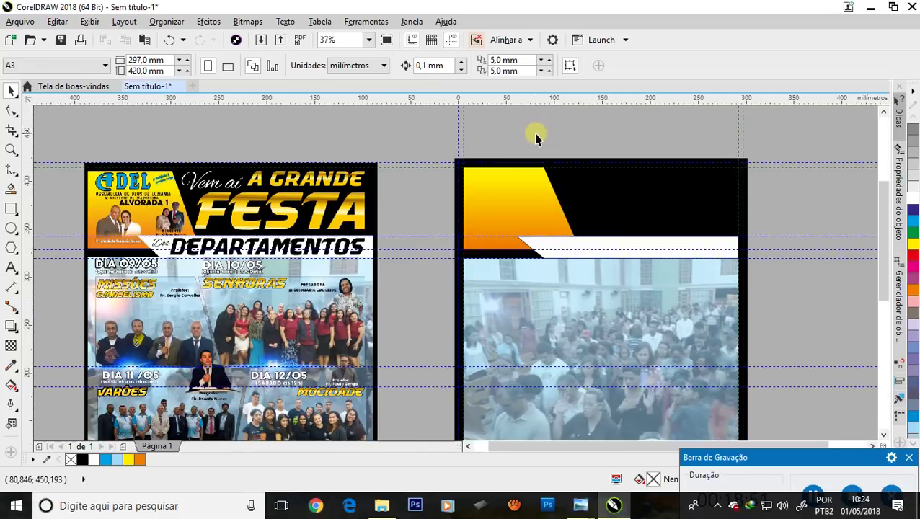
Step: Save the drawing as 'Cartaz De departamentos.cdr' in the aula\fotos folder
click(20, 21)
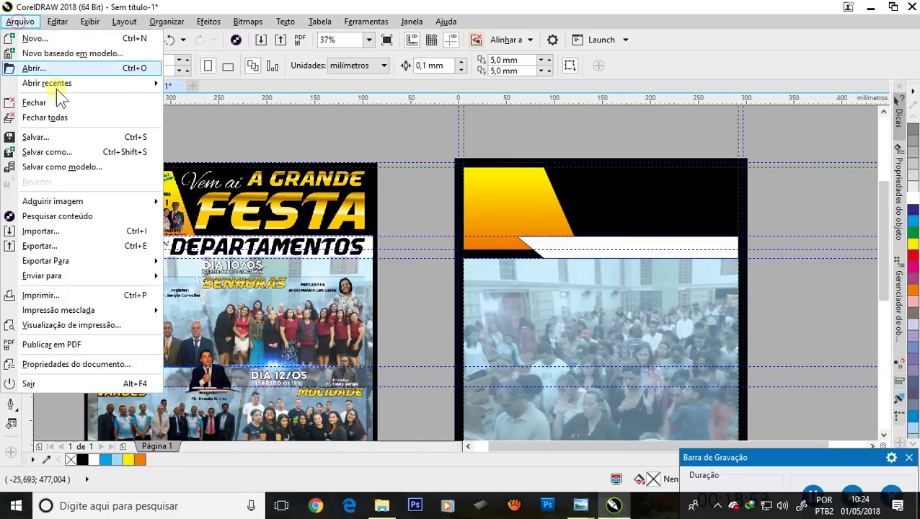
click(52, 151)
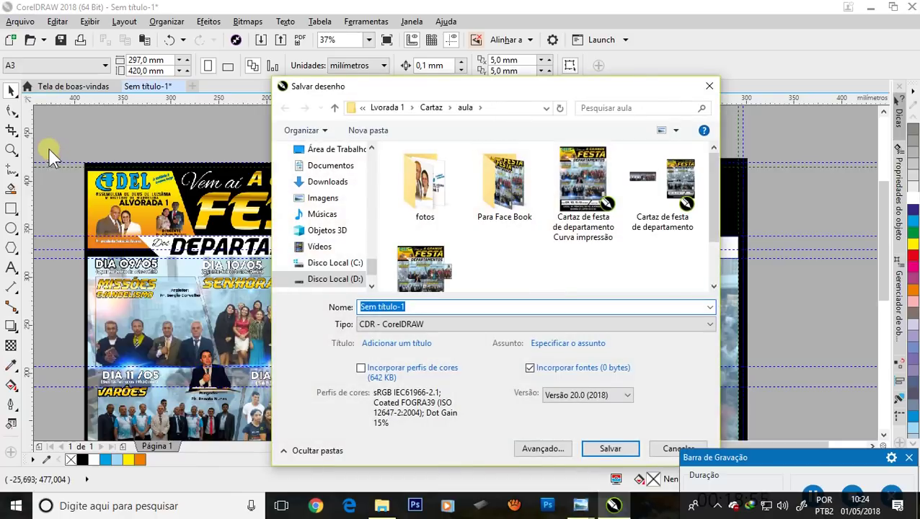
double_click(427, 197)
click(414, 308)
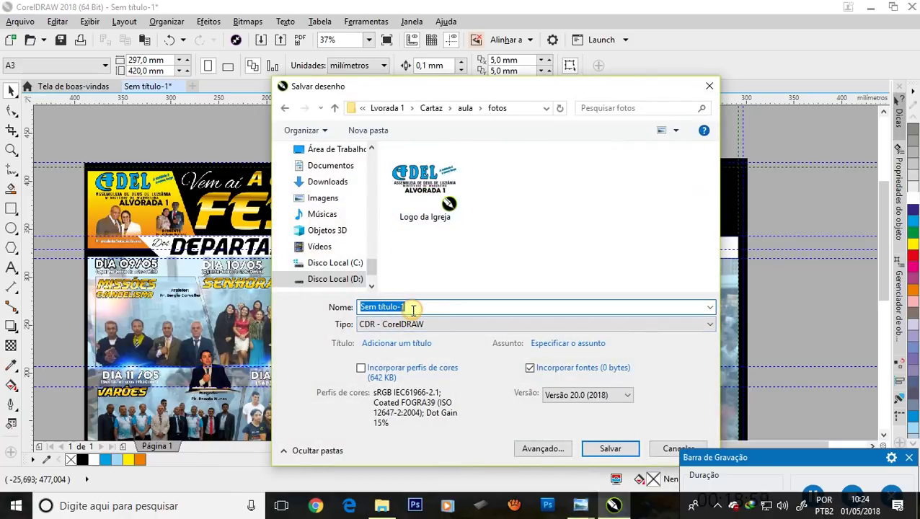
text(Cartaz De departamentos)
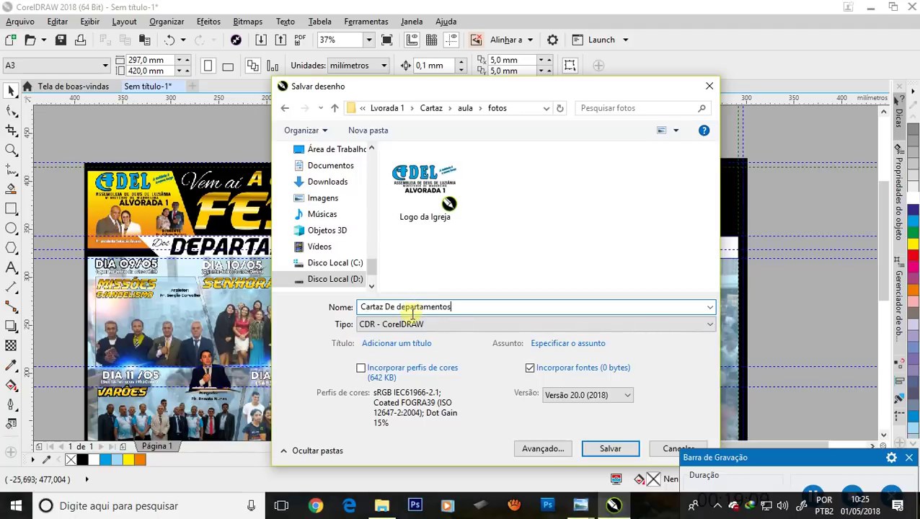
click(606, 448)
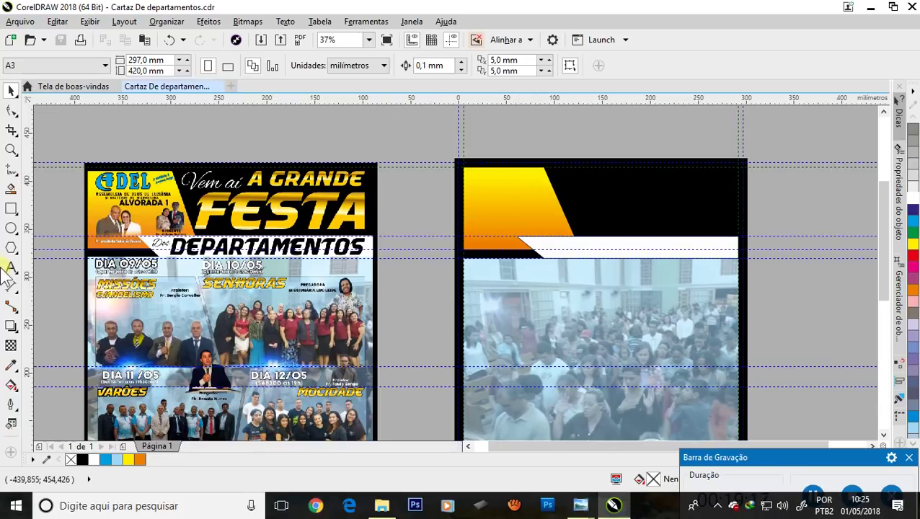
Step: Type 'Vem aí' above the right poster and enlarge it
click(11, 267)
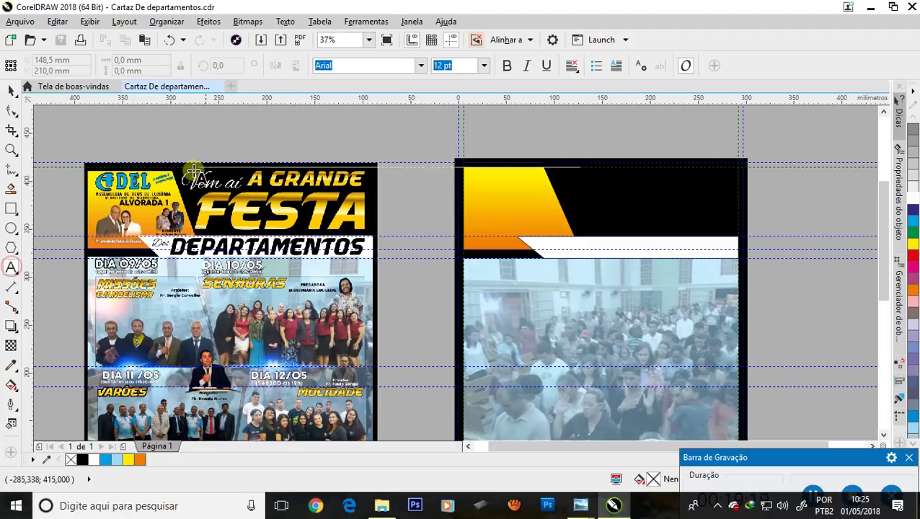
click(567, 138)
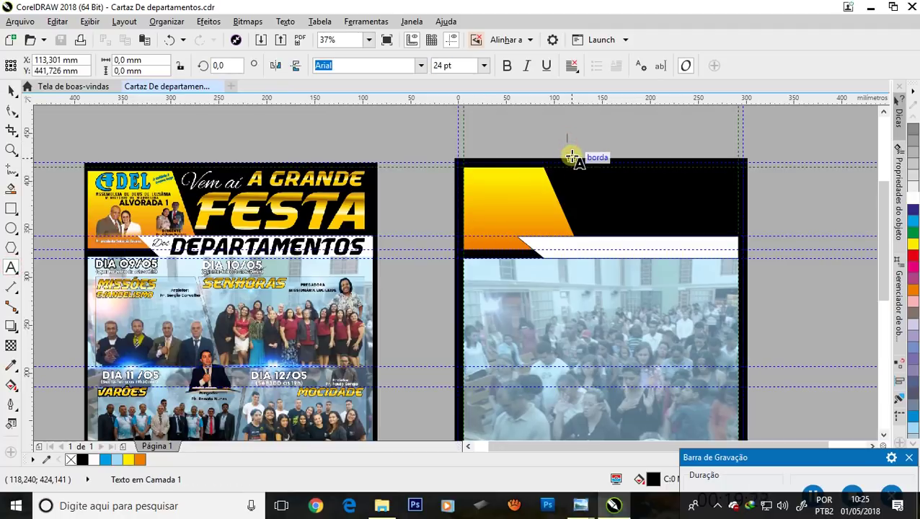
text(Vem aí)
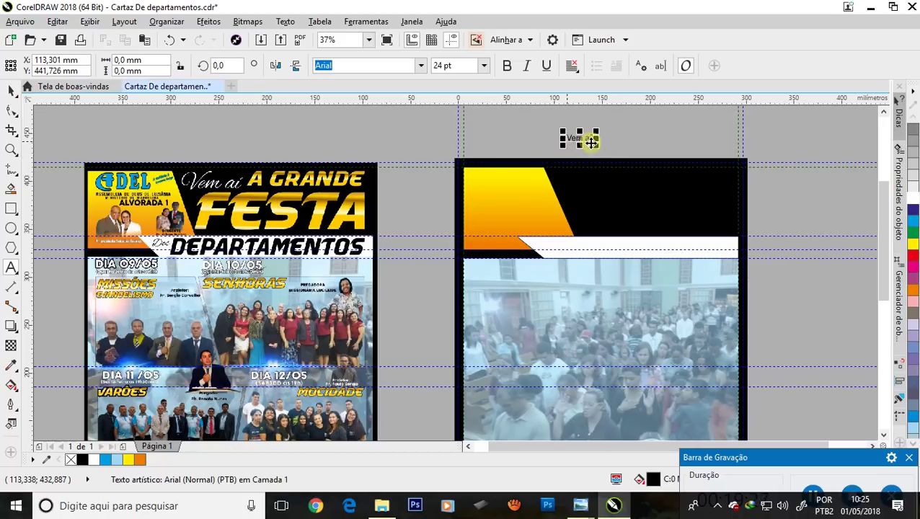
drag(595, 147, 652, 162)
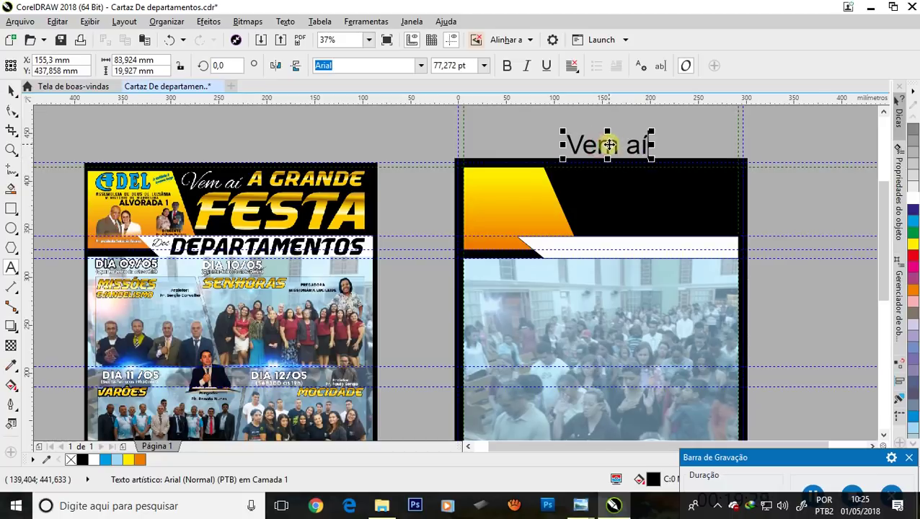
key(Escape)
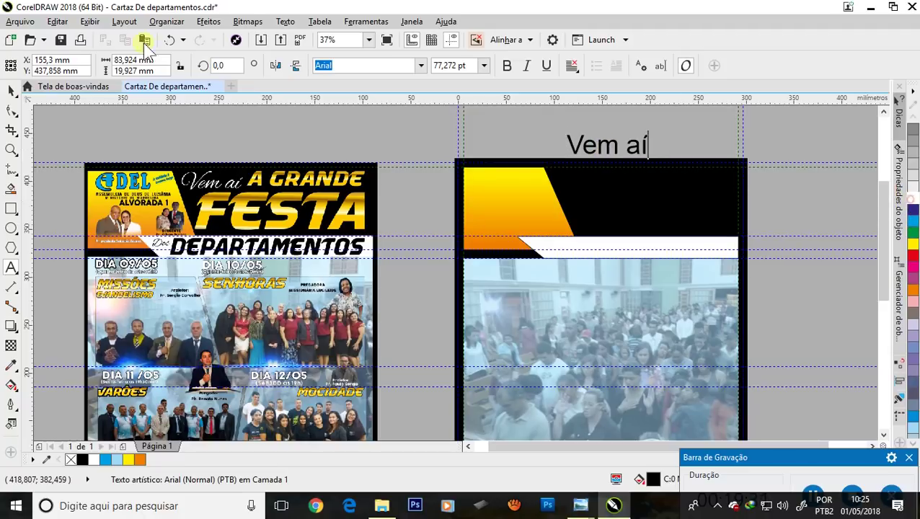
Step: Make 'Vem aí' white and fit it inside the black header band
click(11, 90)
click(911, 202)
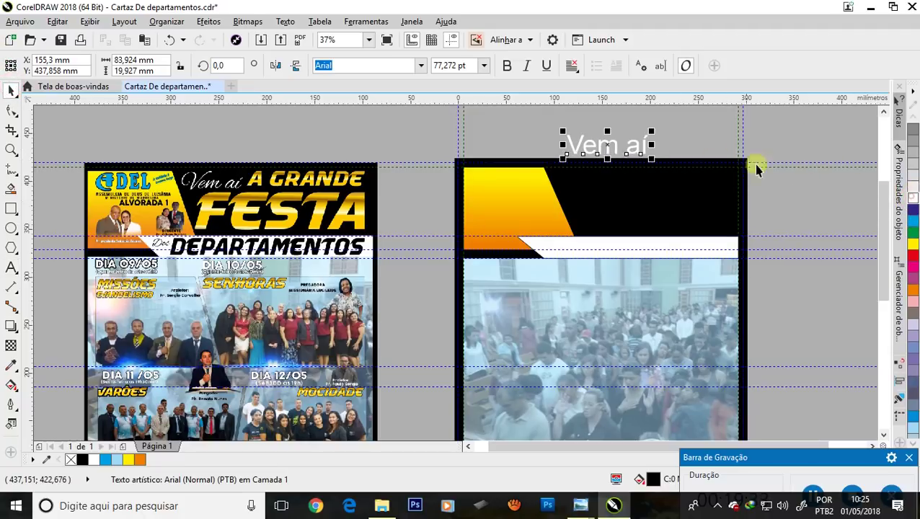
drag(602, 146, 597, 181)
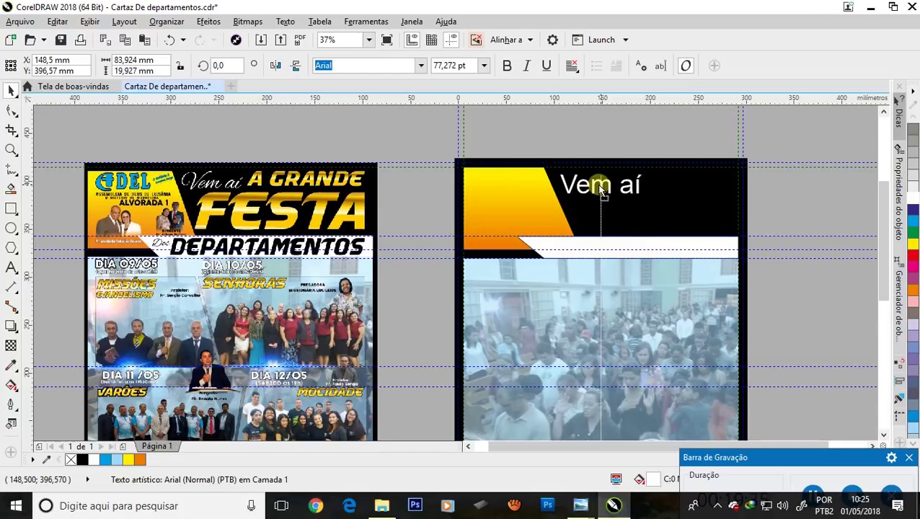
scroll(598, 181, up, 2)
drag(686, 209, 641, 193)
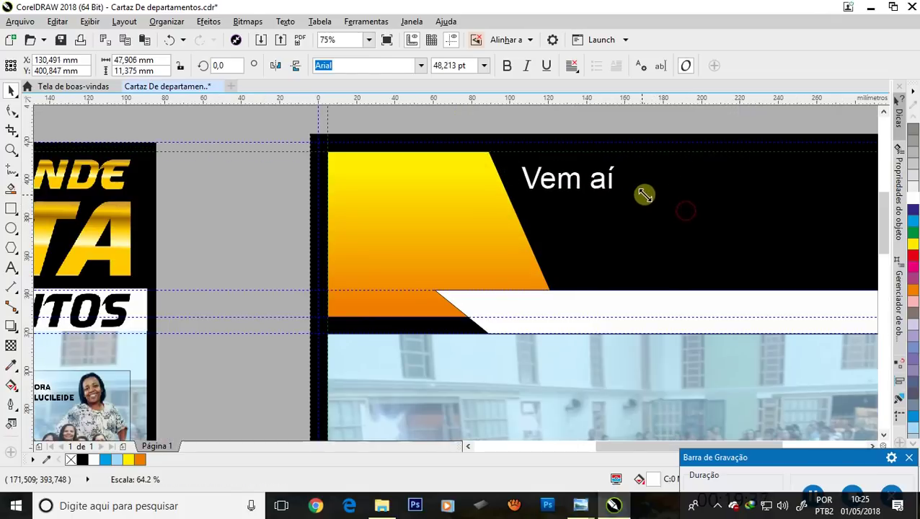
scroll(578, 141, down, 2)
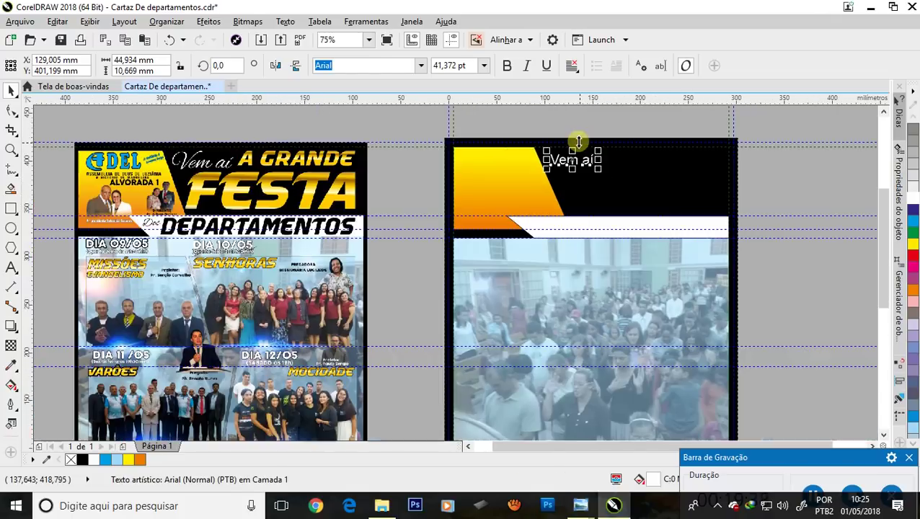
Step: Start a new 'a grande' text object above the page
click(11, 270)
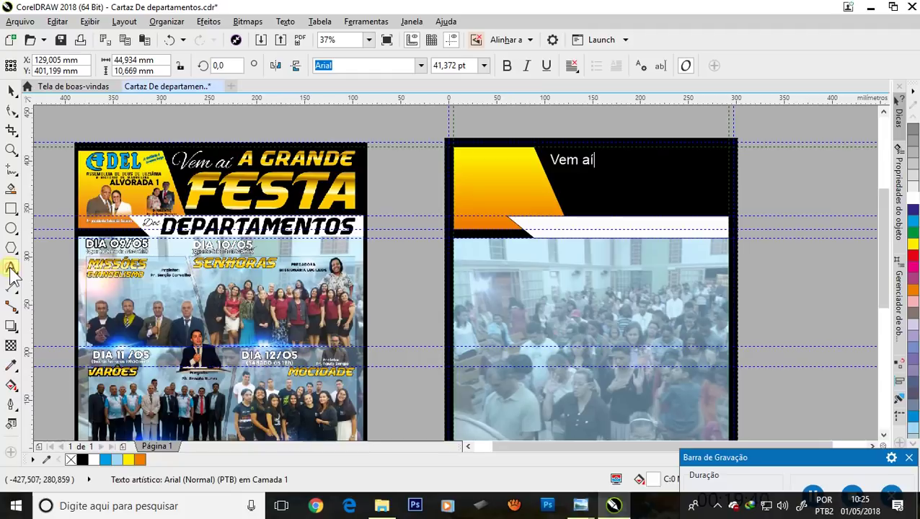
click(640, 127)
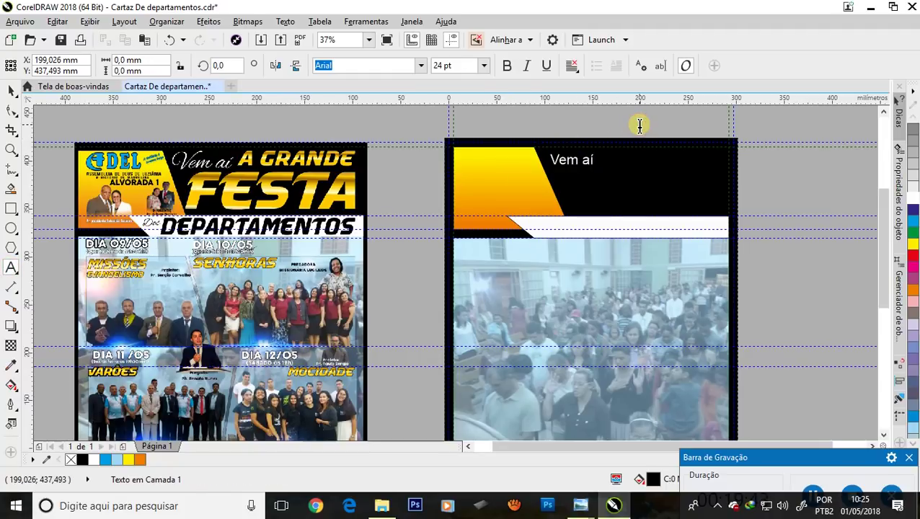
click(640, 127)
text(a grande)
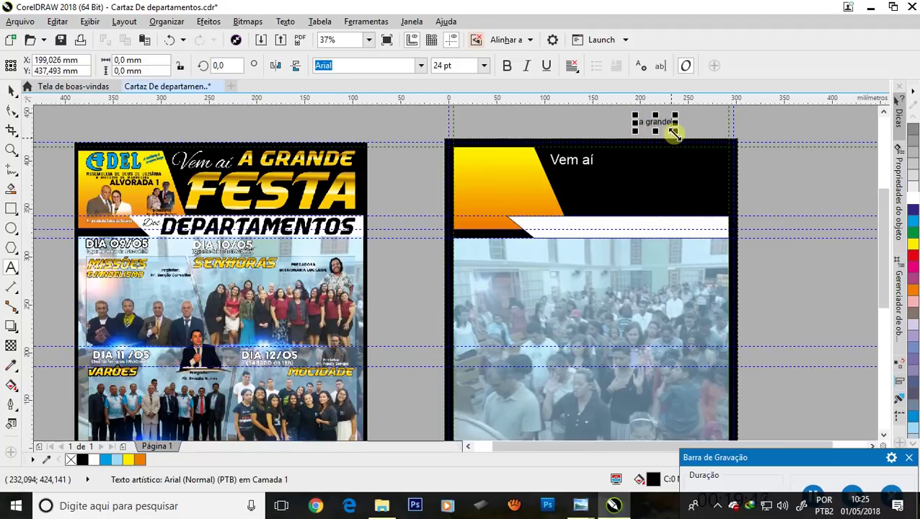
Step: Create and enlarge the 'A GRANDE' and 'FESTA' text objects beside the poster
key(BackSpace)
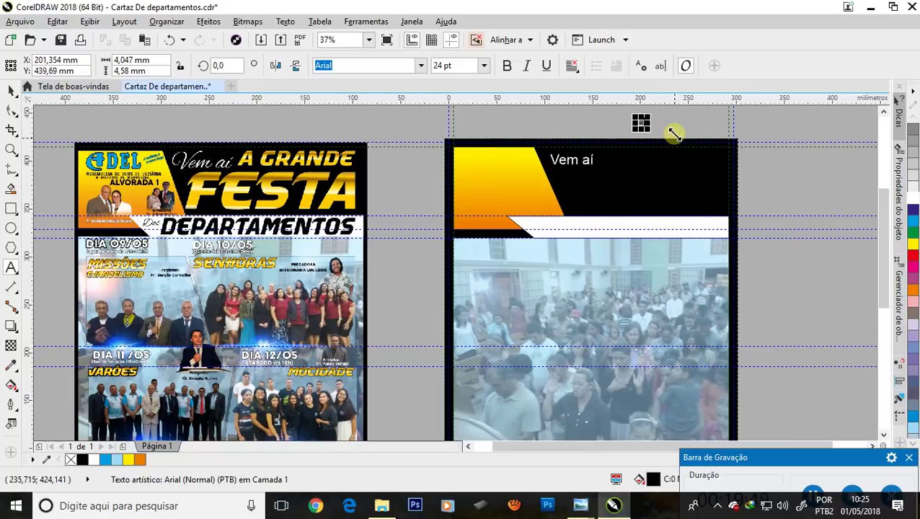
drag(674, 134, 750, 140)
text(A GRANDE)
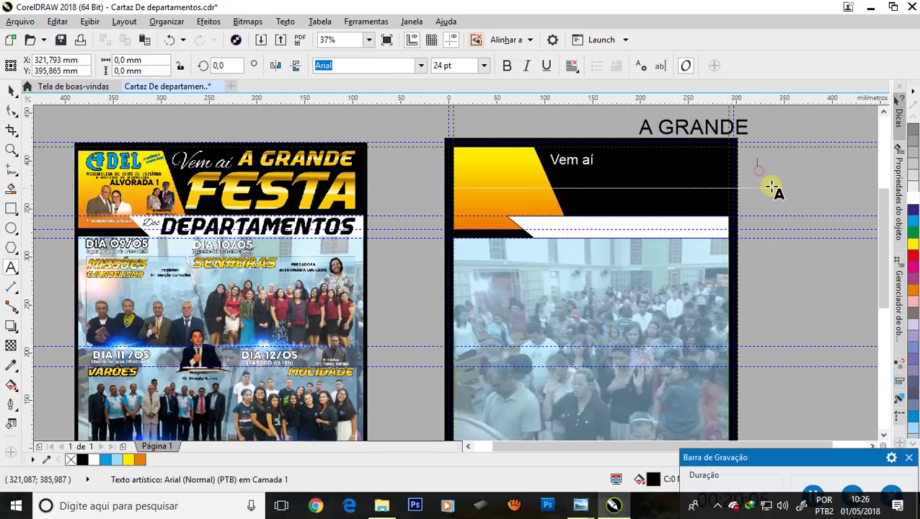
click(772, 187)
text(F)
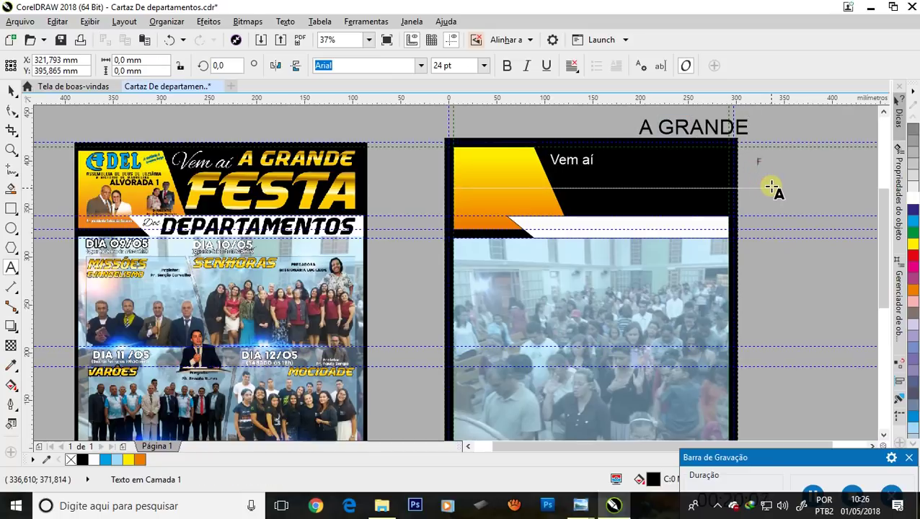
text(ESTA)
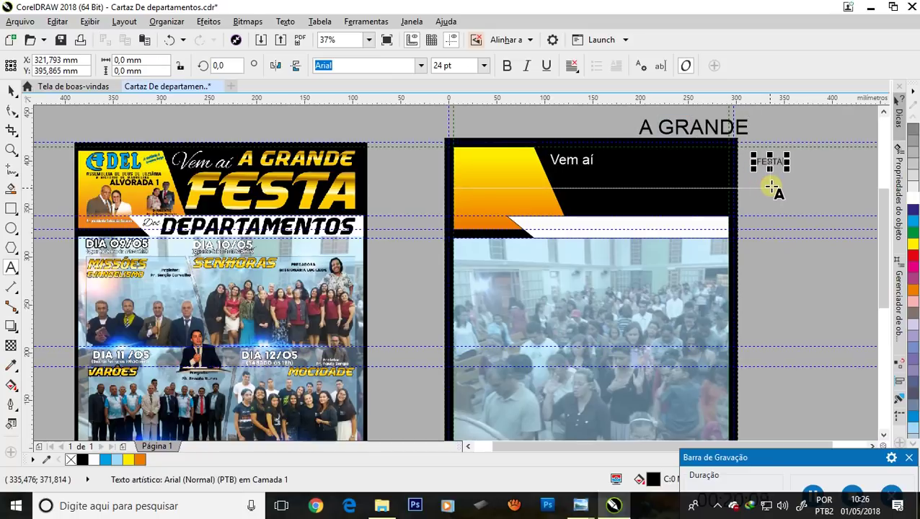
drag(787, 169, 871, 214)
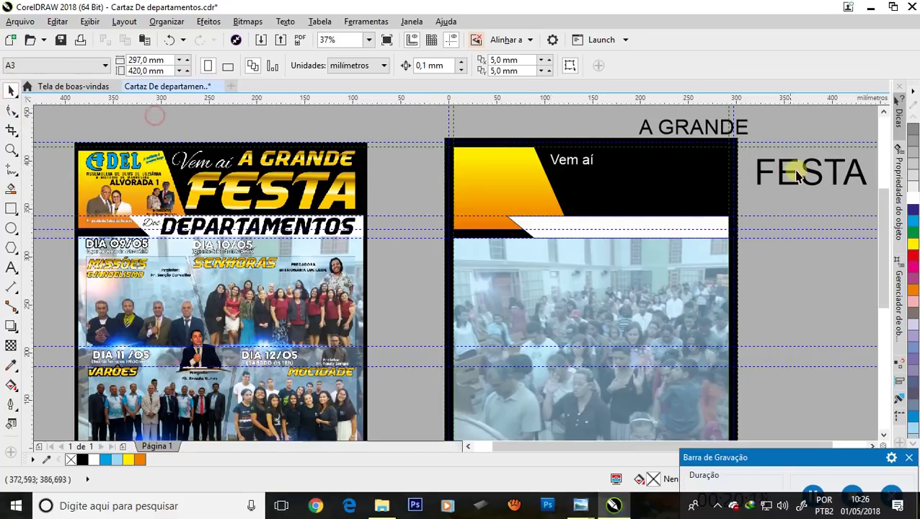
Step: Color both FESTA and A GRANDE yellow from the palette
drag(777, 173, 775, 179)
click(913, 245)
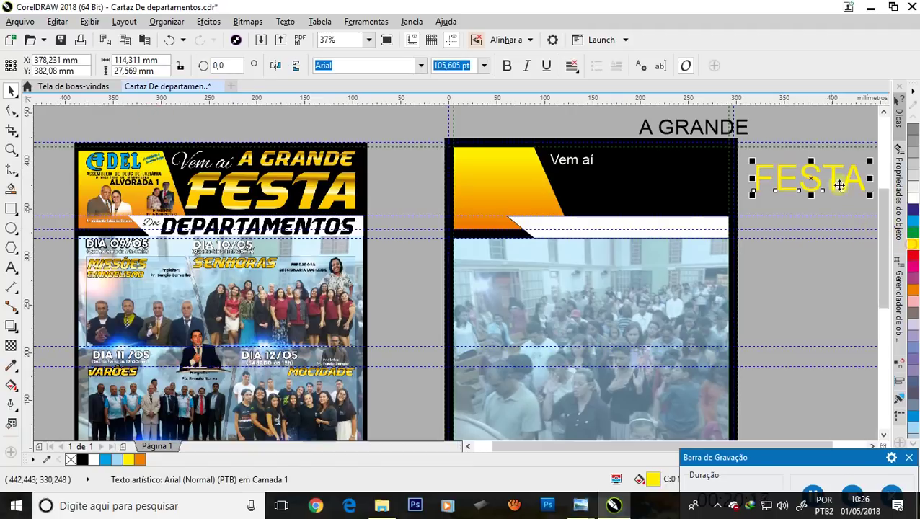
click(743, 130)
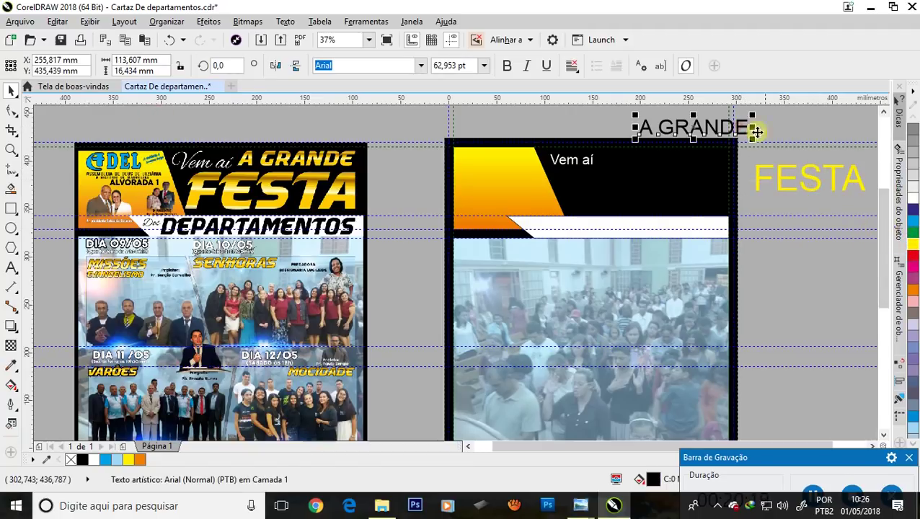
click(912, 247)
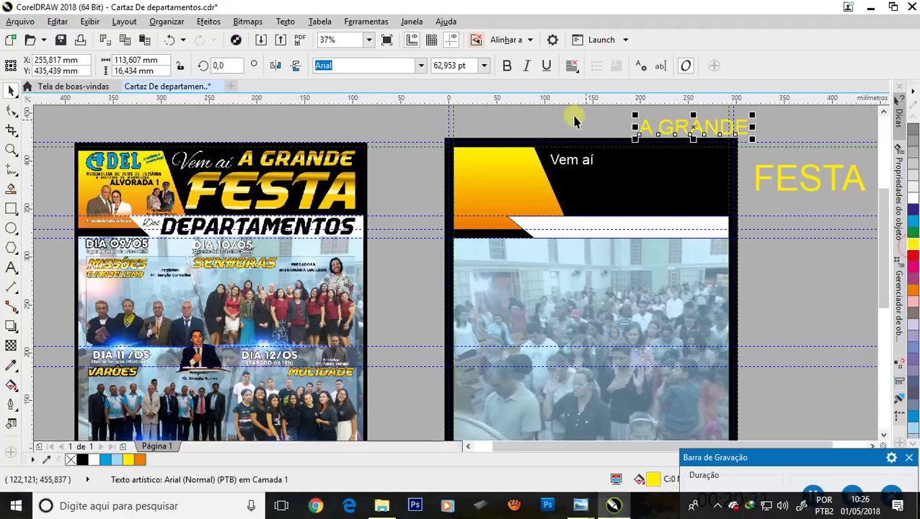
Step: Move and enlarge FESTA in the header under 'Vem aí', with A GRANDE above it
drag(811, 184, 619, 198)
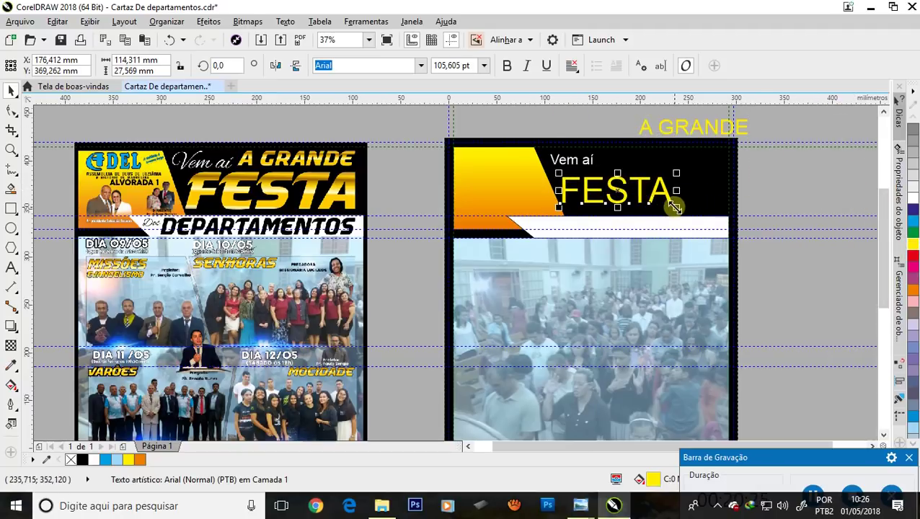
drag(674, 207, 724, 218)
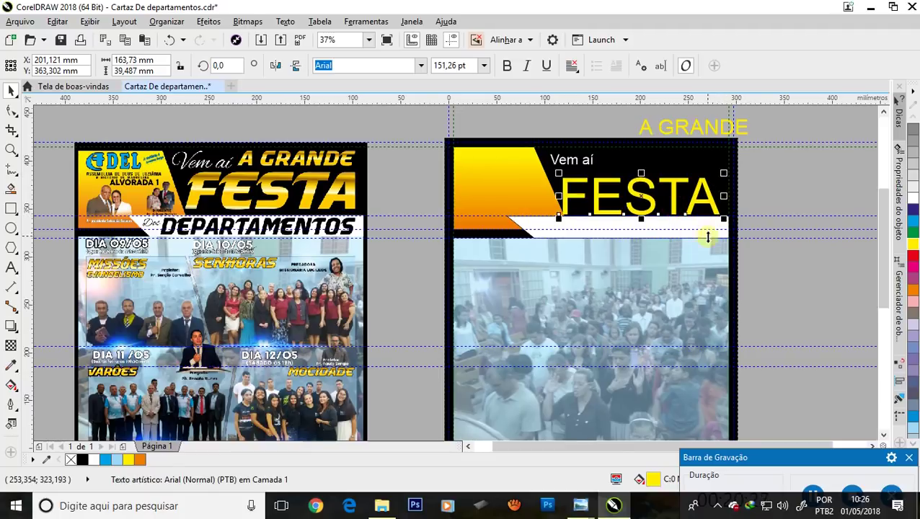
scroll(708, 236, up, 2)
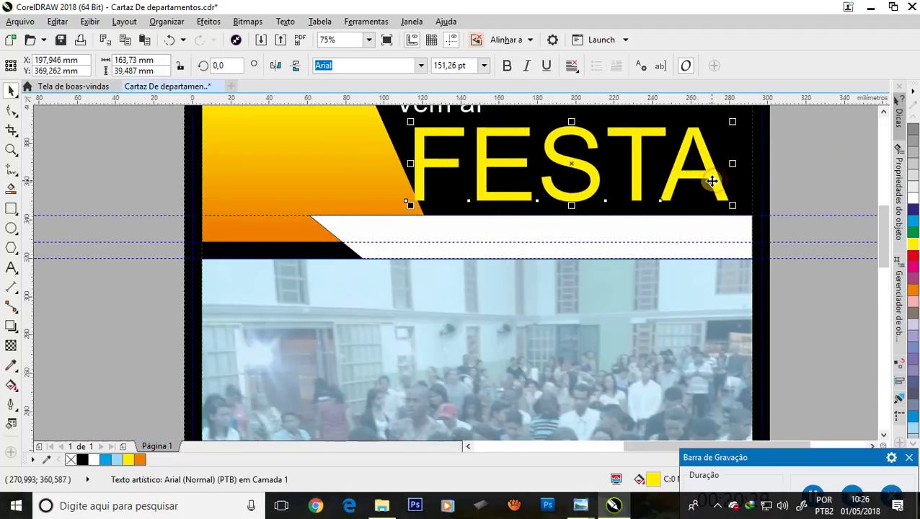
scroll(712, 182, down, 2)
drag(678, 124, 645, 165)
scroll(620, 202, up, 2)
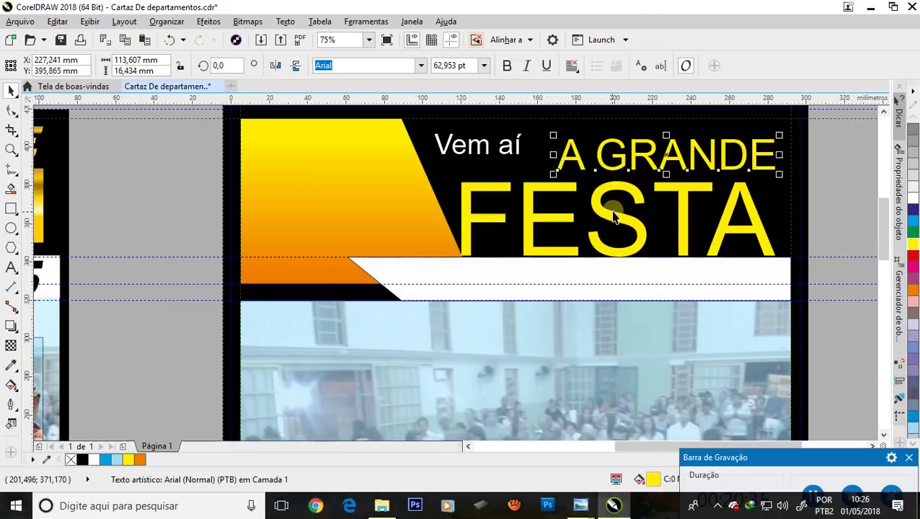
shift+click(611, 220)
scroll(610, 211, down, 2)
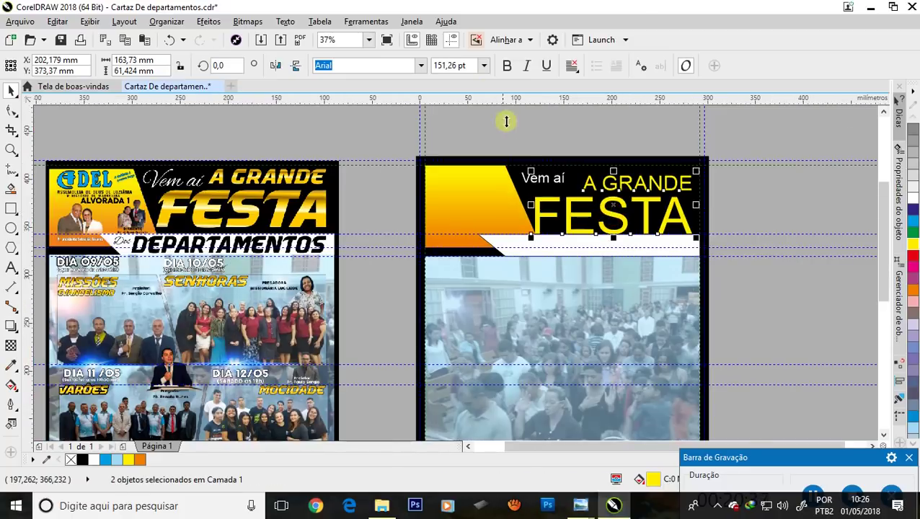
Step: Set the A GRANDE FESTA heading in the Masque font and resize it slightly taller
click(420, 66)
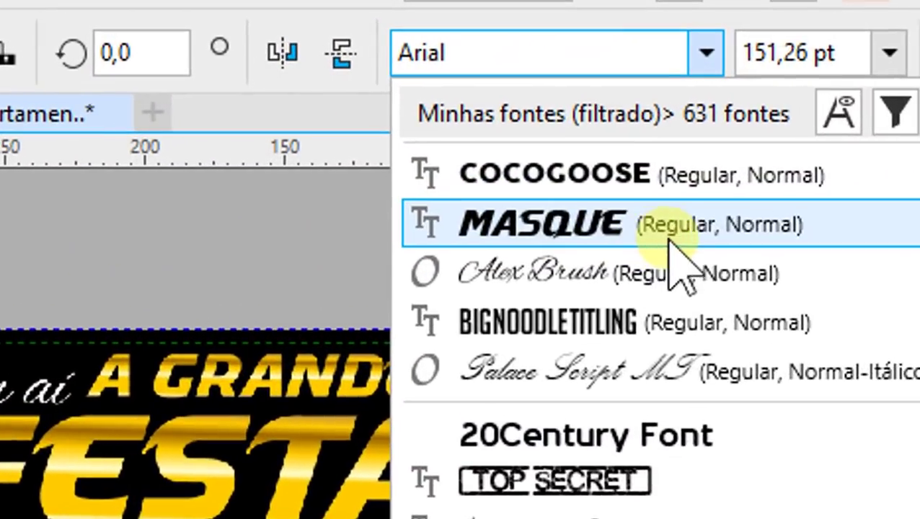
click(814, 217)
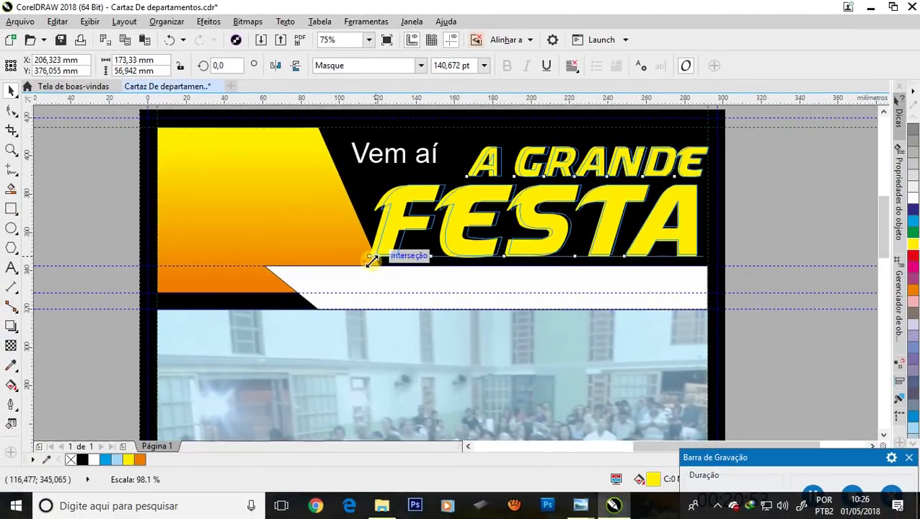
drag(365, 262, 375, 259)
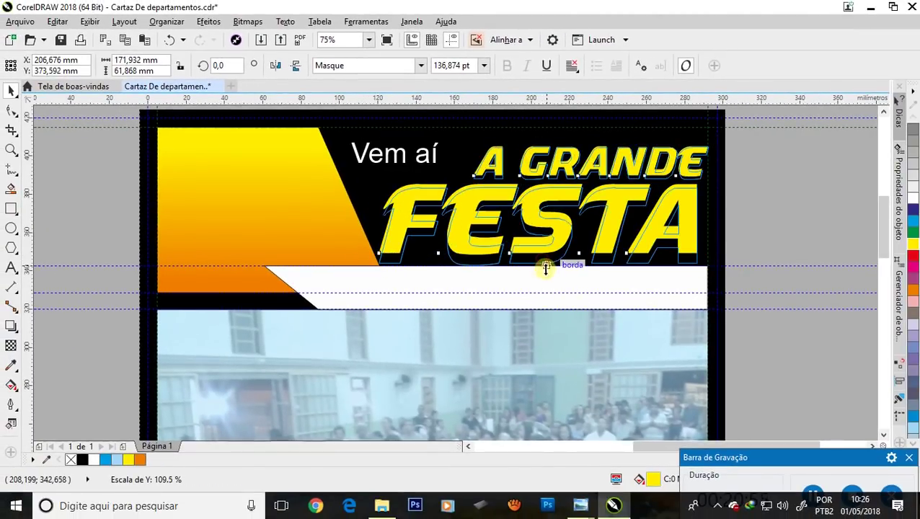
drag(543, 264, 544, 268)
scroll(534, 174, down, 2)
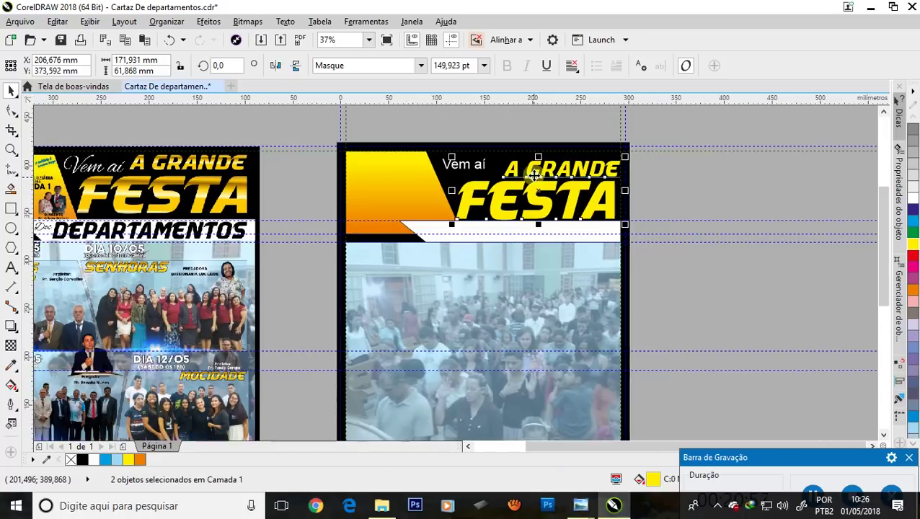
click(685, 175)
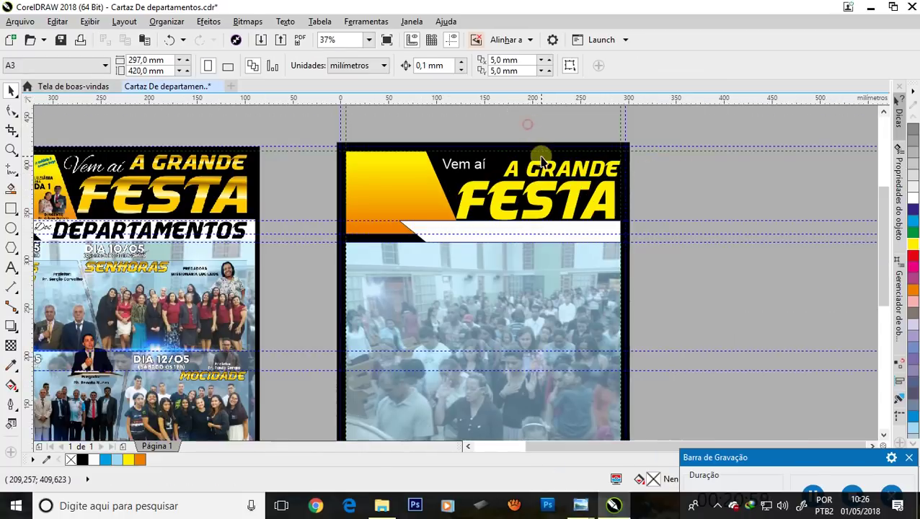
Step: Raise A GRANDE a little and reposition FESTA beneath it
scroll(538, 148, up, 2)
drag(555, 187, 555, 171)
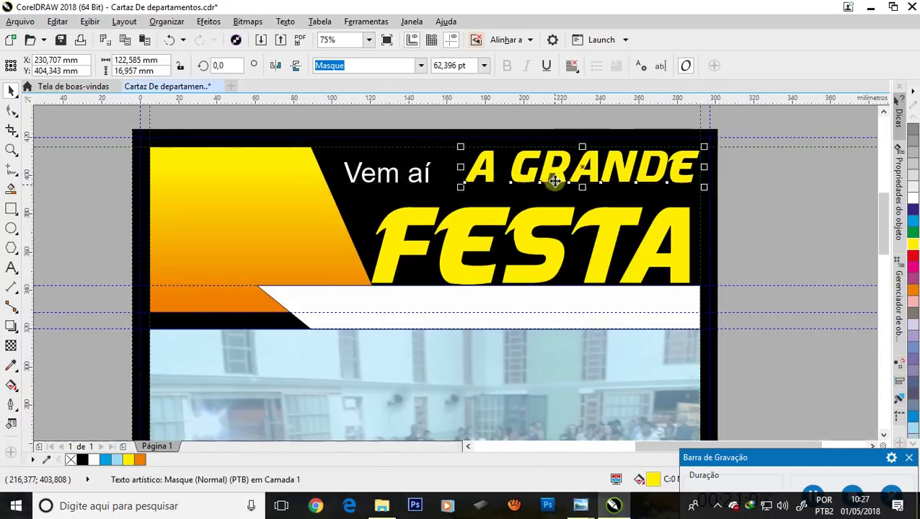
drag(535, 245, 541, 232)
click(764, 223)
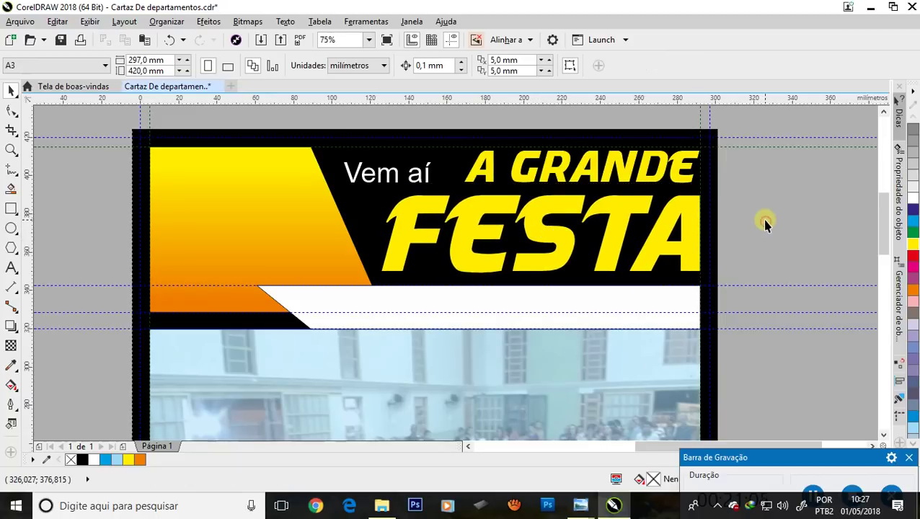
Step: Set 'Vem aí' in Alex Brush at 79.581 pt, just left of A GRANDE
click(387, 172)
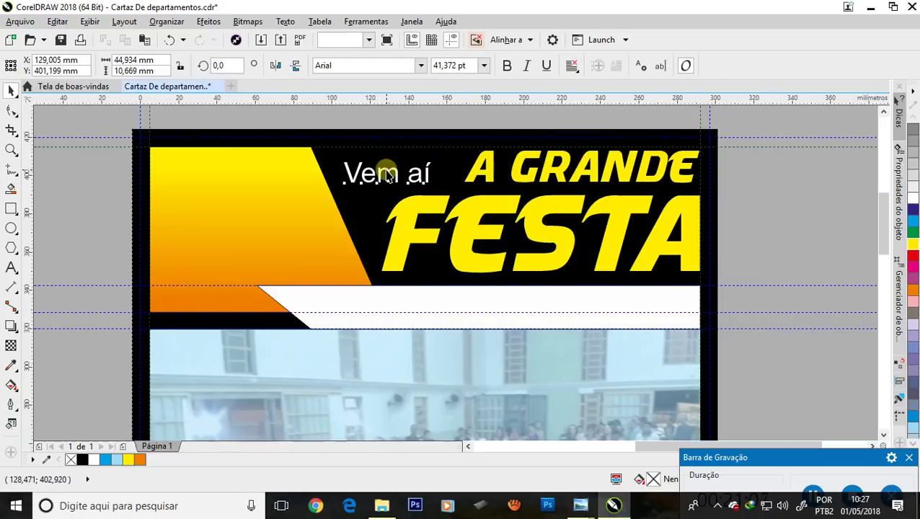
click(419, 65)
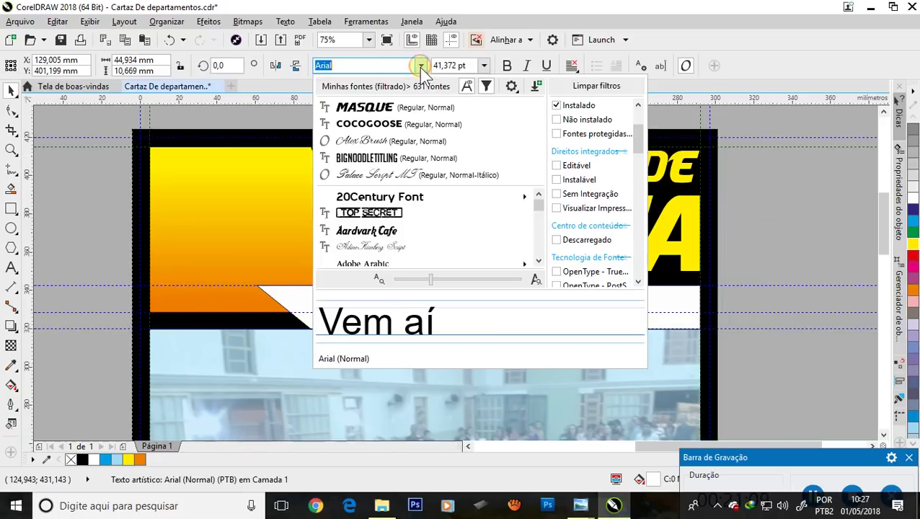
click(368, 143)
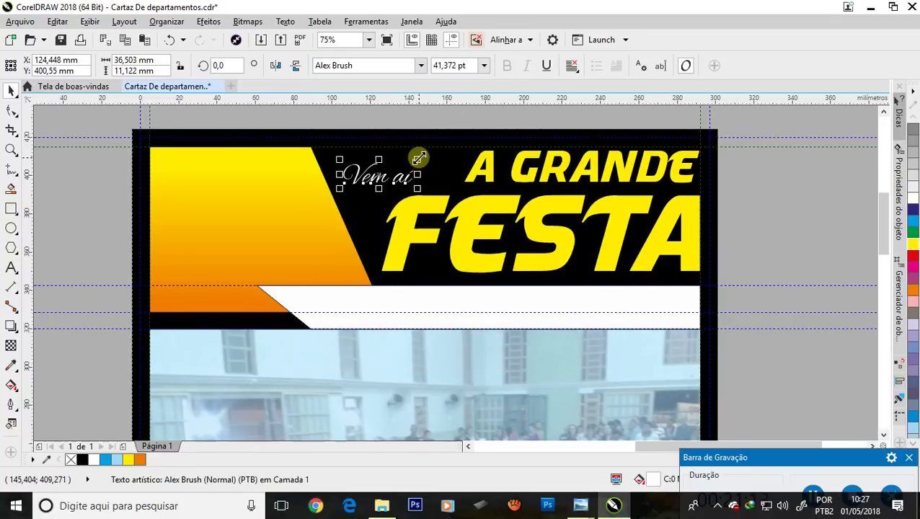
drag(418, 153, 476, 138)
drag(395, 173, 383, 175)
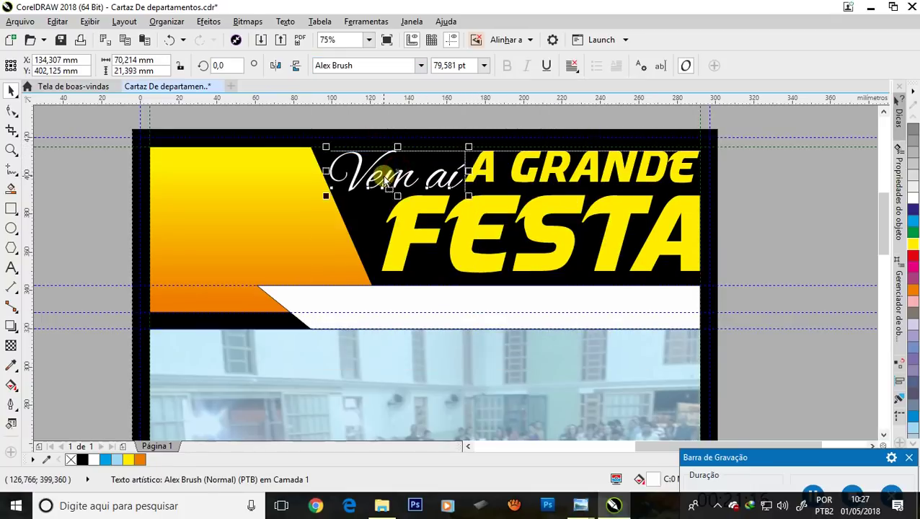
click(779, 215)
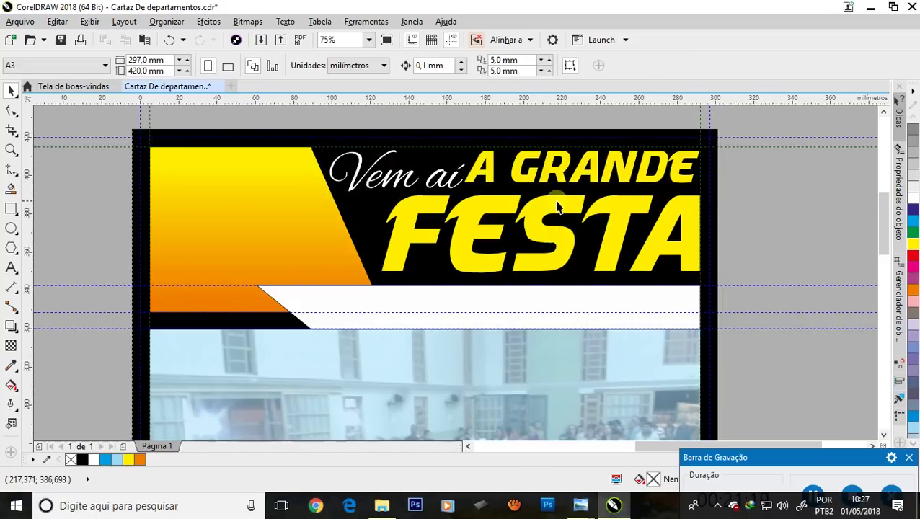
scroll(557, 208, down, 2)
scroll(554, 219, up, 2)
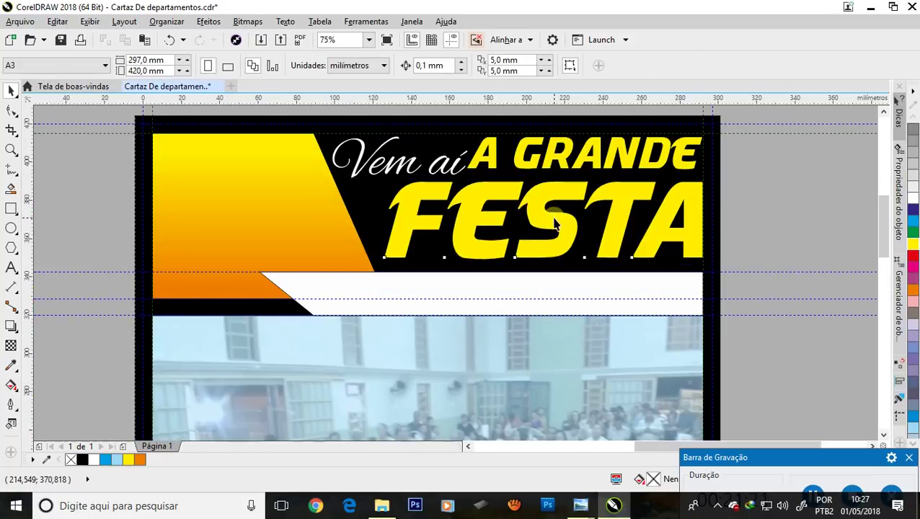
Step: Fill FESTA with the OURO 01254 gold gradient preset
click(555, 220)
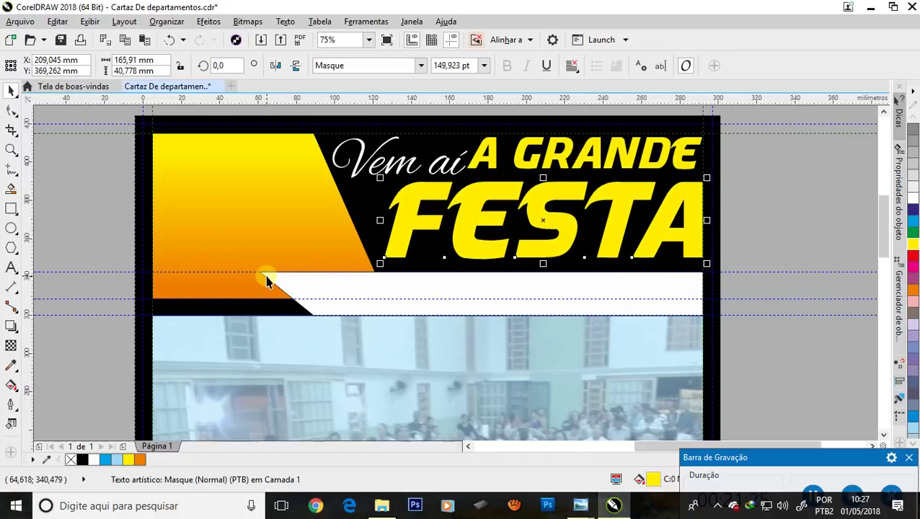
key(F11)
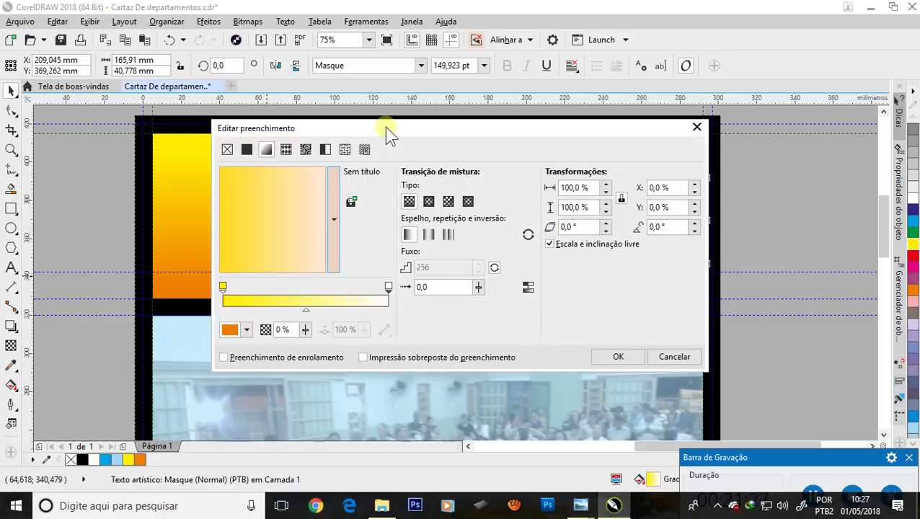
mouse_move(389, 133)
mouse_down()
mouse_move(686, 42)
mouse_move(750, 36)
mouse_up()
click(693, 120)
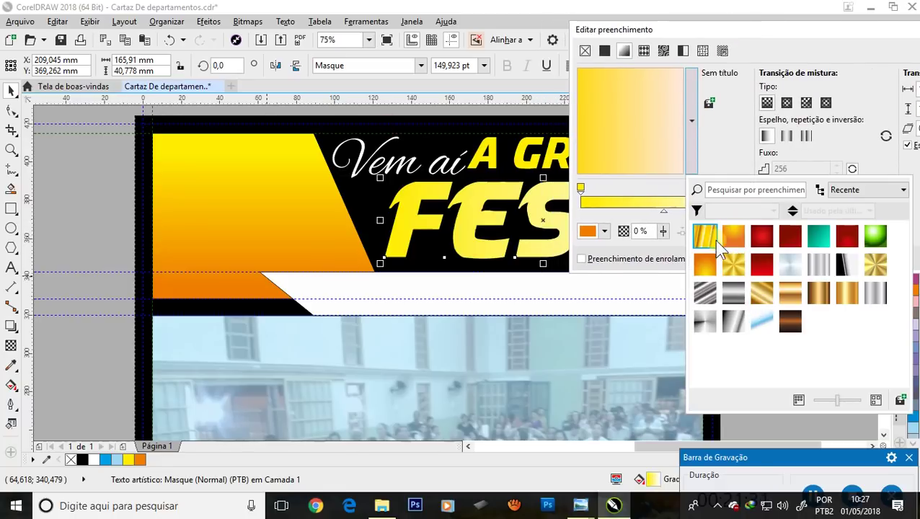
click(707, 240)
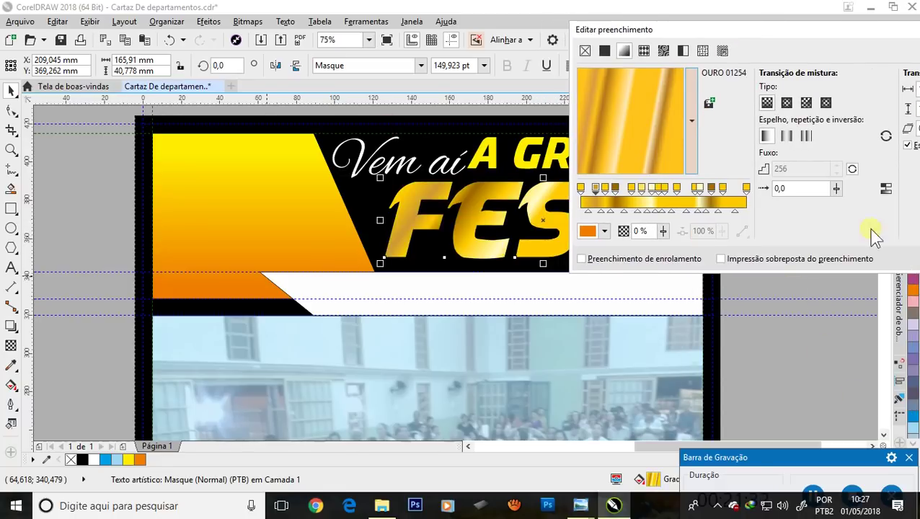
drag(767, 42, 481, 23)
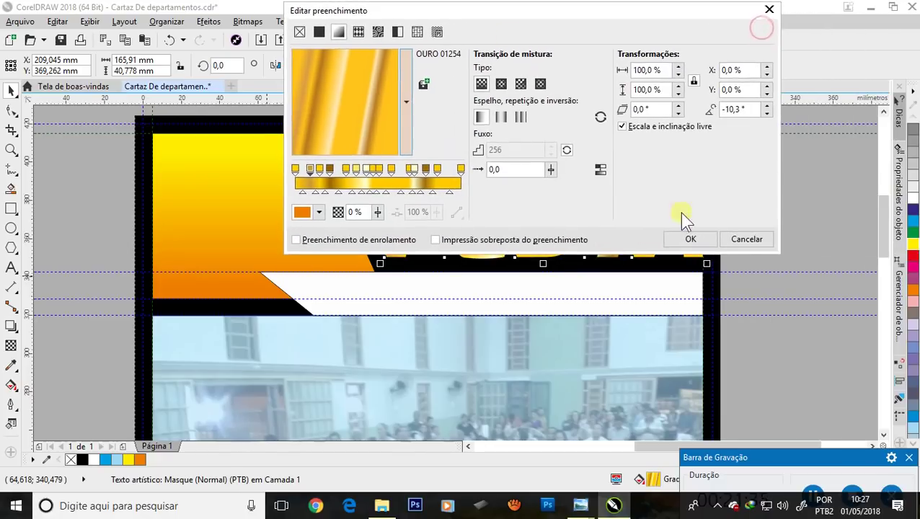
click(691, 240)
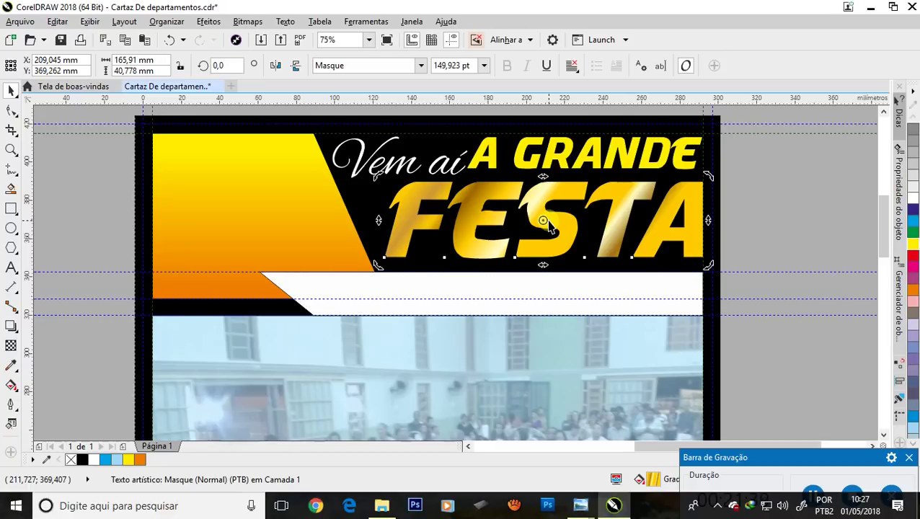
Step: Adjust the gold gradient so its shine runs horizontally within the FESTA letters
key(g)
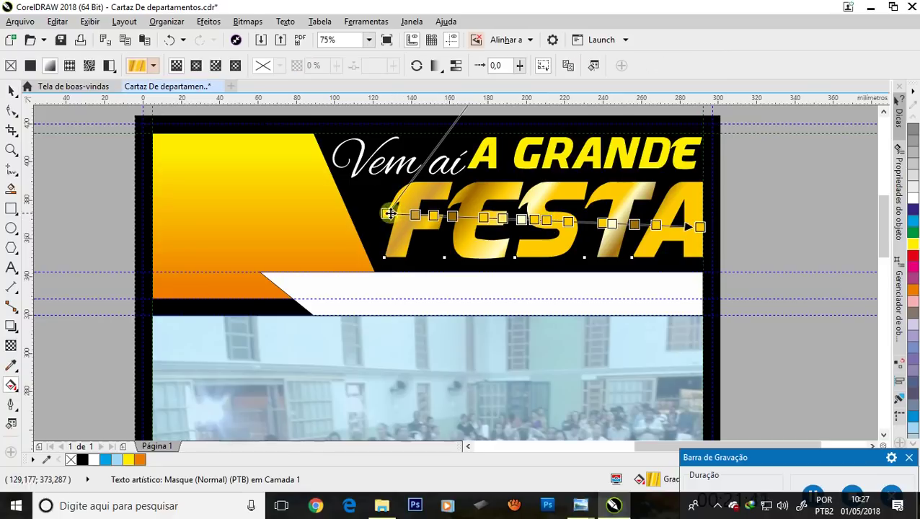
drag(390, 214, 552, 156)
drag(698, 226, 533, 309)
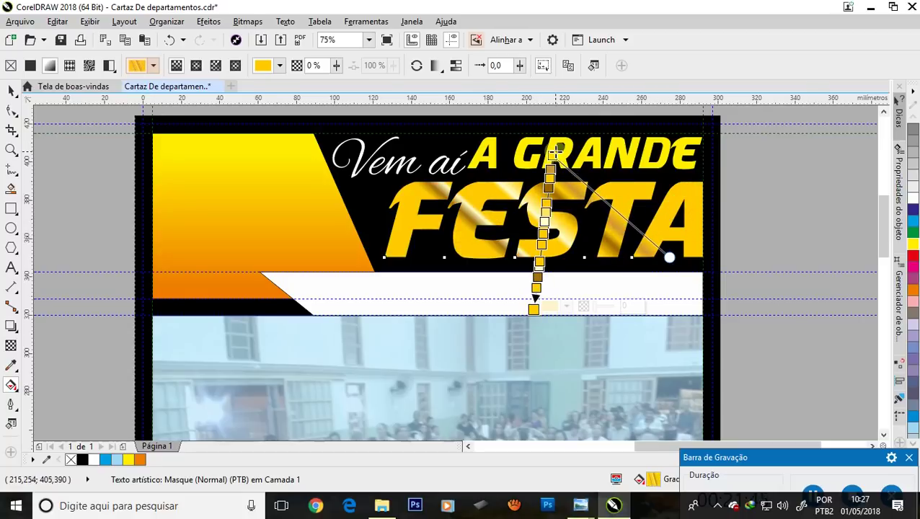
drag(550, 154, 539, 127)
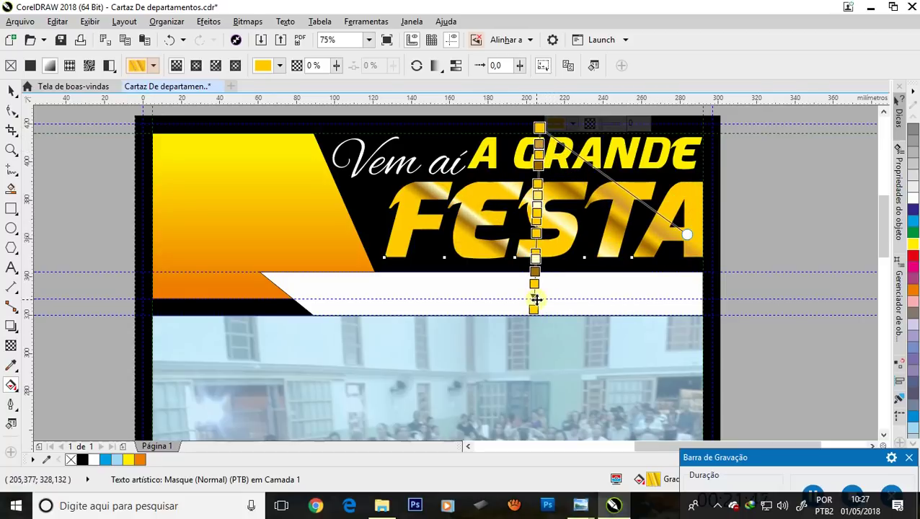
drag(534, 306, 541, 344)
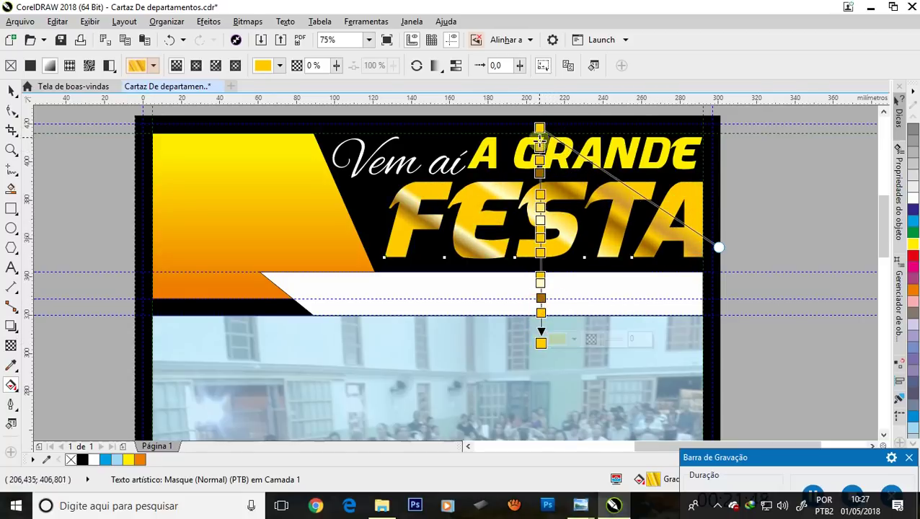
drag(719, 247, 769, 125)
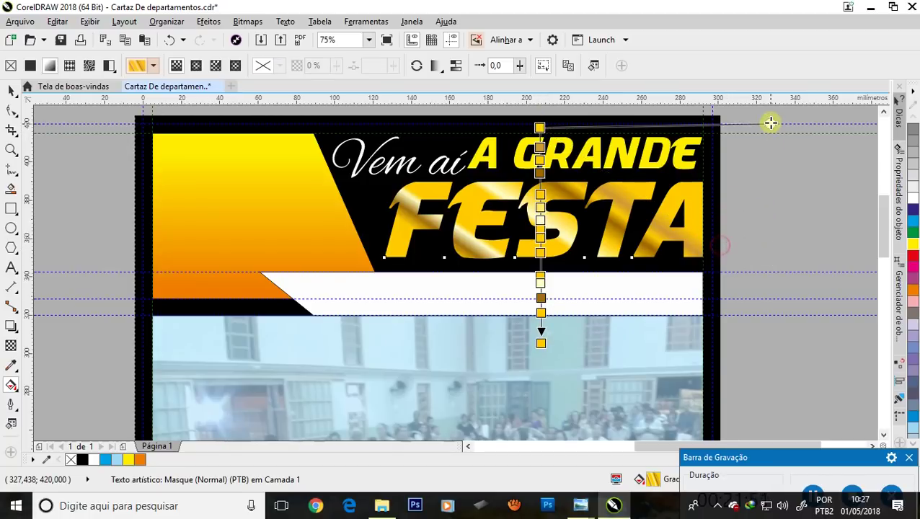
mouse_move(540, 341)
mouse_down()
mouse_move(534, 291)
mouse_move(535, 303)
mouse_up()
drag(540, 127, 540, 158)
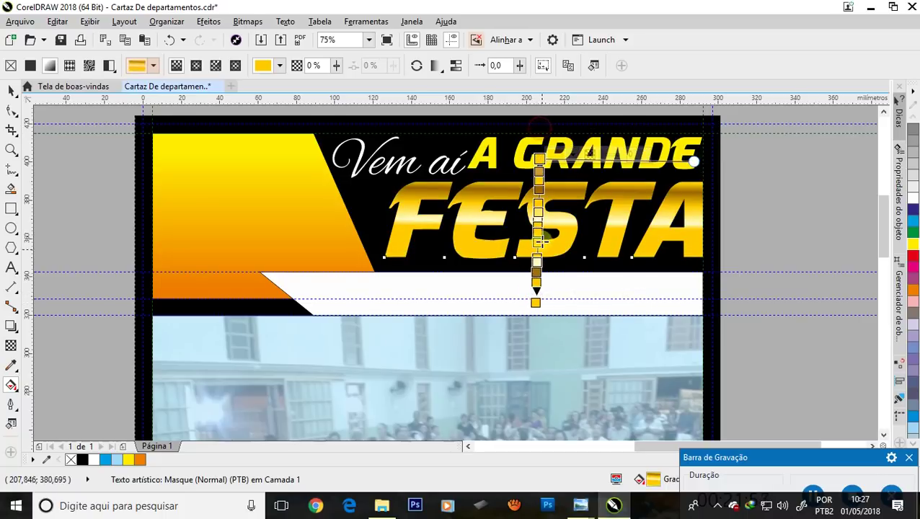
drag(535, 304, 537, 280)
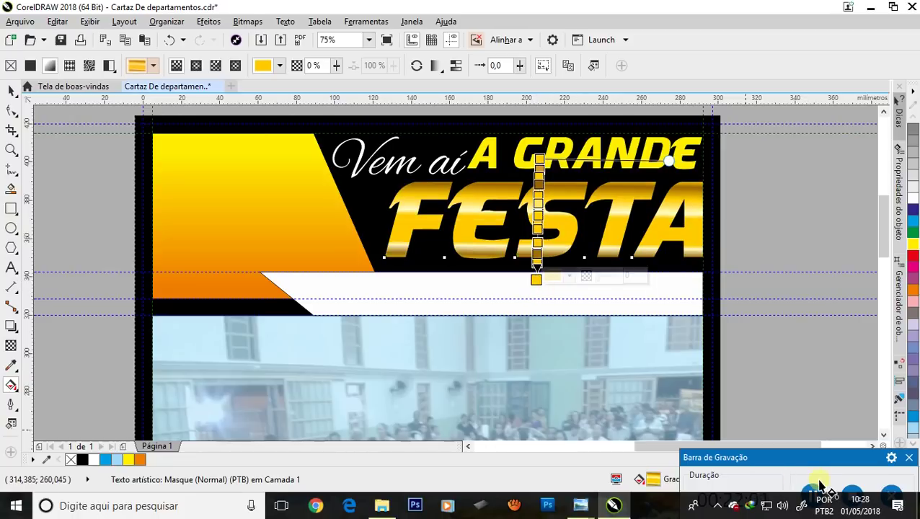
key(space)
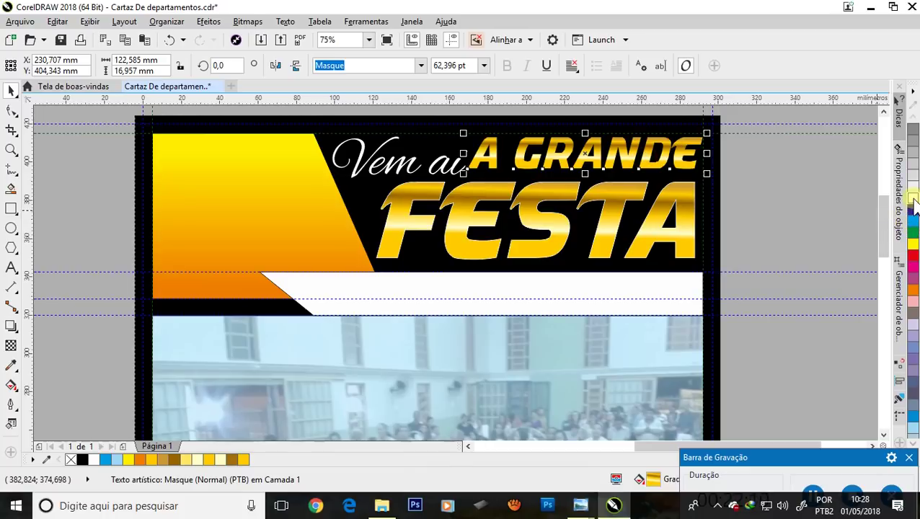
click(741, 198)
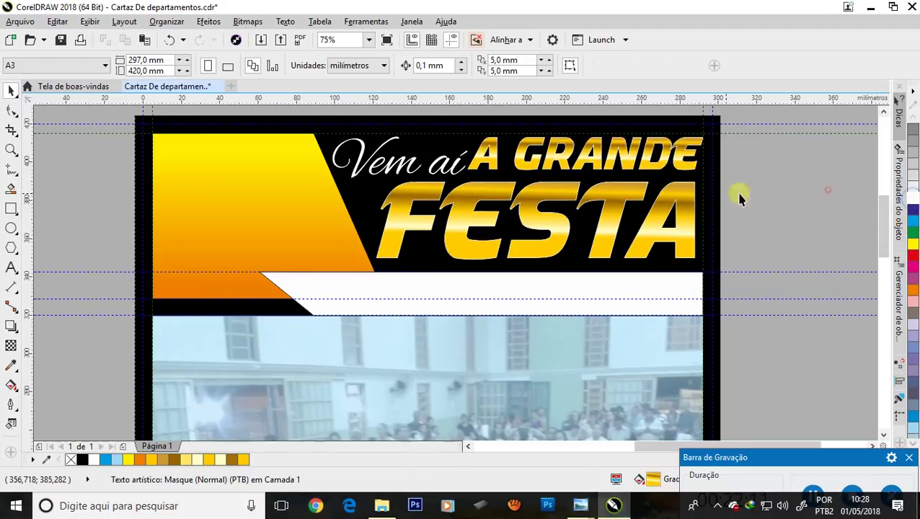
click(577, 194)
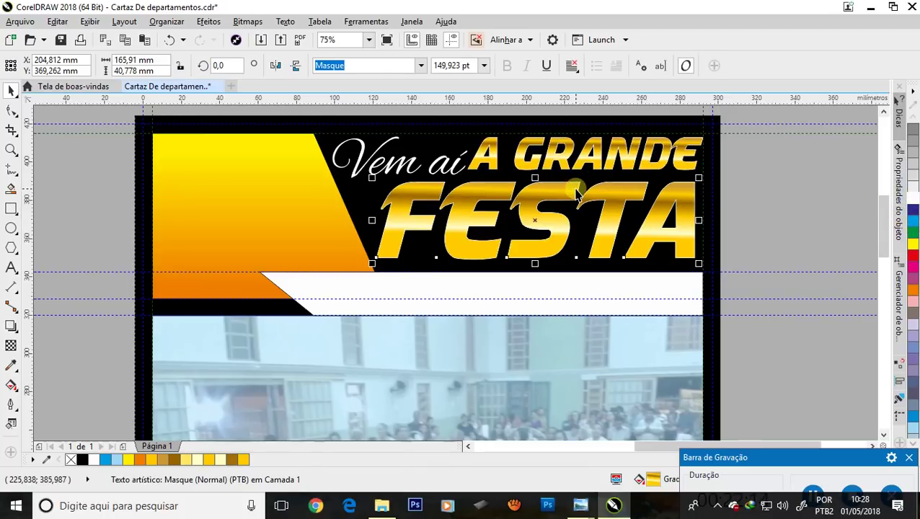
Step: Give FESTA a 1.5 mm white outline behind the fill, scaling with the text
click(14, 408)
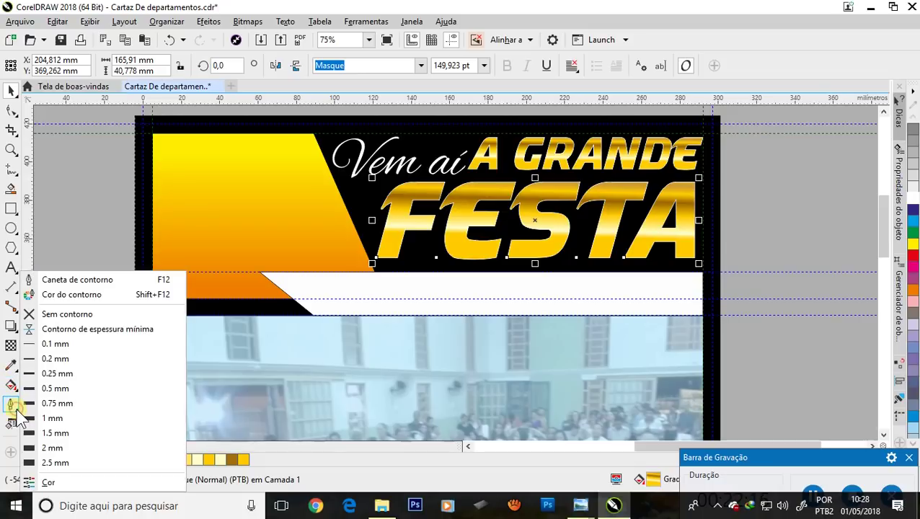
click(101, 281)
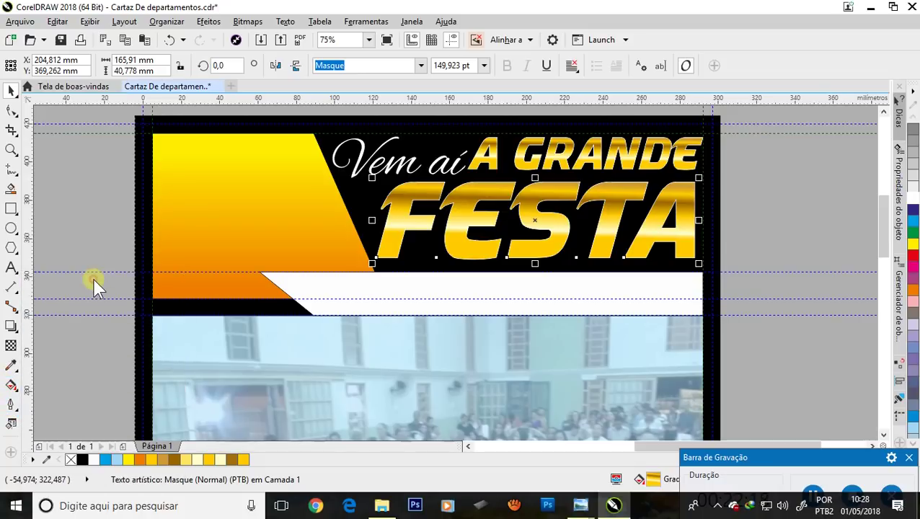
drag(514, 105, 725, 52)
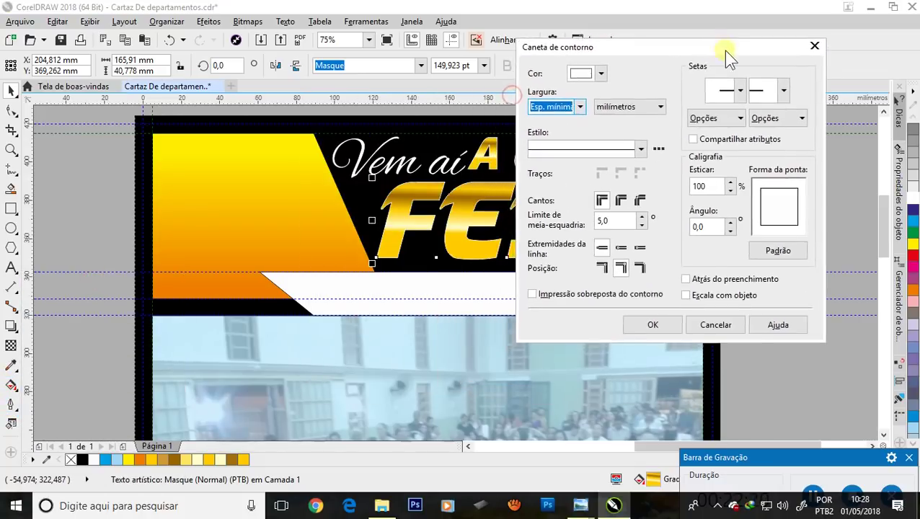
click(685, 295)
click(685, 279)
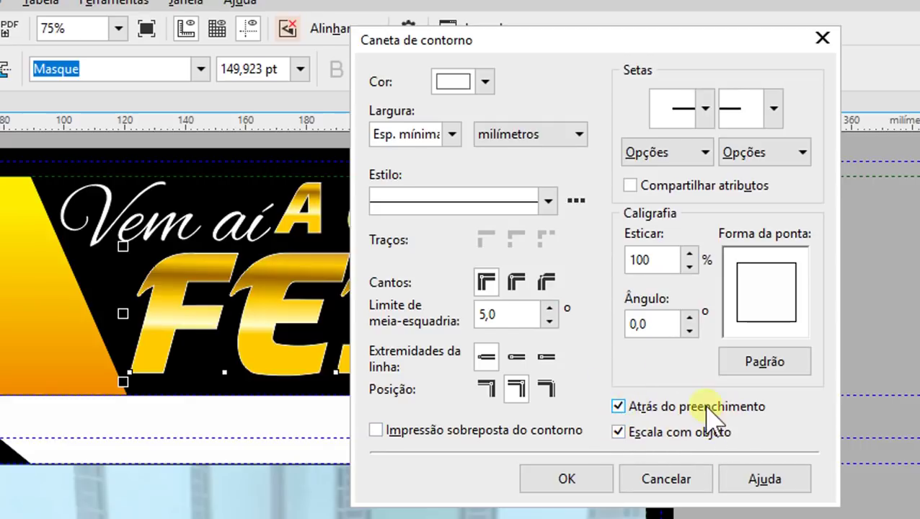
click(452, 135)
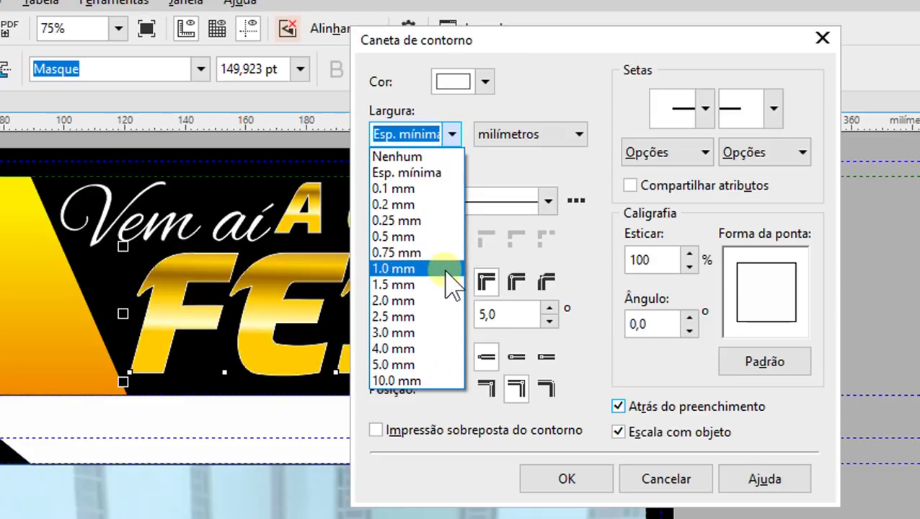
click(405, 285)
click(566, 481)
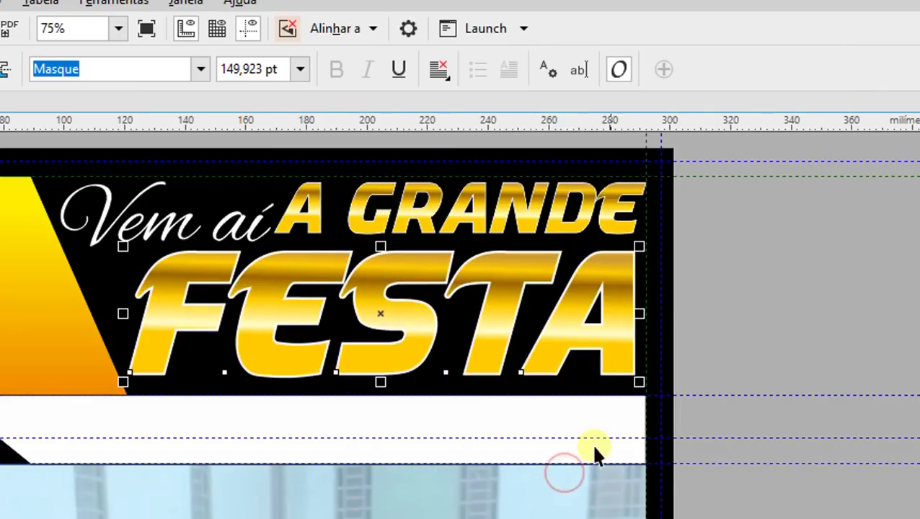
click(740, 274)
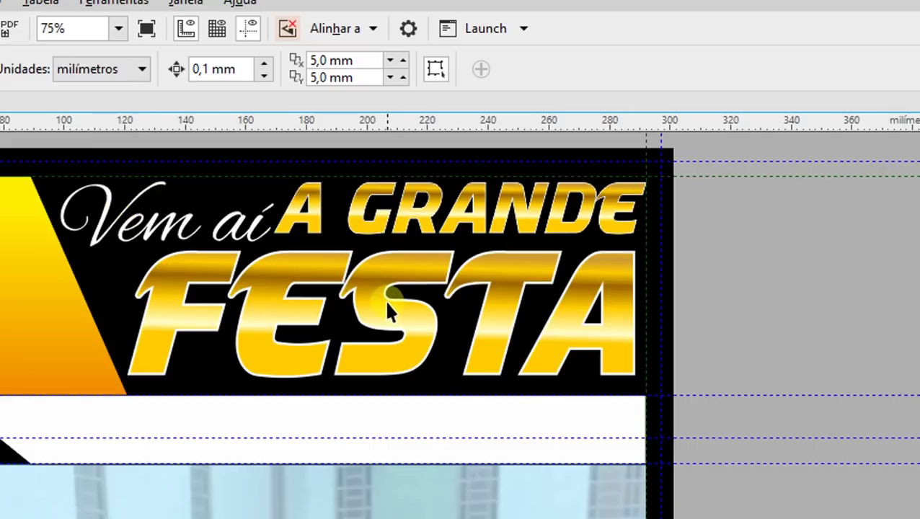
scroll(386, 307, down, 3)
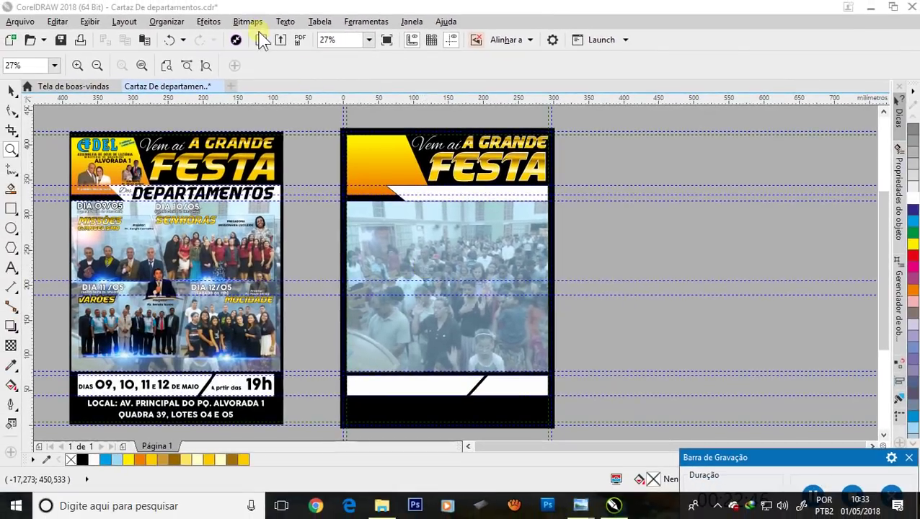
Step: Import the 'Logo da Igreja' file onto the canvas
click(261, 38)
click(427, 274)
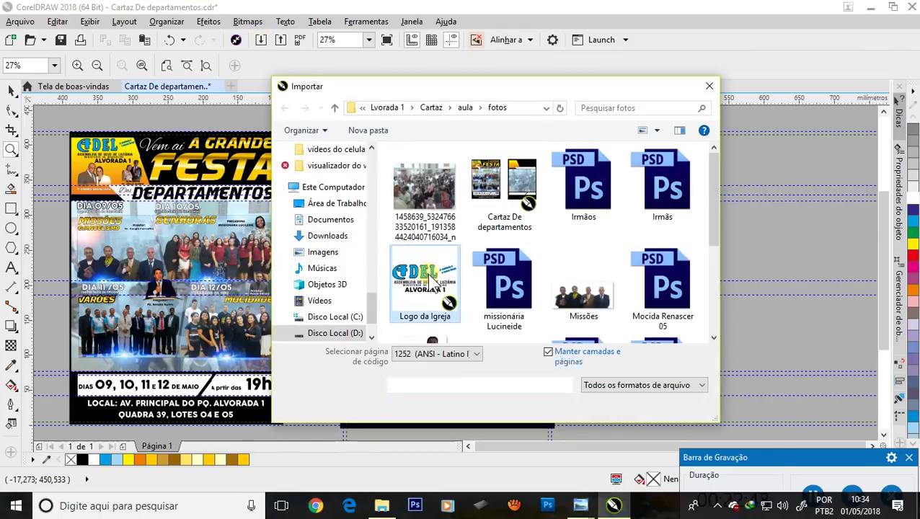
click(602, 406)
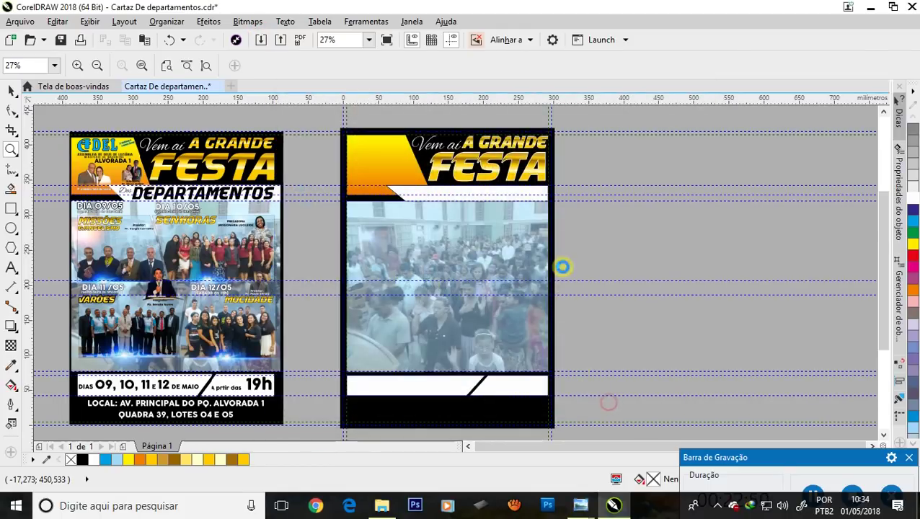
click(603, 181)
Step: Move the church logo into the header's top-left yellow corner, left of 'Vem aí'
drag(616, 163, 383, 163)
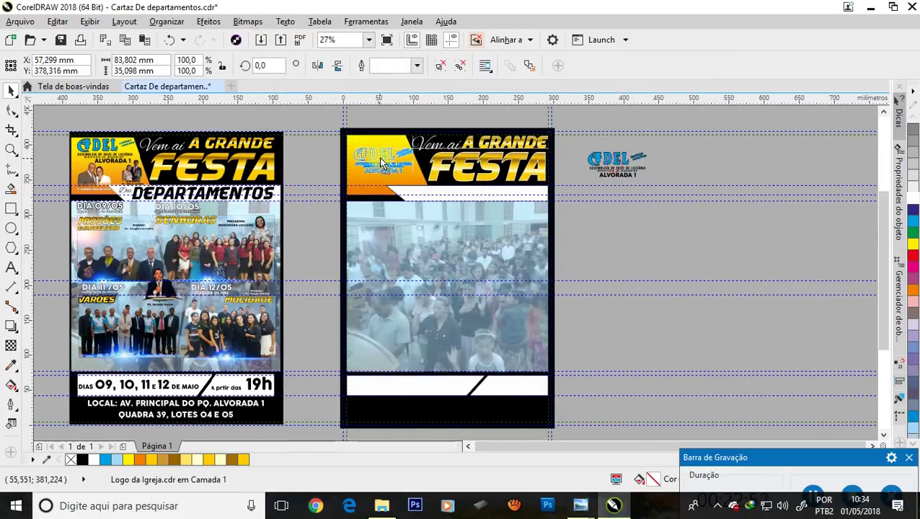
scroll(386, 166, up, 2)
scroll(390, 168, up, 2)
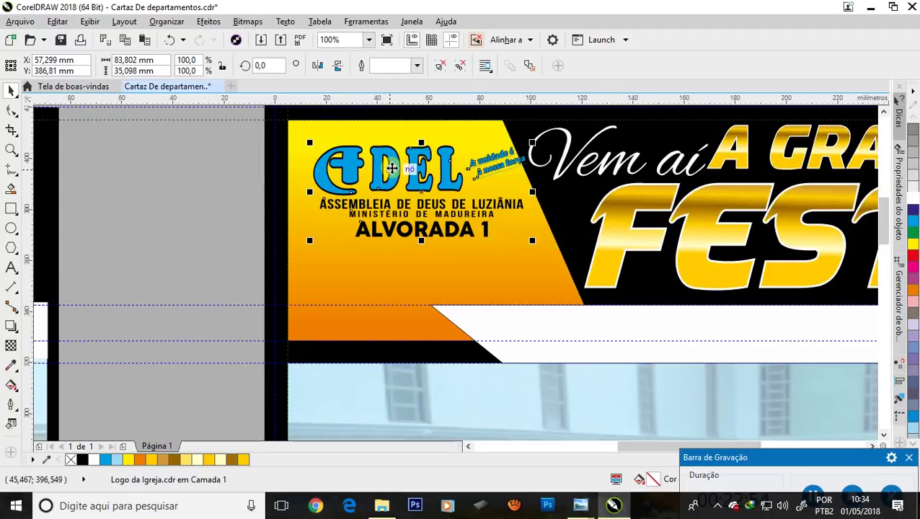
drag(391, 168, 373, 154)
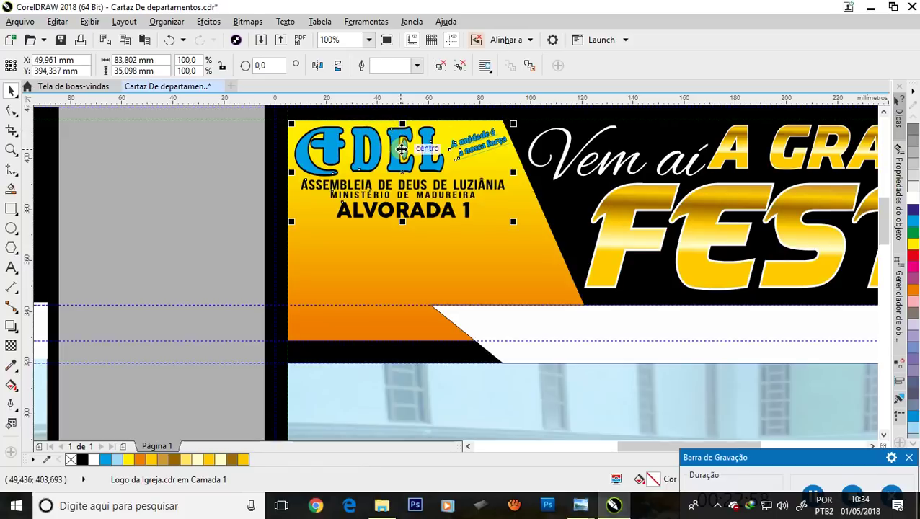
scroll(406, 160, down, 2)
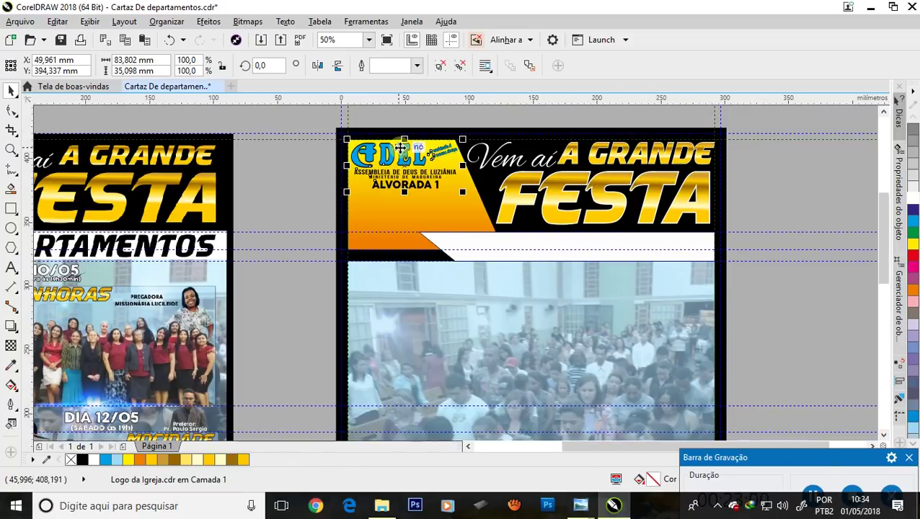
scroll(400, 148, up, 2)
mouse_move(421, 198)
mouse_down()
mouse_move(422, 184)
mouse_move(410, 190)
mouse_move(426, 185)
mouse_up()
scroll(392, 157, down, 2)
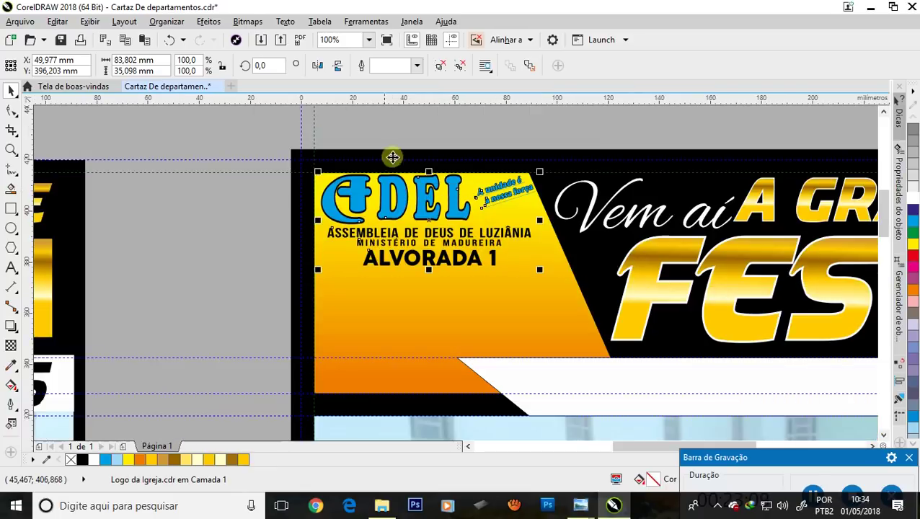
Step: Import both couple photos together and place them on the canvas
click(247, 131)
click(261, 42)
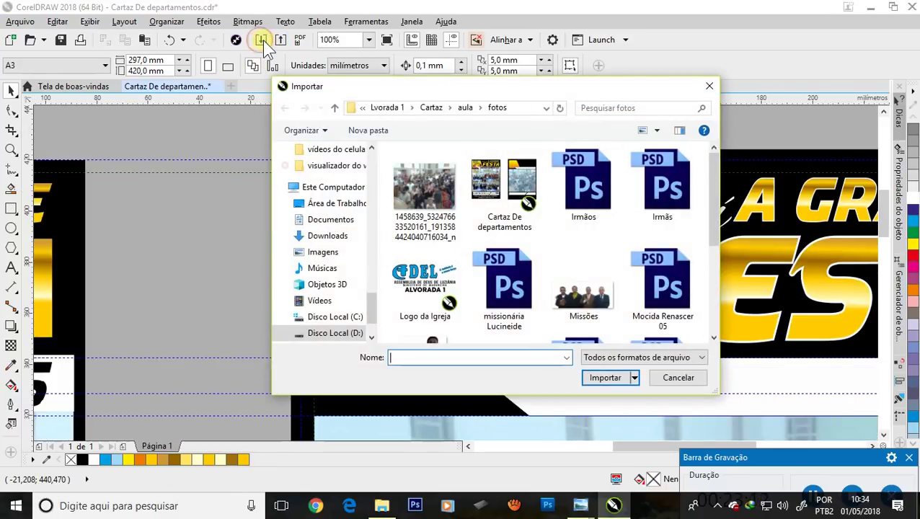
drag(712, 206, 708, 271)
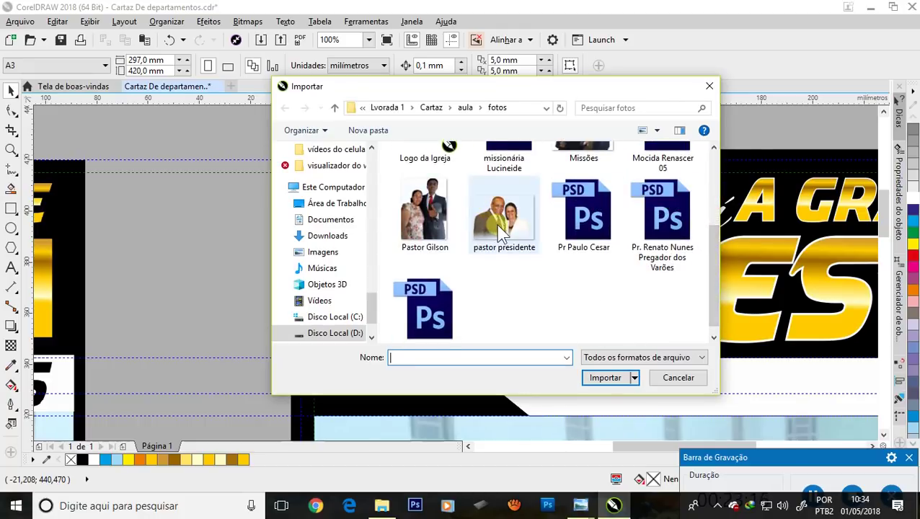
mouse_move(539, 277)
mouse_down()
mouse_move(525, 239)
mouse_move(454, 212)
mouse_up()
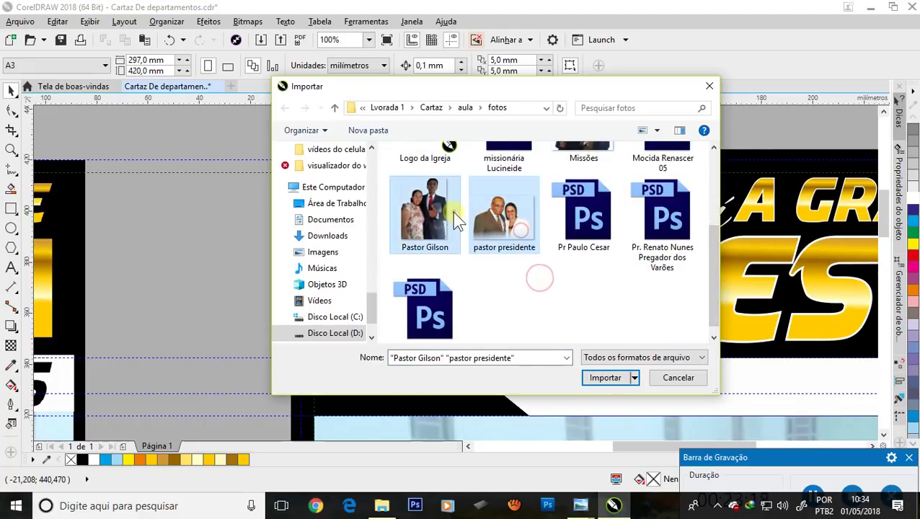
click(605, 378)
key(Return)
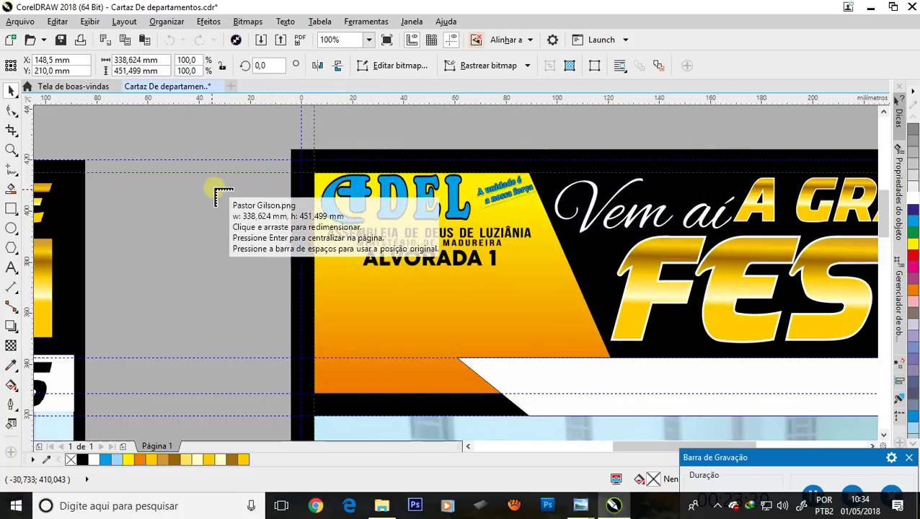
scroll(206, 198, down, 3)
scroll(206, 191, down, 2)
click(401, 148)
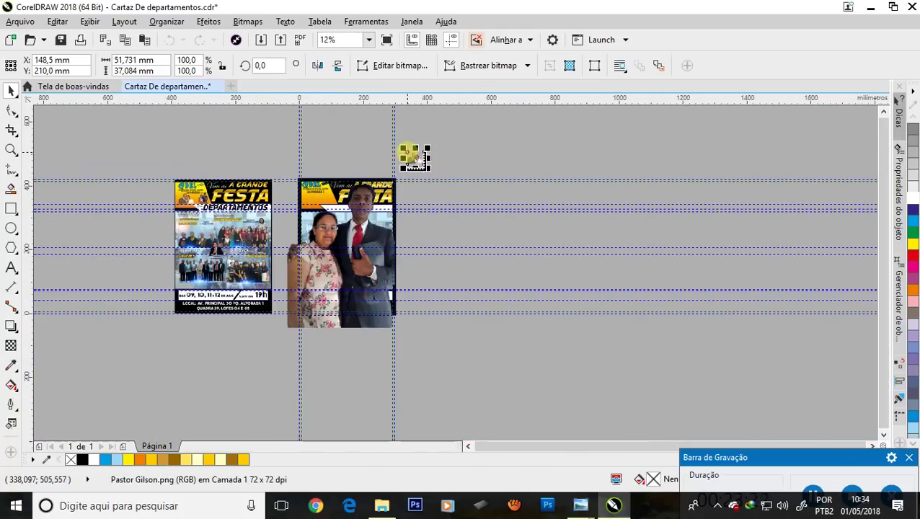
Step: Position the 'pastor presidente' couple photo in the header just beneath the logo
scroll(406, 153, up, 2)
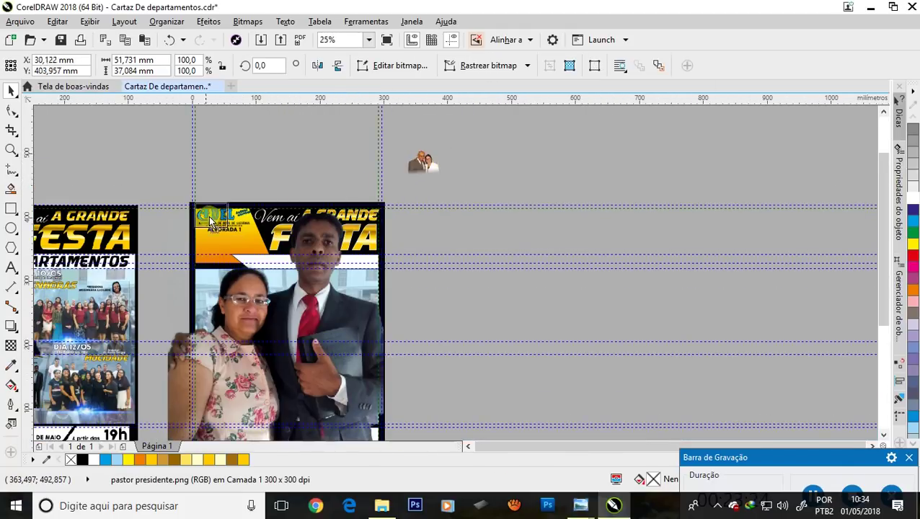
scroll(165, 250, up, 2)
scroll(175, 238, up, 3)
drag(175, 236, 523, 241)
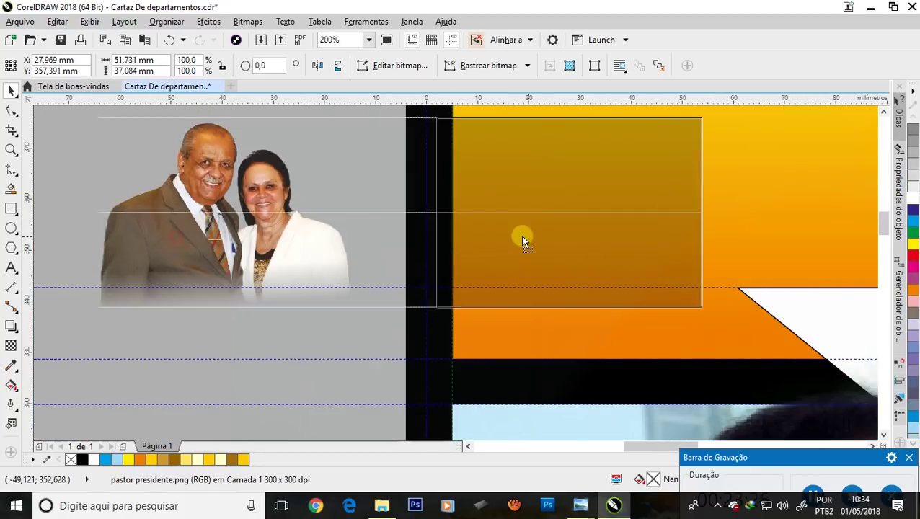
scroll(432, 281, down, 3)
scroll(443, 272, up, 3)
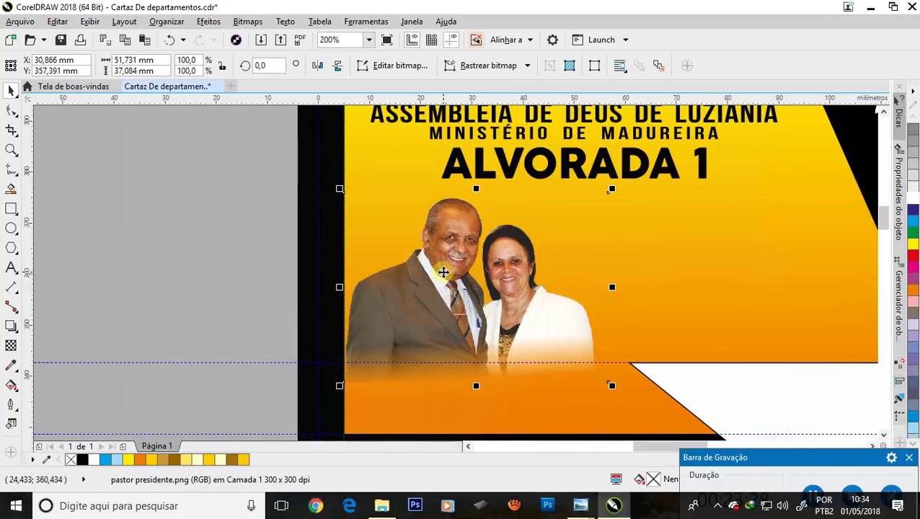
drag(448, 272, 444, 260)
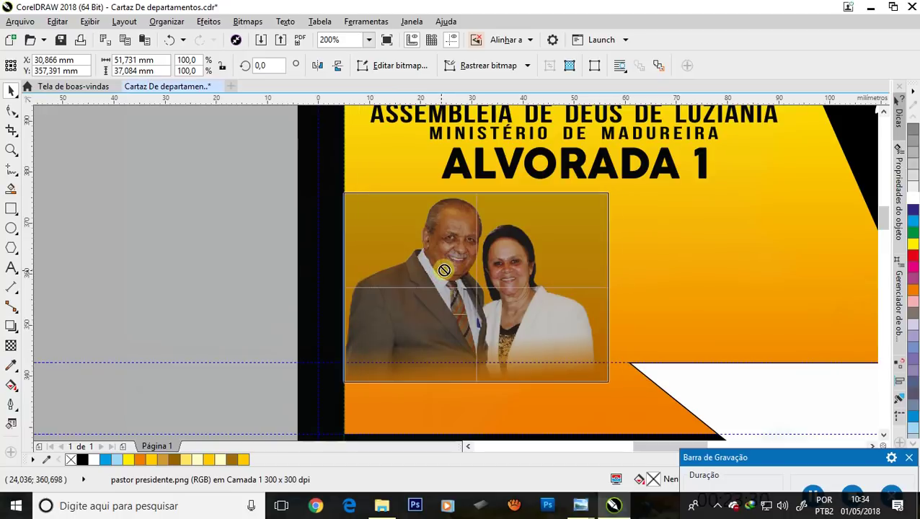
scroll(444, 261, down, 3)
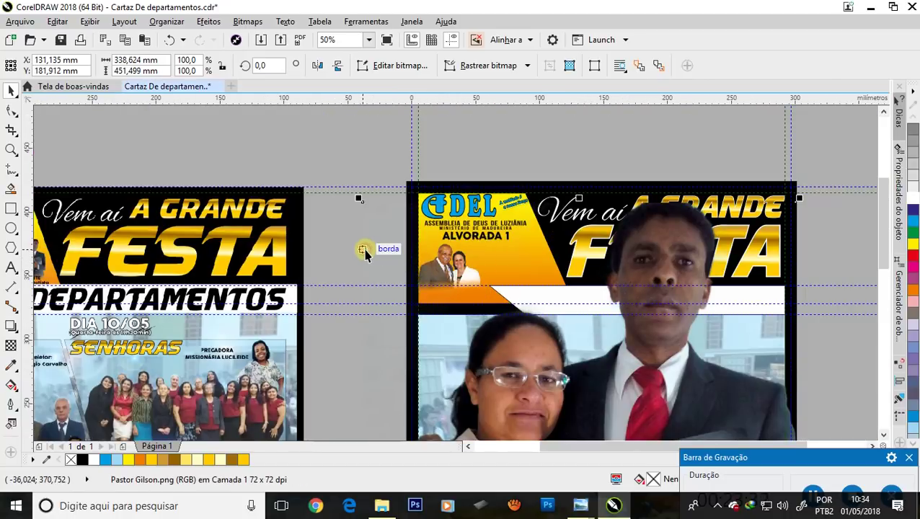
Step: Move the younger couple's photo into the yellow header and resize it to fit
click(363, 250)
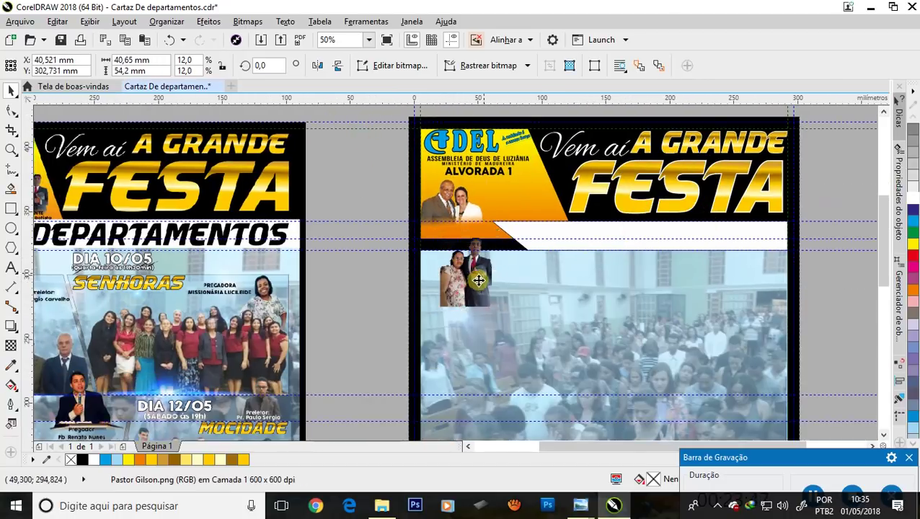
drag(478, 281, 535, 217)
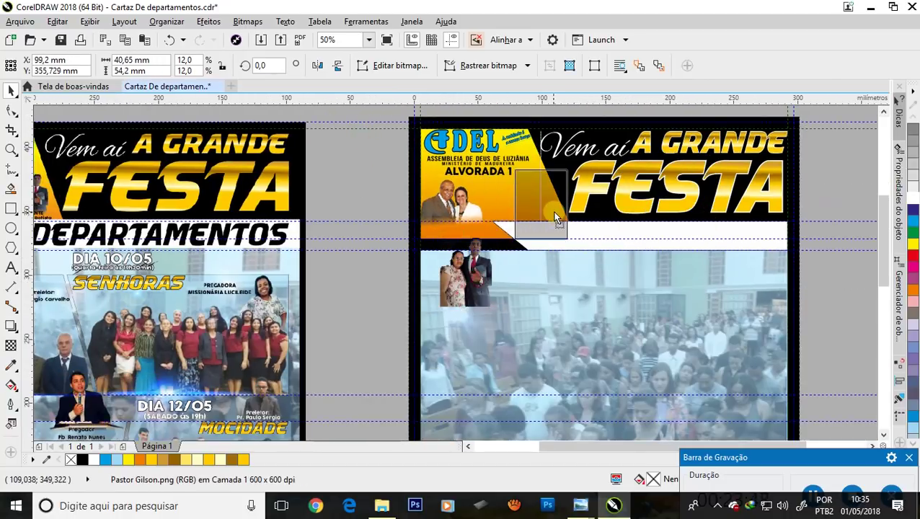
scroll(535, 217, up, 1)
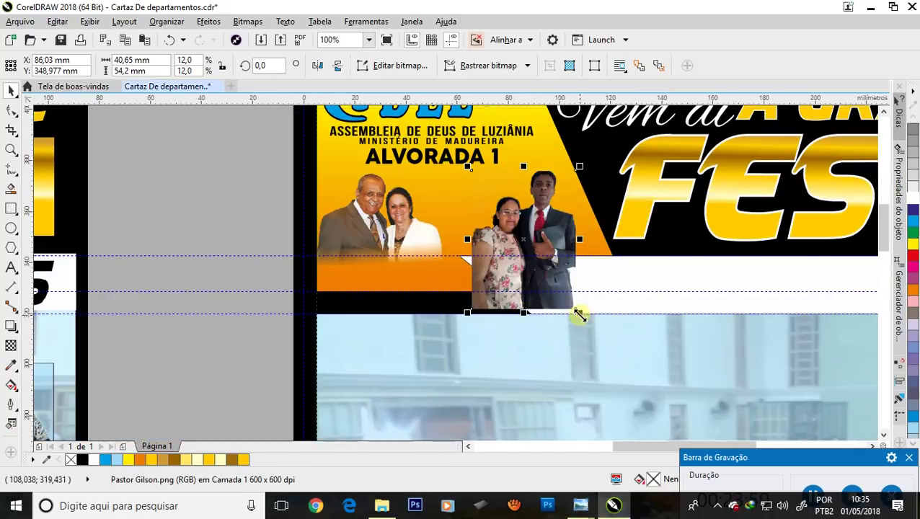
drag(579, 314, 531, 250)
drag(494, 197, 520, 200)
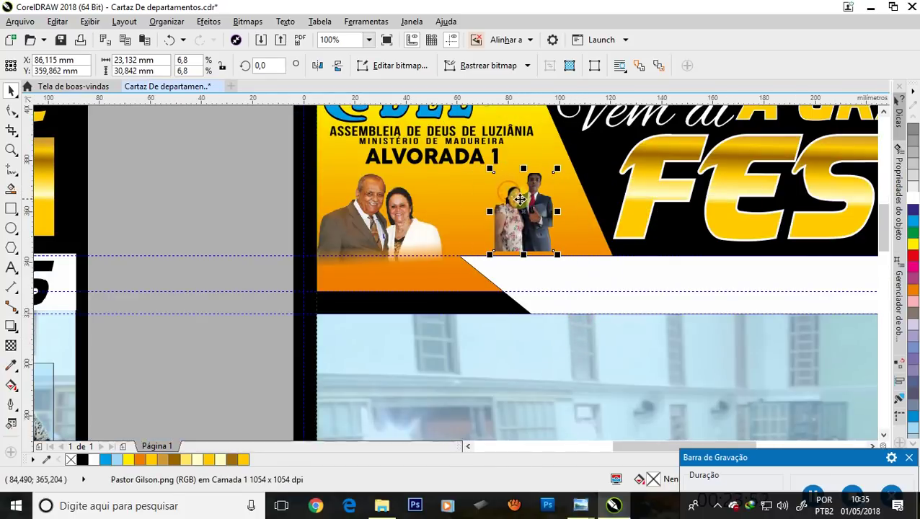
drag(490, 254, 470, 279)
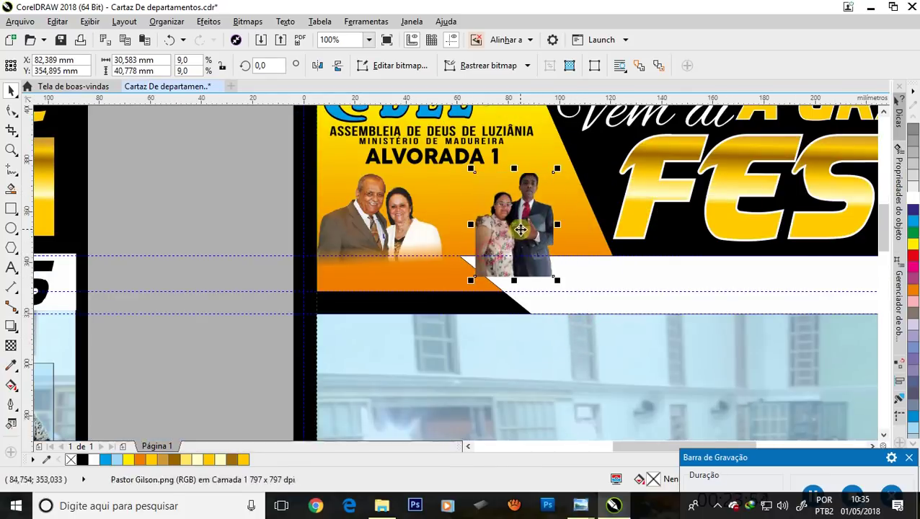
drag(554, 185, 569, 148)
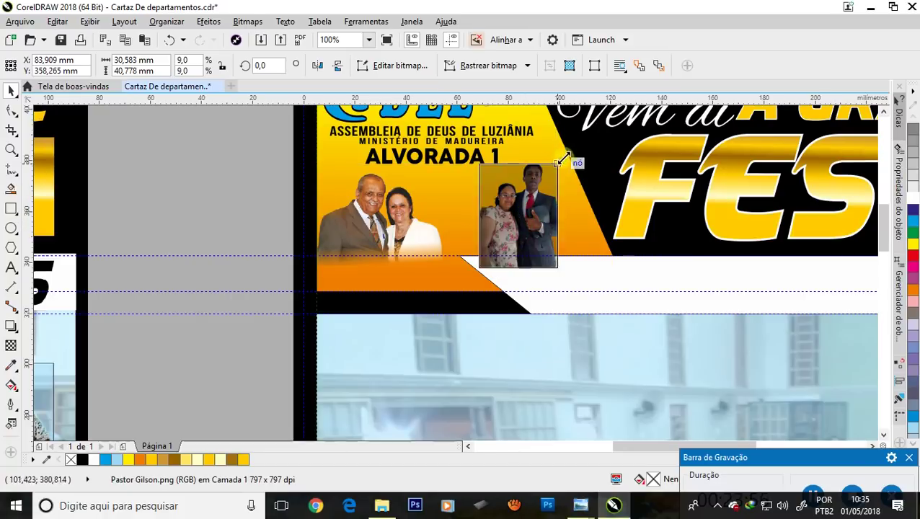
drag(541, 187, 541, 194)
Step: Undo an accidental divider shift, then fine-tune the couple photo's size and height
scroll(542, 193, up, 1)
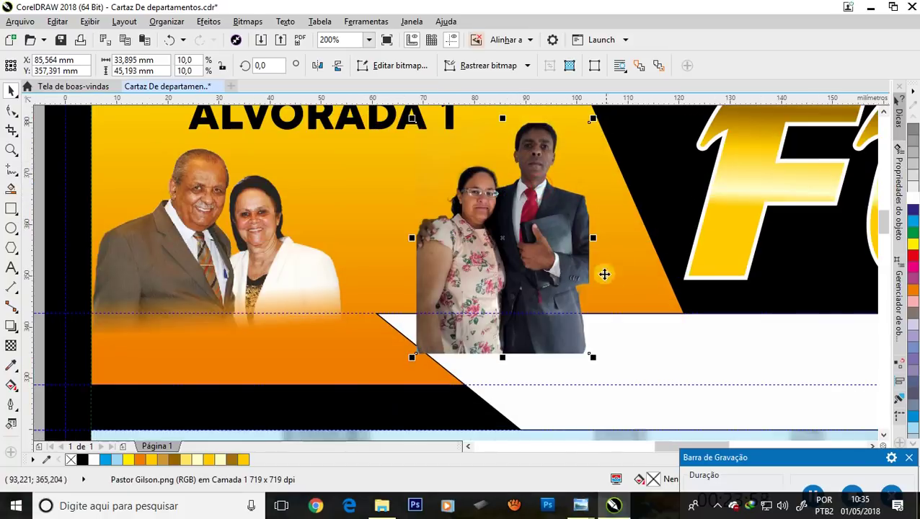
drag(599, 360, 608, 362)
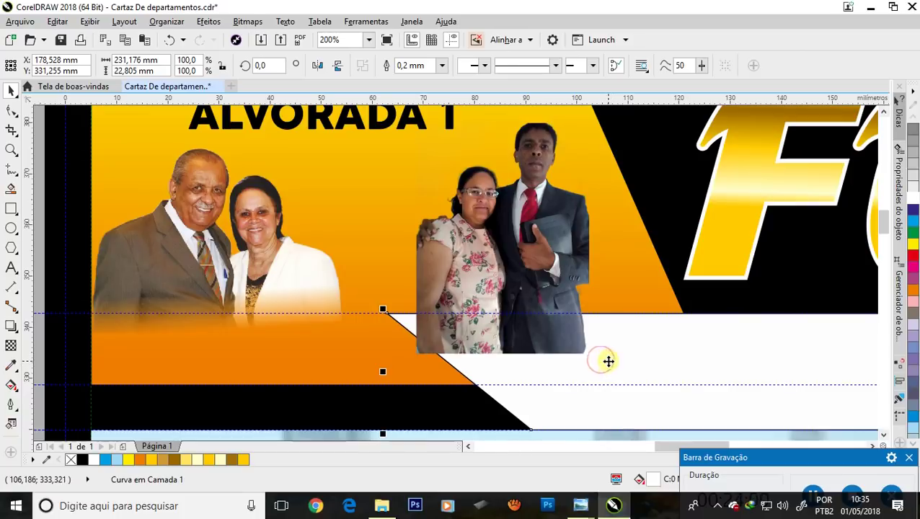
key(ctrl+z)
key(Tab)
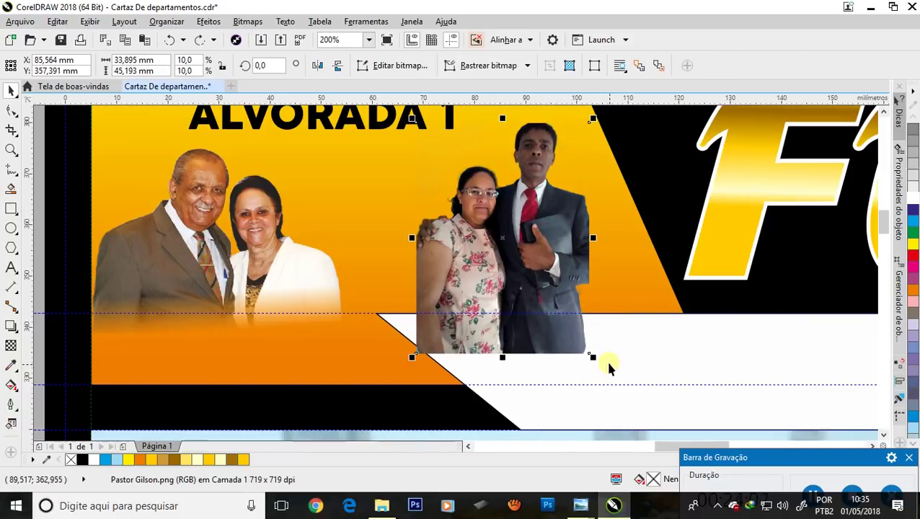
drag(594, 358, 632, 386)
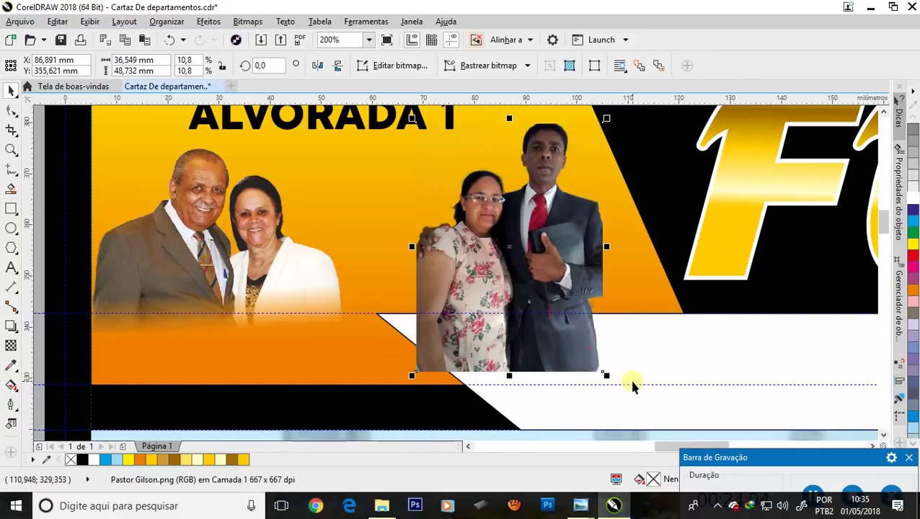
drag(521, 262, 520, 245)
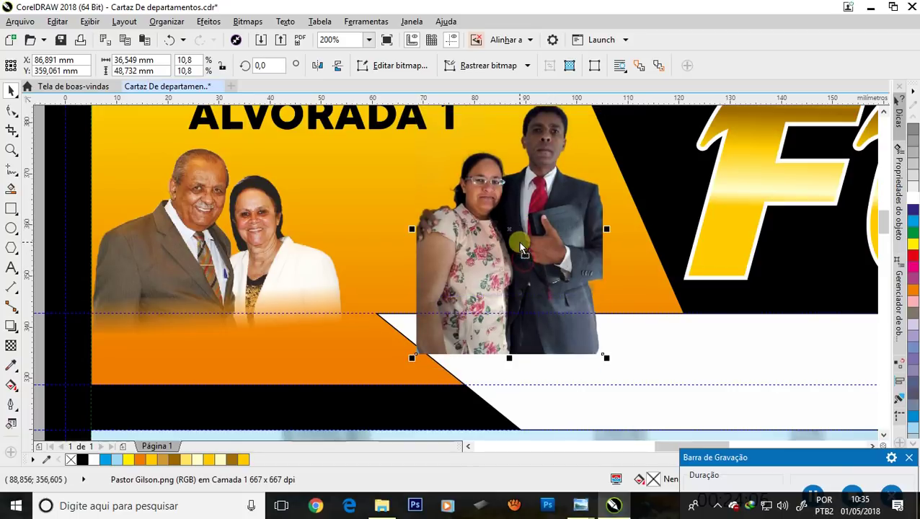
Step: Send the couple photo behind the white slanted band via Order > Behind, then deselect
click(167, 21)
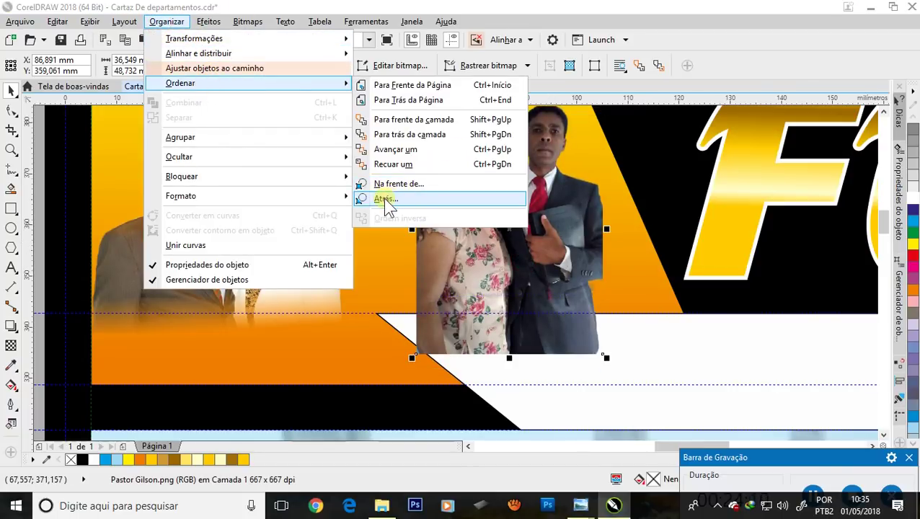
click(383, 198)
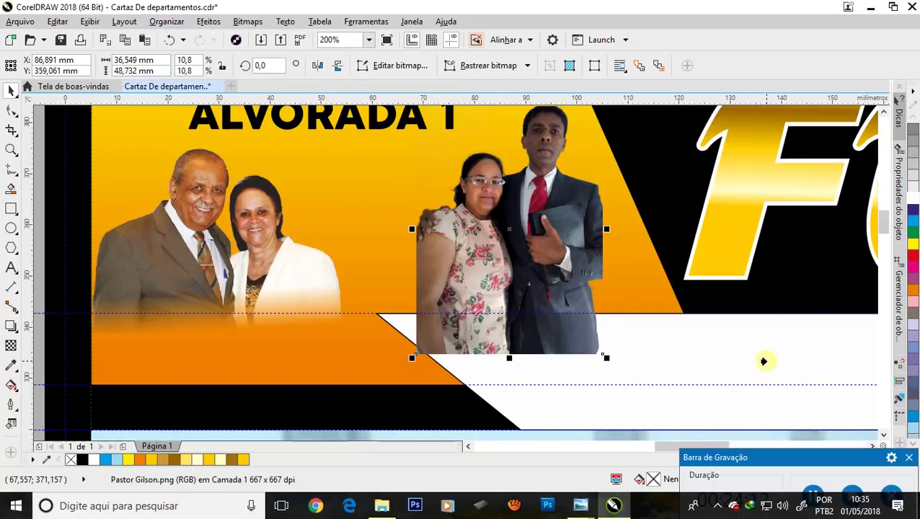
click(764, 361)
click(372, 222)
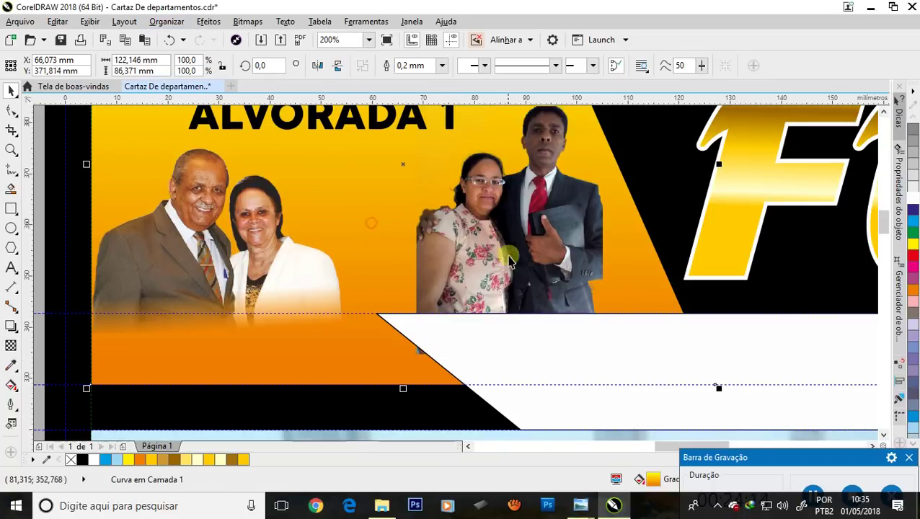
scroll(510, 261, down, 2)
click(302, 201)
Step: Nudge the older couple's photo slightly left within the orange header
scroll(443, 245, up, 1)
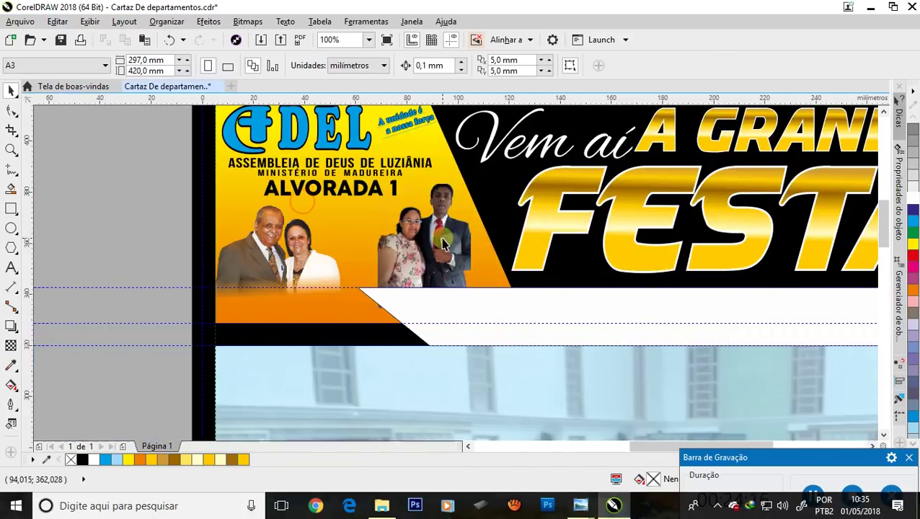
click(443, 245)
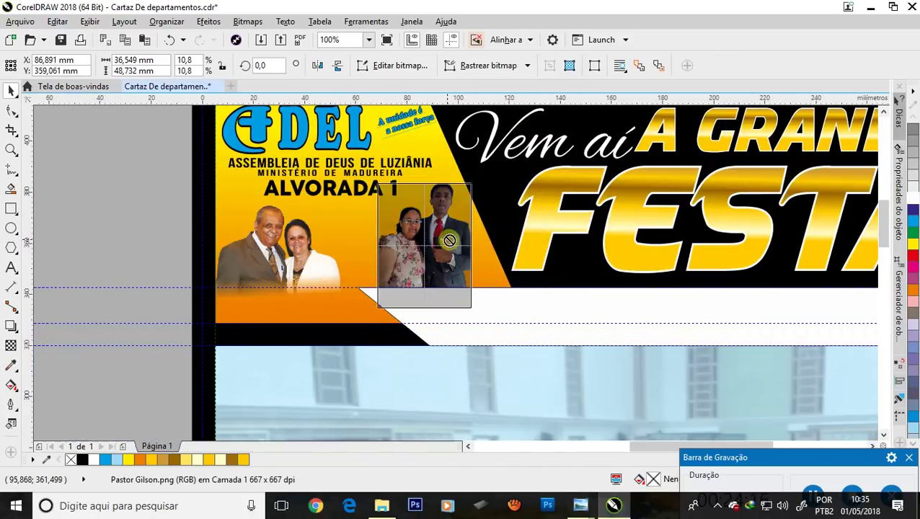
key(Delete)
click(287, 253)
drag(287, 254, 281, 249)
click(149, 224)
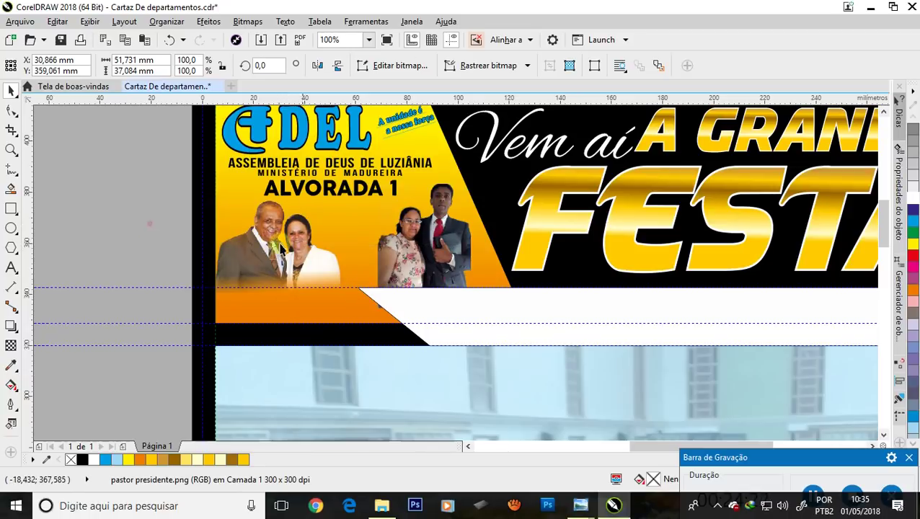
Step: Check the younger couple's photo, then deselect and review the finished header
click(410, 257)
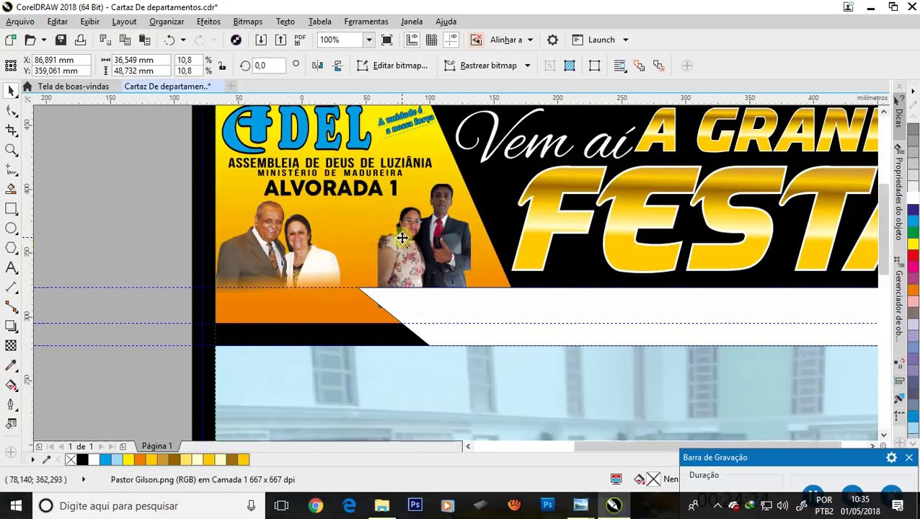
scroll(404, 246, down, 2)
scroll(592, 193, up, 4)
scroll(568, 191, down, 1)
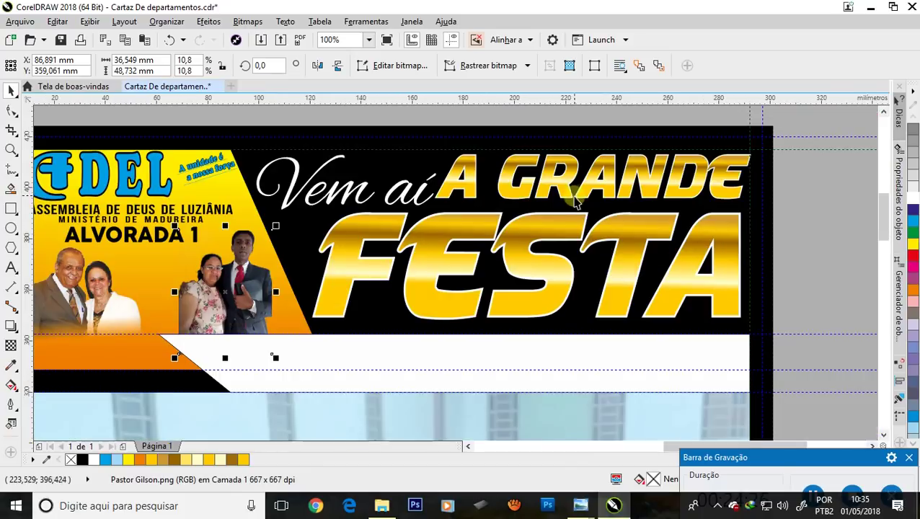
scroll(570, 188, down, 1)
scroll(570, 184, down, 1)
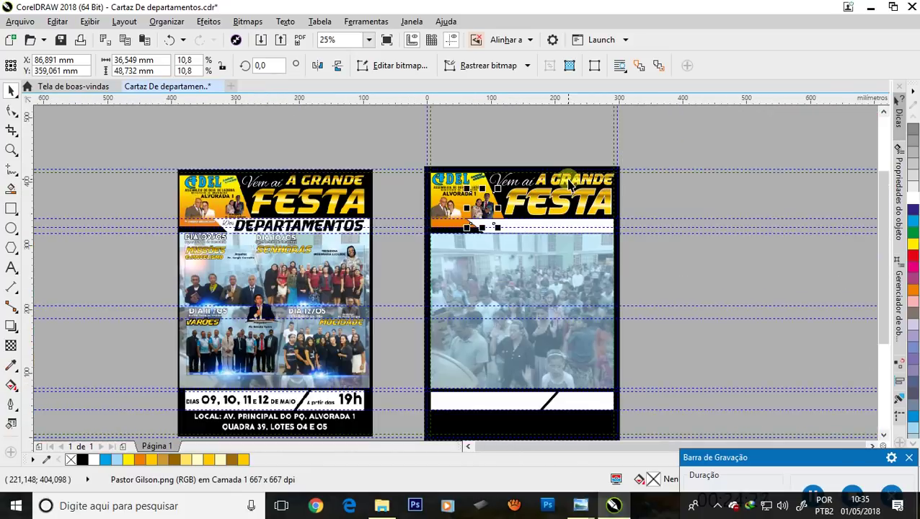
click(401, 190)
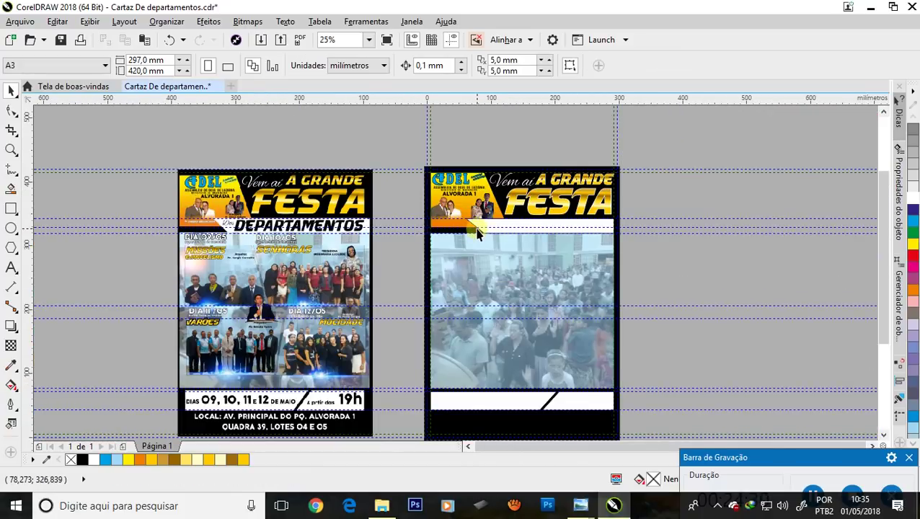
scroll(281, 283, up, 1)
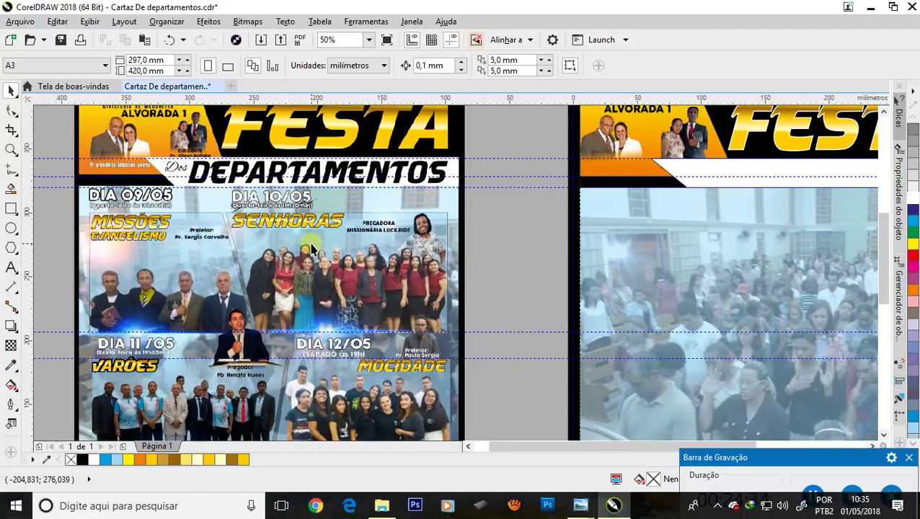
scroll(311, 249, down, 1)
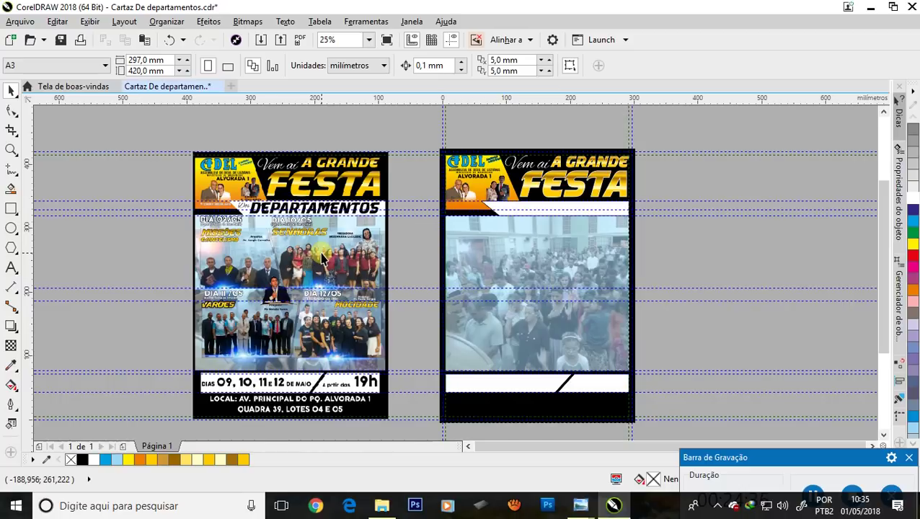
scroll(323, 258, up, 1)
scroll(279, 232, down, 1)
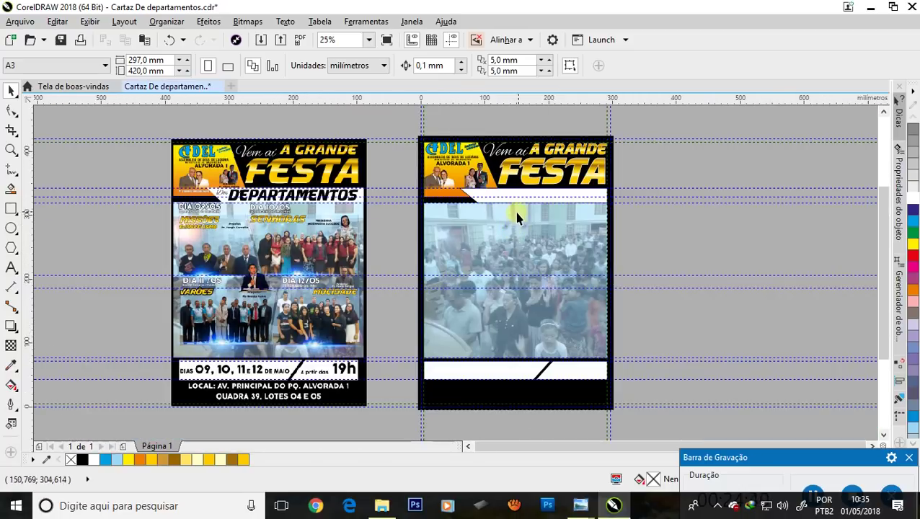
scroll(589, 220, up, 1)
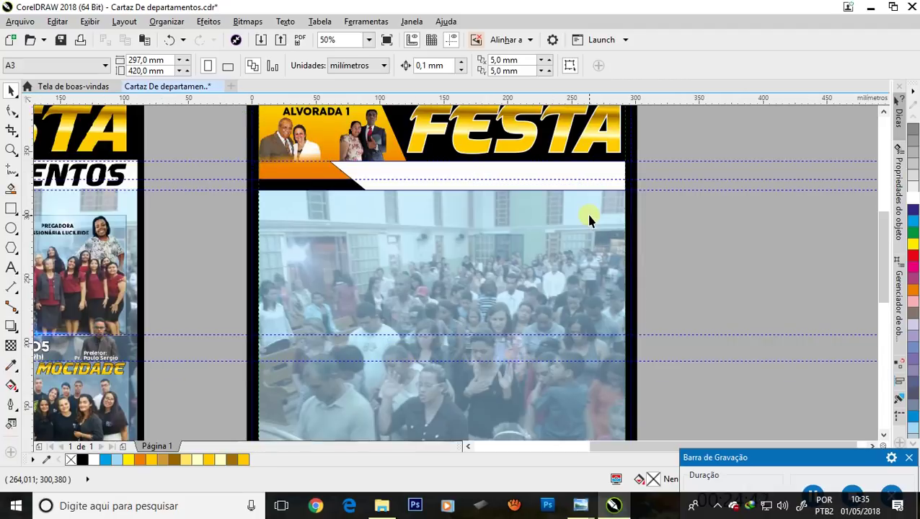
Step: Draw two white-filled rectangles over the upper and lower parts of the crowd photo
click(10, 208)
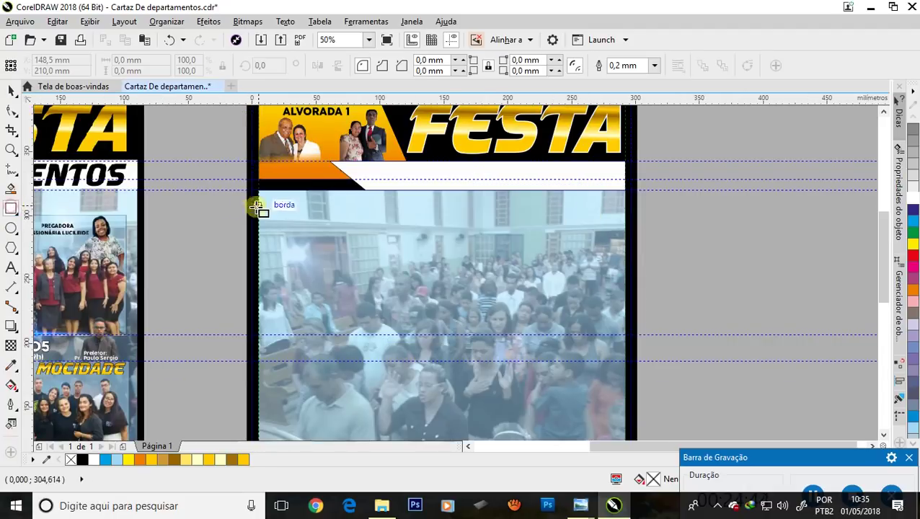
mouse_move(259, 190)
mouse_down()
mouse_move(339, 330)
mouse_move(626, 334)
mouse_up()
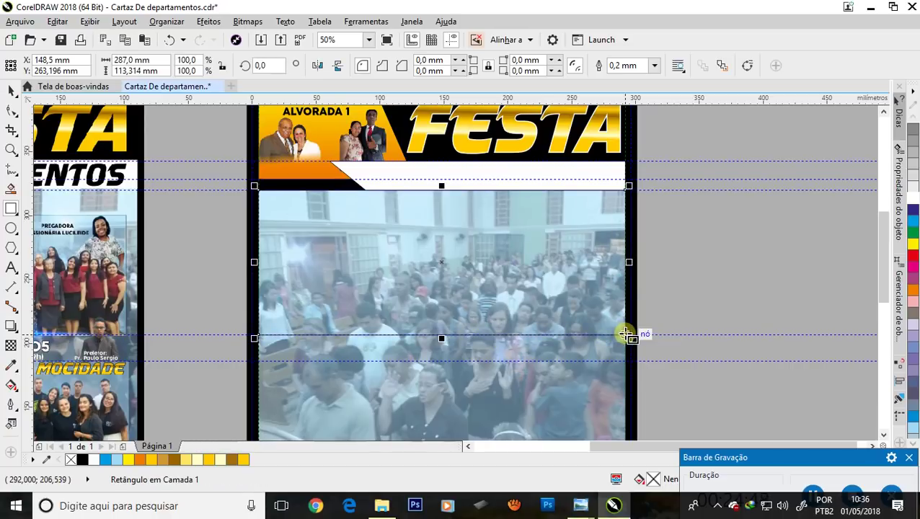
click(913, 199)
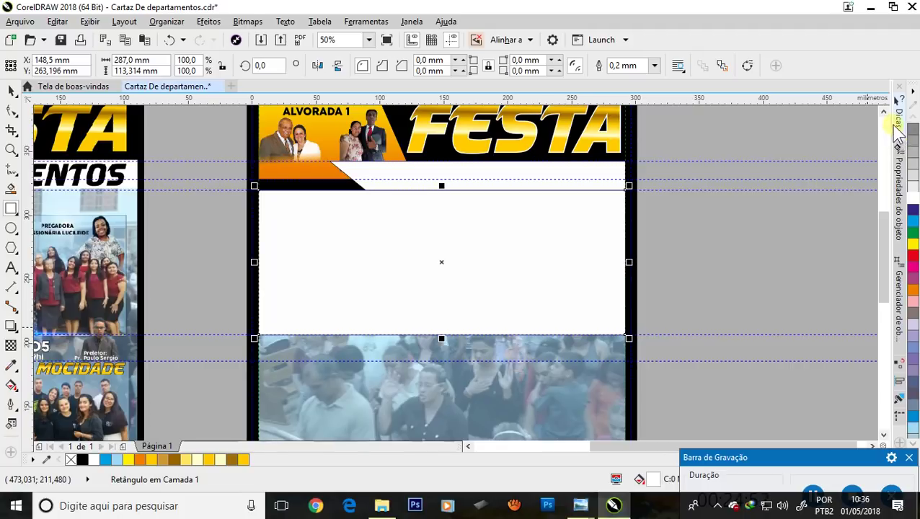
scroll(489, 201, down, 2)
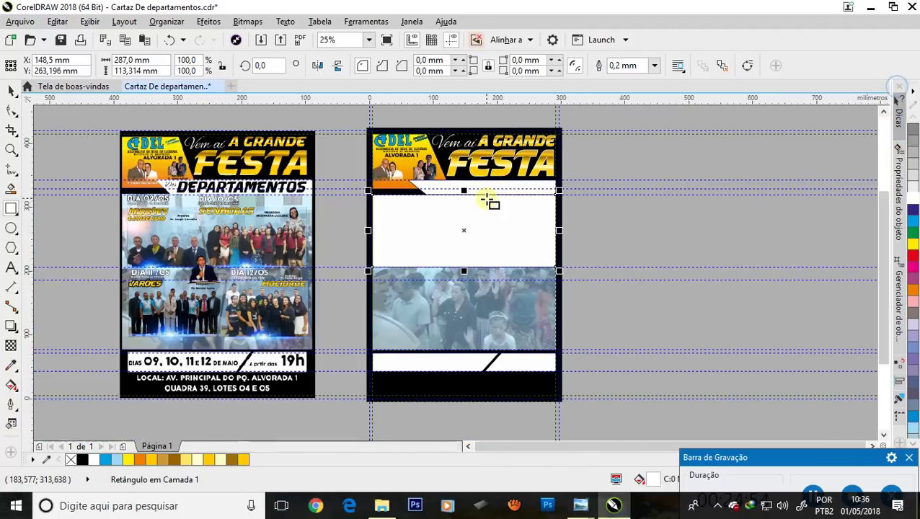
scroll(418, 319, up, 2)
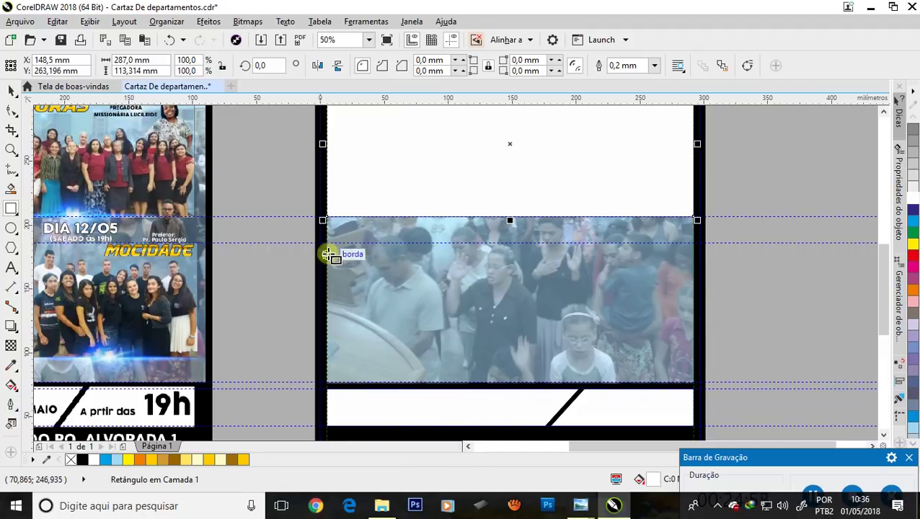
drag(328, 243, 697, 376)
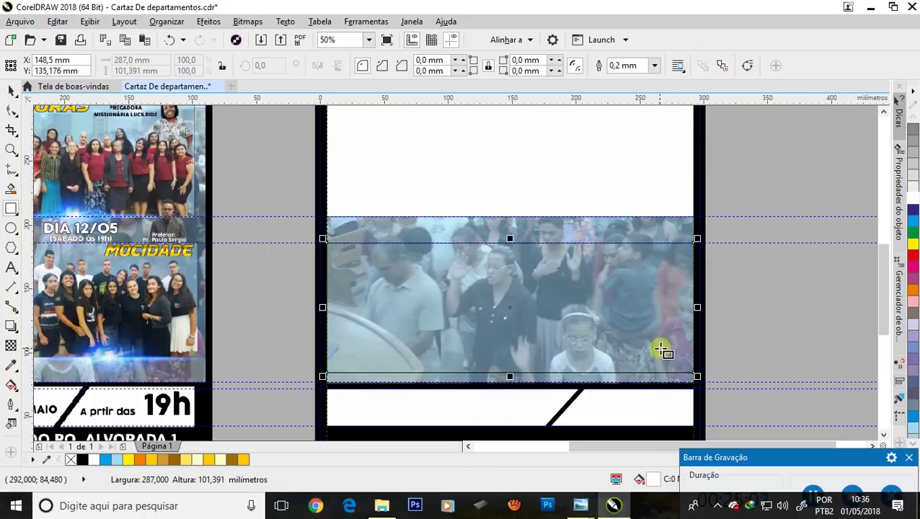
click(913, 196)
scroll(644, 266, down, 3)
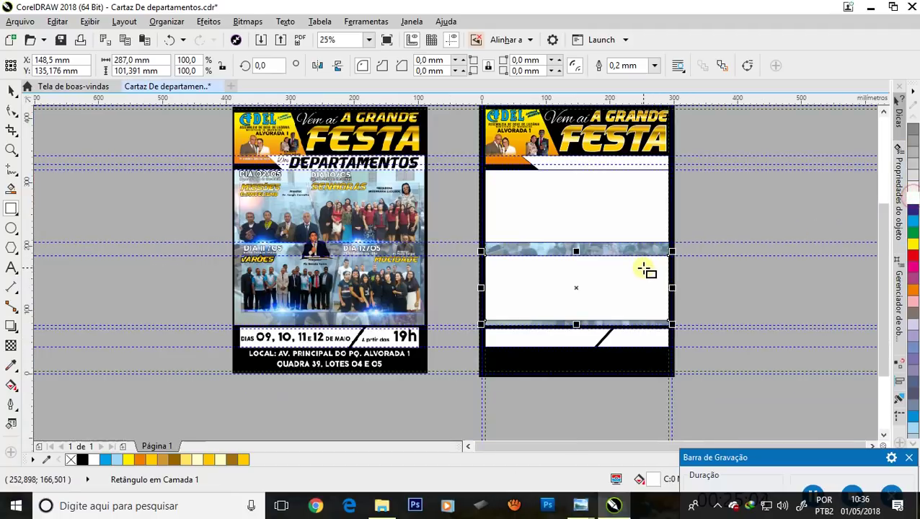
scroll(376, 298, up, 5)
scroll(366, 269, down, 1)
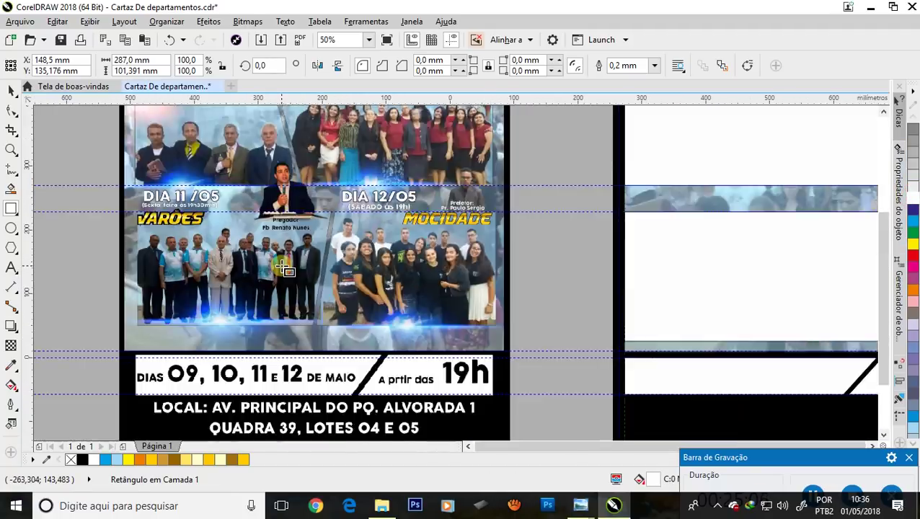
scroll(433, 246, down, 1)
Step: Select both white rectangles together
click(12, 86)
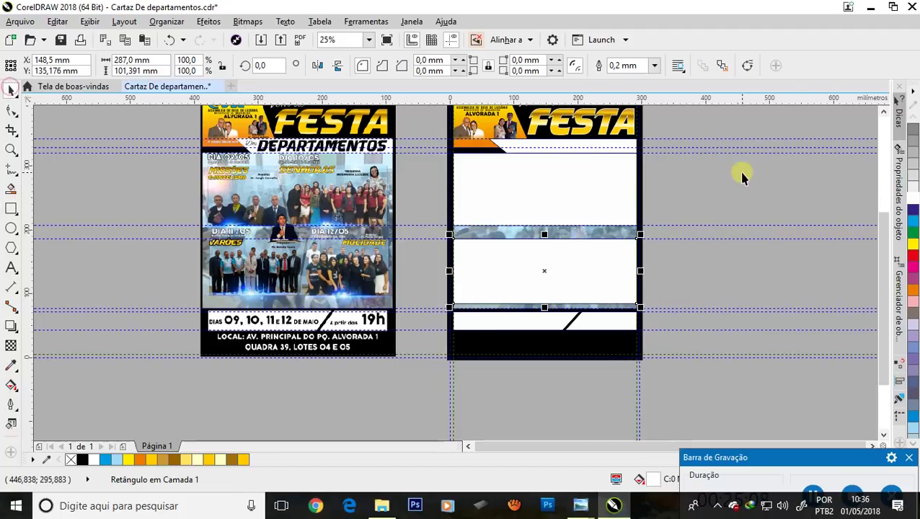
click(723, 184)
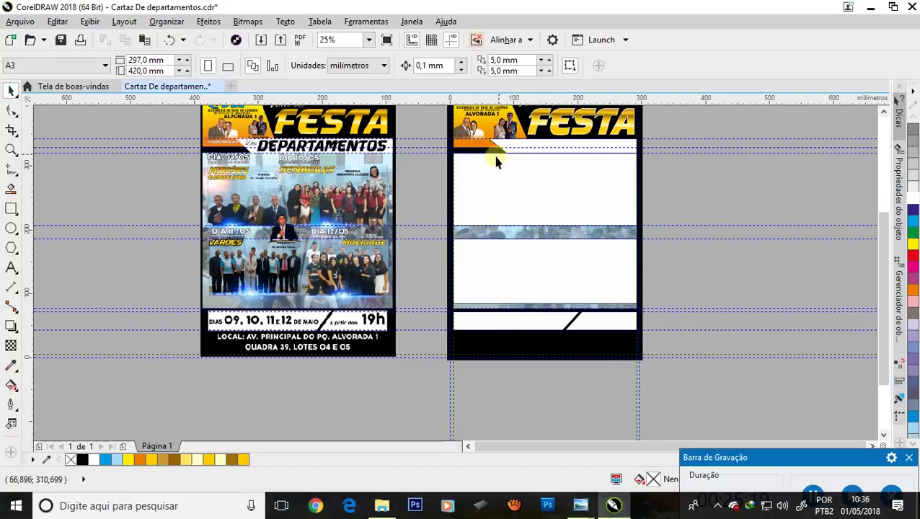
scroll(511, 148, up, 2)
scroll(511, 160, down, 2)
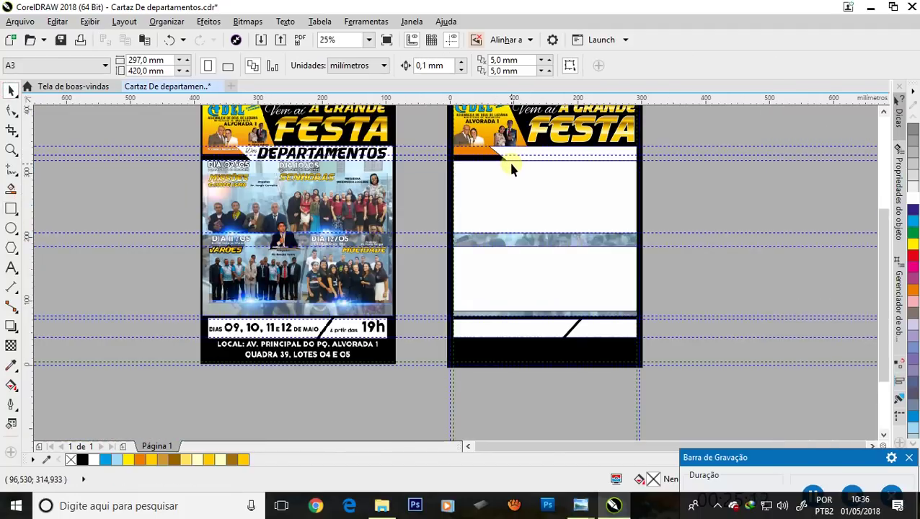
click(566, 178)
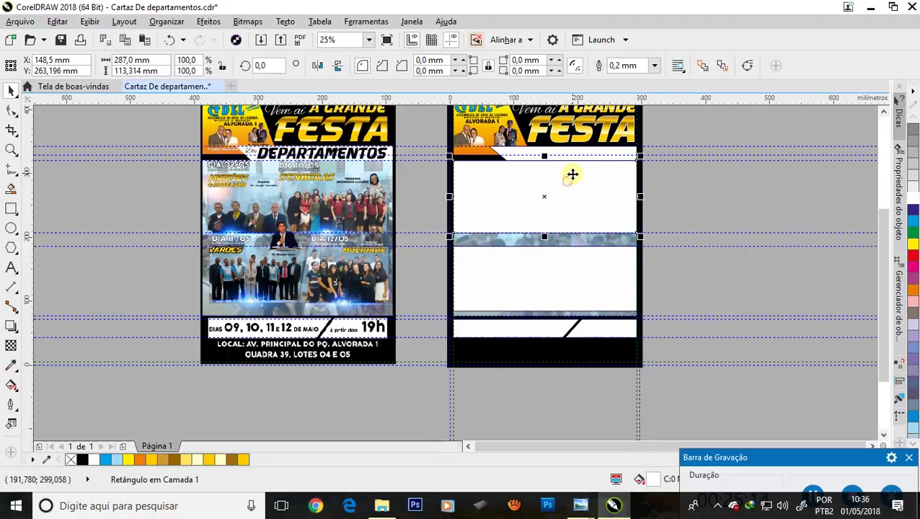
scroll(549, 185, up, 2)
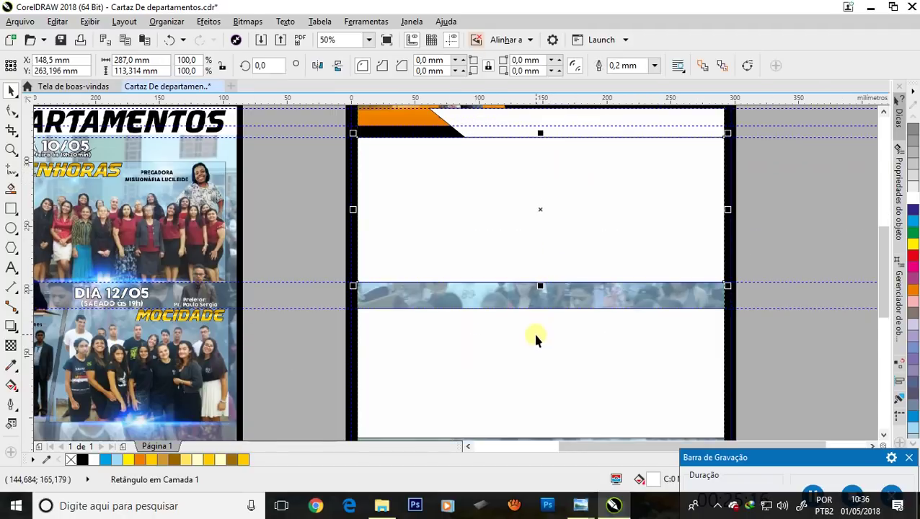
scroll(513, 223, down, 2)
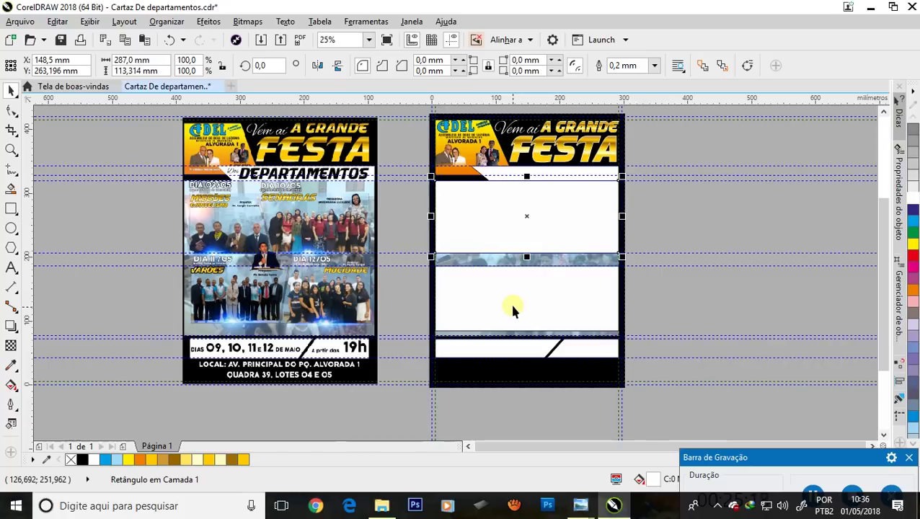
shift+click(513, 312)
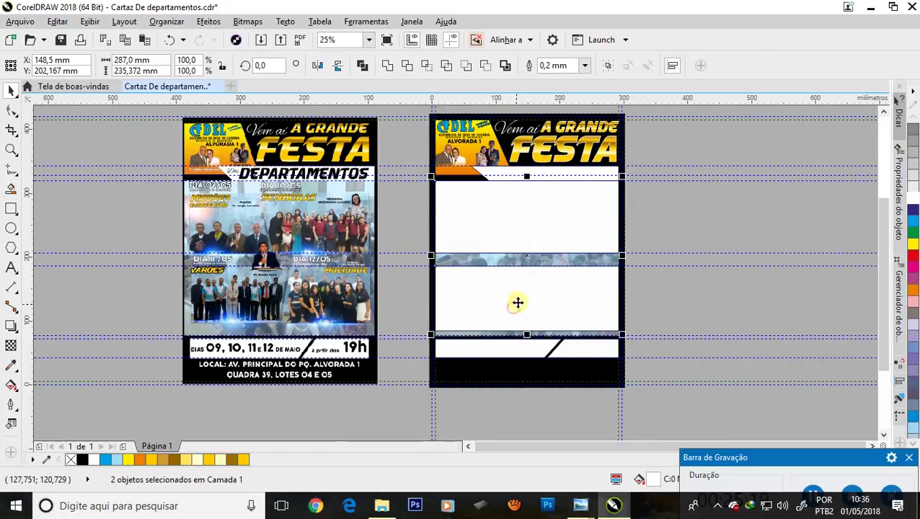
Step: Apply uniform transparency to the two white rectangles
click(11, 346)
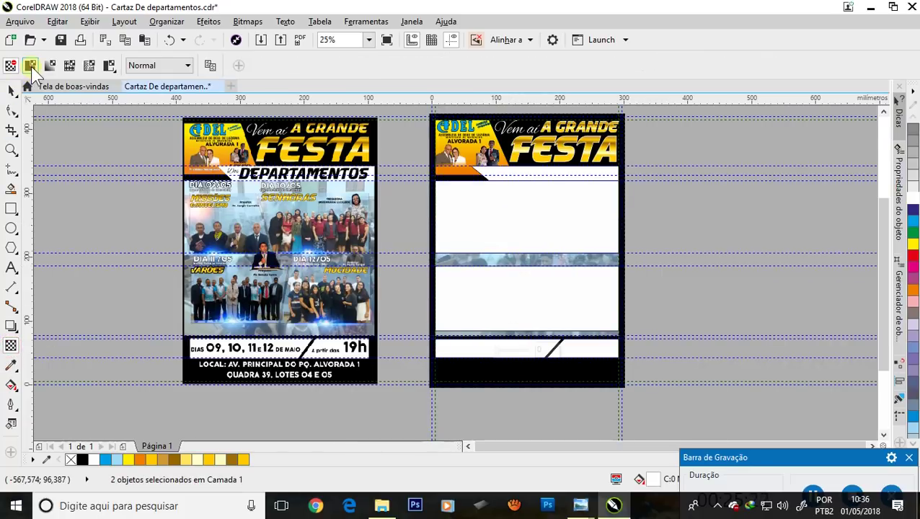
click(29, 65)
click(11, 88)
click(85, 136)
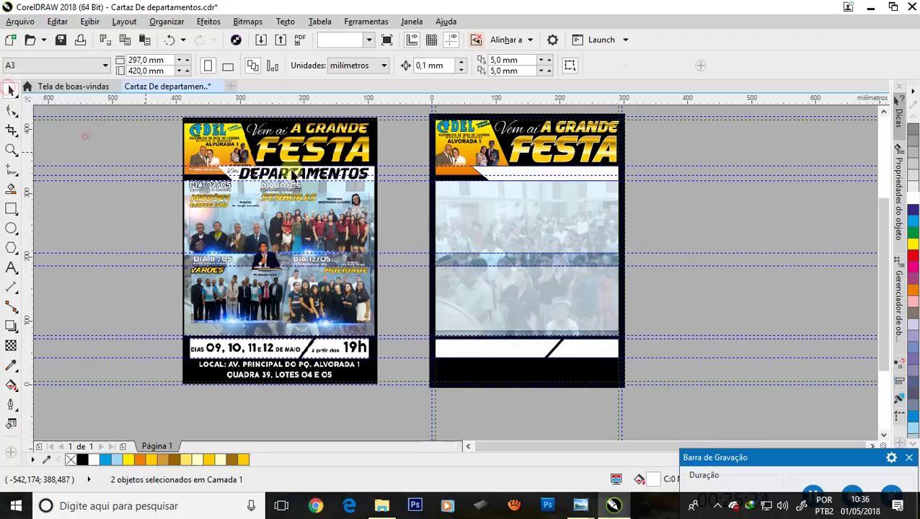
scroll(549, 205, up, 3)
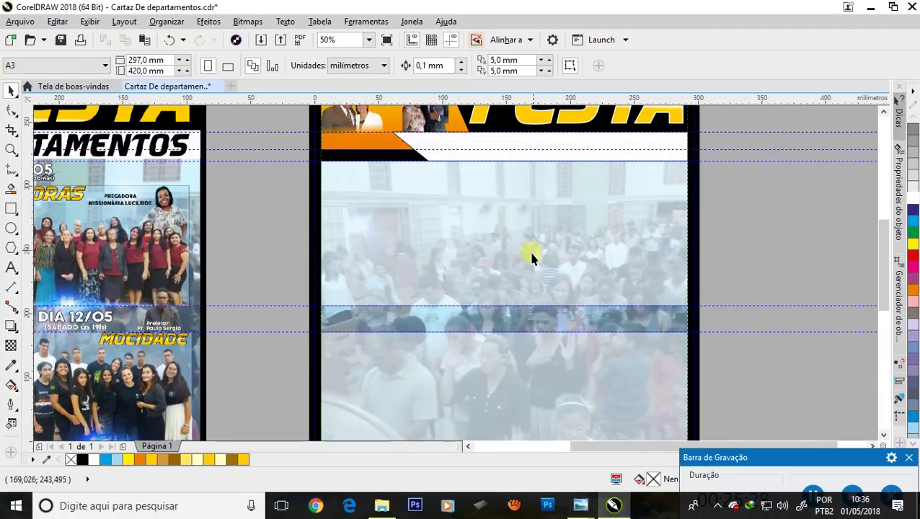
scroll(532, 257, down, 3)
scroll(524, 269, up, 5)
scroll(516, 323, down, 2)
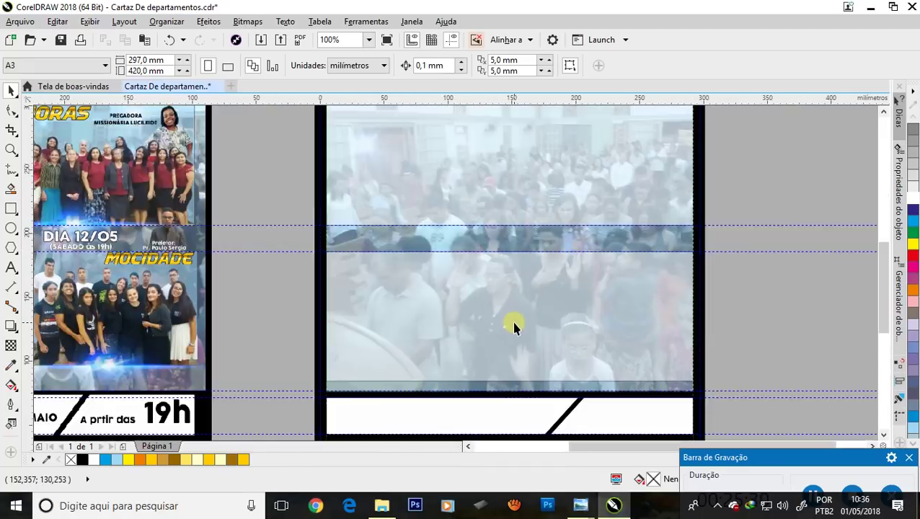
scroll(518, 322, down, 2)
Step: Select the upper rectangle and adjust its transparency, trying 24 then 57
click(644, 231)
scroll(507, 203, up, 2)
click(499, 249)
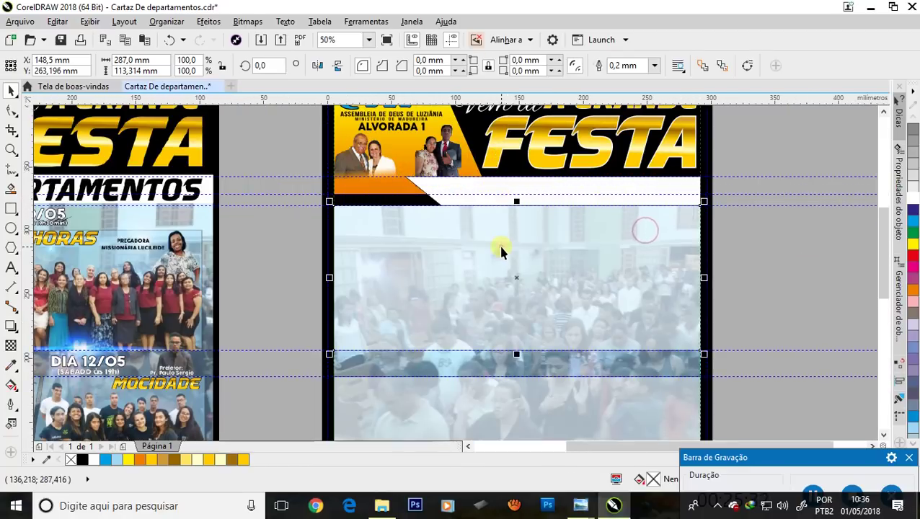
click(10, 348)
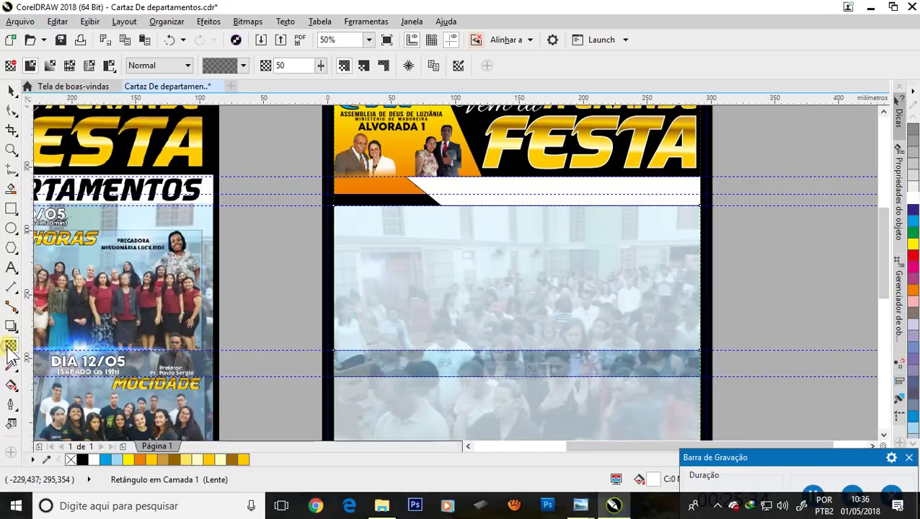
click(320, 69)
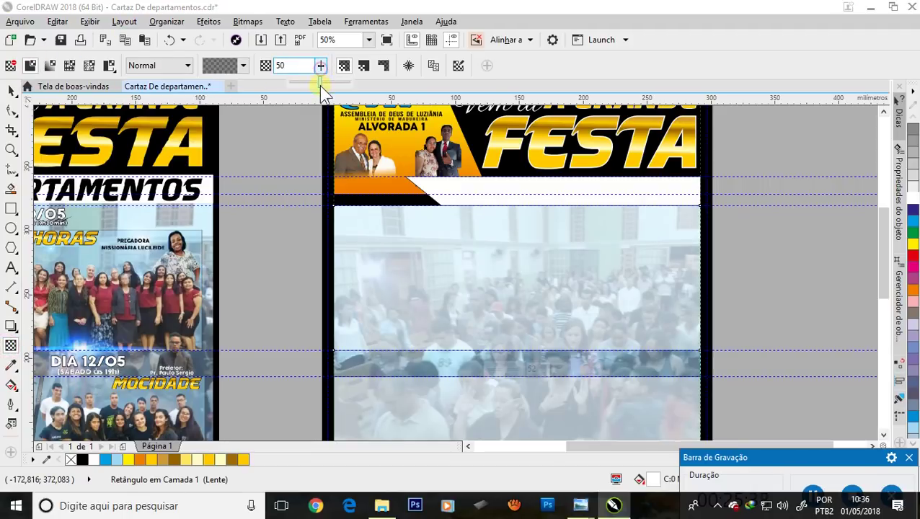
drag(320, 86, 304, 86)
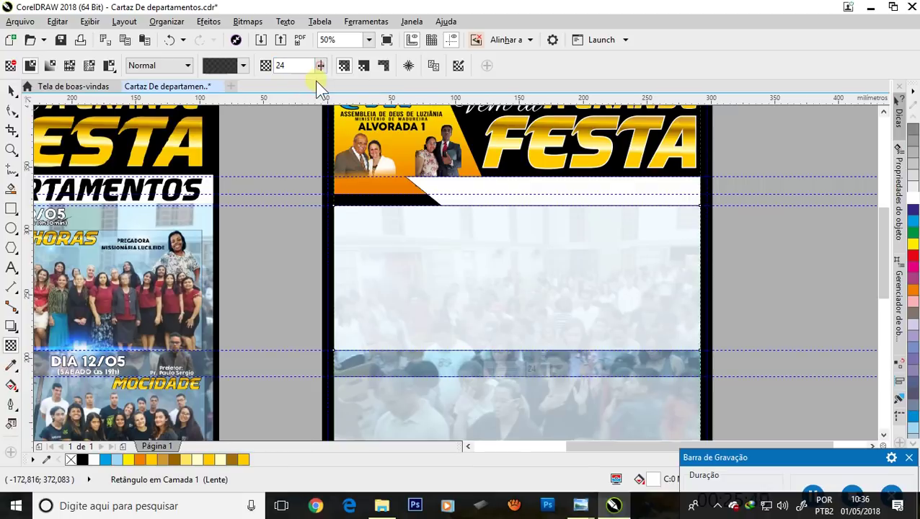
click(321, 69)
drag(320, 86, 339, 87)
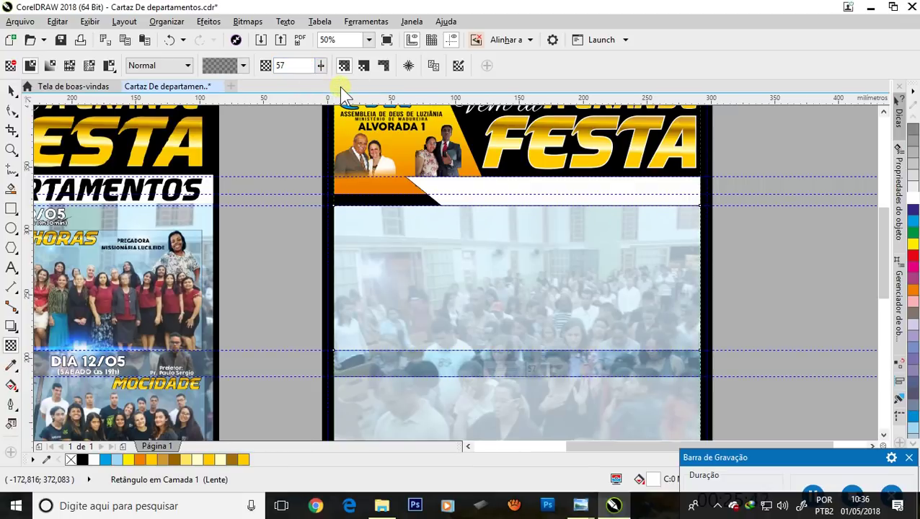
Step: Nudge the overlay's transparency up to 62 and reselect the overlay rectangle
scroll(612, 329, up, 1)
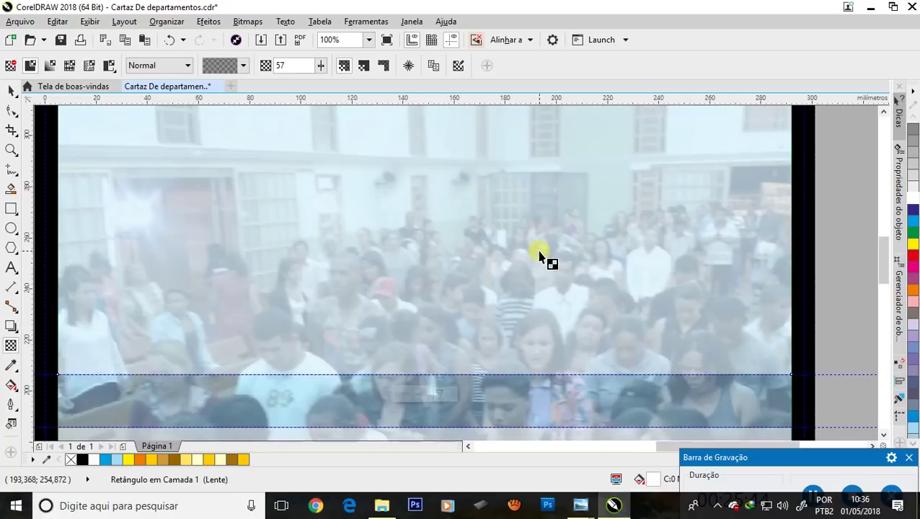
scroll(425, 153, down, 1)
click(321, 67)
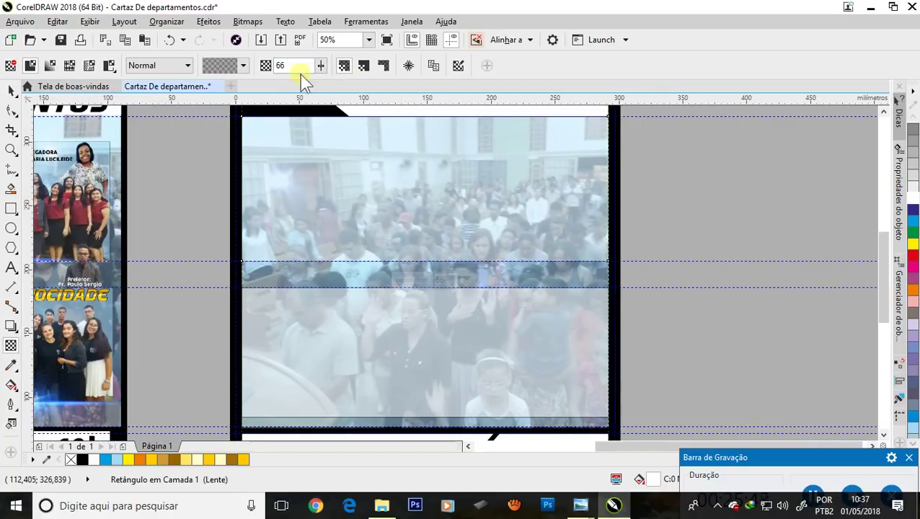
scroll(550, 212, down, 1)
scroll(507, 222, up, 1)
scroll(505, 220, up, 1)
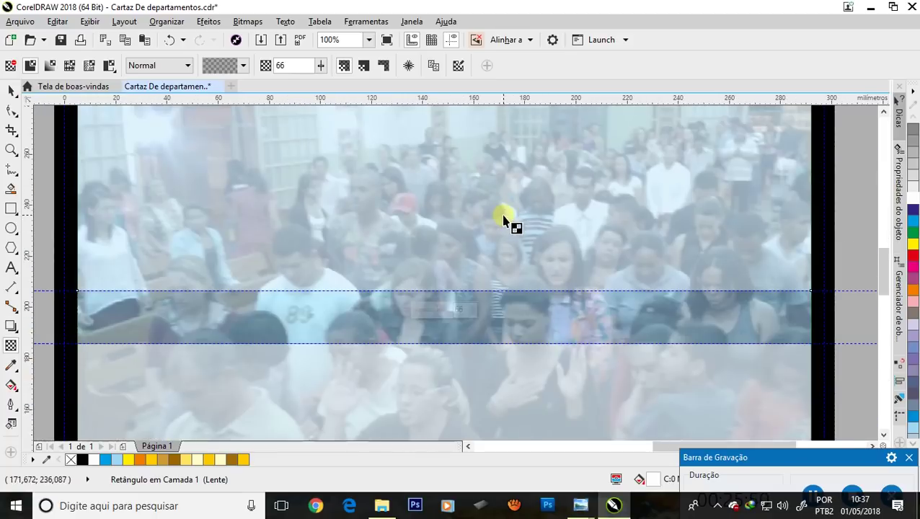
scroll(512, 231, down, 2)
scroll(508, 292, up, 1)
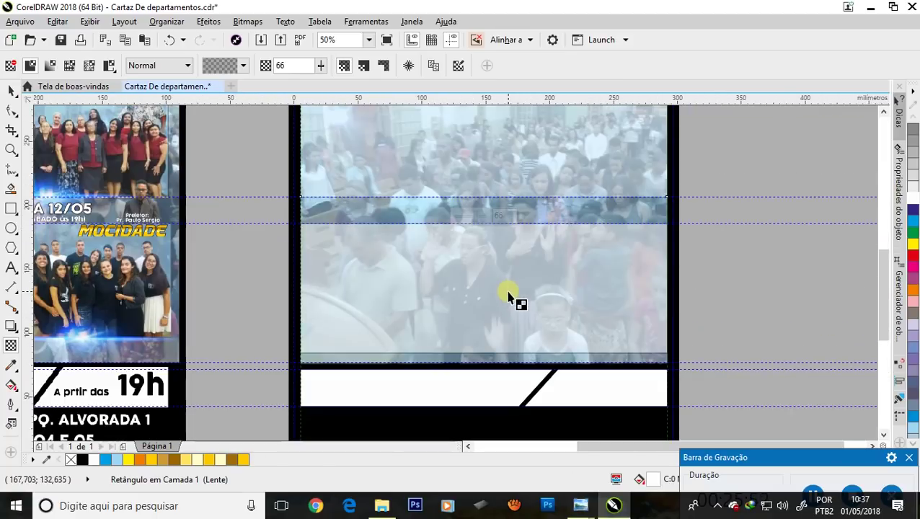
click(11, 89)
click(446, 328)
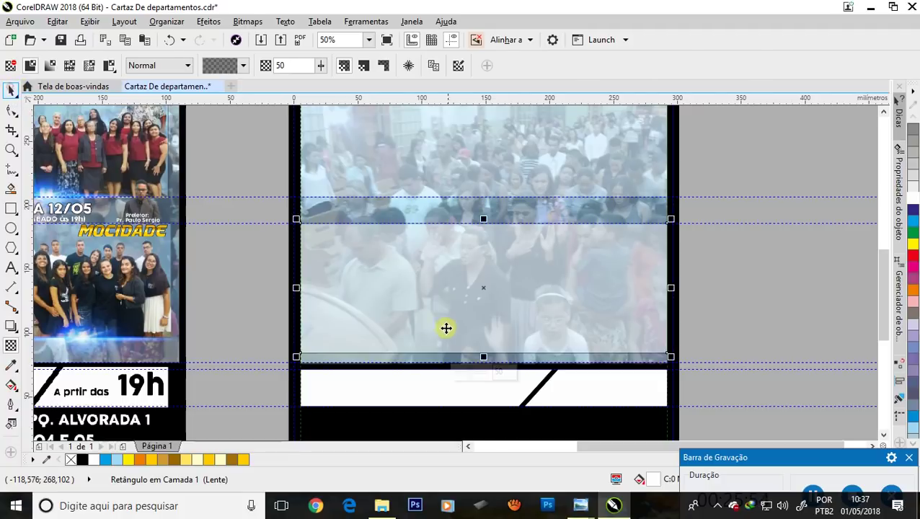
key(space)
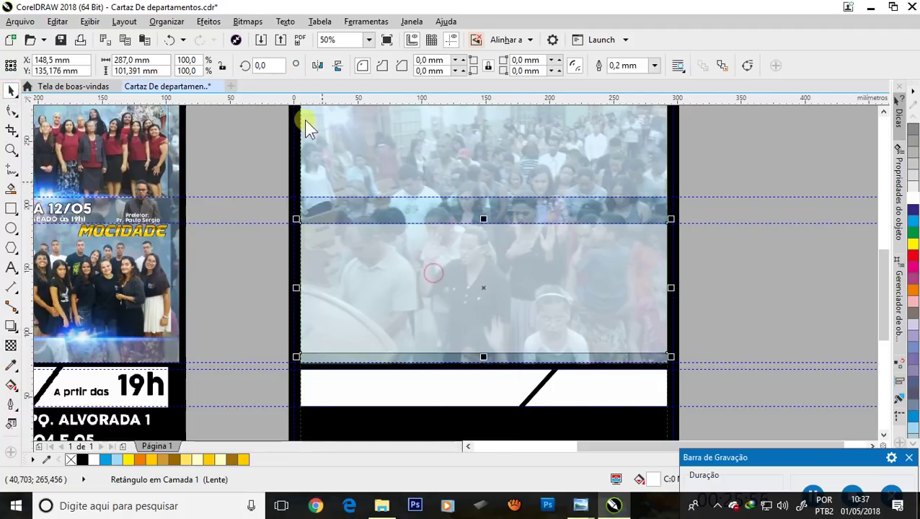
Step: Raise the overlay's transparency to about 68 and clear the selection
click(11, 345)
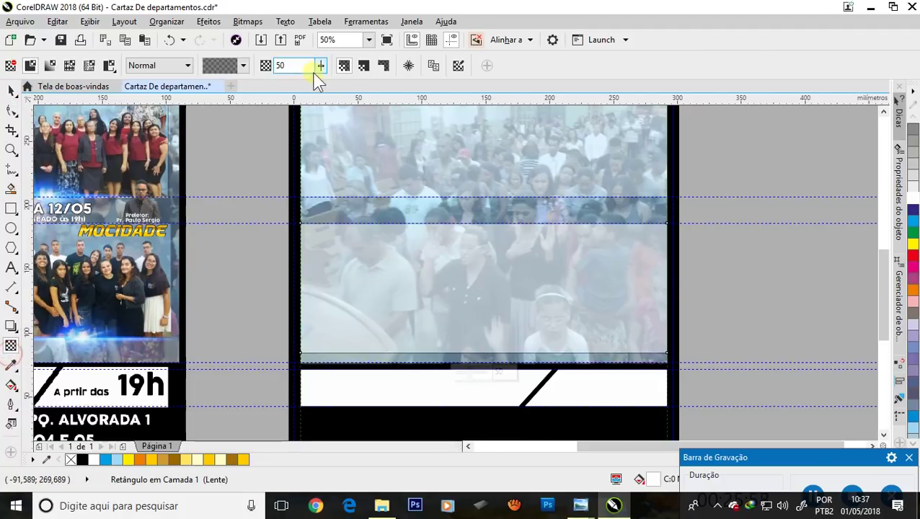
drag(321, 66, 325, 85)
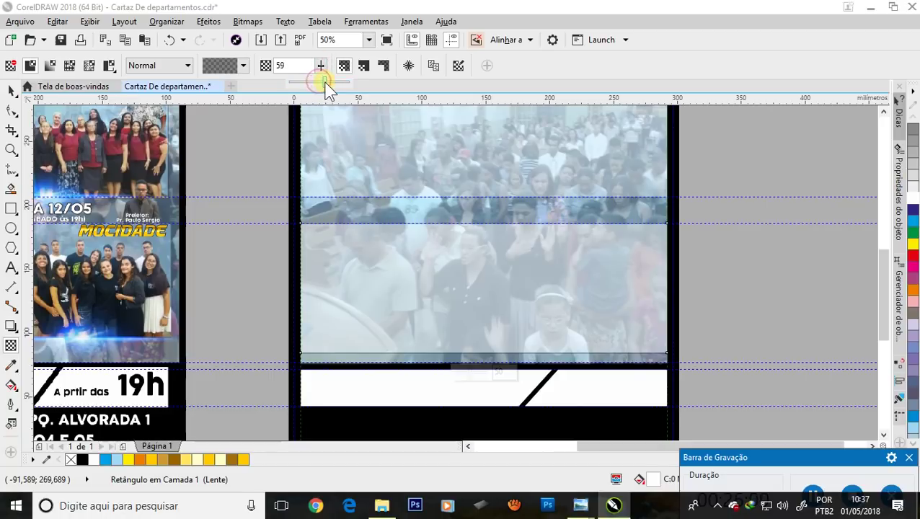
scroll(513, 269, down, 2)
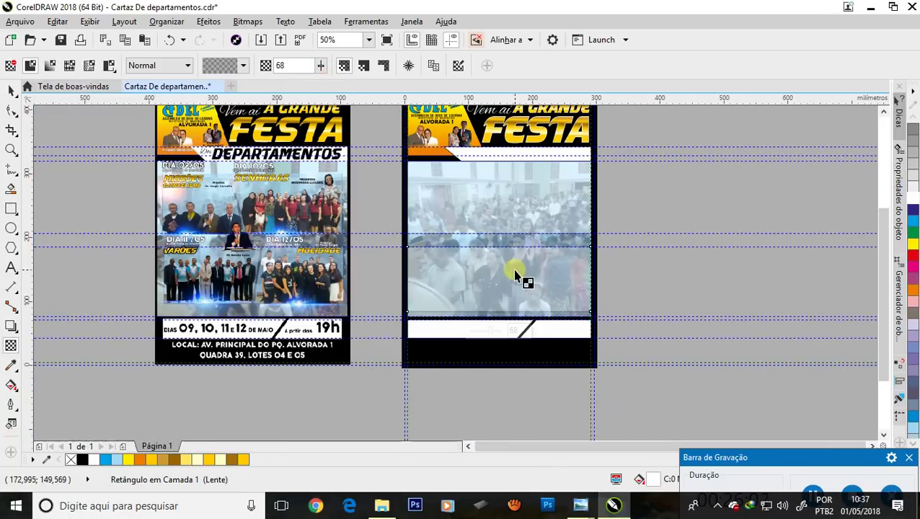
click(10, 90)
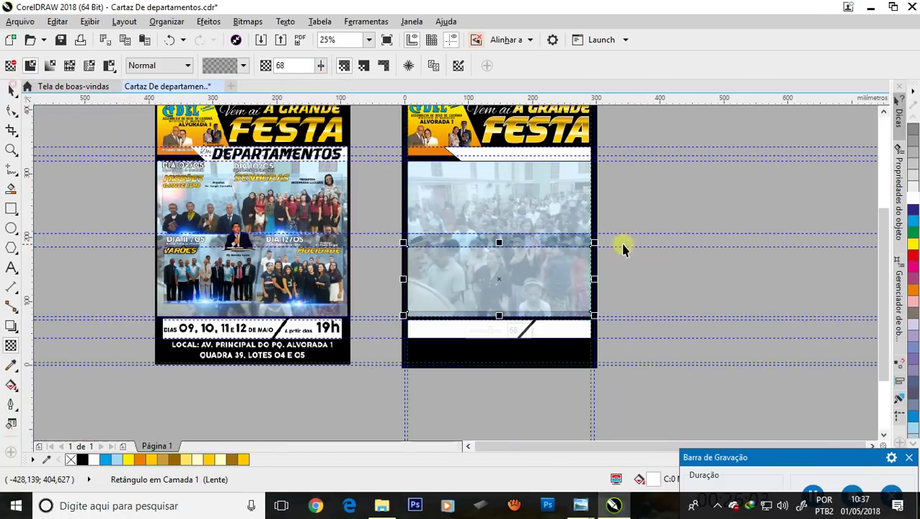
click(687, 196)
scroll(505, 296, down, 2)
scroll(485, 236, up, 2)
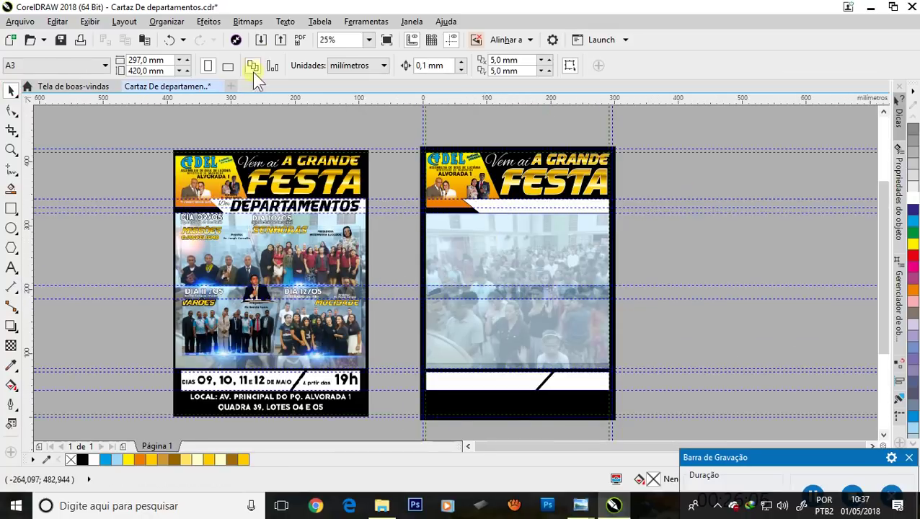
Step: Import the Senhoras group photo and place it on the canvas
click(261, 41)
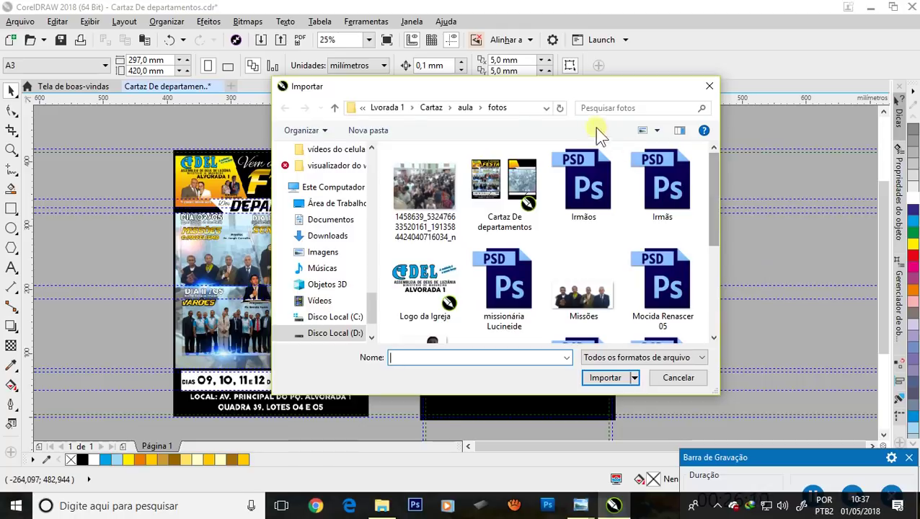
mouse_move(525, 91)
mouse_down()
mouse_move(845, 245)
mouse_move(581, 87)
mouse_move(560, 63)
mouse_up()
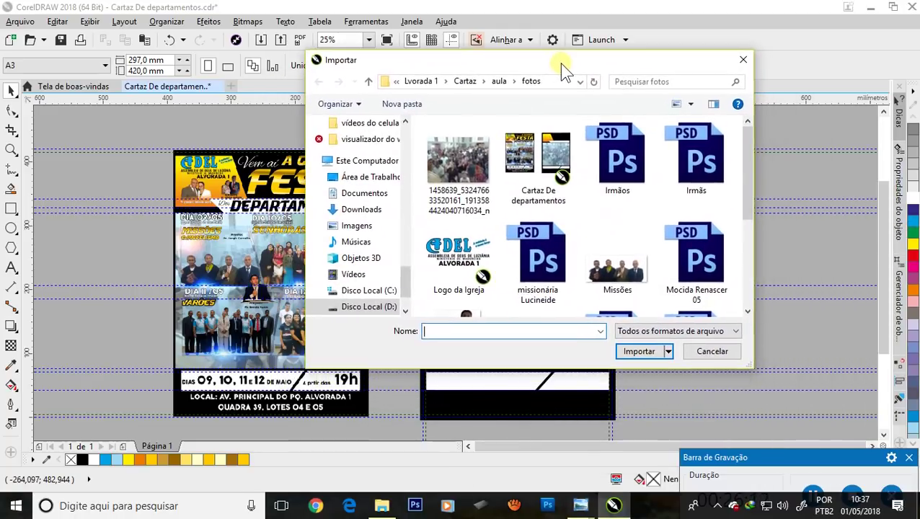
drag(749, 151, 755, 241)
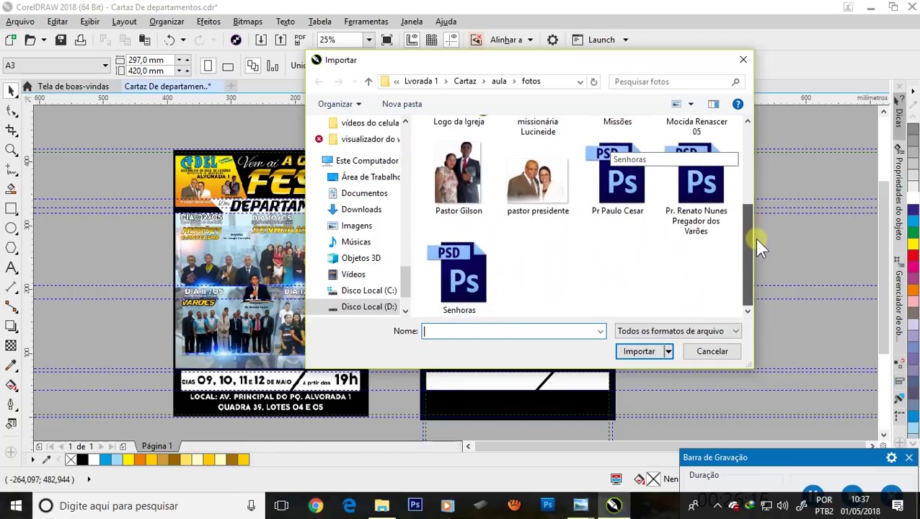
click(455, 285)
click(653, 378)
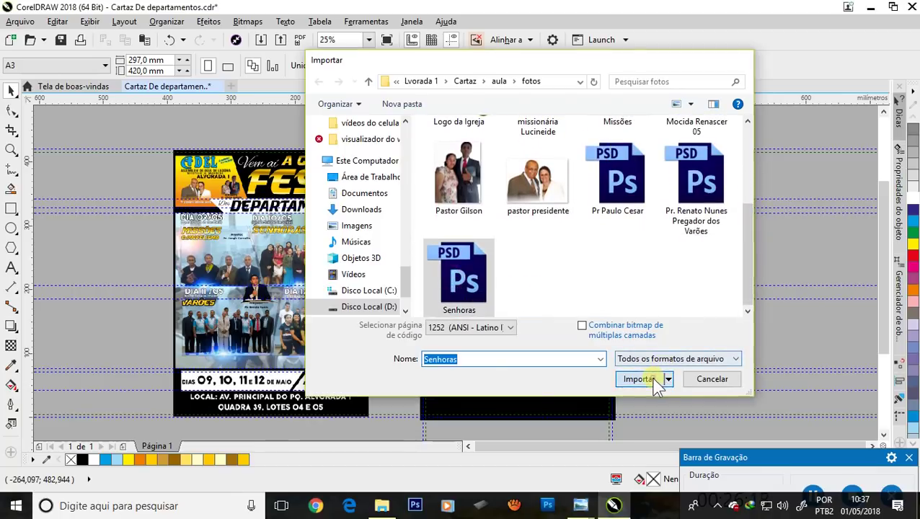
click(623, 230)
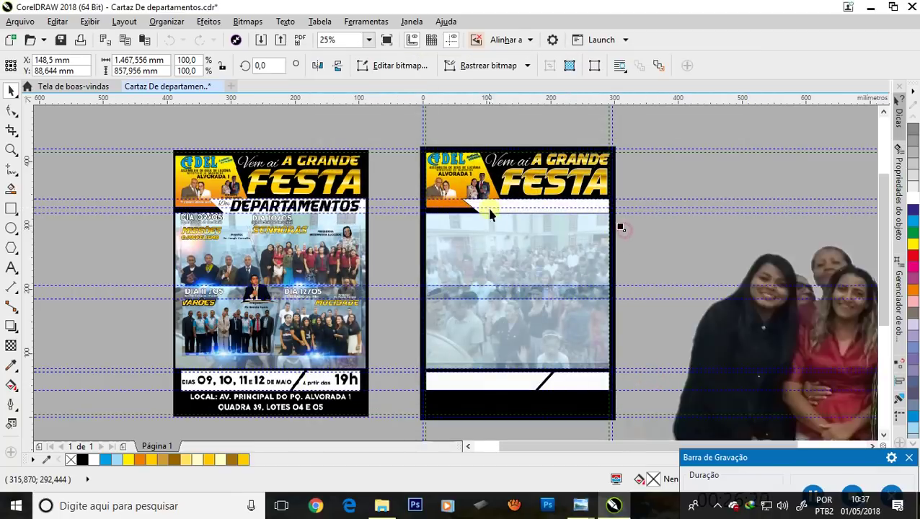
scroll(470, 205, down, 1)
scroll(495, 220, down, 1)
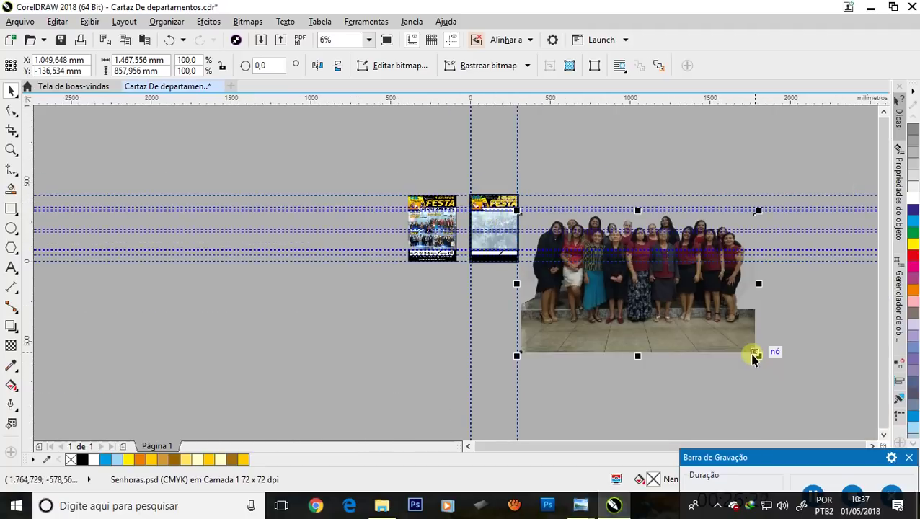
Step: Shrink the Senhoras photo to about 14.4% and move it onto the right poster
drag(757, 356, 598, 260)
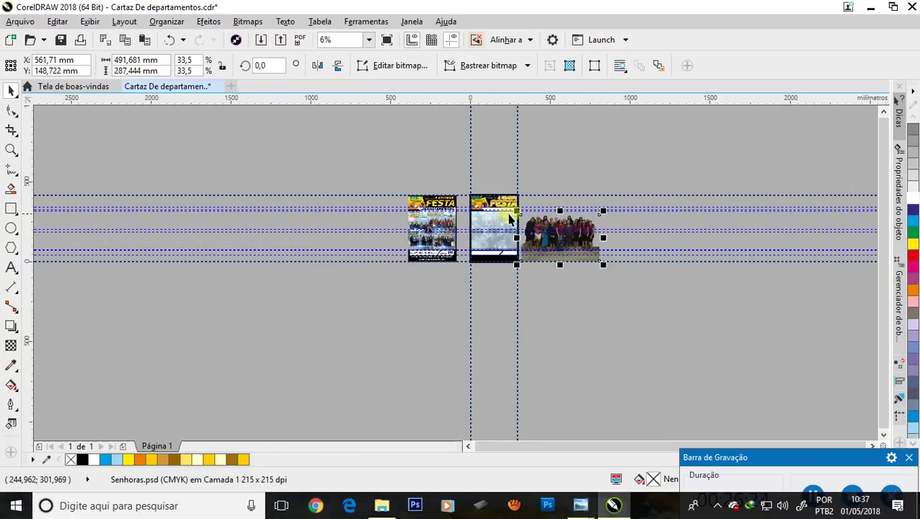
scroll(501, 215, up, 1)
scroll(490, 219, up, 1)
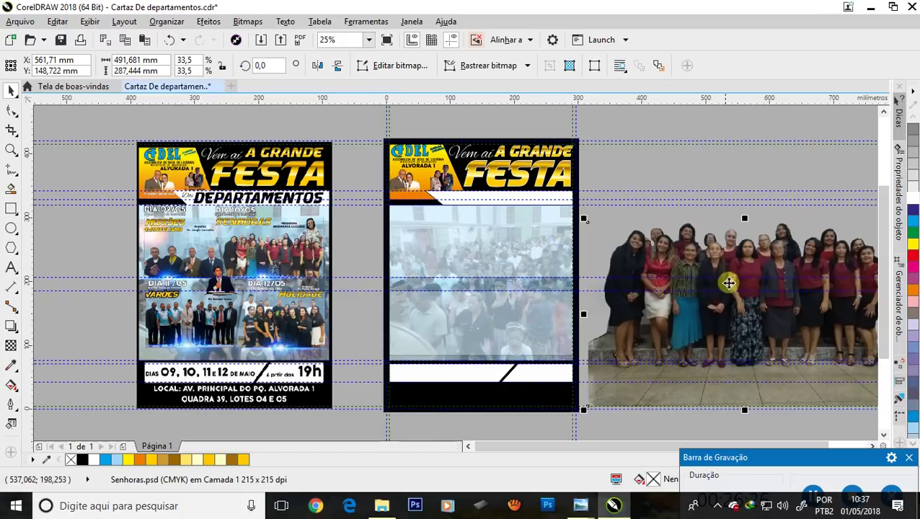
drag(685, 260, 586, 228)
scroll(540, 209, up, 1)
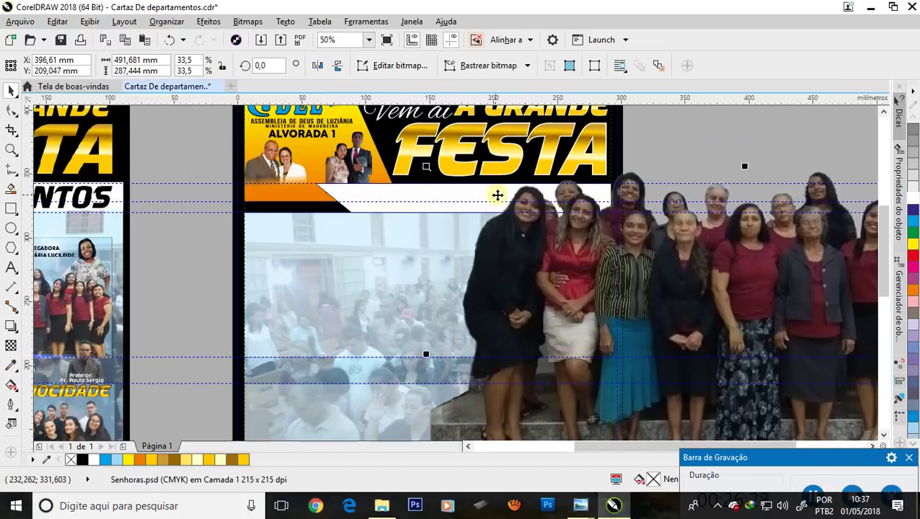
scroll(497, 196, down, 1)
drag(775, 370, 596, 266)
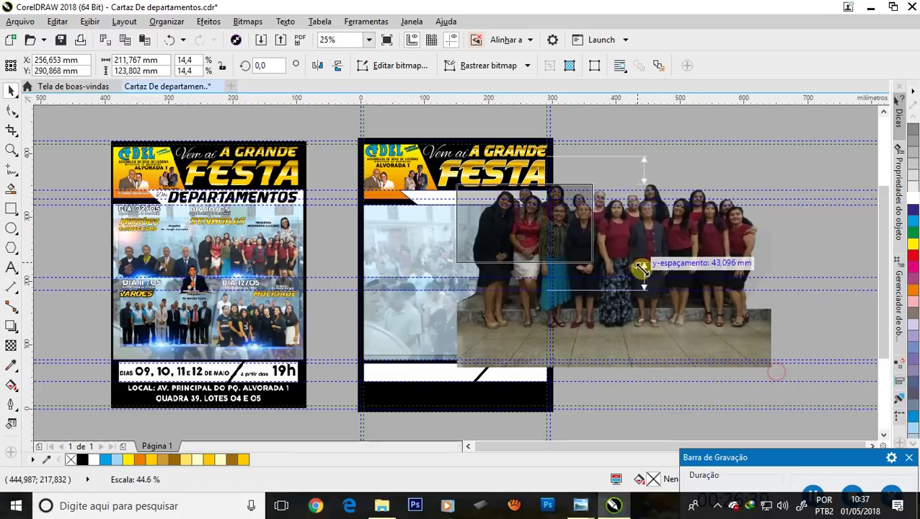
scroll(503, 190, up, 1)
Step: Fine-tune the Senhoras photo to about 10.2% scale in the crowd area's upper right
drag(512, 254, 516, 305)
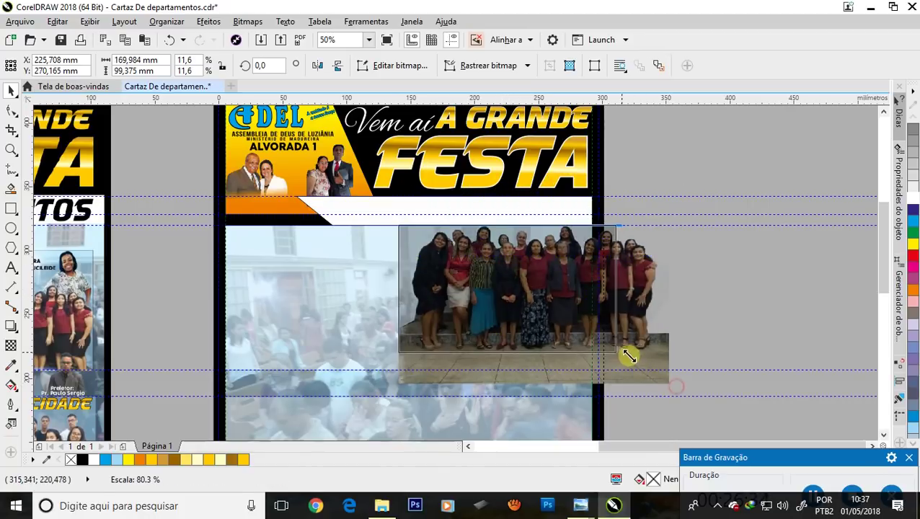
drag(674, 387, 617, 355)
scroll(488, 329, up, 1)
drag(472, 273, 461, 309)
scroll(438, 284, down, 1)
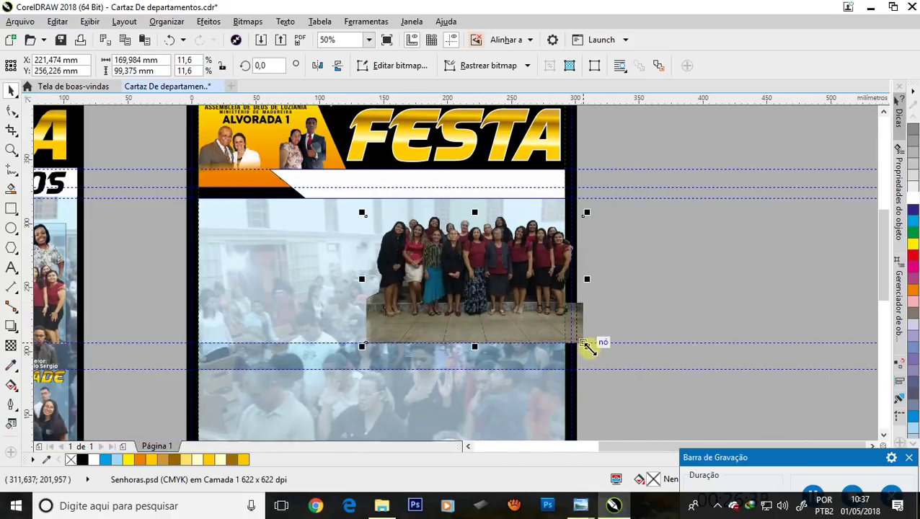
drag(587, 347, 567, 332)
scroll(551, 342, up, 1)
drag(504, 272, 514, 295)
scroll(513, 295, down, 1)
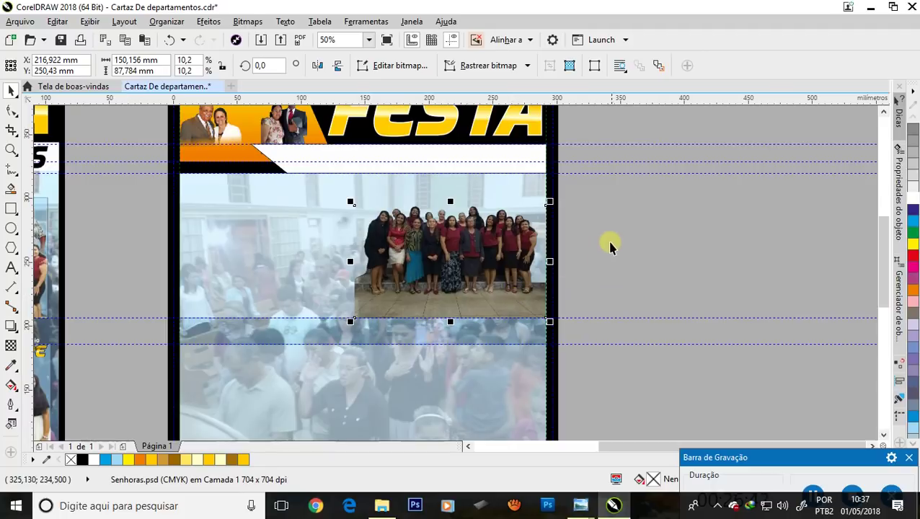
click(589, 233)
scroll(581, 235, down, 1)
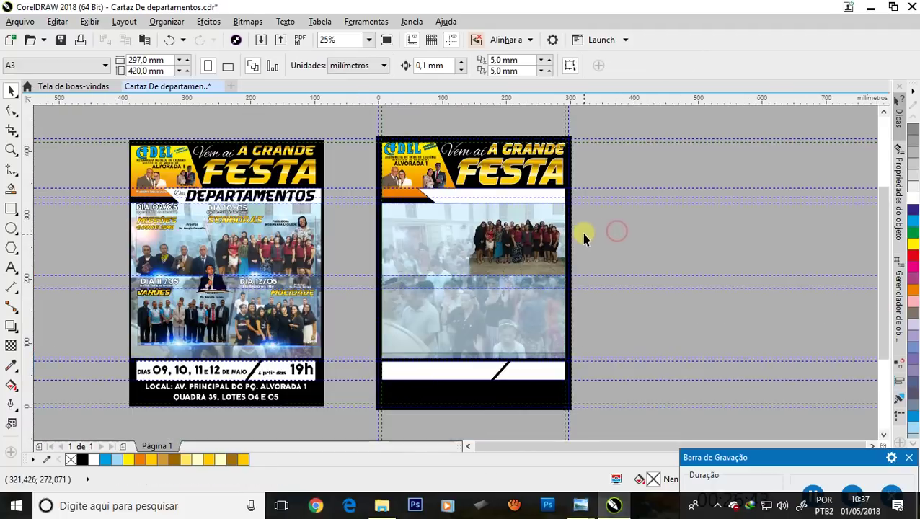
Step: Import the Missões men's photo and place it on the canvas
click(261, 41)
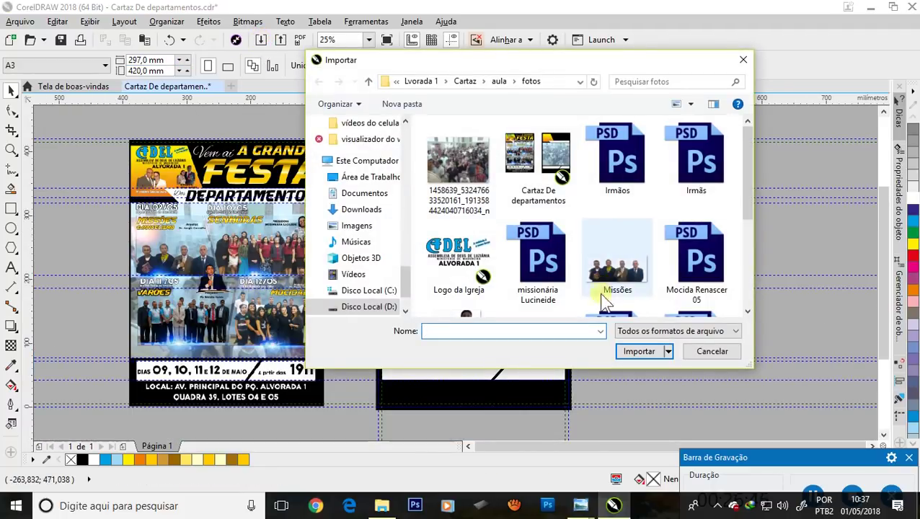
click(609, 273)
click(640, 353)
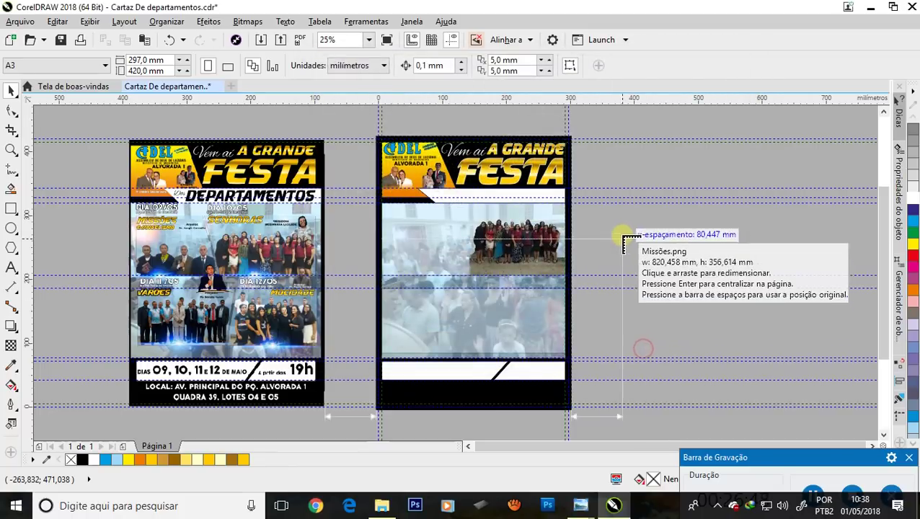
click(601, 212)
scroll(581, 215, down, 1)
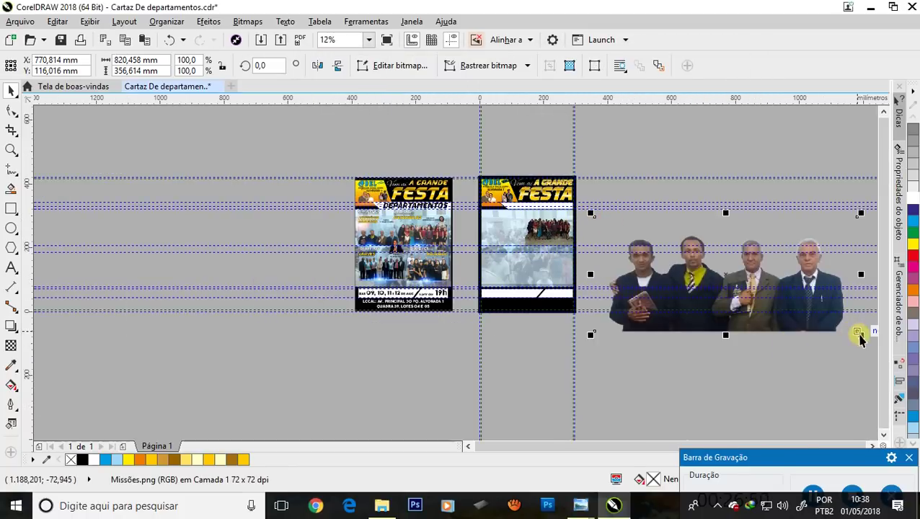
Step: Scale the Missões photo to about 17% and fit it left of the Senhoras group
mouse_move(860, 340)
mouse_down()
mouse_move(706, 268)
mouse_move(478, 232)
mouse_up()
scroll(526, 232, up, 1)
scroll(469, 224, up, 1)
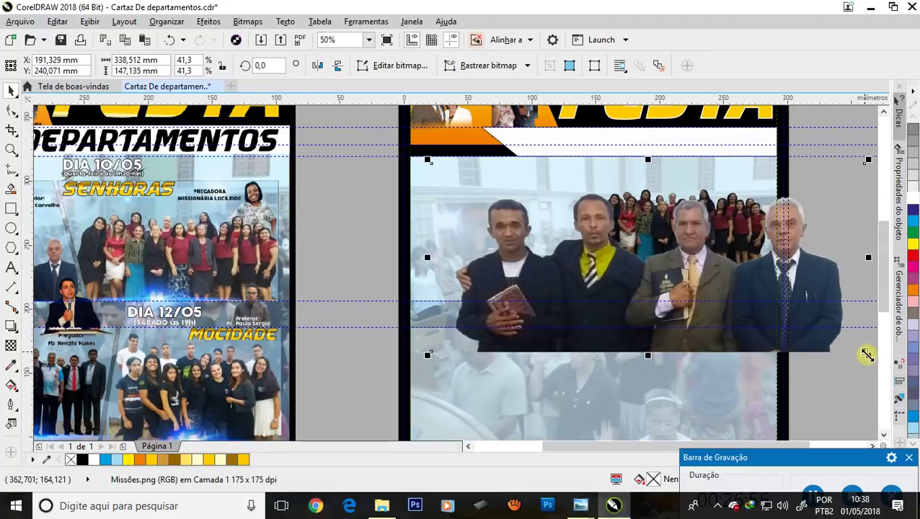
drag(867, 355, 489, 234)
scroll(488, 232, down, 1)
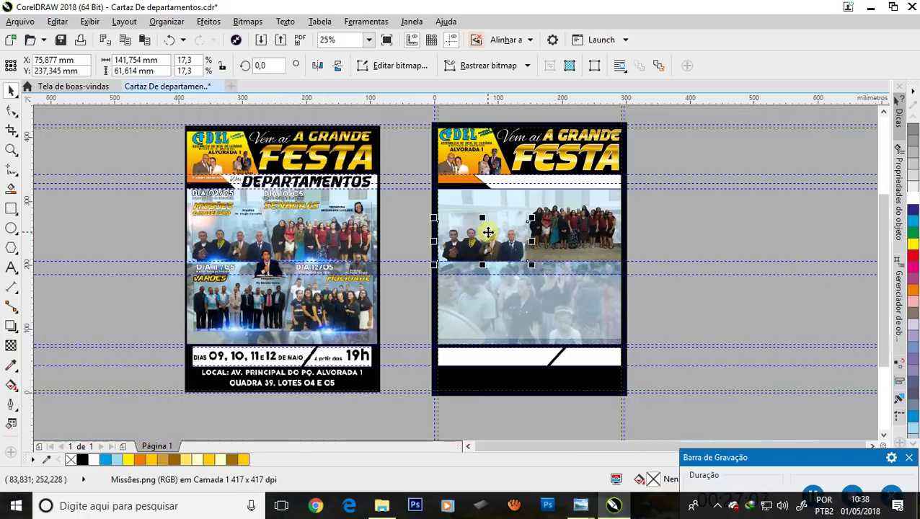
click(659, 222)
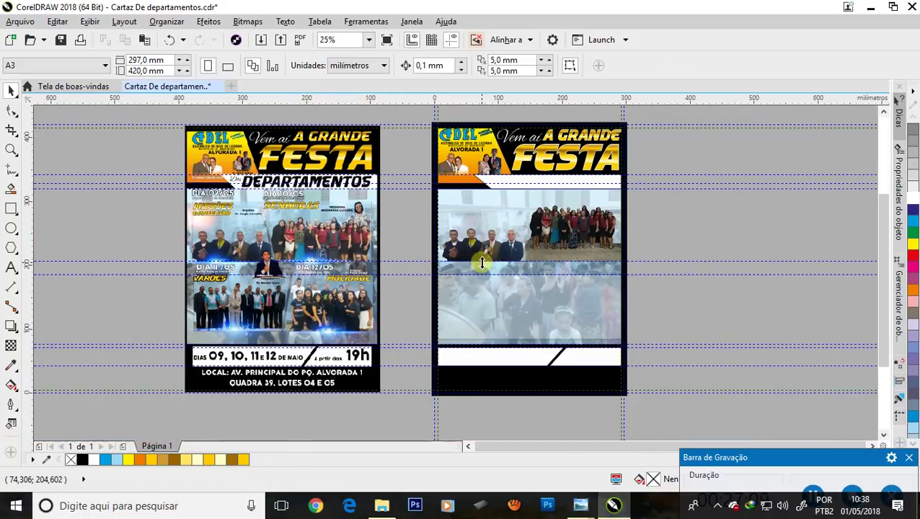
scroll(482, 263, up, 1)
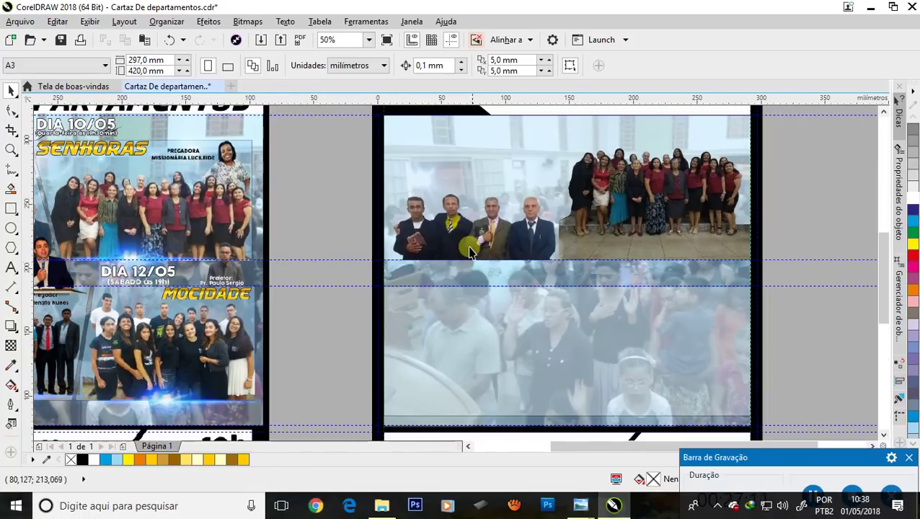
scroll(471, 251, down, 1)
scroll(503, 199, up, 1)
click(501, 196)
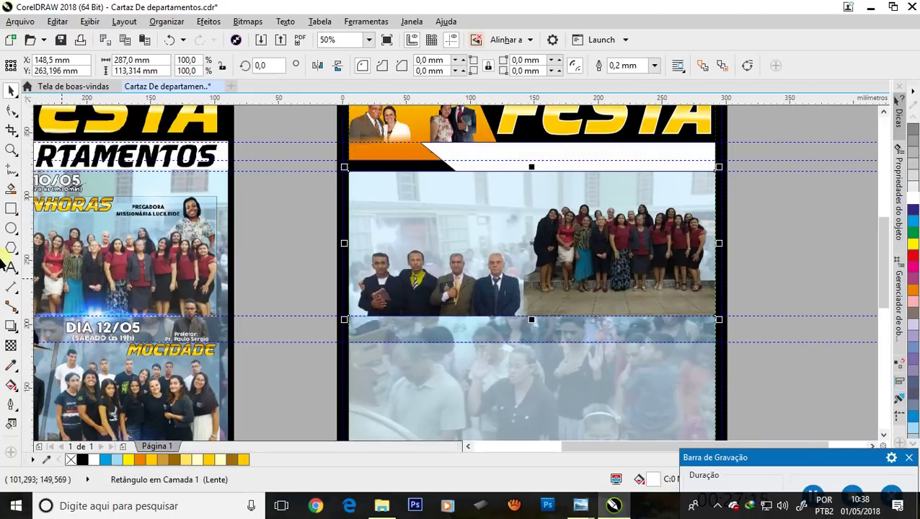
Step: Draw a tall rectangle beside the poster, fill it blue and narrow it
click(10, 209)
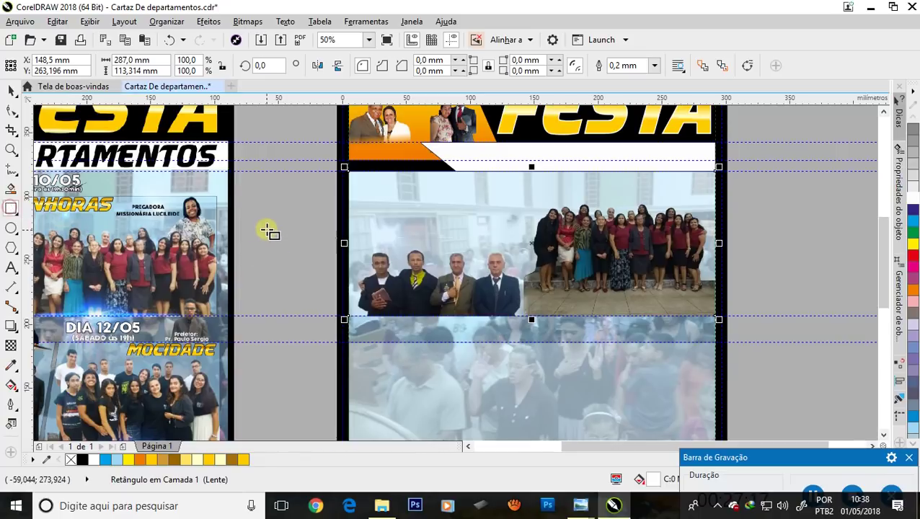
scroll(263, 230, down, 2)
mouse_move(525, 202)
mouse_down()
mouse_move(570, 382)
mouse_move(536, 365)
mouse_up()
click(912, 225)
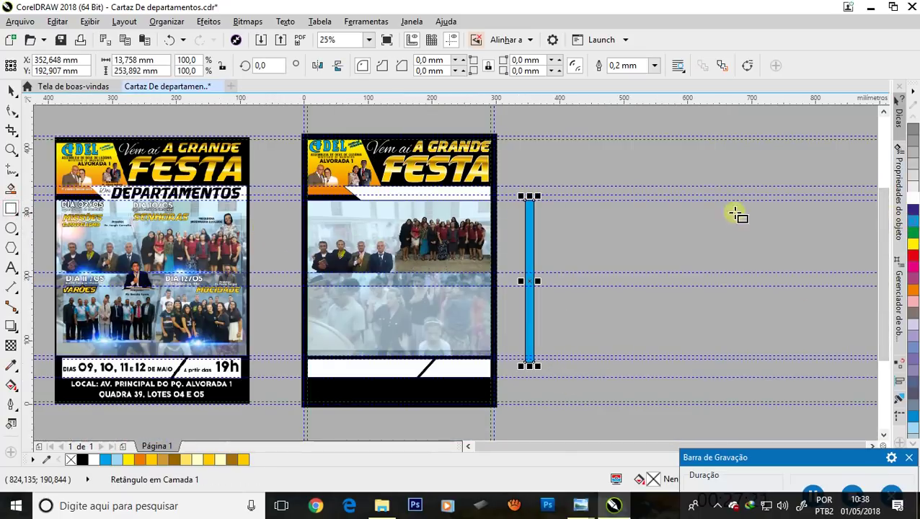
scroll(530, 288, up, 2)
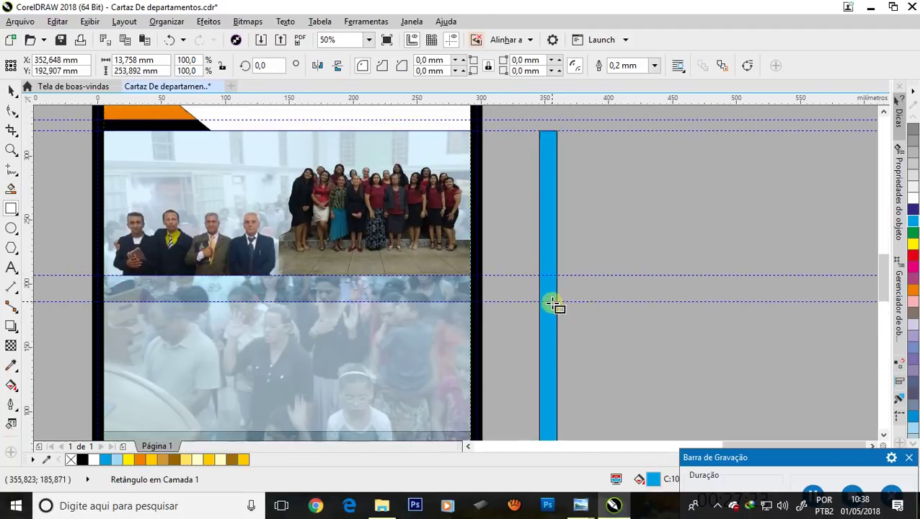
scroll(552, 304, up, 2)
mouse_move(566, 281)
mouse_down()
mouse_move(549, 282)
mouse_move(556, 283)
mouse_up()
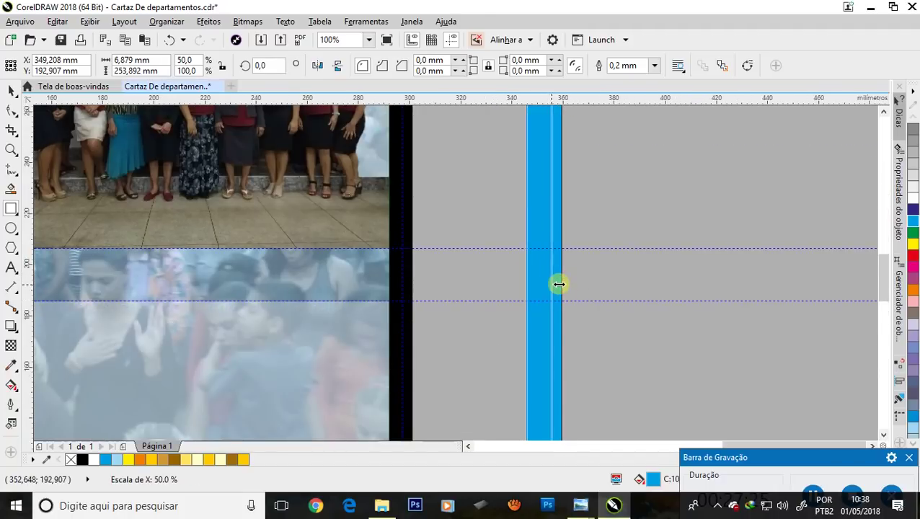
Step: Move the blue bar onto the second poster's middle and rotate it to about 336°
scroll(559, 287, down, 4)
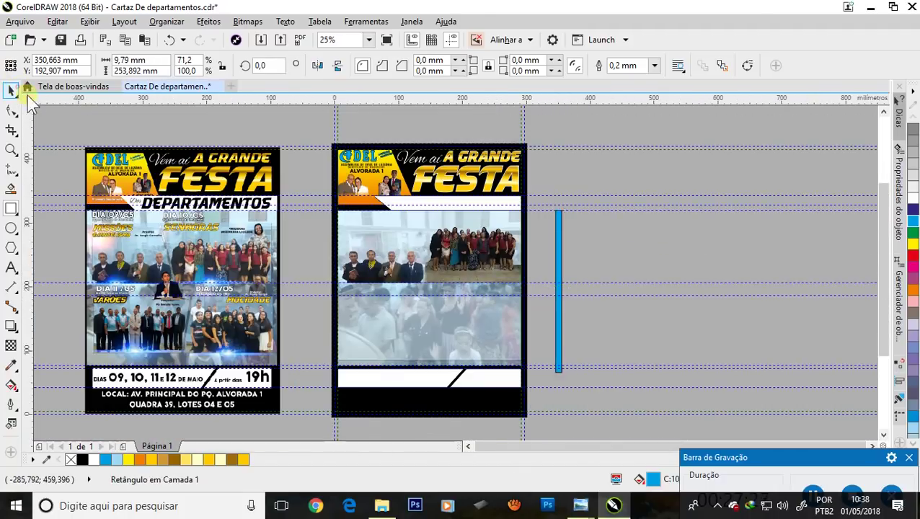
mouse_move(559, 291)
mouse_down()
mouse_move(422, 271)
mouse_move(432, 265)
mouse_up()
scroll(425, 202, up, 2)
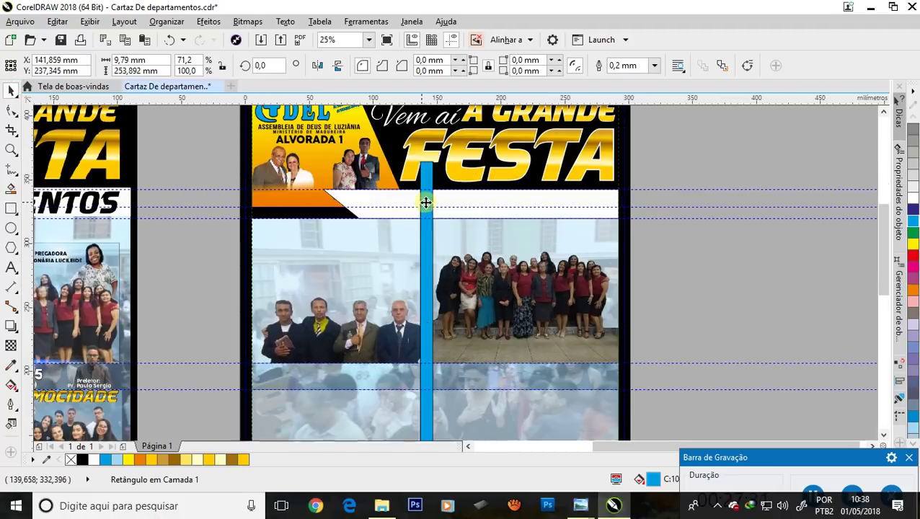
drag(440, 156, 494, 195)
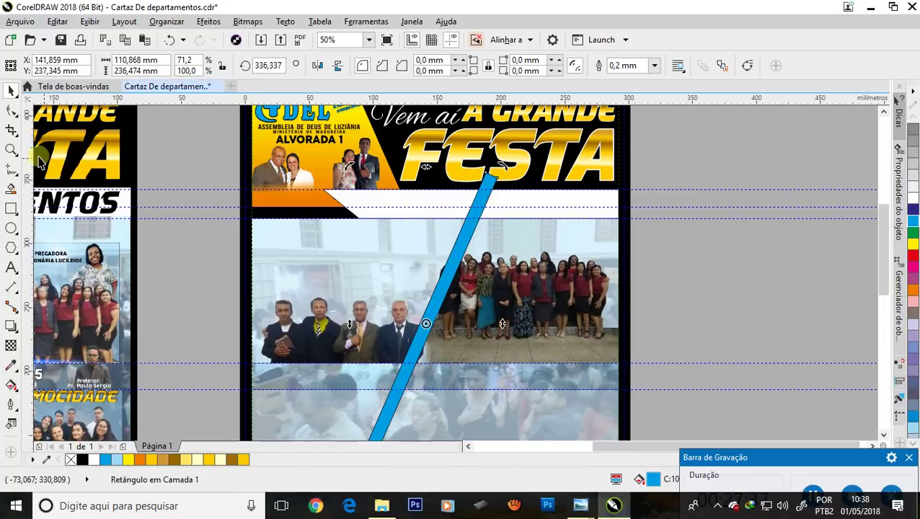
Step: Make the slanted blue bar slightly thinner
click(732, 265)
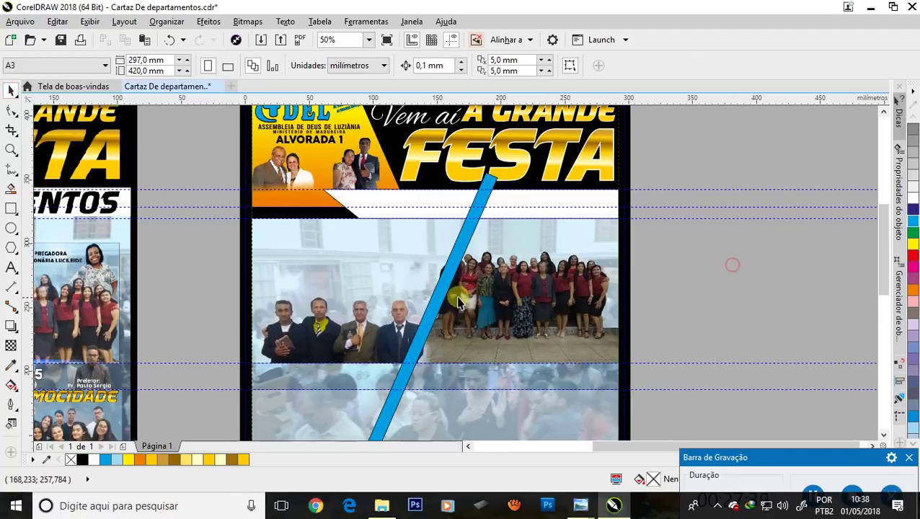
click(447, 298)
scroll(440, 310, up, 1)
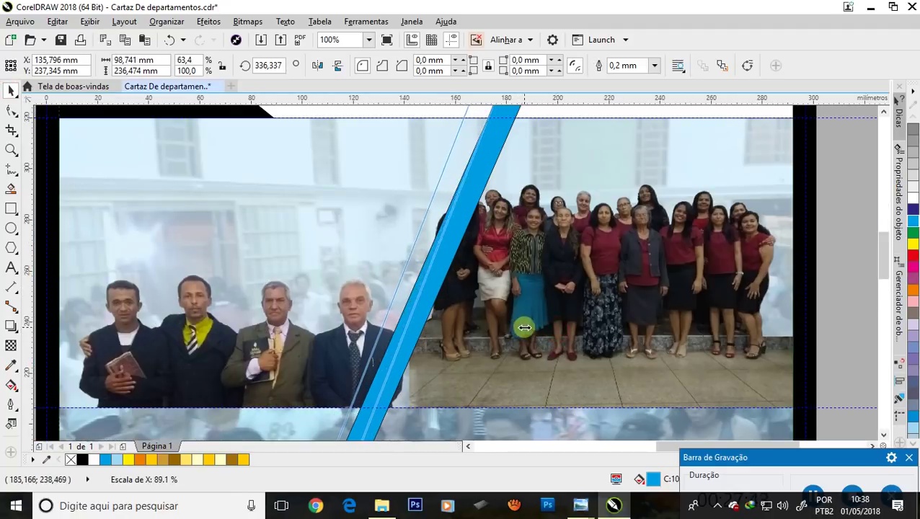
drag(555, 330, 525, 329)
scroll(382, 258, down, 2)
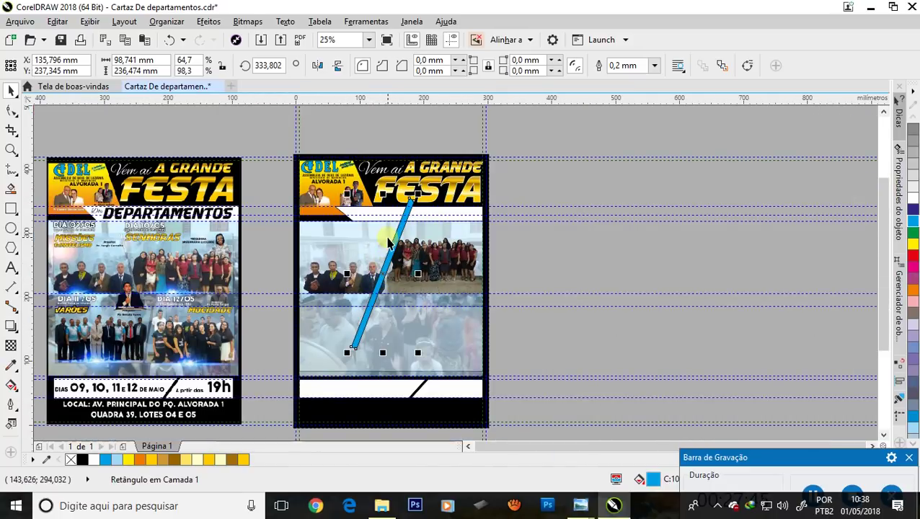
scroll(391, 241, up, 2)
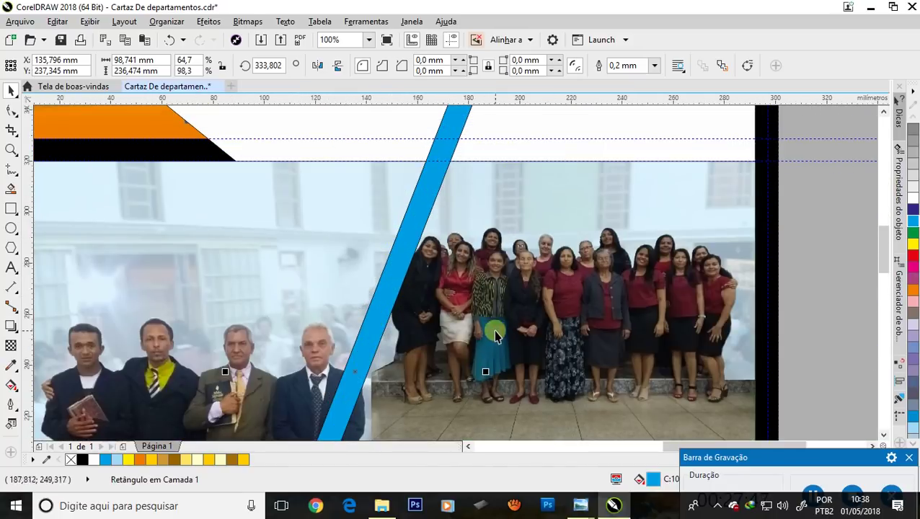
scroll(426, 274, down, 1)
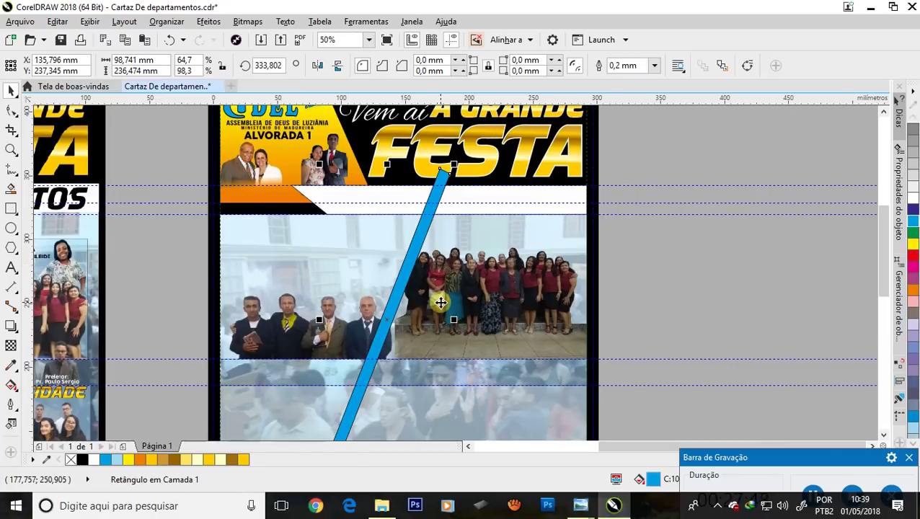
Step: Shift the men's Missões photo slightly to the left
click(11, 93)
click(427, 218)
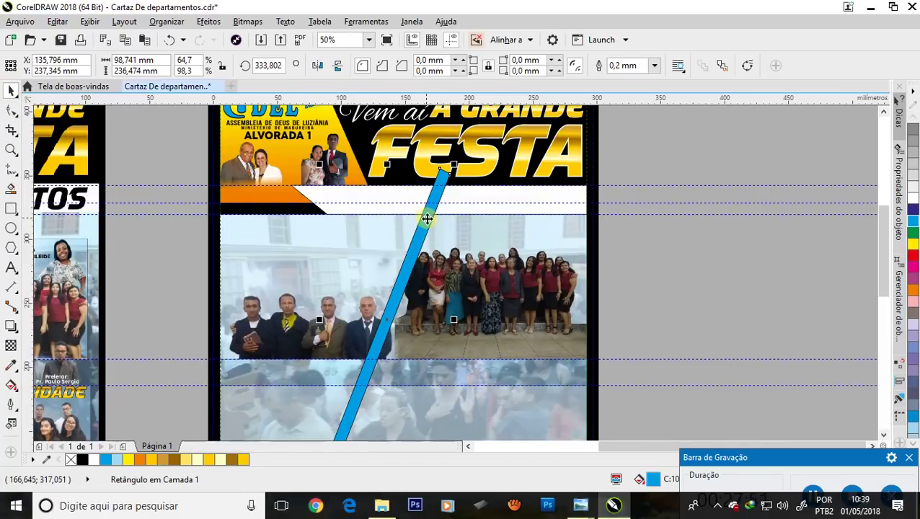
scroll(429, 225, up, 1)
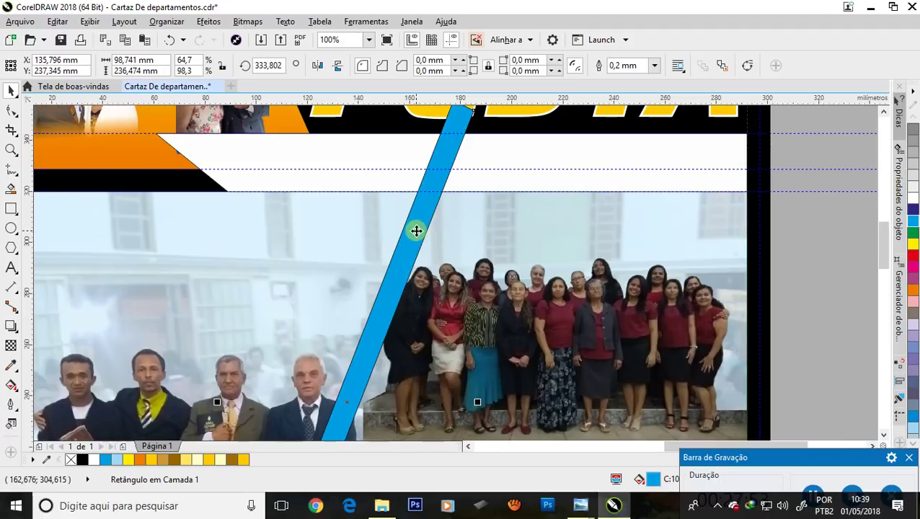
scroll(416, 231, down, 1)
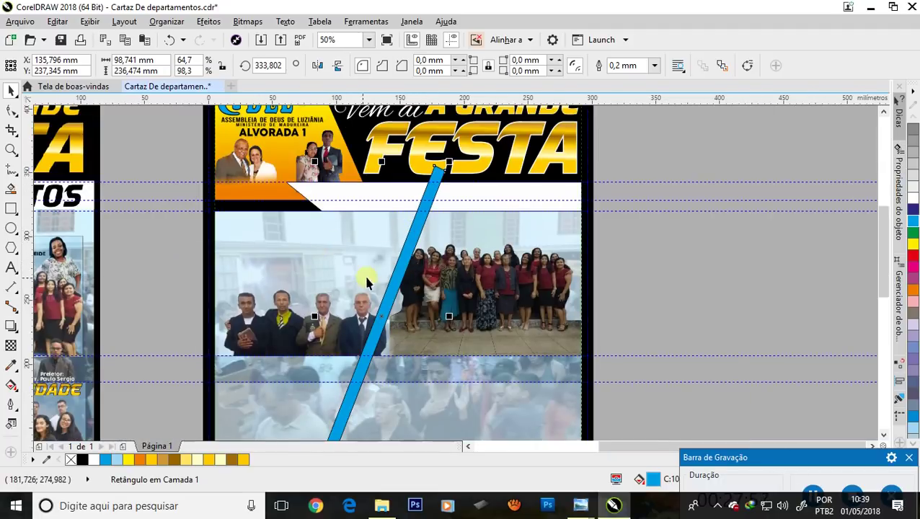
click(317, 322)
scroll(246, 326, up, 2)
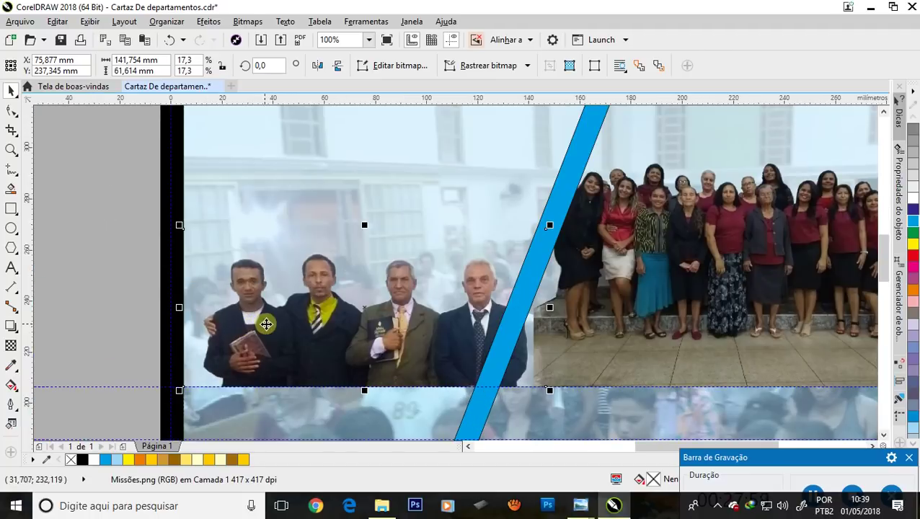
drag(263, 322, 267, 332)
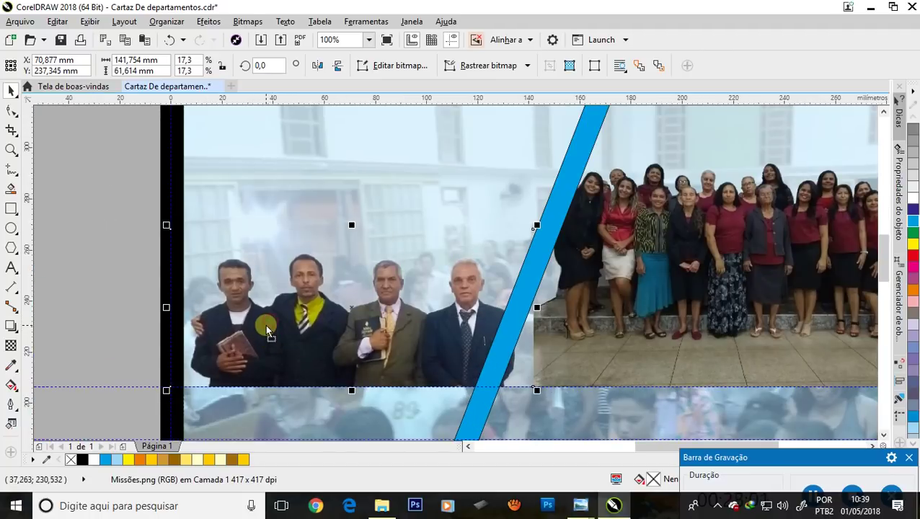
scroll(407, 231, down, 3)
Step: Tilt the blue bar to lean the other way, then cancel the rotation
click(407, 231)
scroll(404, 225, up, 2)
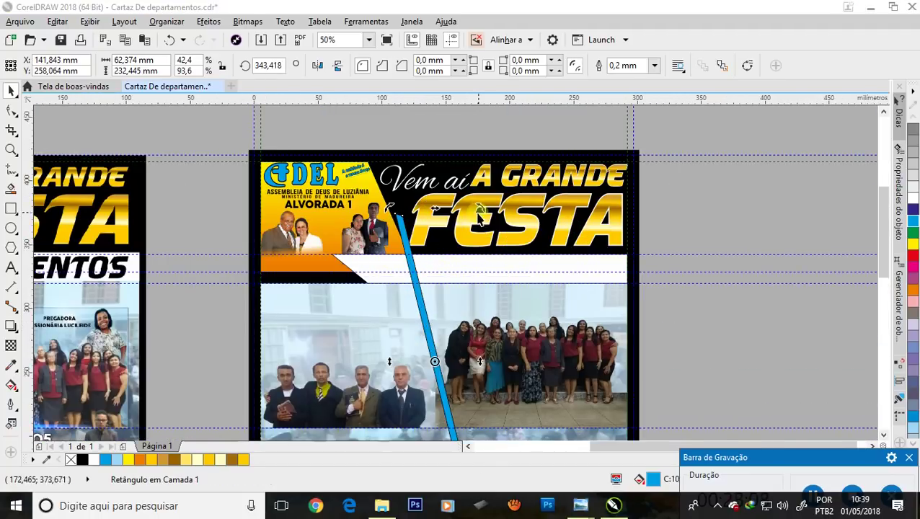
key(ctrl+v)
drag(628, 263, 465, 207)
click(419, 292)
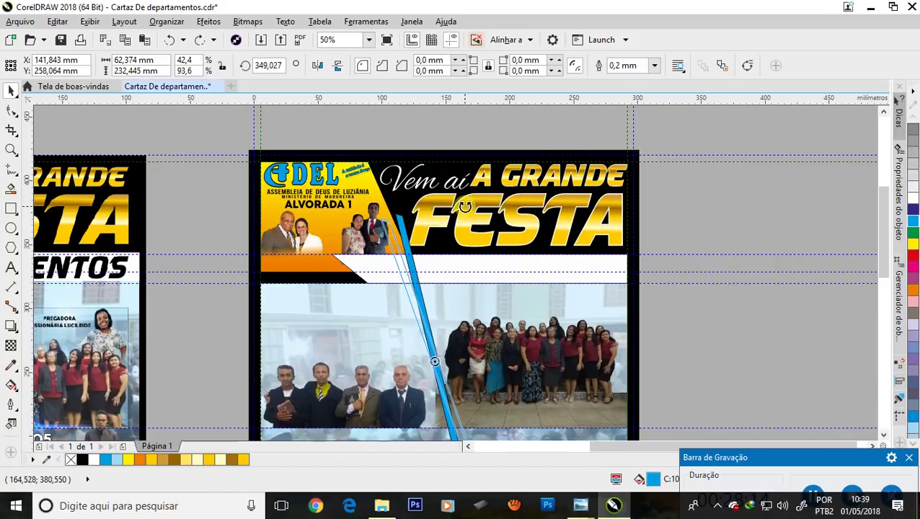
key(Escape)
scroll(433, 289, down, 2)
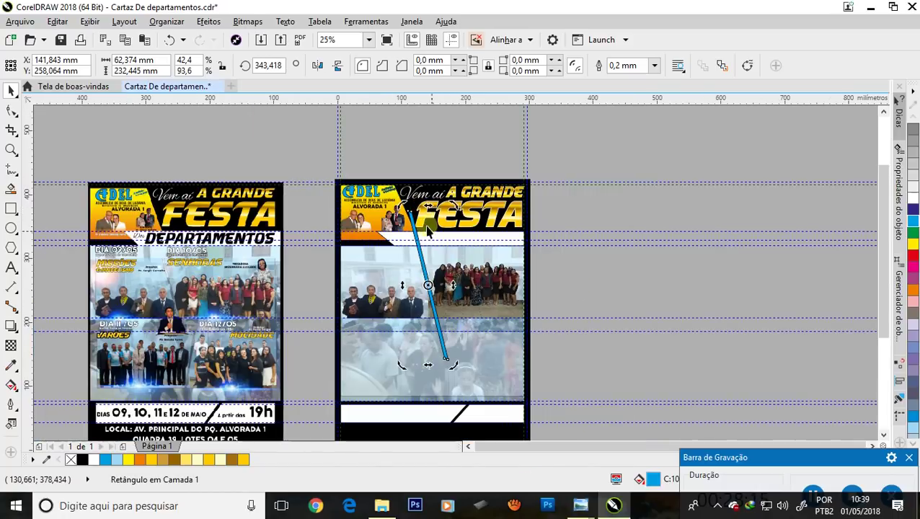
key(Escape)
scroll(404, 276, up, 2)
Step: Intersect the blue bar with the photo band and delete the leftover full-length bar
click(447, 265)
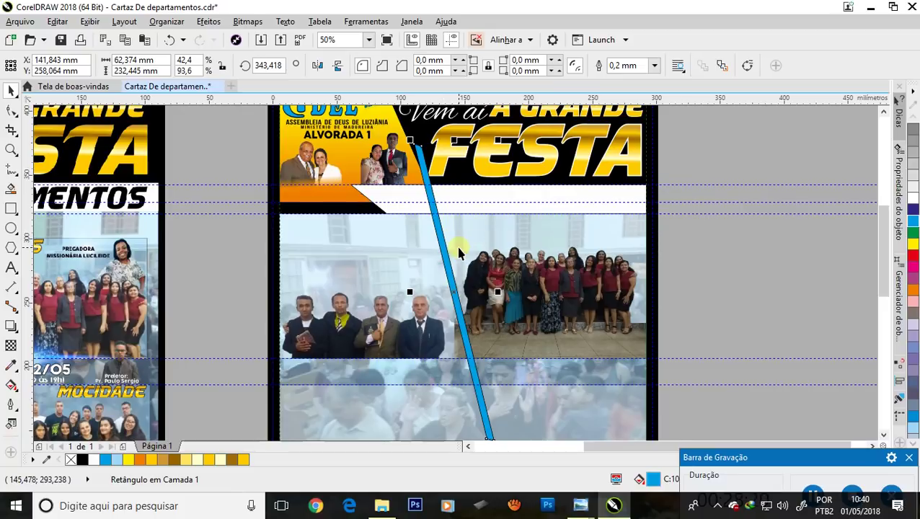
shift+click(333, 236)
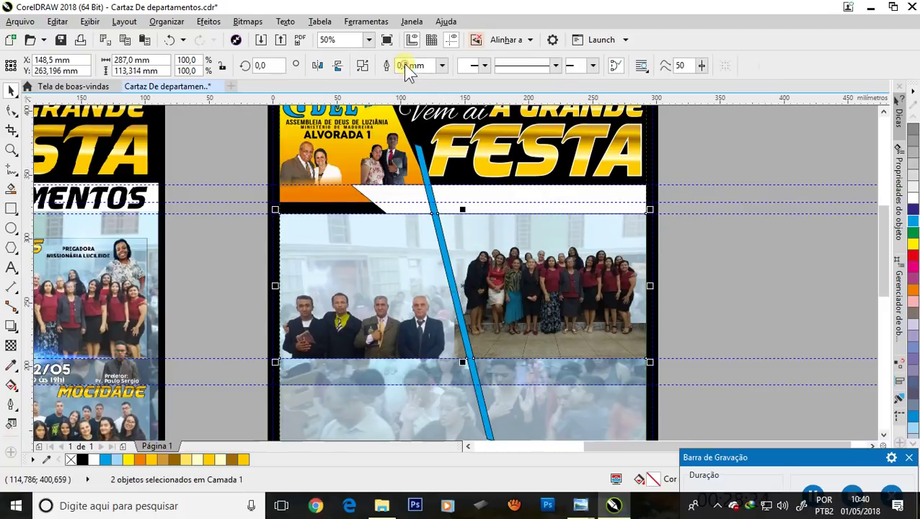
click(404, 66)
click(698, 155)
click(424, 165)
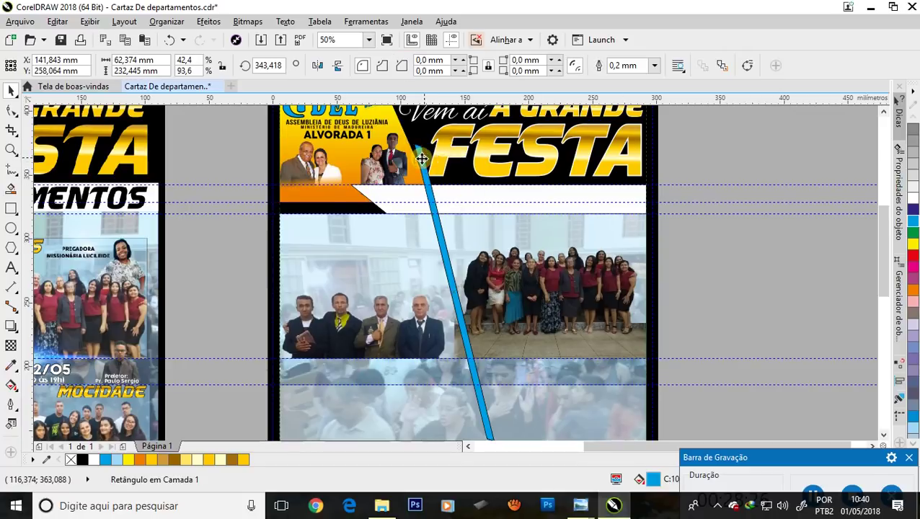
drag(424, 166, 713, 170)
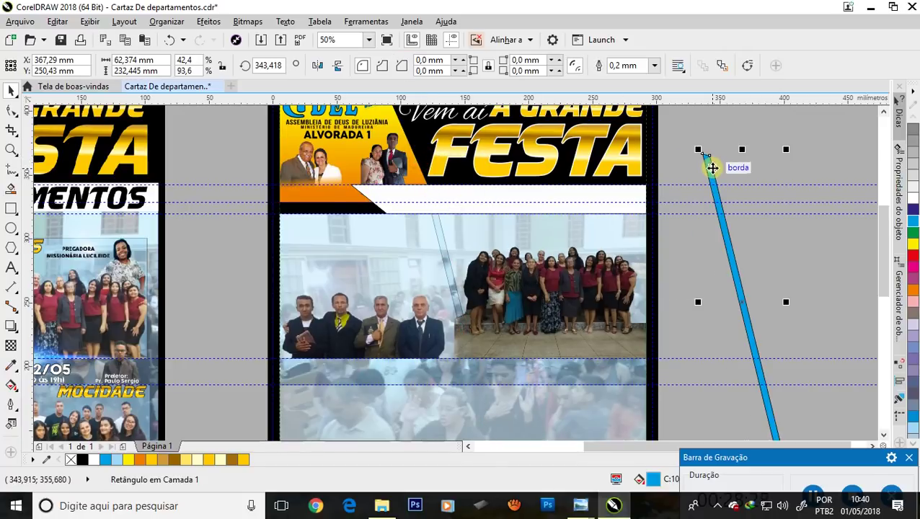
key(Delete)
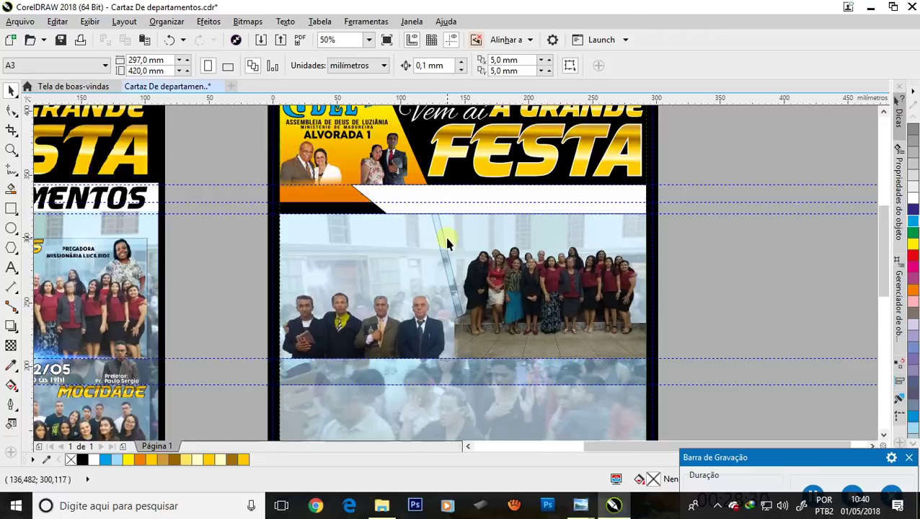
scroll(447, 243, up, 2)
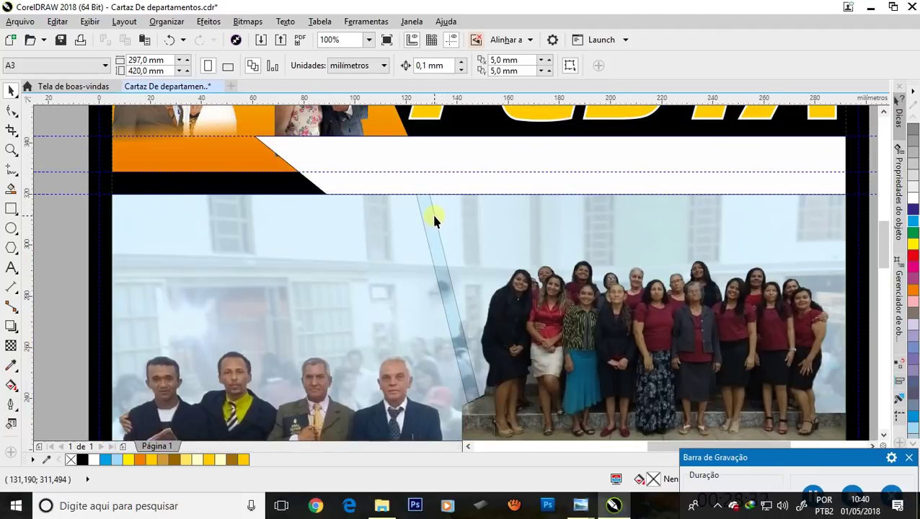
scroll(432, 218, down, 2)
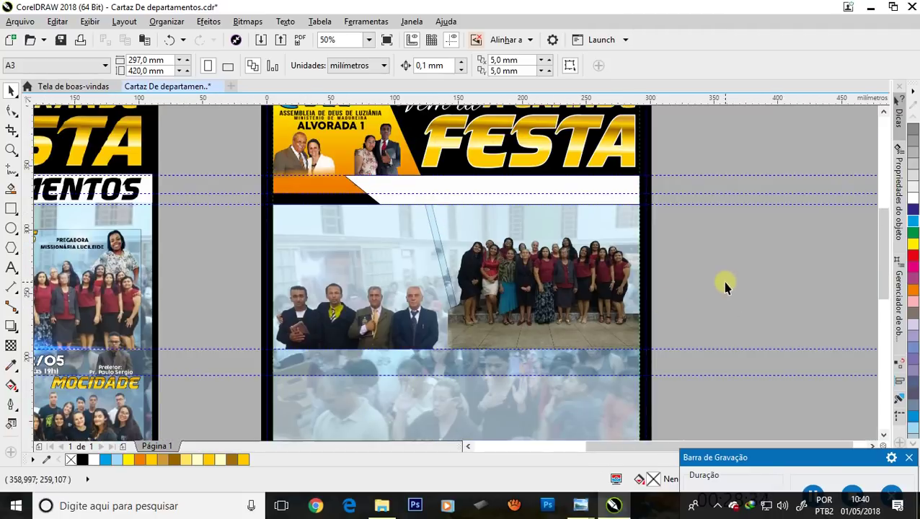
scroll(480, 256, up, 2)
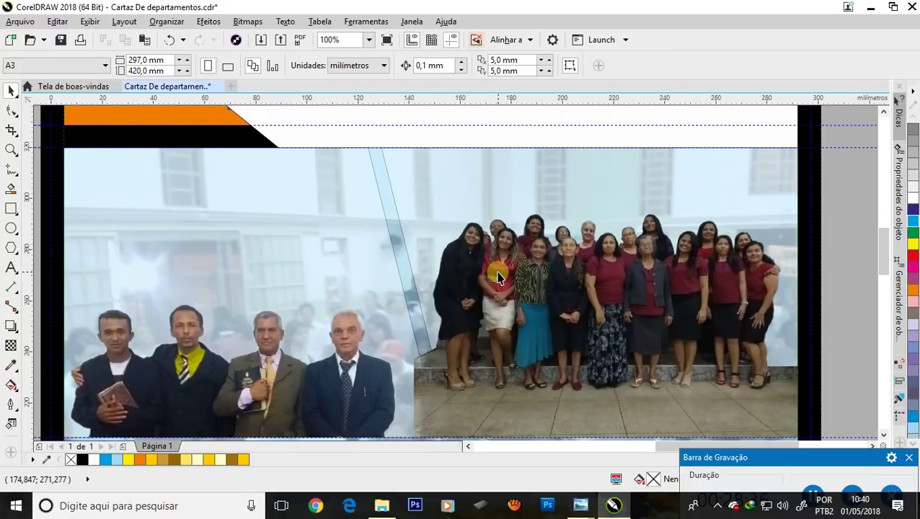
click(505, 278)
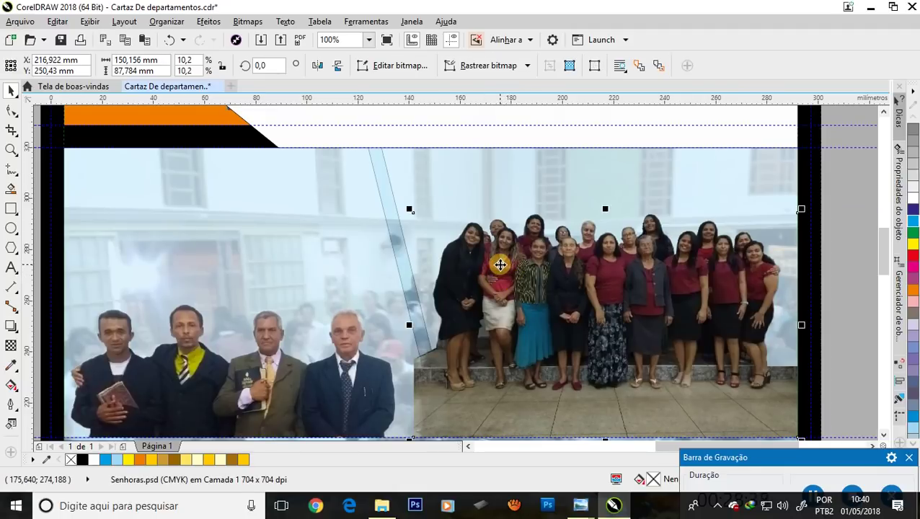
Step: PowerClip the Senhoras photo inside the photo band container
right_click(501, 265)
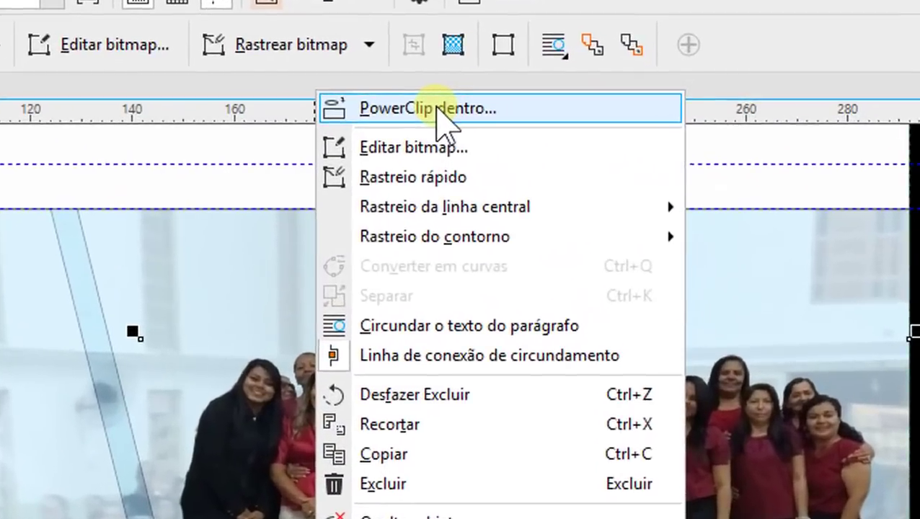
click(552, 98)
click(215, 262)
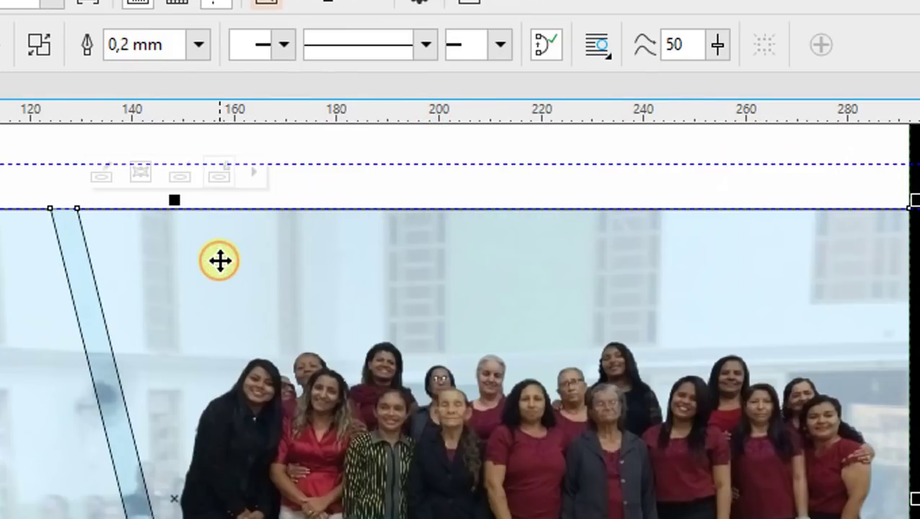
scroll(245, 296, down, 2)
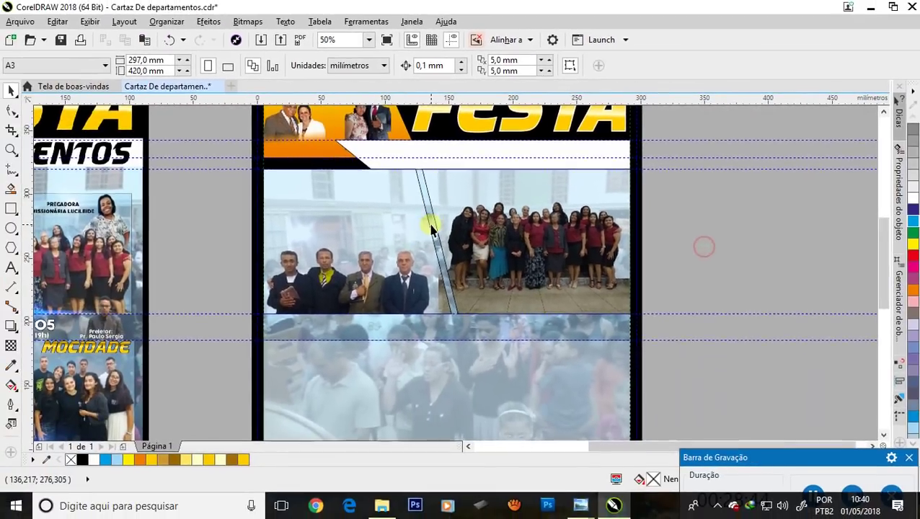
scroll(470, 243, up, 2)
scroll(476, 246, down, 2)
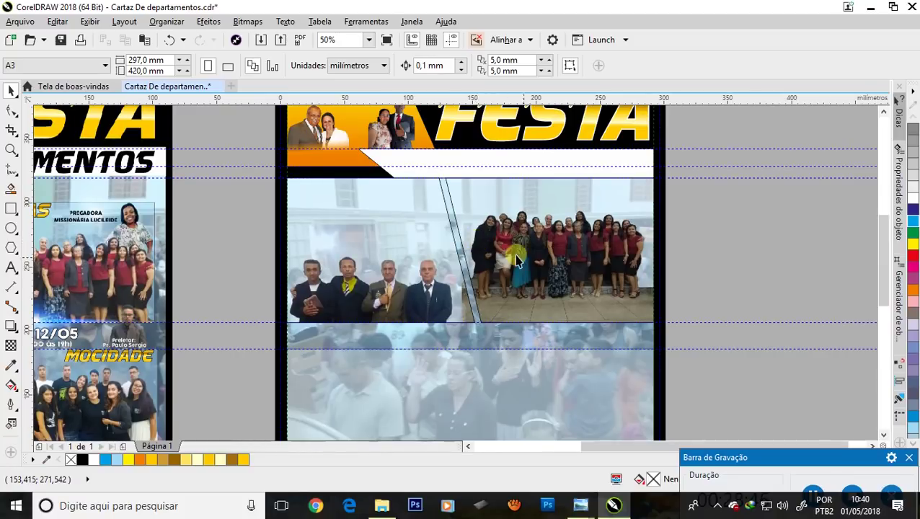
scroll(574, 254, up, 2)
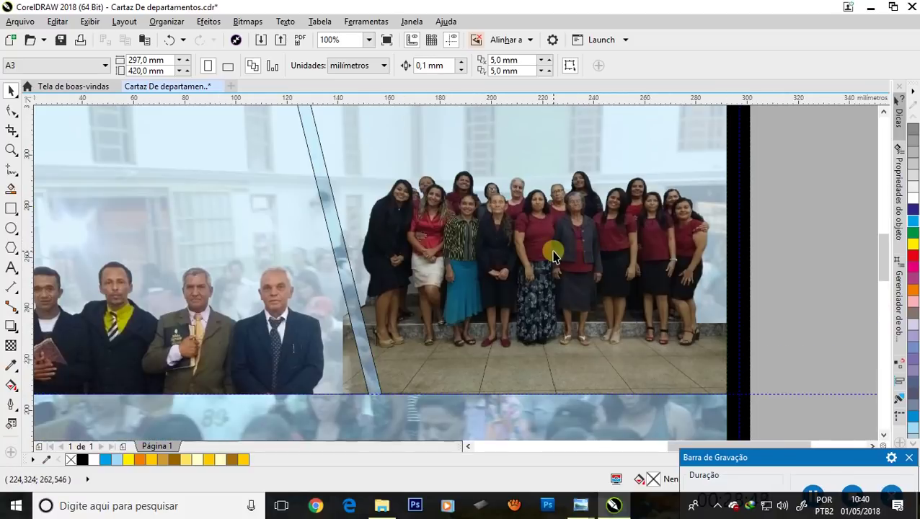
click(554, 254)
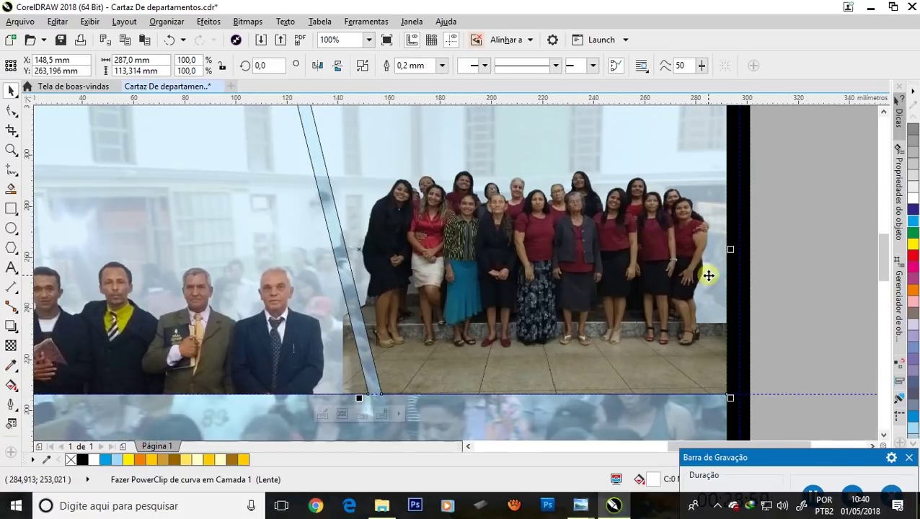
click(630, 260)
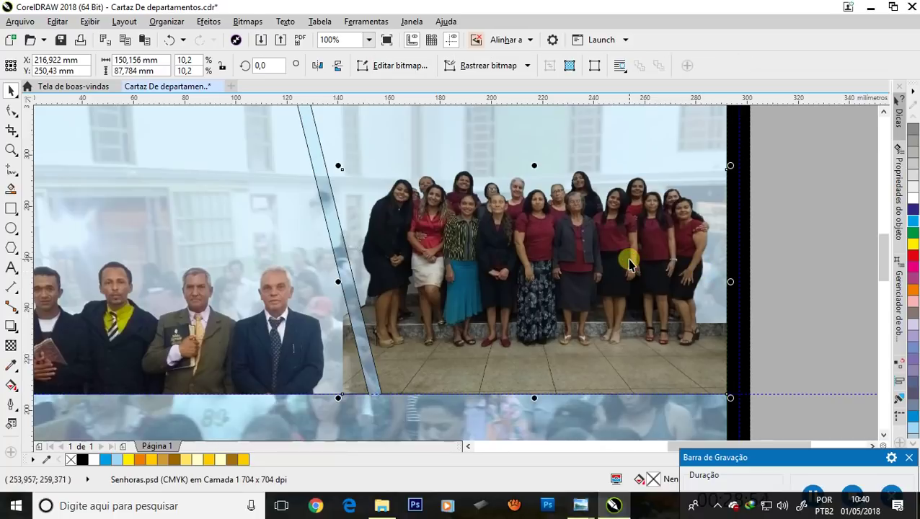
Step: Enlarge the clipped Senhoras photo and shift it right and down
scroll(629, 260, down, 2)
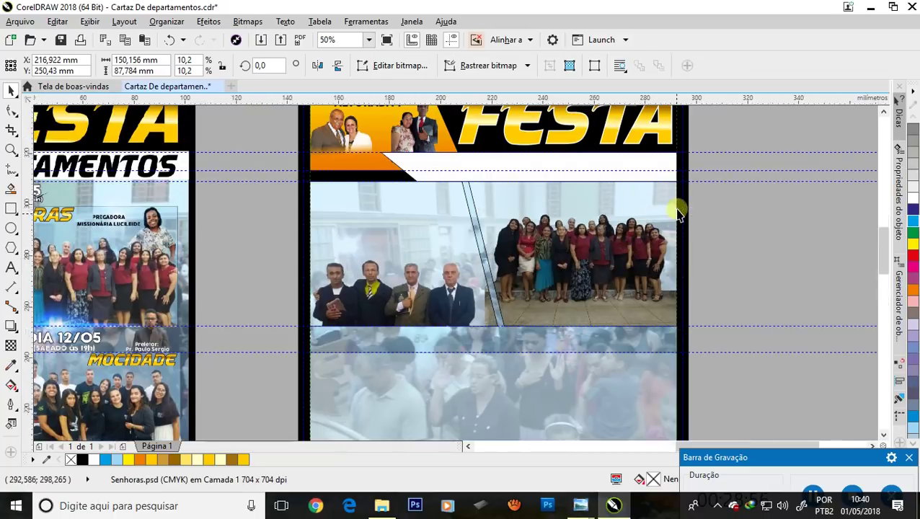
scroll(678, 209, up, 2)
drag(285, 215, 251, 194)
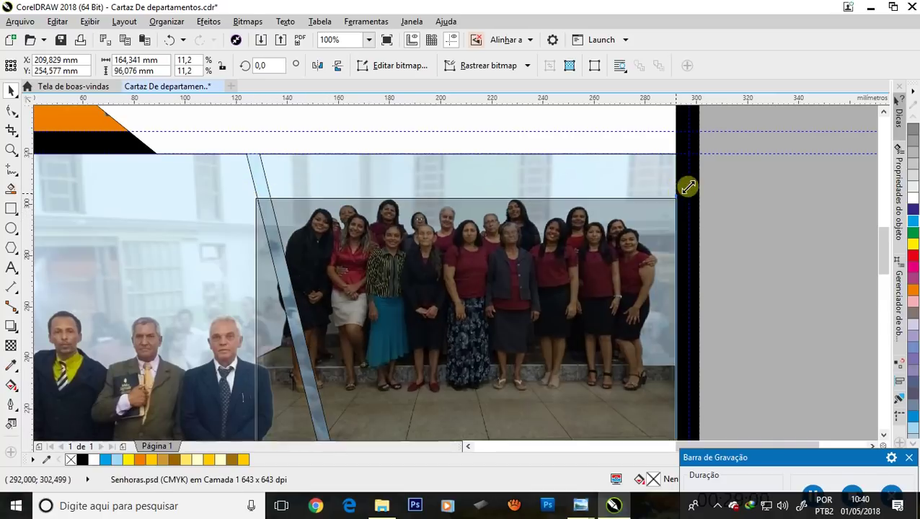
drag(678, 193, 723, 163)
scroll(666, 171, down, 2)
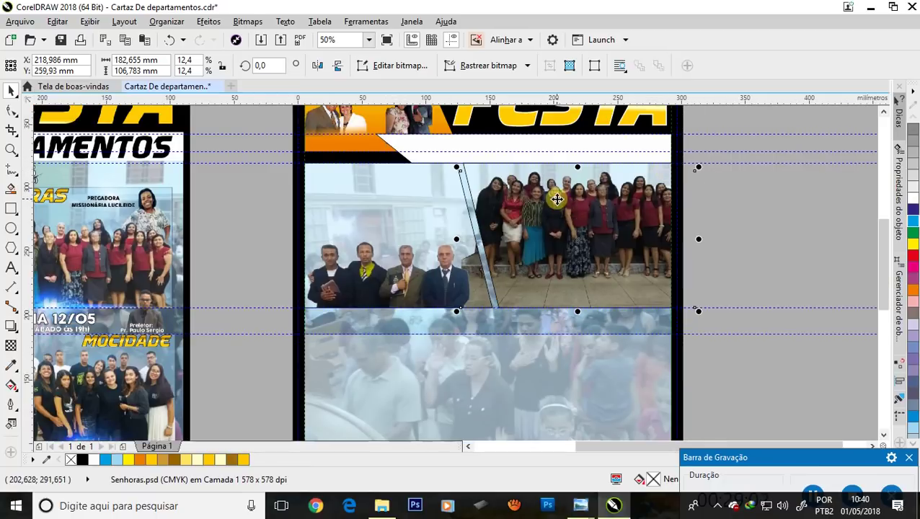
mouse_move(550, 200)
mouse_down()
mouse_move(562, 231)
mouse_move(587, 252)
mouse_move(583, 263)
mouse_move(581, 240)
mouse_up()
scroll(575, 240, up, 2)
Step: Resize the Senhoras photo to about 10.1% and settle it right of the slanted strip
scroll(564, 242, down, 2)
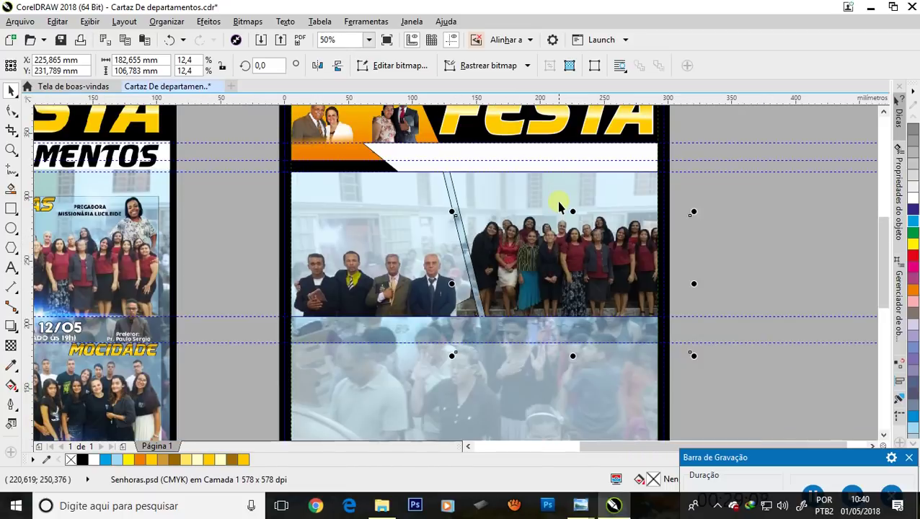
scroll(557, 205, up, 2)
scroll(530, 216, down, 1)
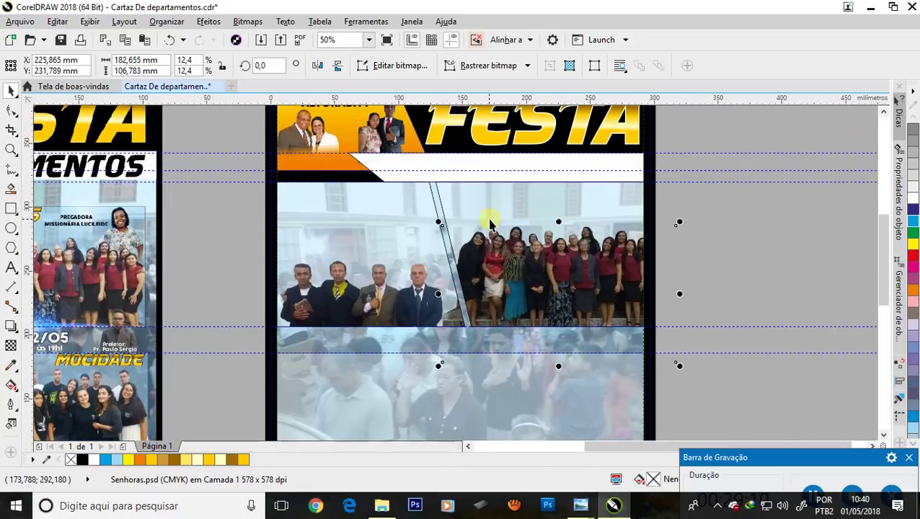
scroll(603, 244, up, 1)
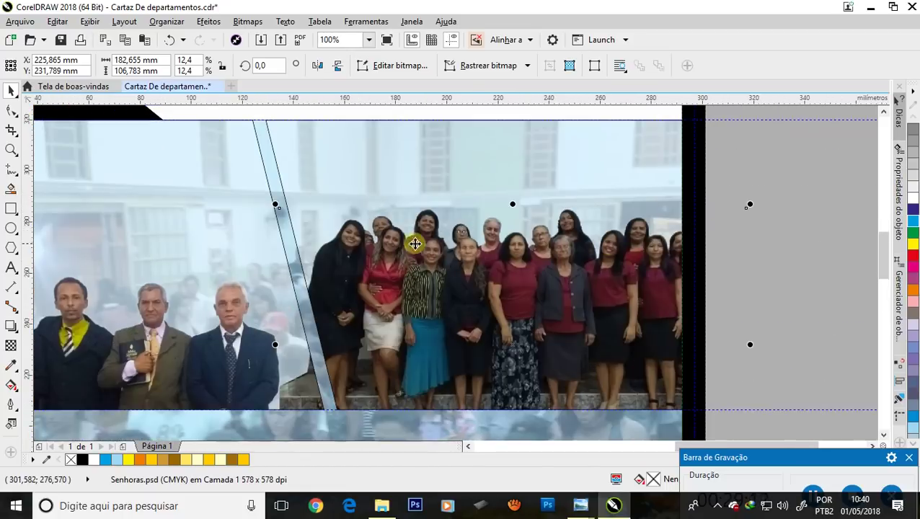
drag(274, 207, 286, 211)
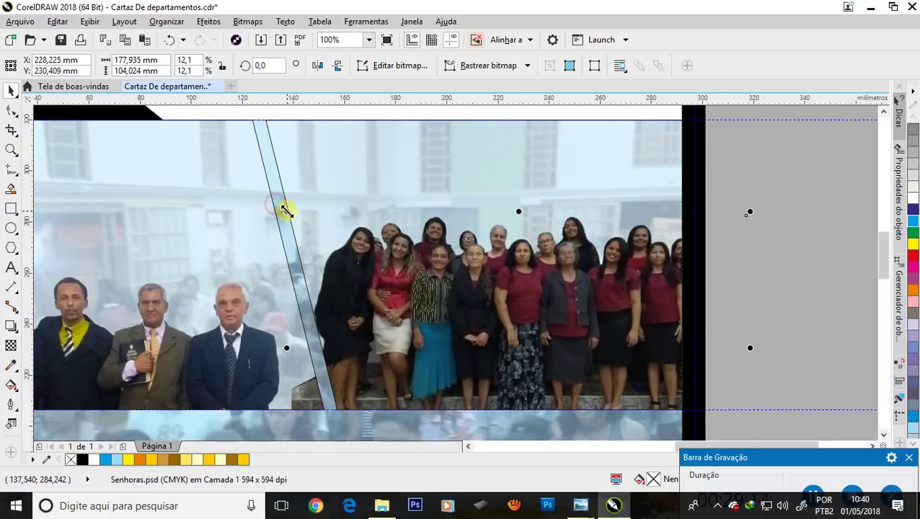
drag(619, 285, 577, 278)
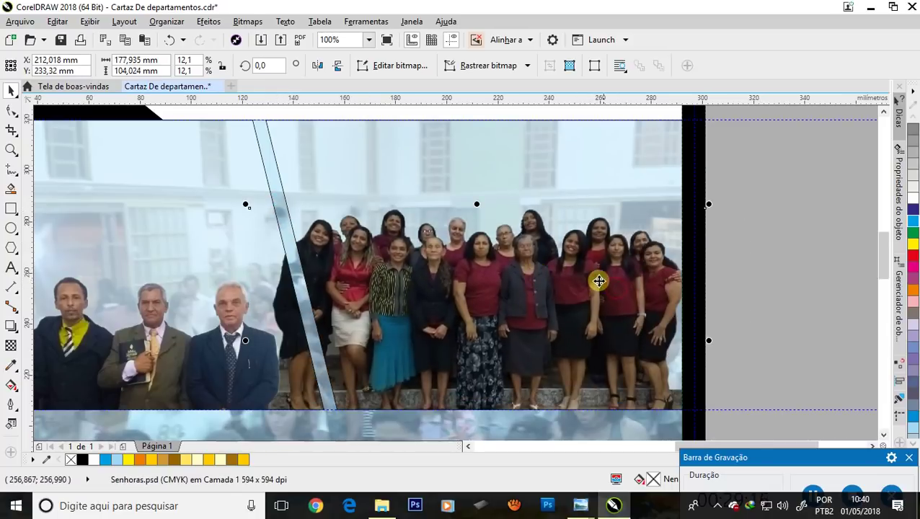
drag(245, 206, 315, 242)
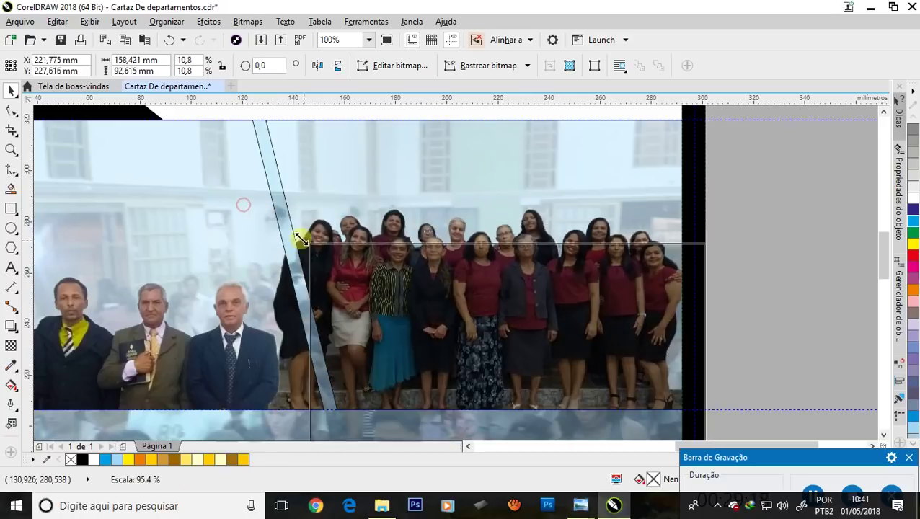
drag(485, 326, 497, 311)
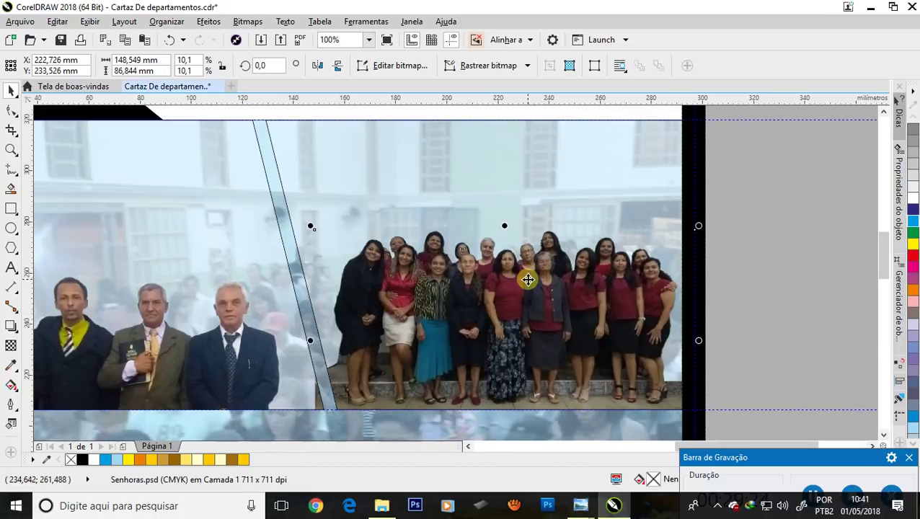
drag(525, 270, 519, 301)
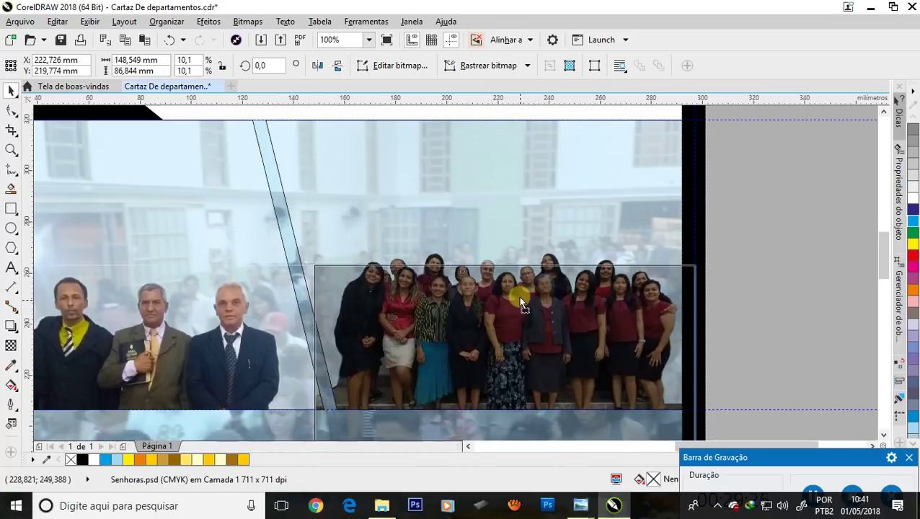
Step: Select the men's group photo and check its context menu, closing it without changes
scroll(535, 248, down, 1)
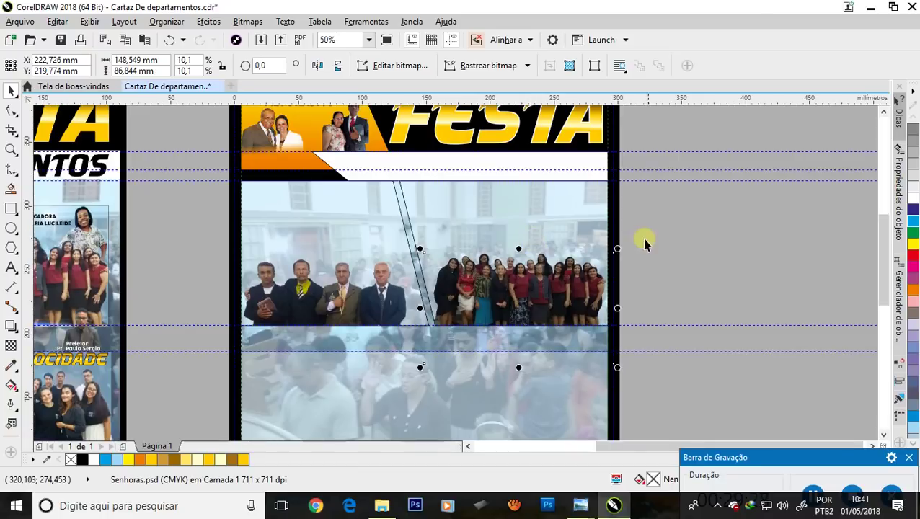
click(663, 240)
scroll(668, 240, down, 1)
scroll(456, 265, up, 2)
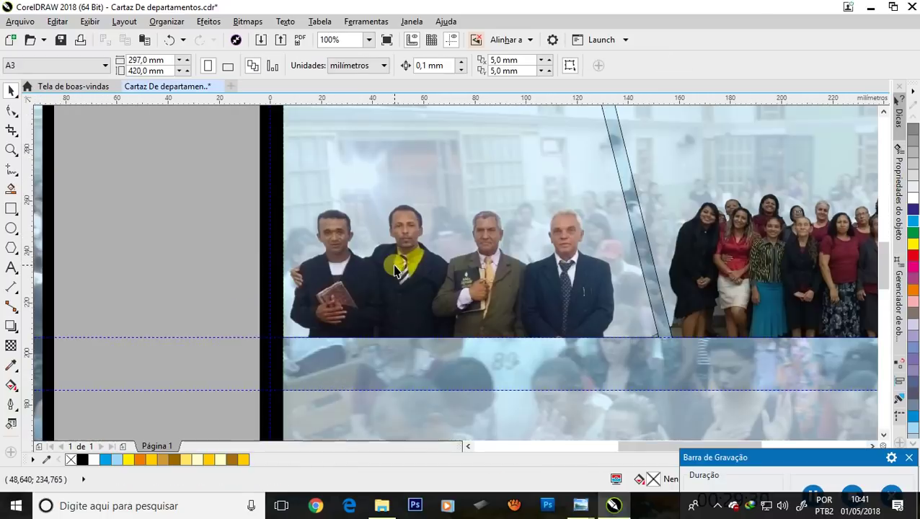
click(409, 282)
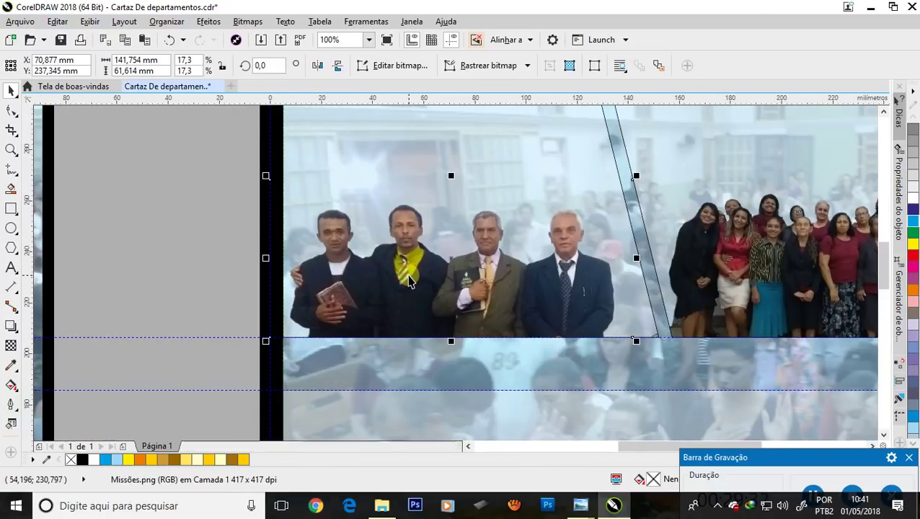
right_click(409, 278)
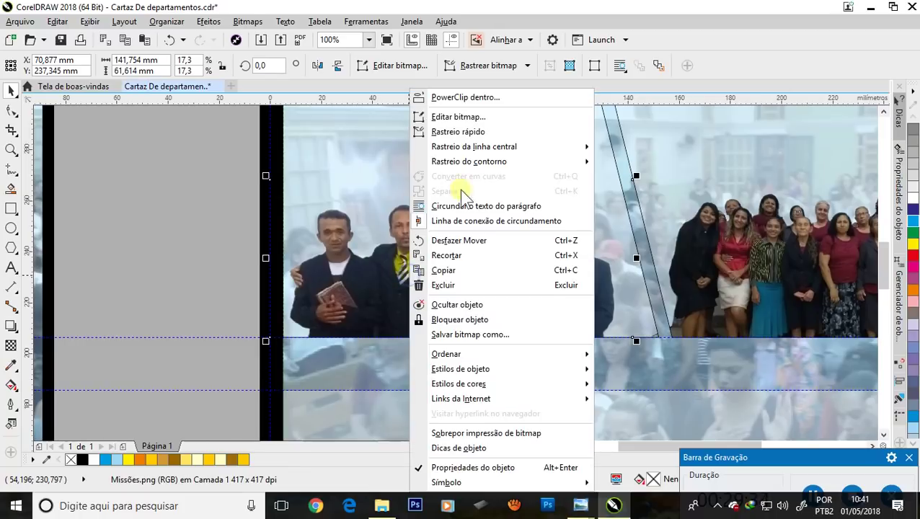
click(465, 97)
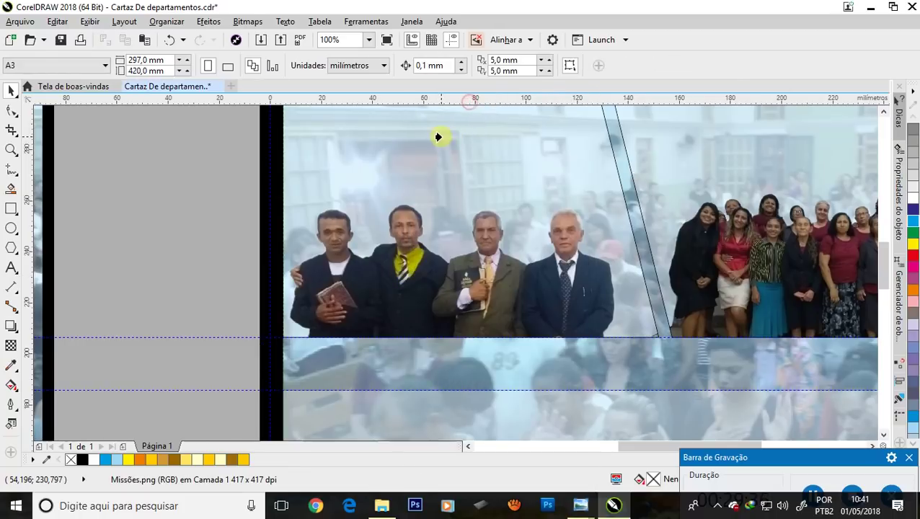
click(438, 136)
click(102, 223)
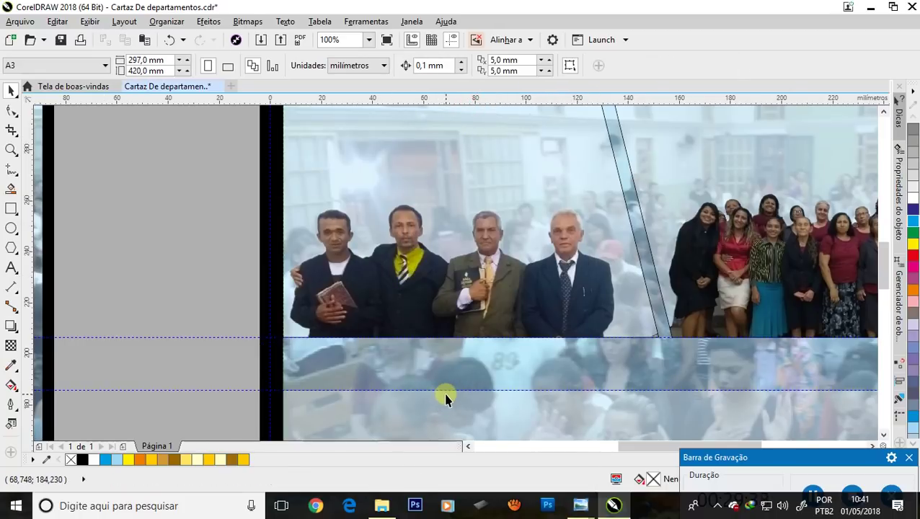
Step: Select the photo band container, view its context menu, then clear the selection
scroll(437, 281, down, 1)
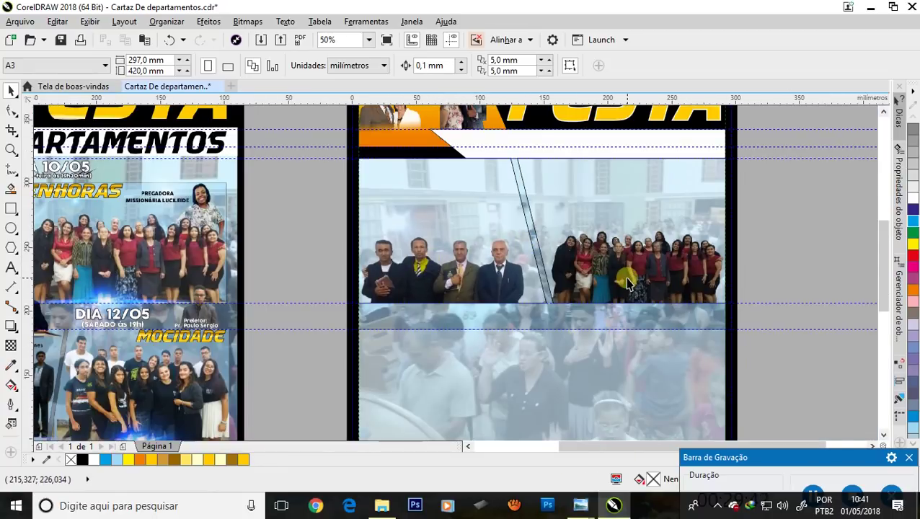
scroll(626, 283, up, 1)
scroll(477, 281, down, 1)
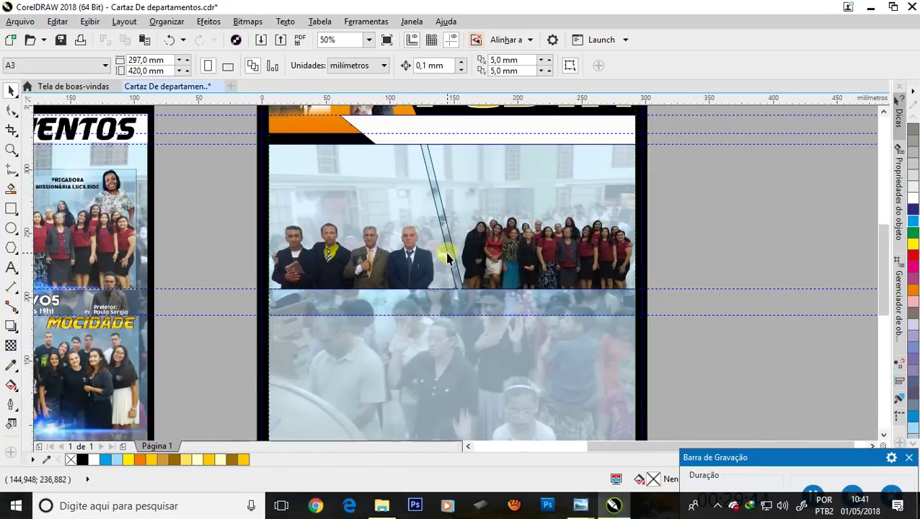
click(289, 236)
right_click(308, 251)
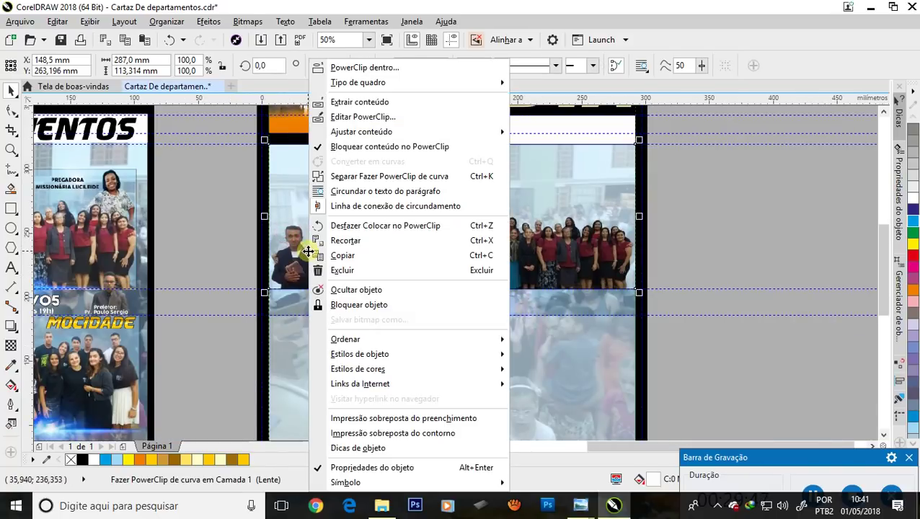
click(178, 193)
click(315, 249)
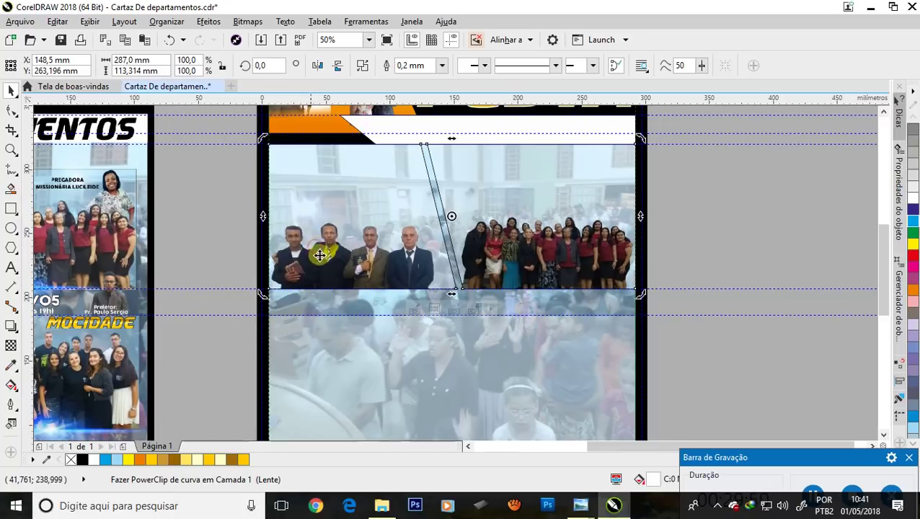
click(157, 174)
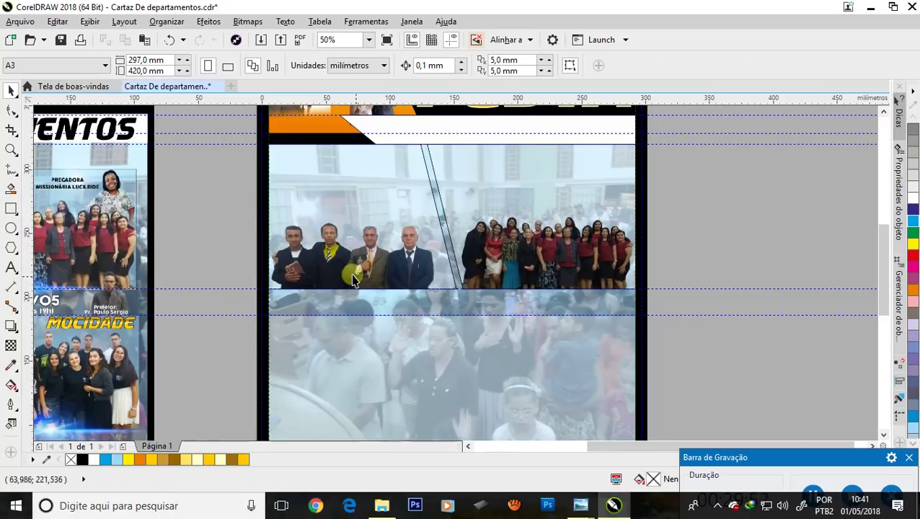
Step: Shift the men's photo slightly left to about X 66.9 mm inside its frame
click(345, 274)
scroll(317, 269, up, 2)
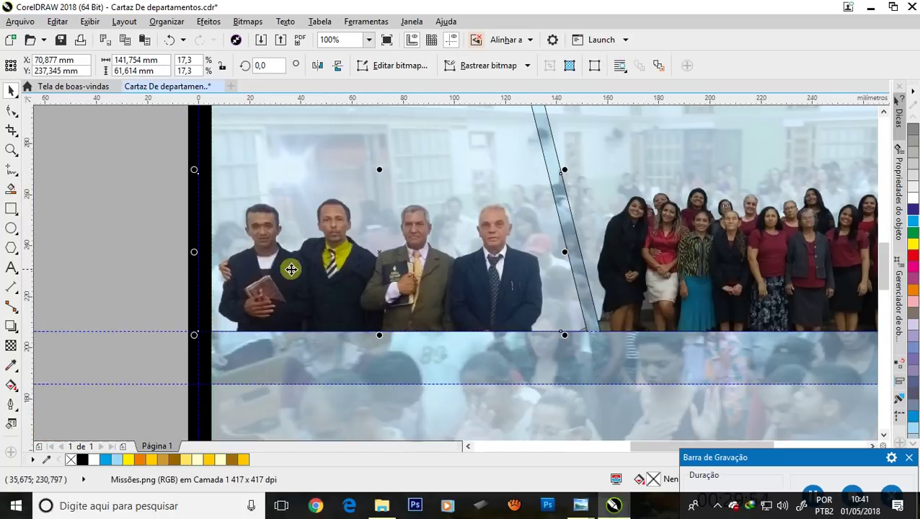
drag(315, 272, 311, 278)
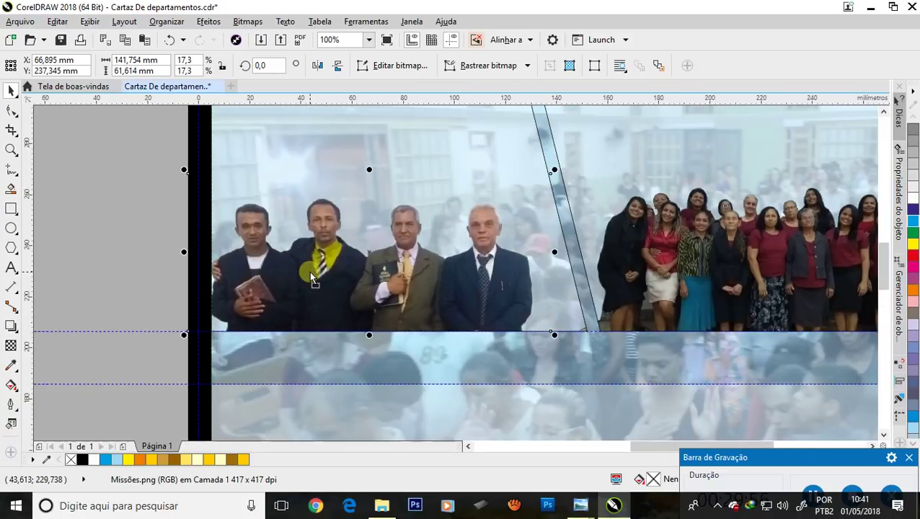
scroll(359, 264, down, 2)
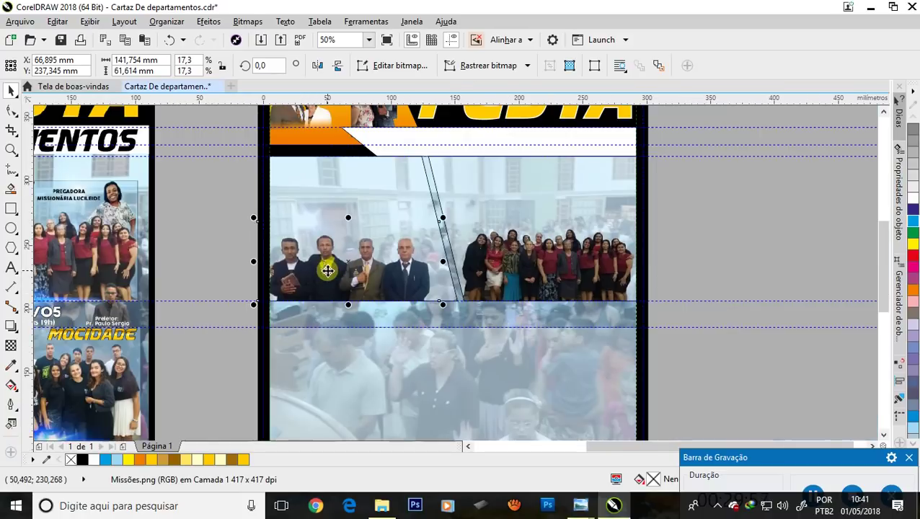
Step: Try dragging the slanted PowerClip frame right, then cancel so it stays in place
click(464, 208)
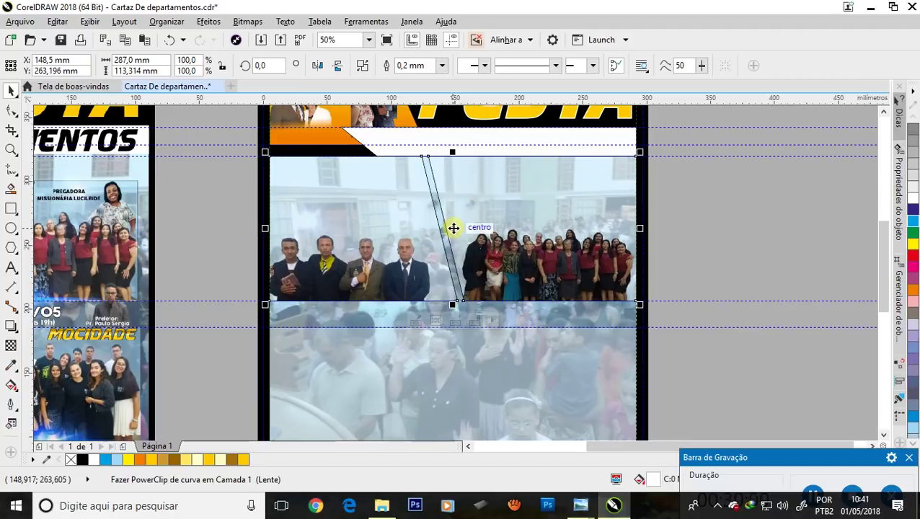
key(Escape)
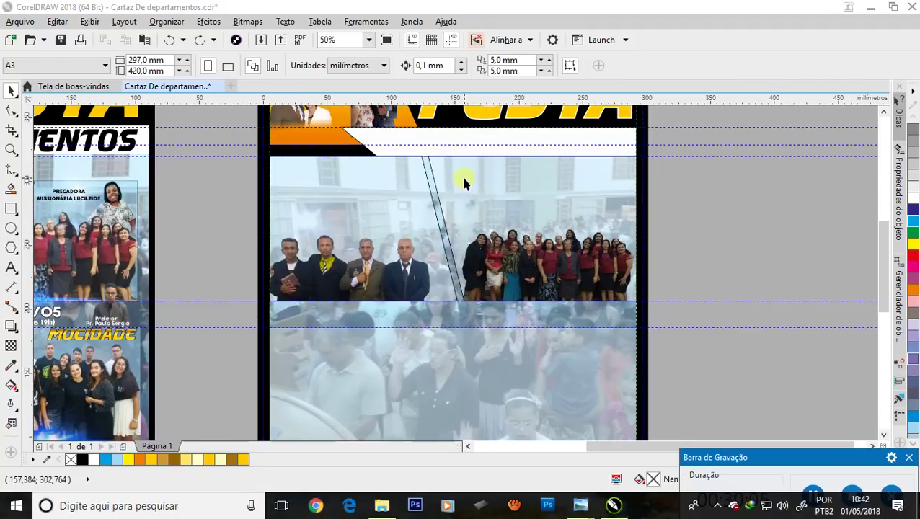
scroll(463, 176, up, 2)
scroll(463, 174, down, 2)
click(464, 186)
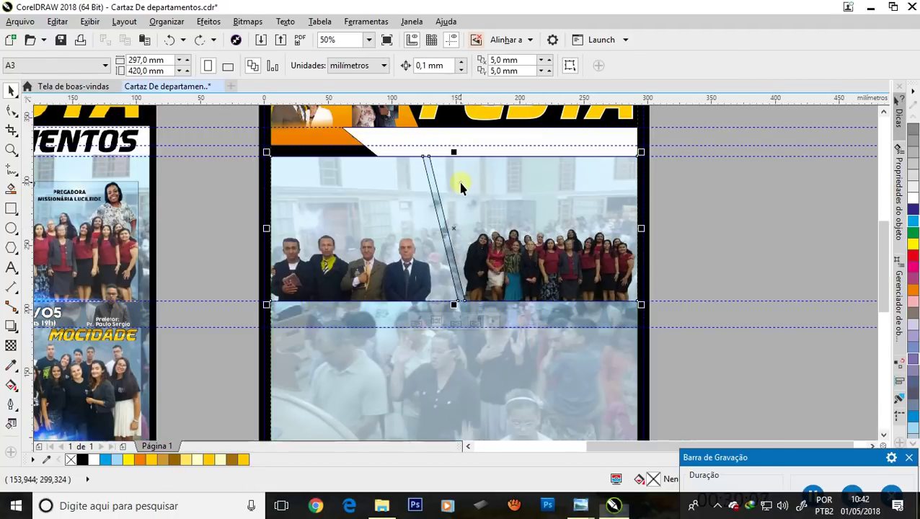
drag(460, 183, 676, 195)
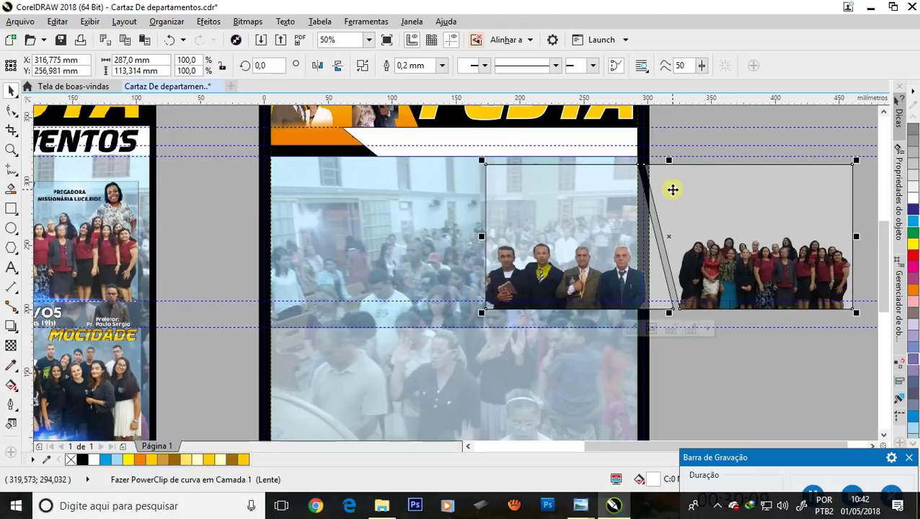
key(Escape)
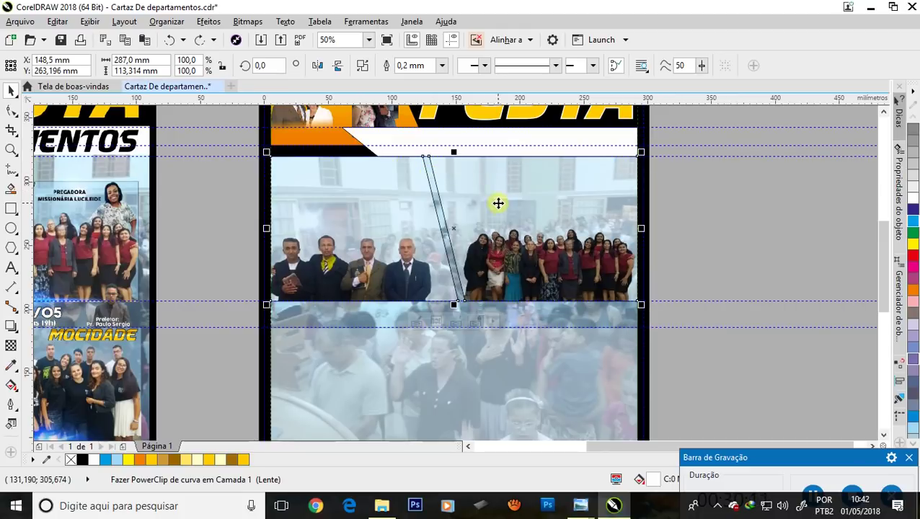
Step: Extract the PowerClip contents and drag the women's photo out, then undo it
right_click(479, 189)
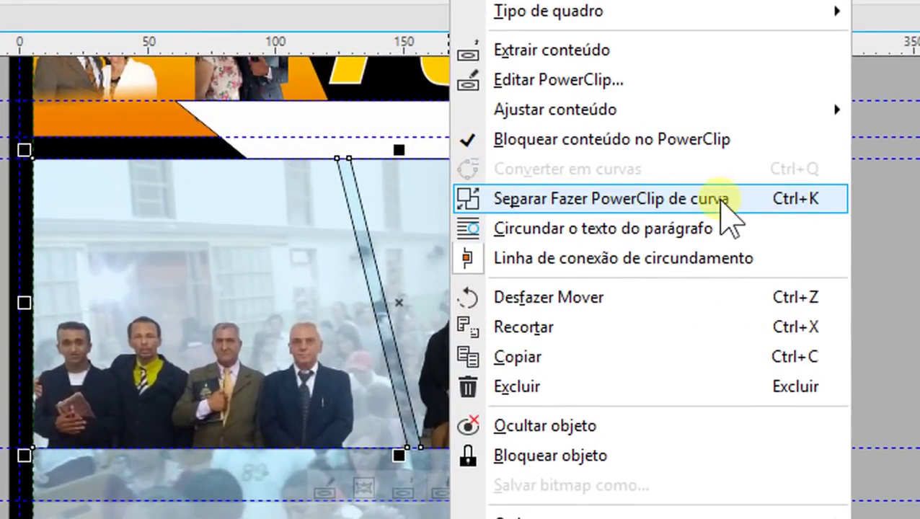
click(699, 199)
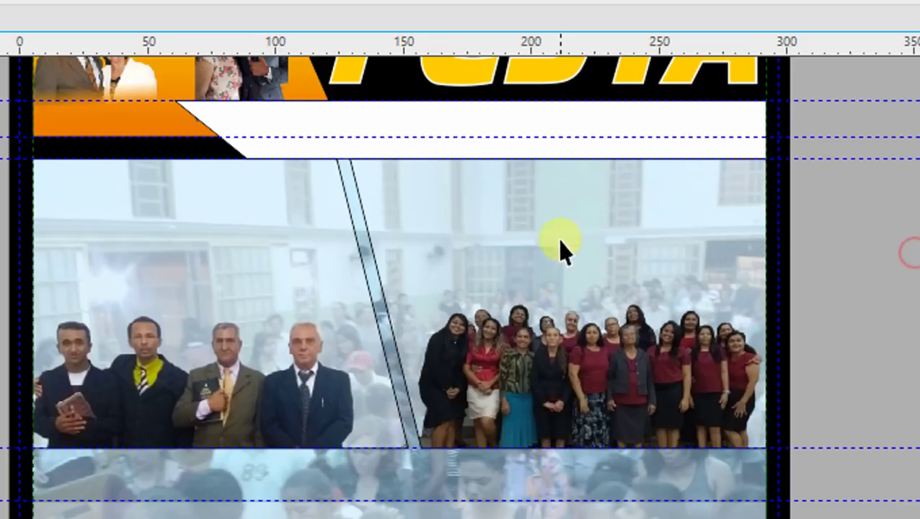
drag(561, 242, 919, 234)
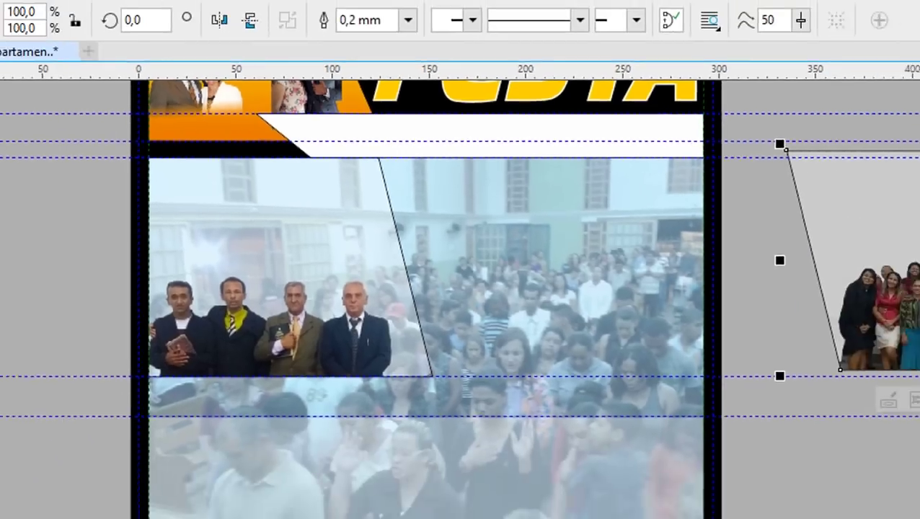
key(ctrl+z)
key(ctrl+z)
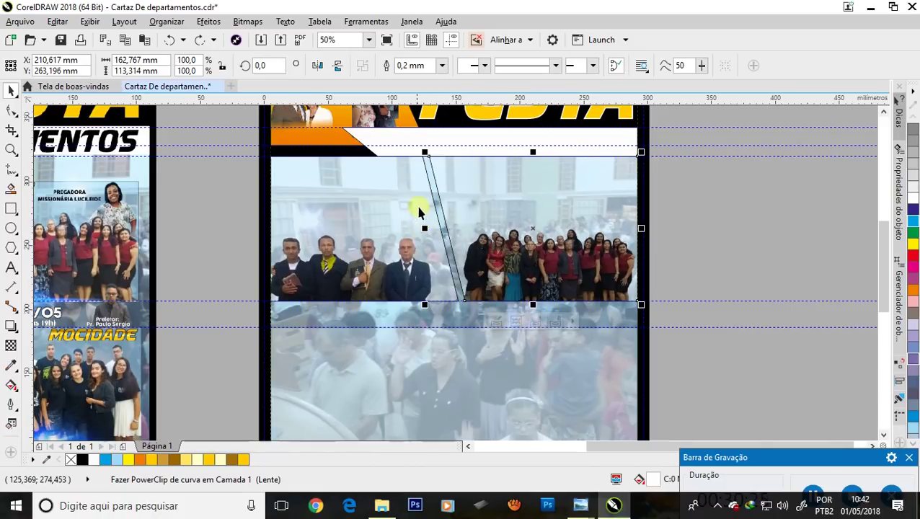
Step: With the Shape tool, pull the men's frame slanted-edge nodes left to snap onto the divider
click(408, 200)
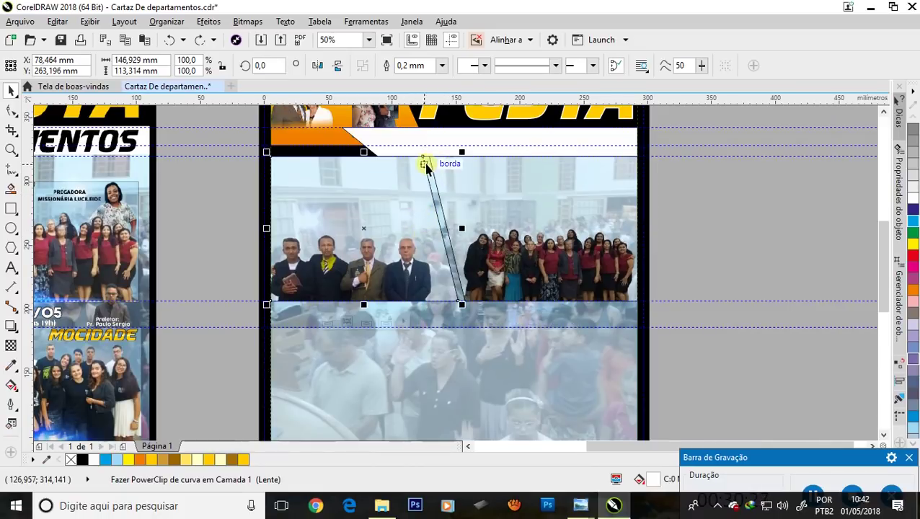
click(11, 111)
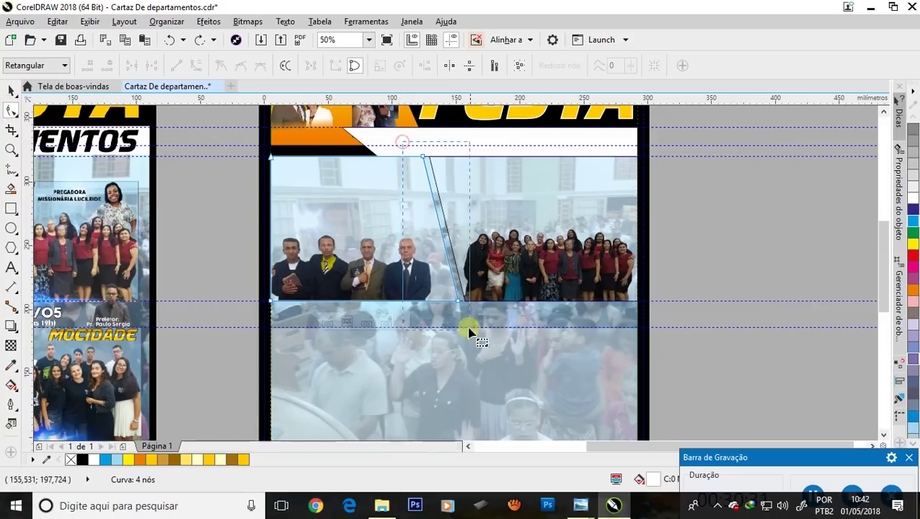
drag(404, 143, 472, 336)
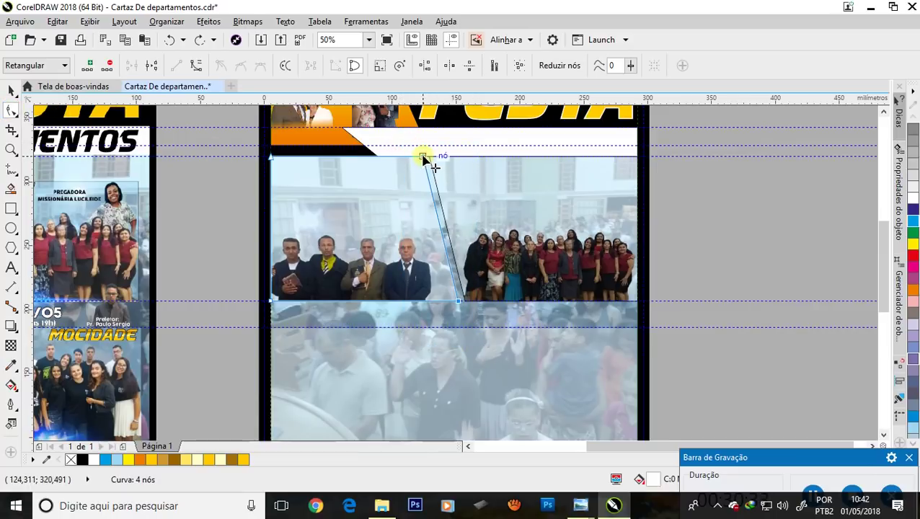
drag(423, 158, 408, 157)
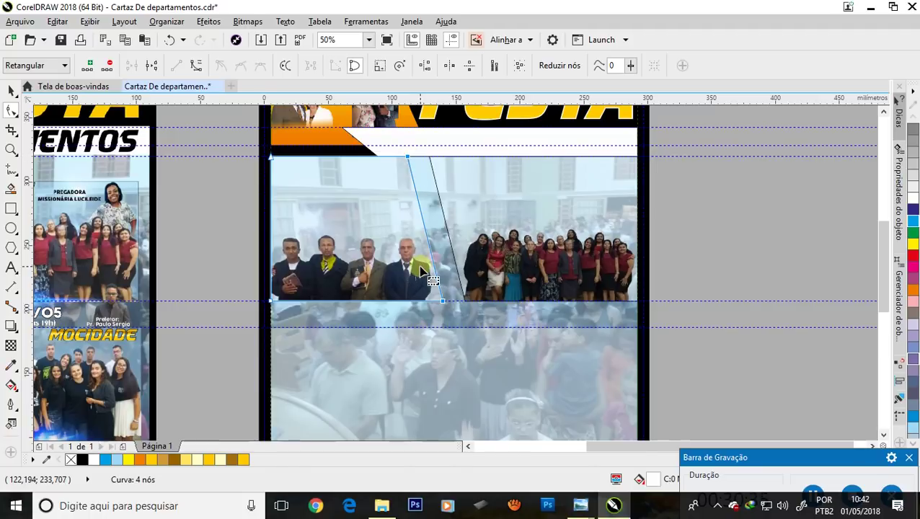
scroll(422, 271, up, 2)
scroll(432, 171, down, 1)
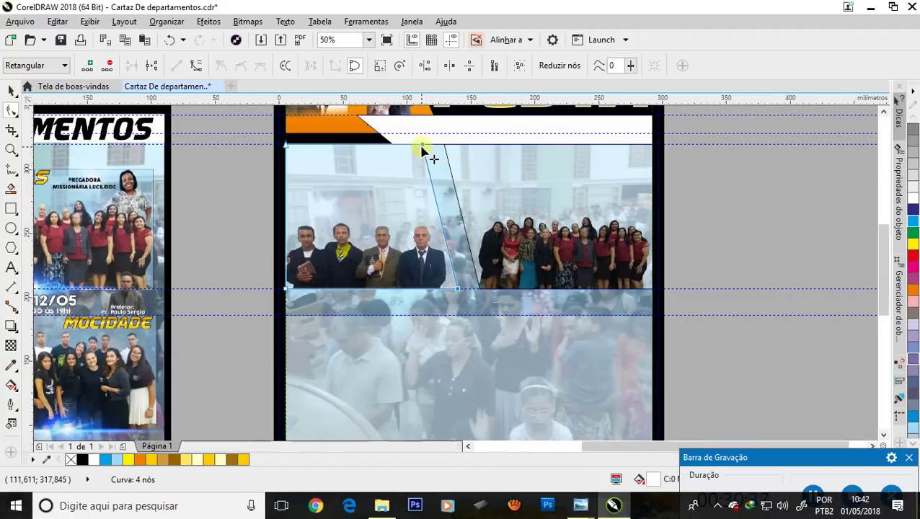
scroll(423, 149, up, 1)
drag(422, 148, 418, 149)
scroll(424, 153, down, 1)
scroll(426, 231, up, 2)
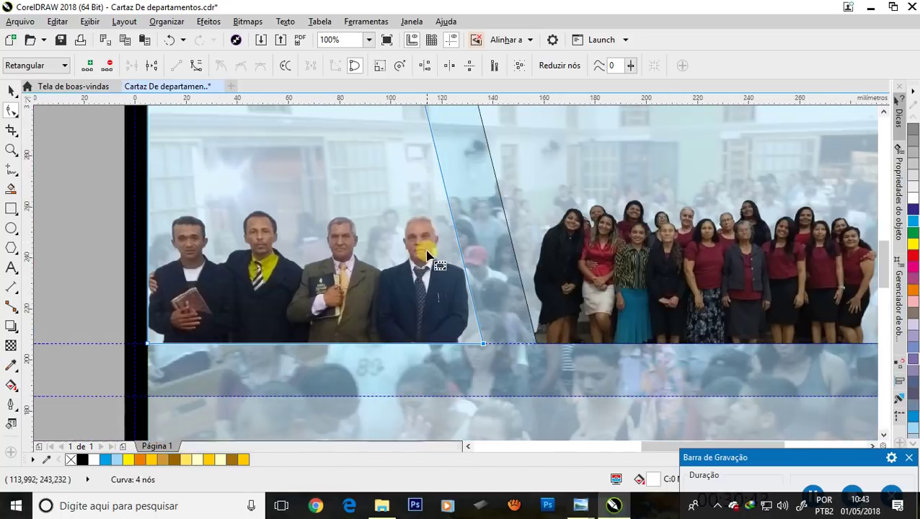
scroll(393, 254, down, 2)
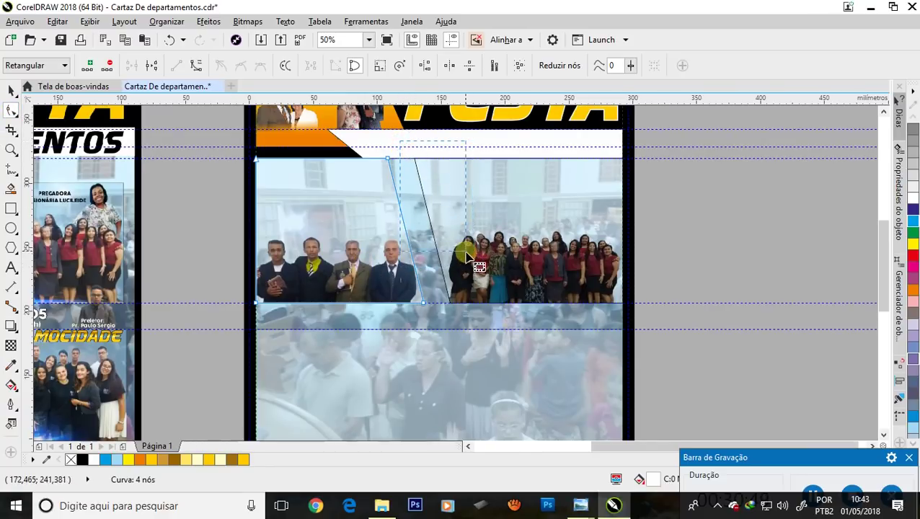
click(416, 153)
Step: Move the women's frame top-corner node left to the divider, then return to the Pick tool
scroll(415, 153, up, 1)
click(410, 159)
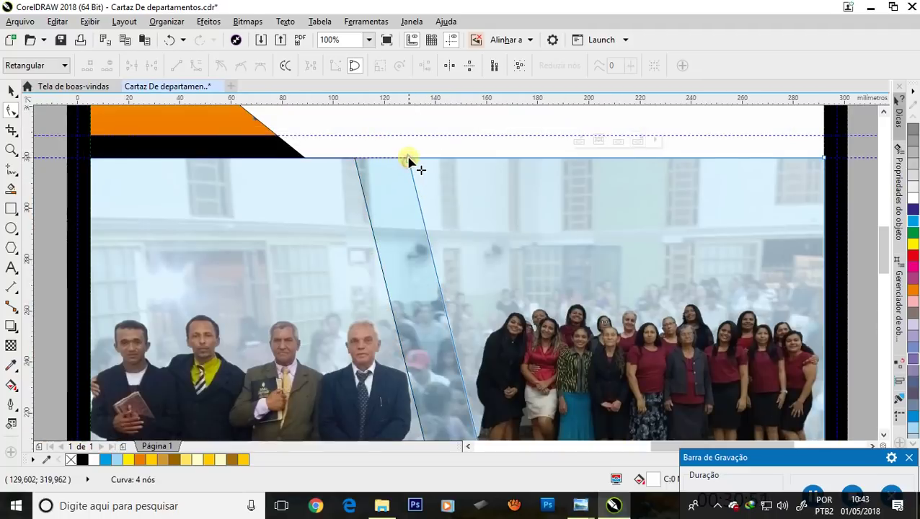
scroll(408, 159, down, 1)
click(440, 302)
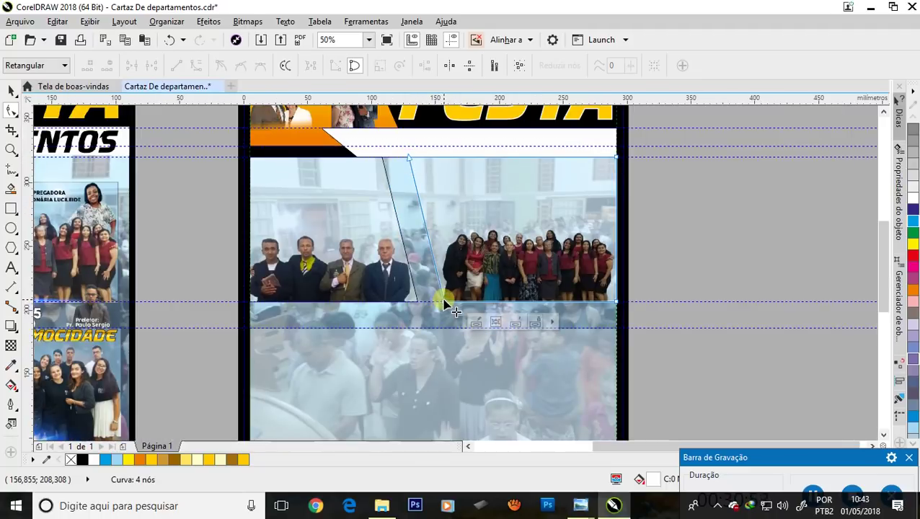
click(442, 303)
drag(443, 303, 444, 303)
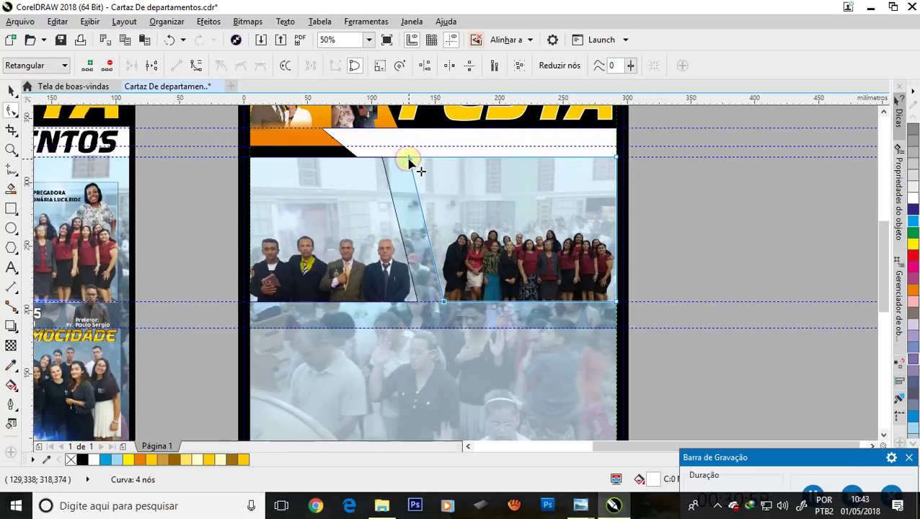
drag(409, 158, 392, 160)
click(11, 89)
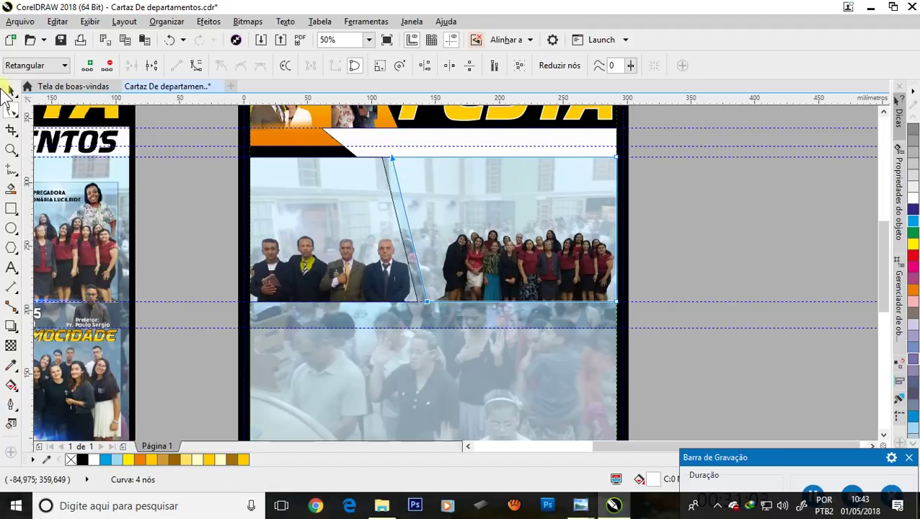
Step: Drag Senhoras.psd's corner handles outward to about 12% scale, roughly 176 × 103 mm
click(699, 243)
scroll(523, 270, up, 2)
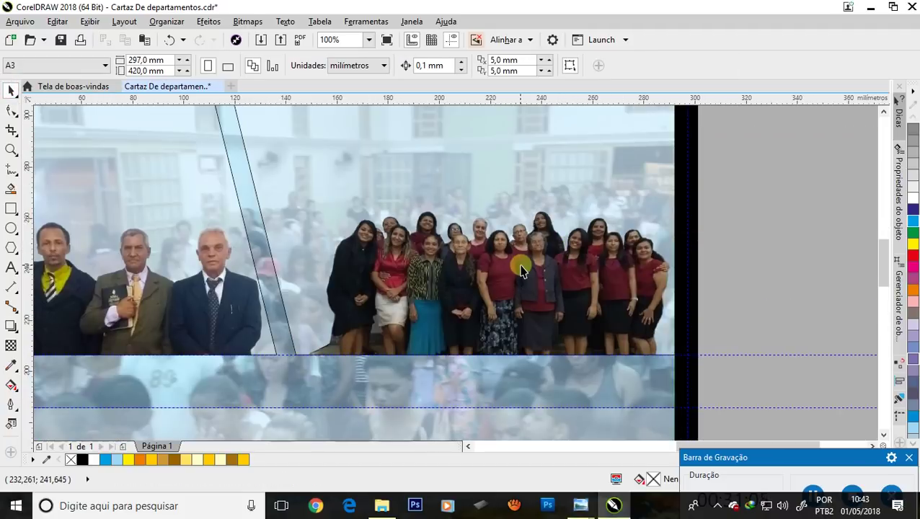
scroll(517, 269, down, 2)
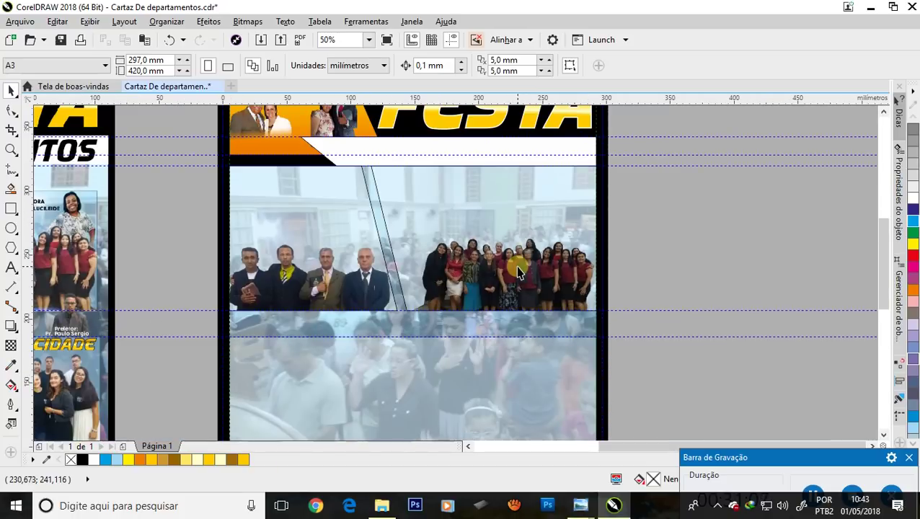
click(498, 271)
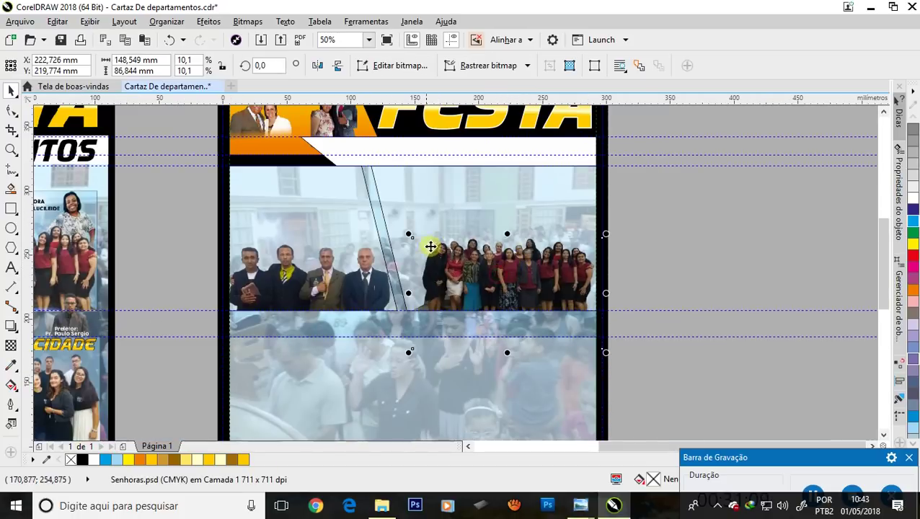
drag(410, 235, 380, 217)
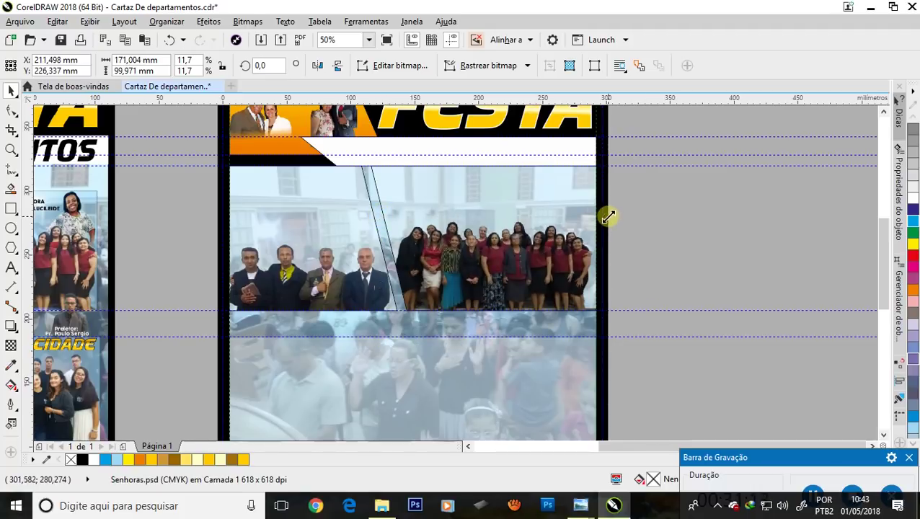
drag(607, 215, 612, 208)
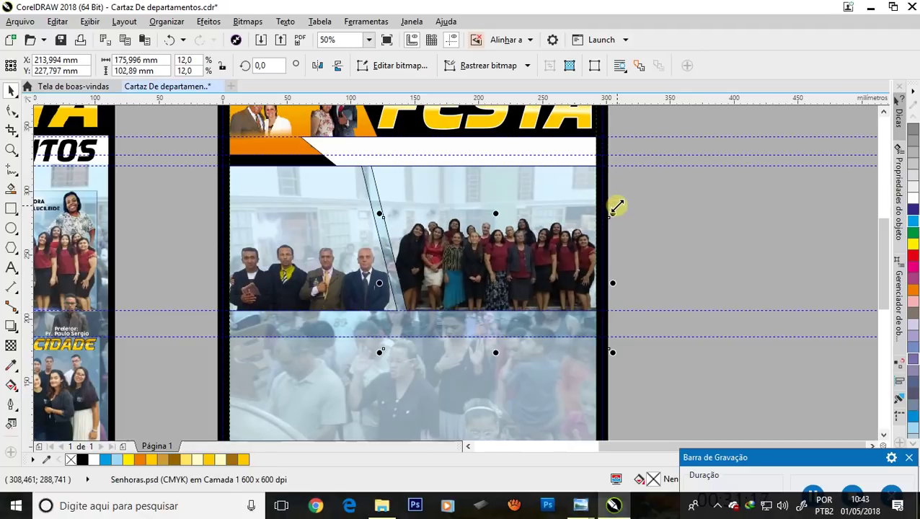
click(673, 247)
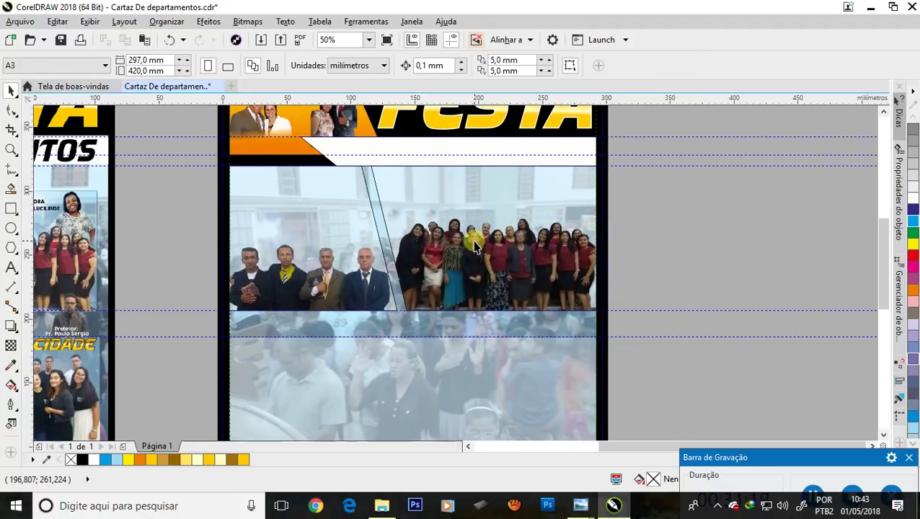
scroll(471, 242, down, 2)
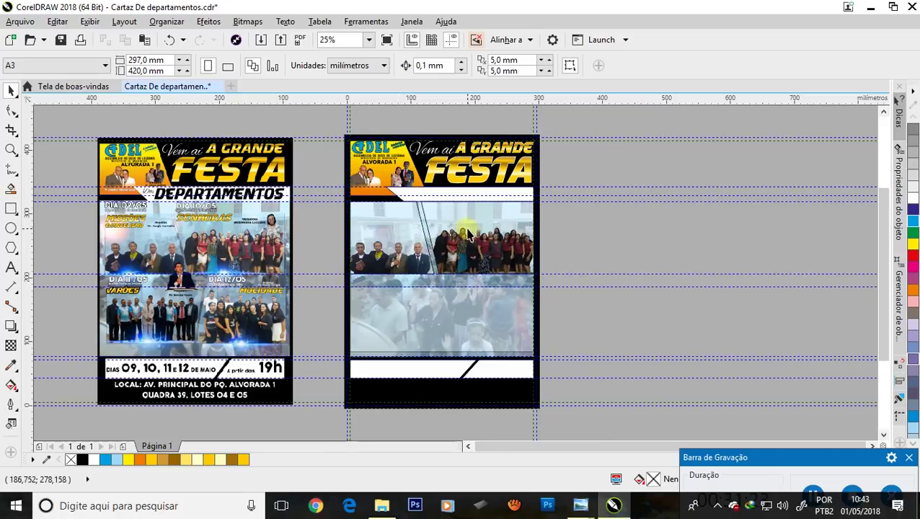
scroll(476, 242, up, 1)
scroll(483, 248, down, 1)
scroll(170, 215, up, 2)
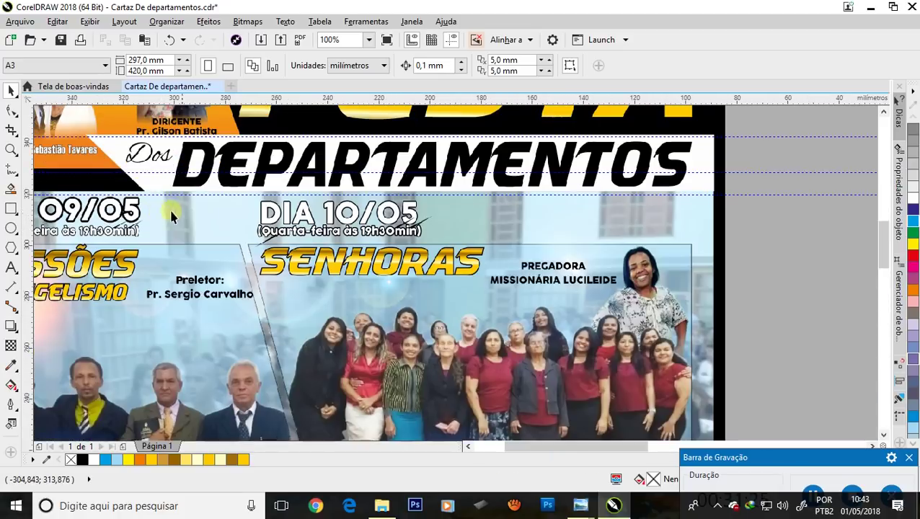
scroll(357, 204, down, 1)
scroll(355, 230, down, 1)
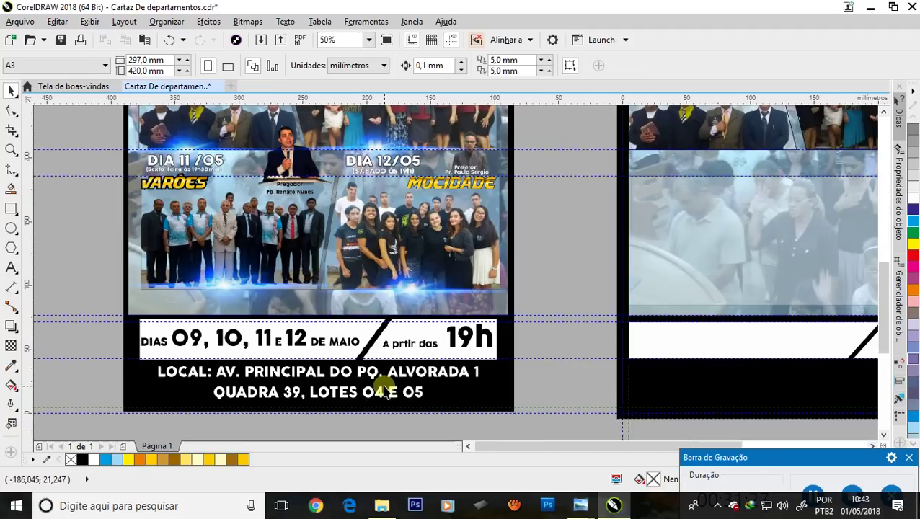
scroll(382, 384, up, 1)
scroll(294, 320, down, 1)
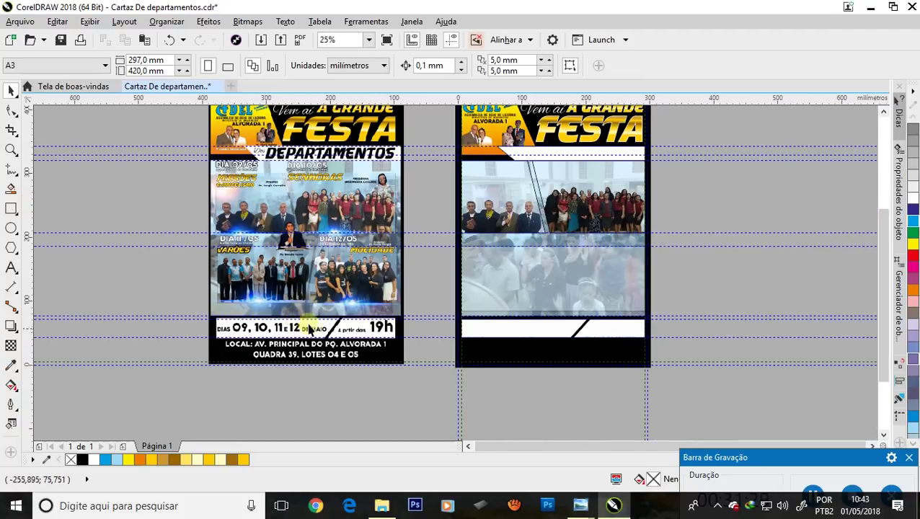
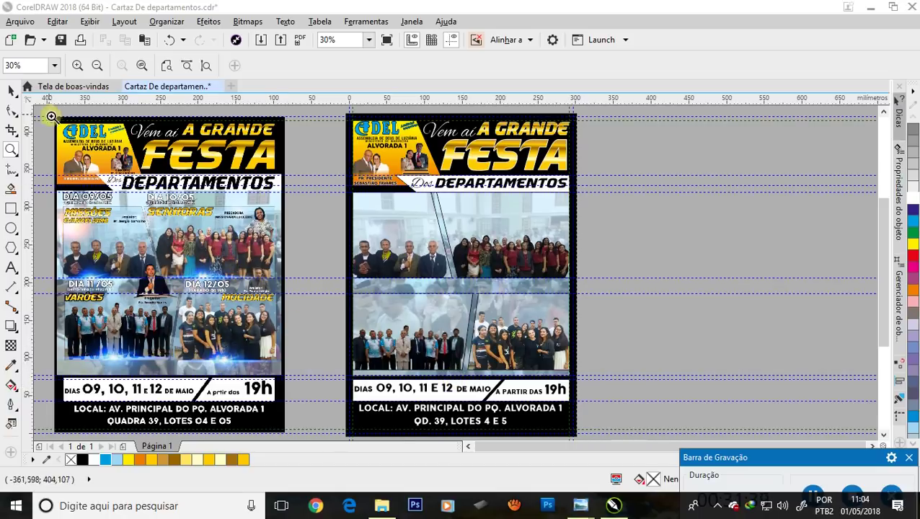
Step: Drag the five selected photos off the right poster onto the empty area to its right
click(11, 92)
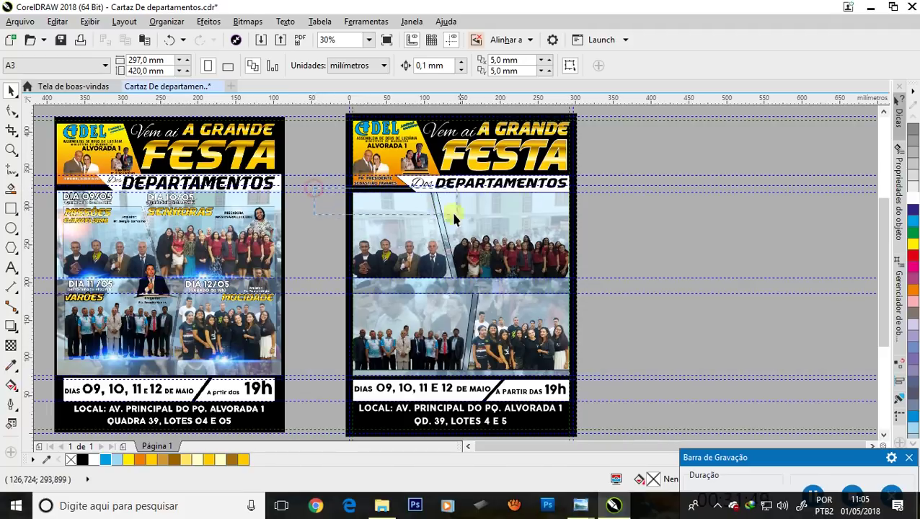
mouse_move(314, 188)
mouse_down()
mouse_move(604, 359)
mouse_move(593, 383)
mouse_up()
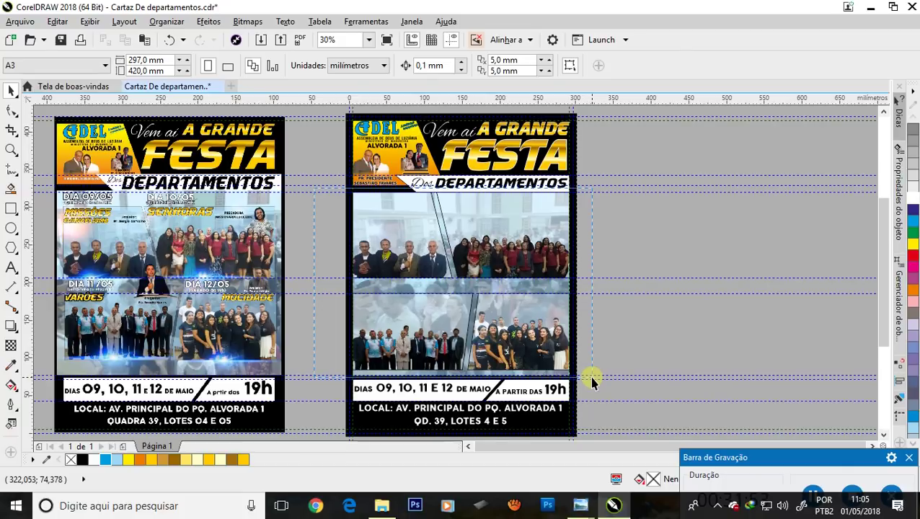
drag(465, 289, 717, 294)
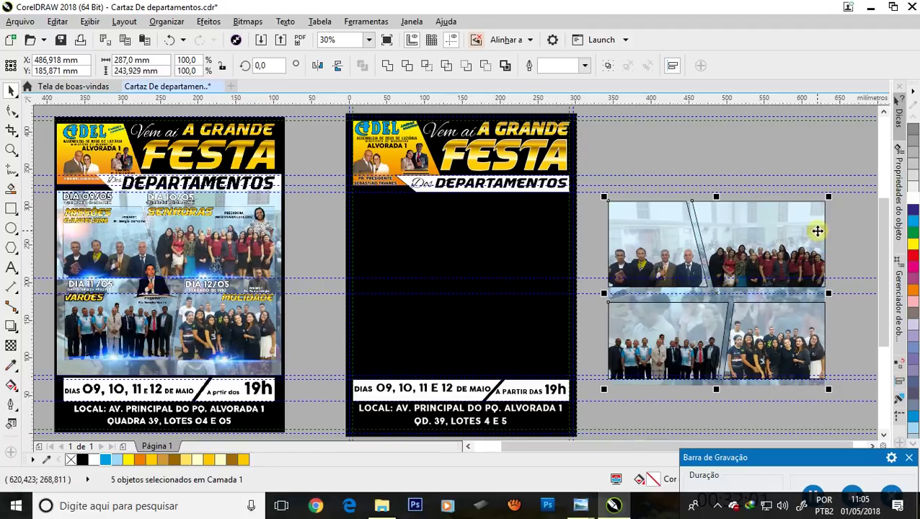
Step: Start a PNG export of the selected collage into the fotos folder
click(281, 39)
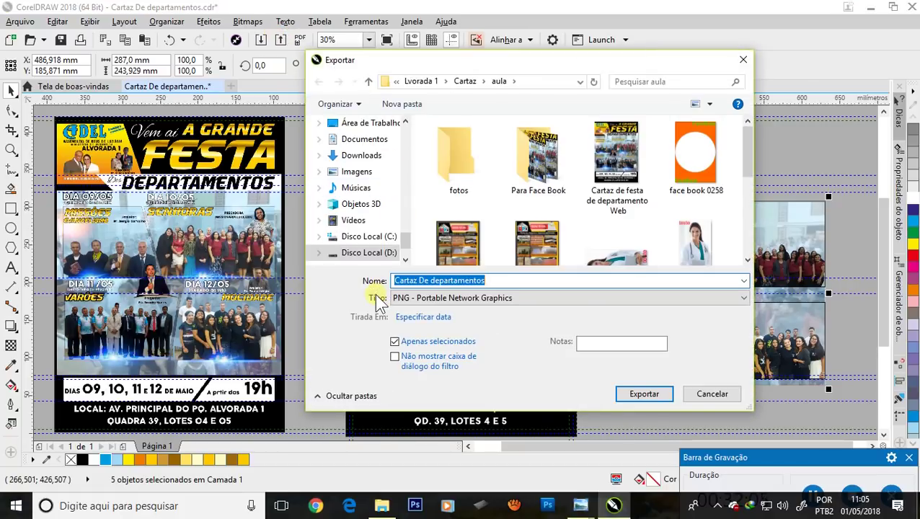
click(743, 299)
click(456, 6)
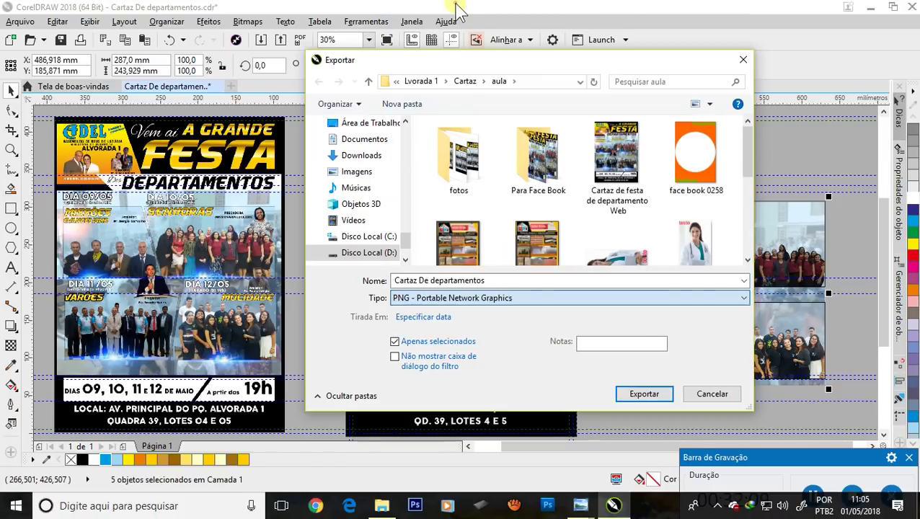
click(501, 280)
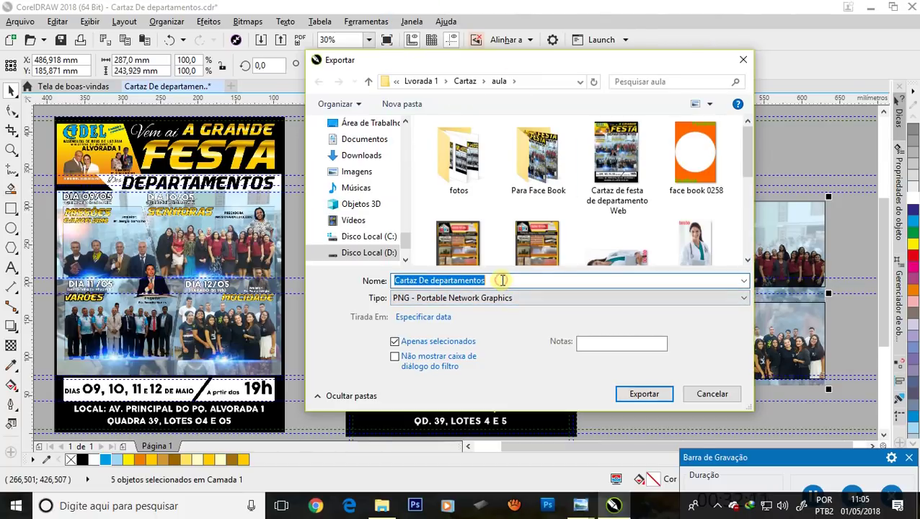
double_click(459, 155)
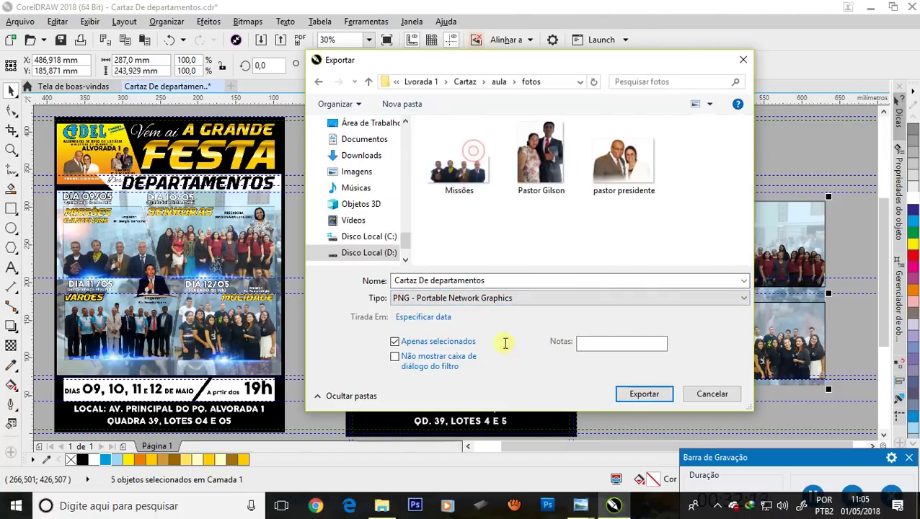
click(495, 280)
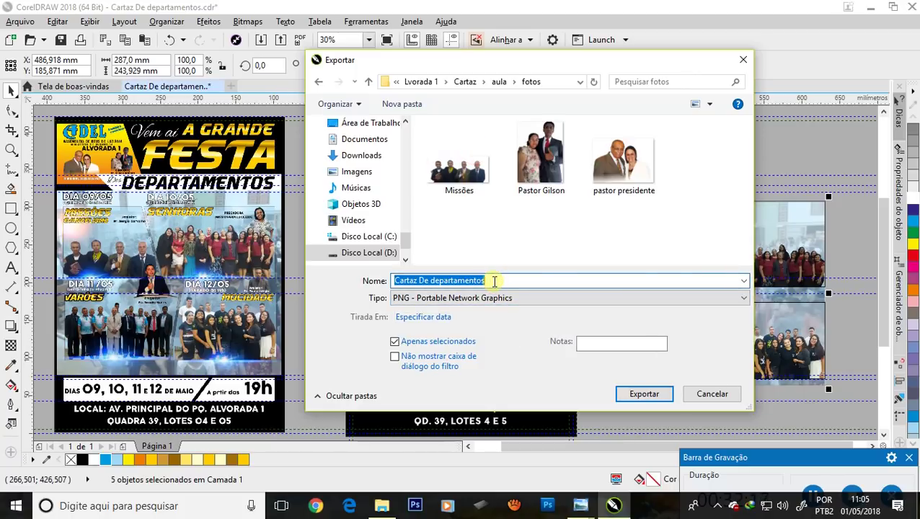
Step: Name the export 'fundo de fotos', keep 'Apenas selecionados', and confirm the PNG settings
text(fundo de fotos)
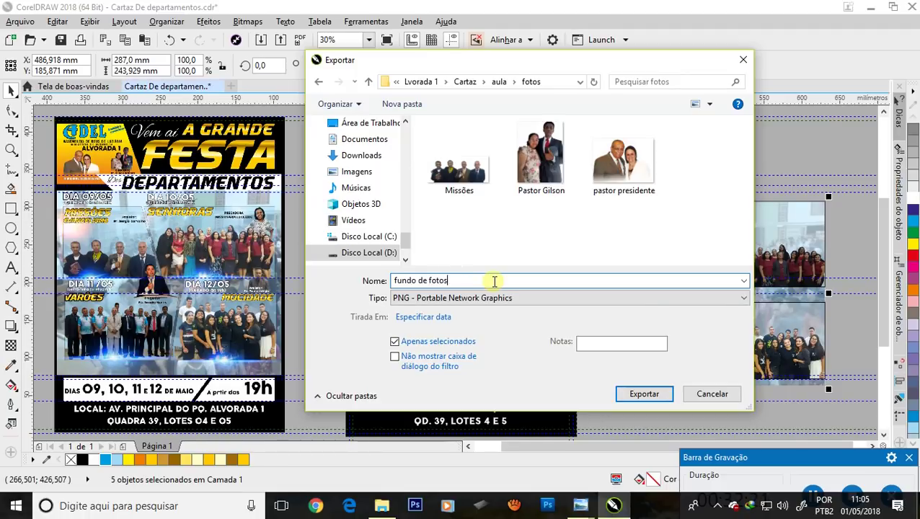
click(632, 397)
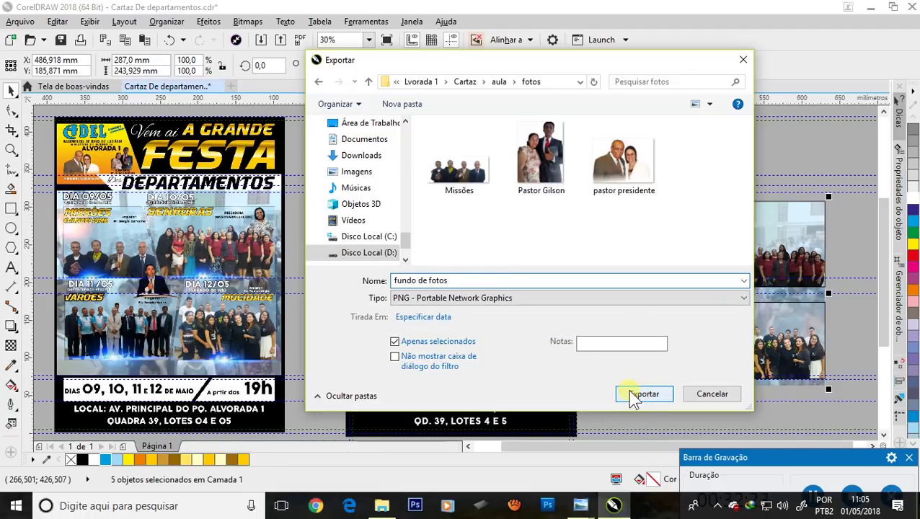
click(394, 342)
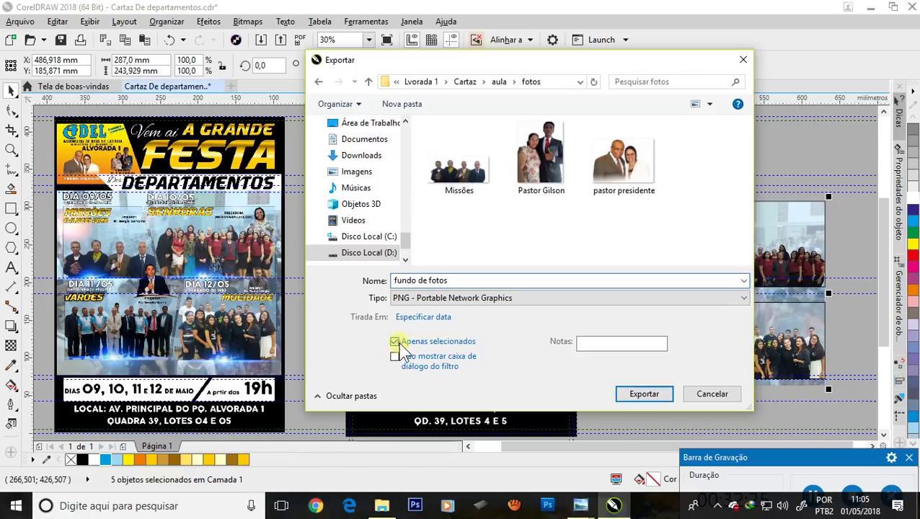
click(396, 342)
click(657, 399)
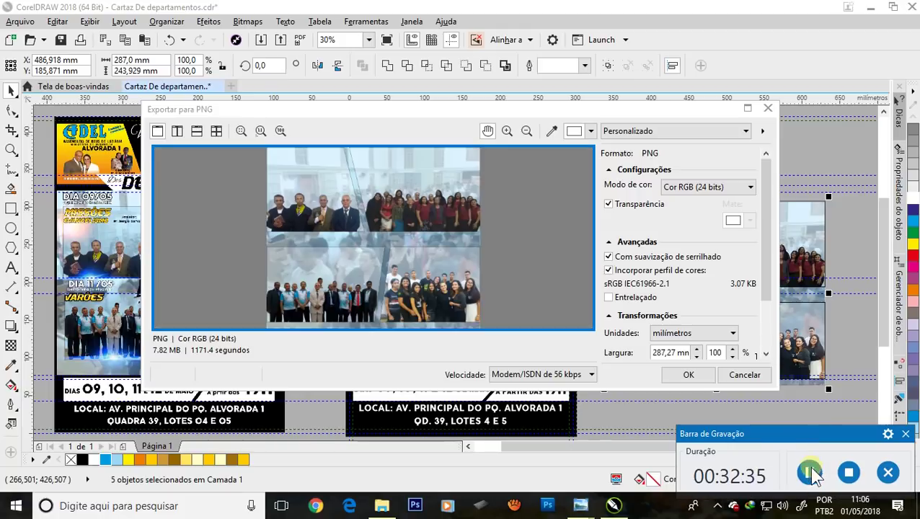
click(689, 376)
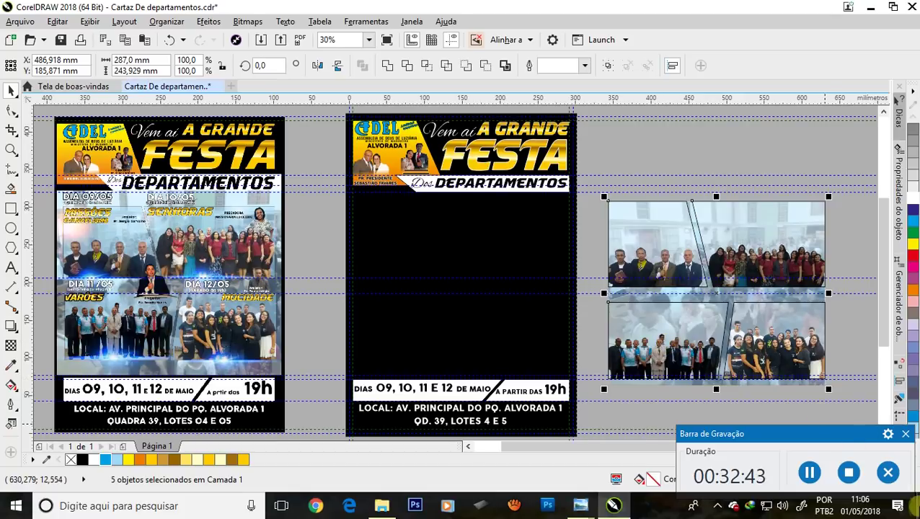
Step: Search Microsoft Store for 'Pics' to find PicsArt, then clear the search and show the desktop
click(913, 507)
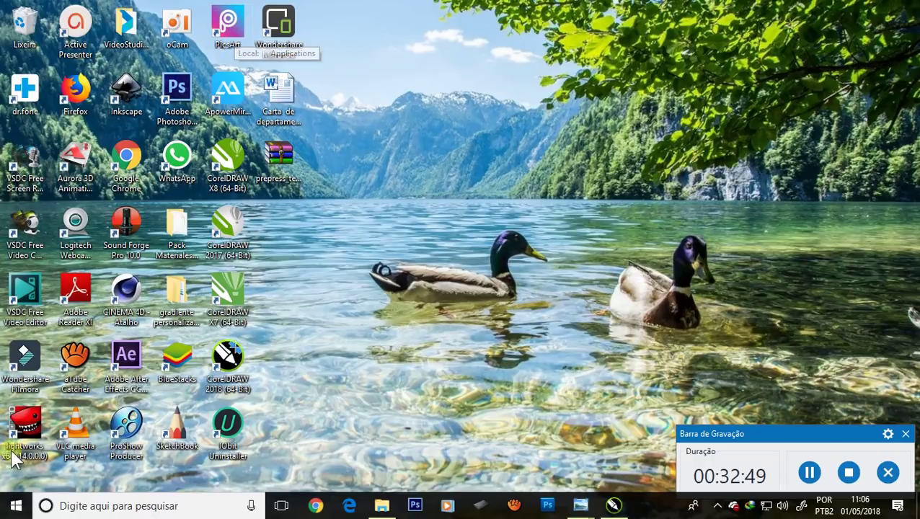
click(16, 506)
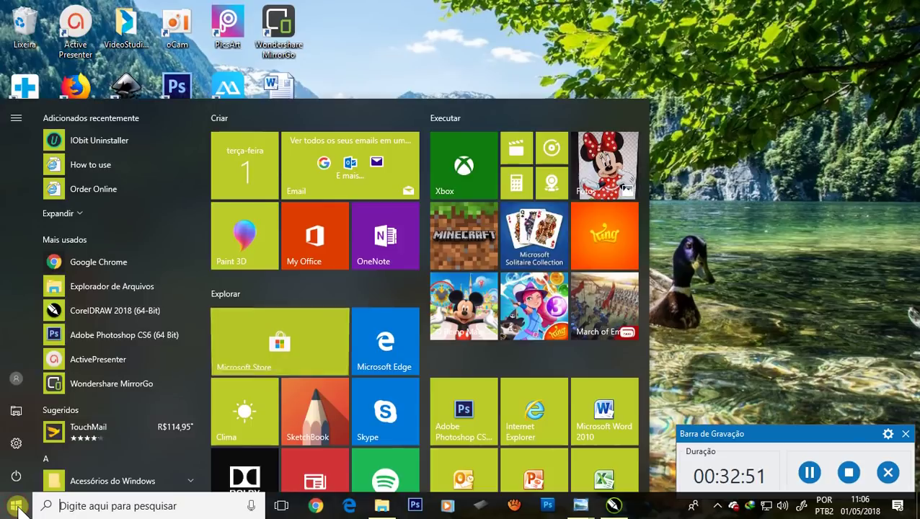
click(244, 334)
text(Pics)
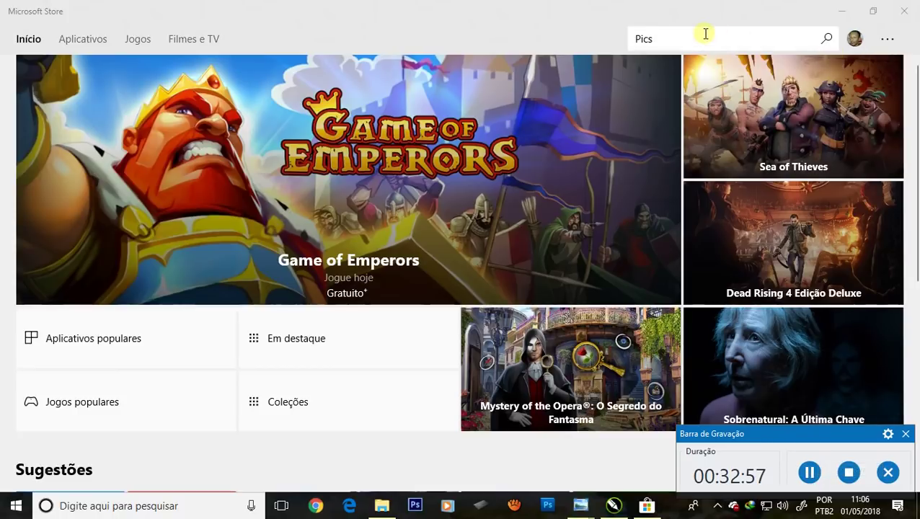
click(706, 34)
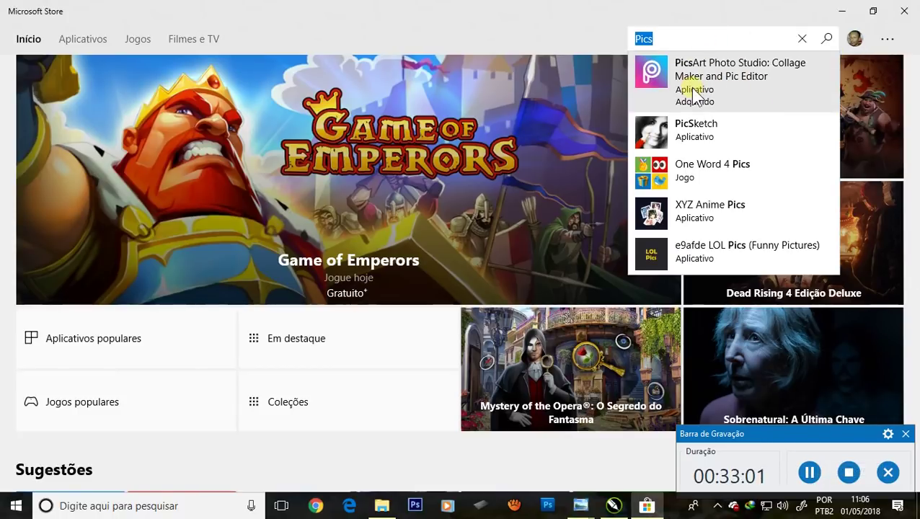
click(801, 39)
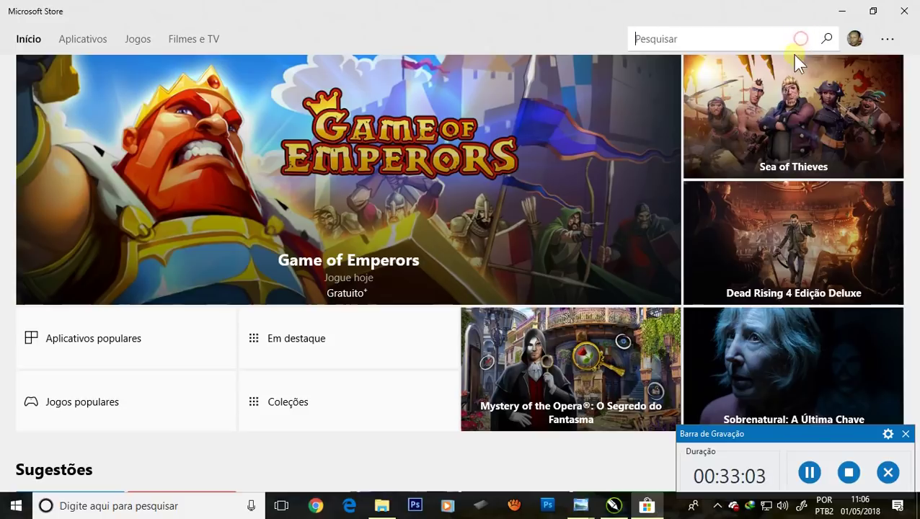
click(917, 509)
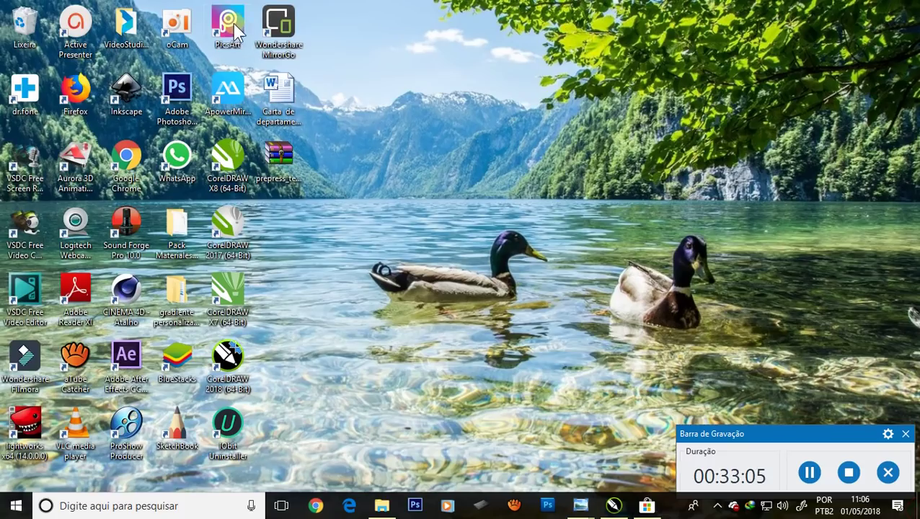
Step: Launch PicsArt and load 'fundo de fotos' from the fotos folder into the Editor, dismissing the ad
double_click(232, 27)
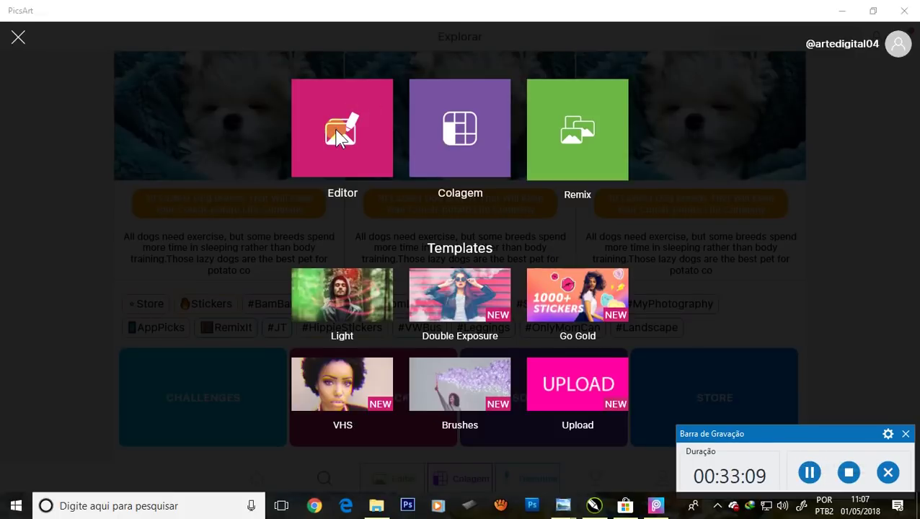
click(339, 137)
click(449, 40)
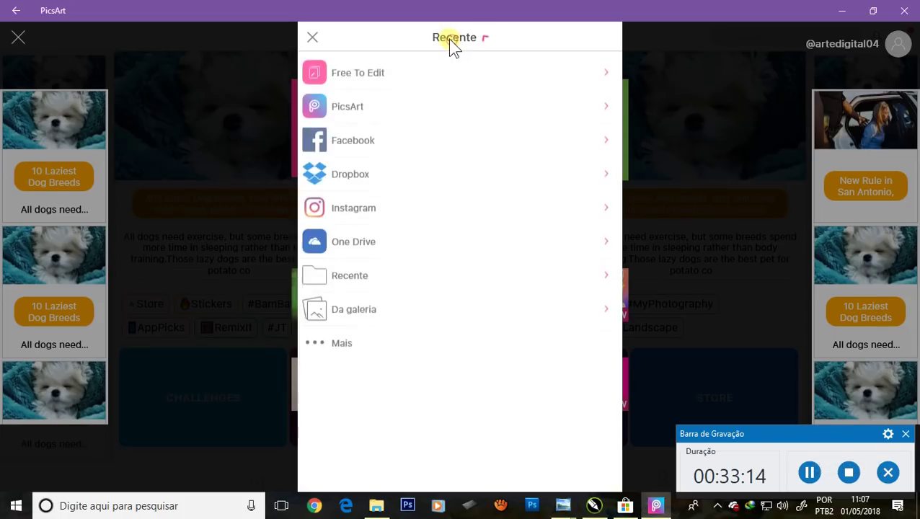
click(353, 306)
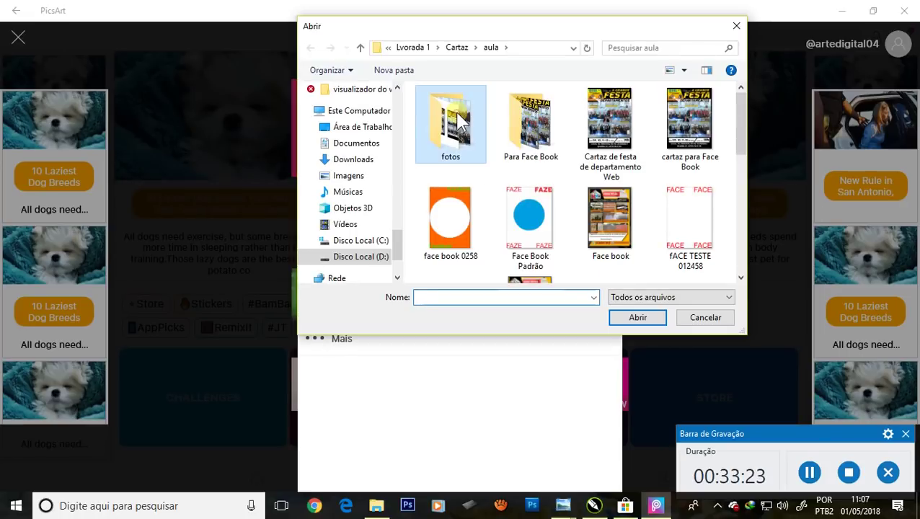
double_click(454, 122)
click(534, 127)
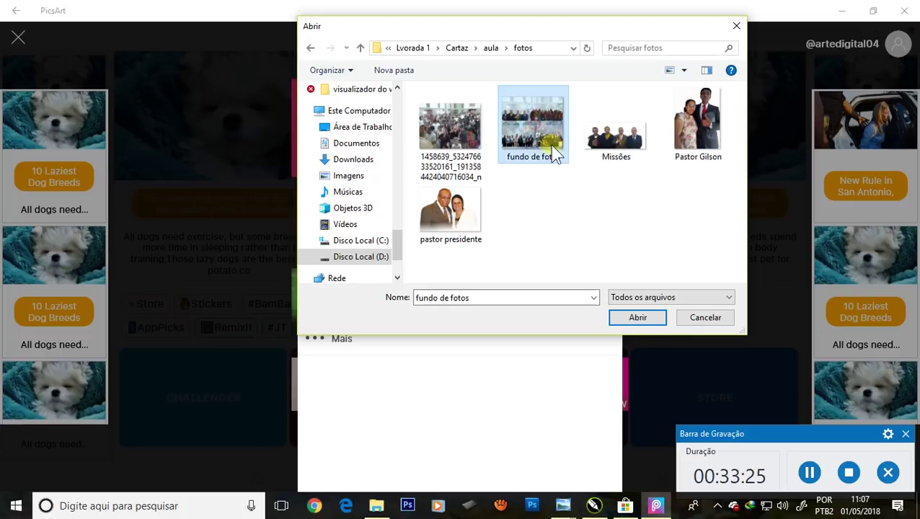
click(635, 317)
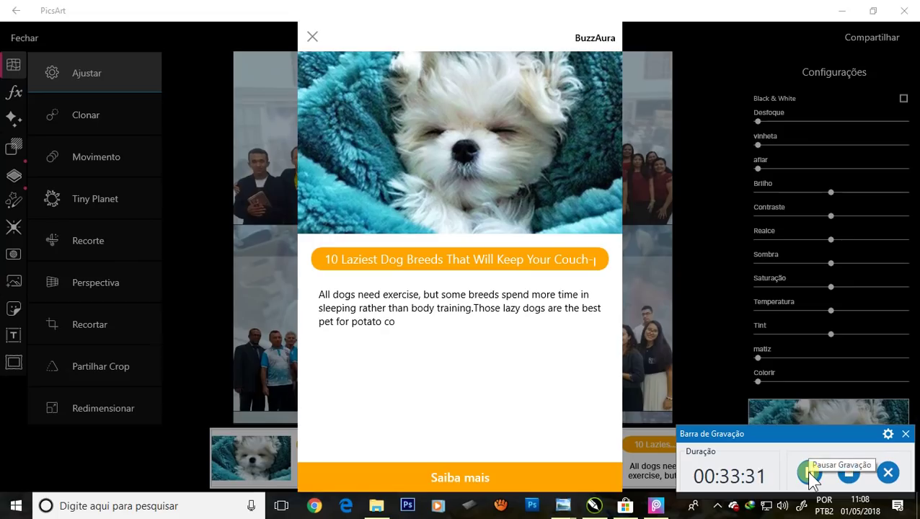
click(313, 37)
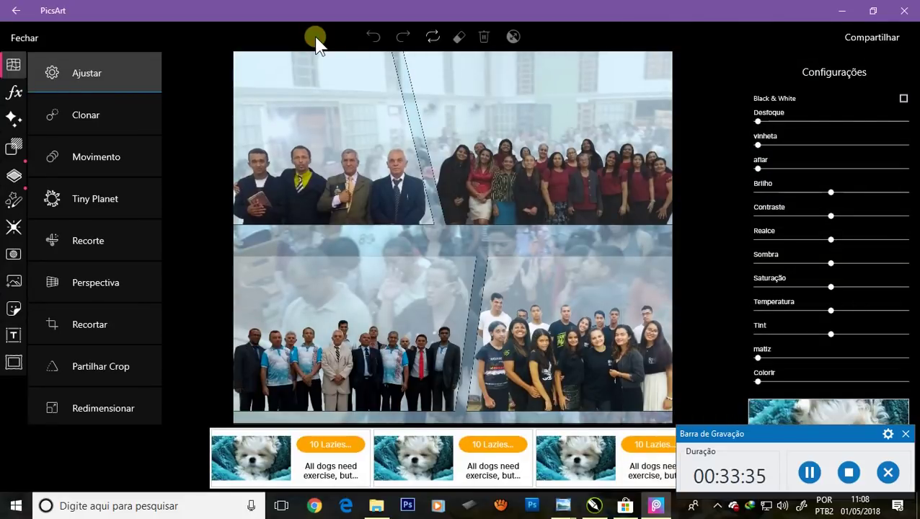
Step: Place blue Reflexo do flash glows on the photo seams and delete the red flash
click(14, 228)
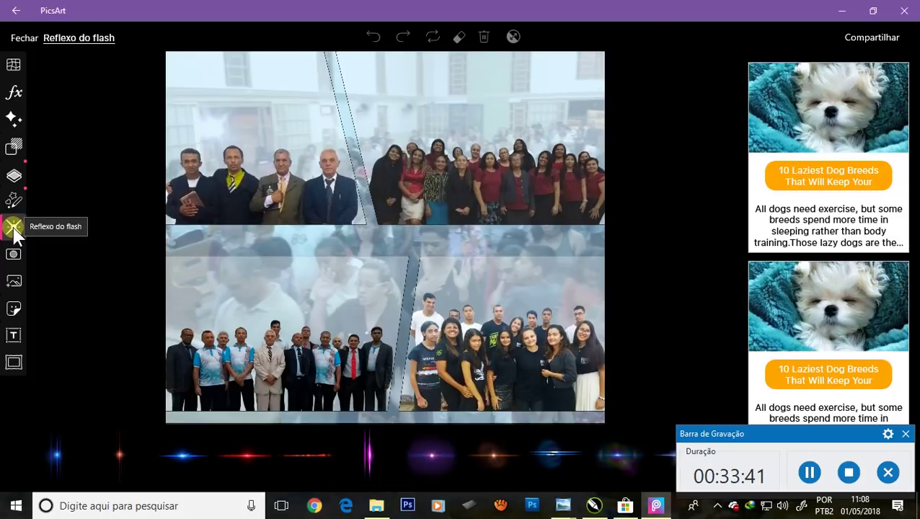
click(185, 456)
mouse_move(182, 455)
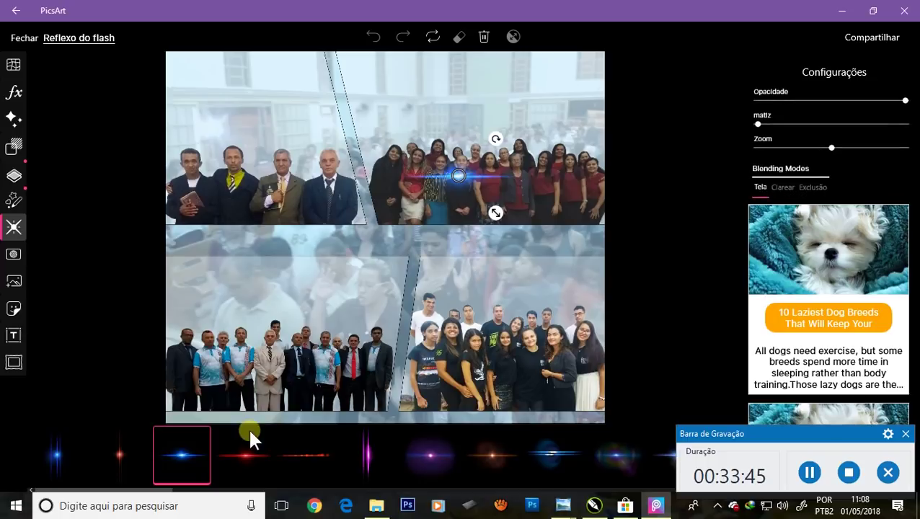
drag(457, 176, 262, 221)
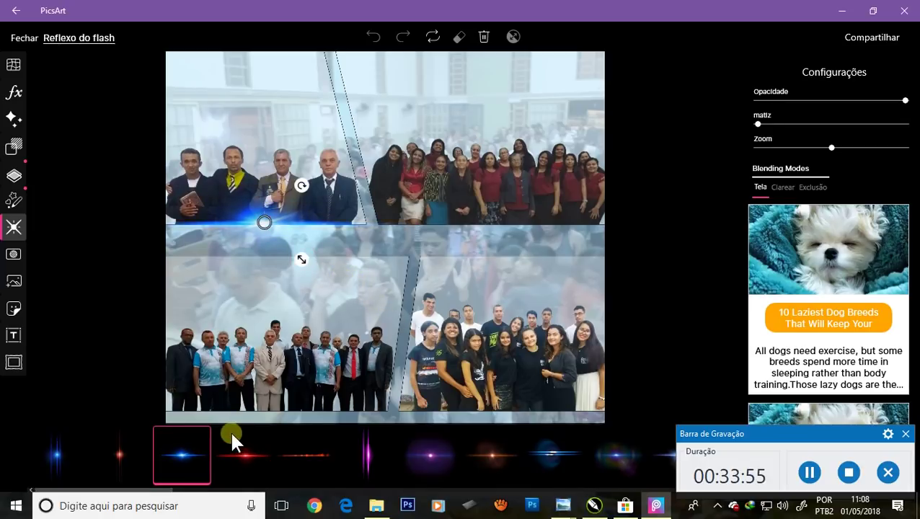
click(230, 472)
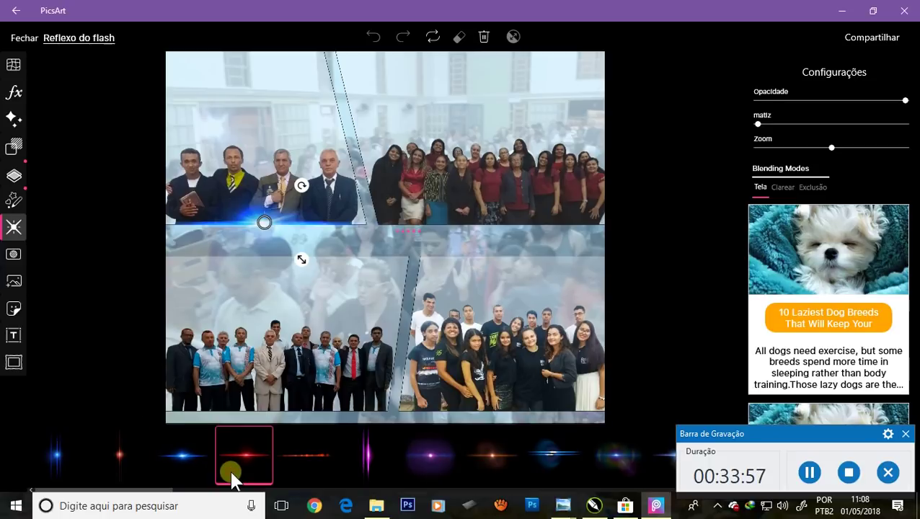
click(184, 450)
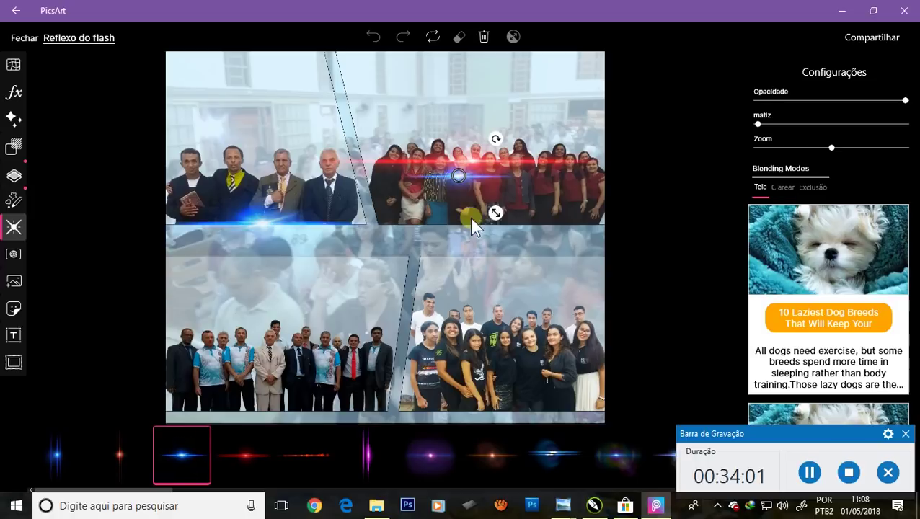
drag(460, 177, 483, 222)
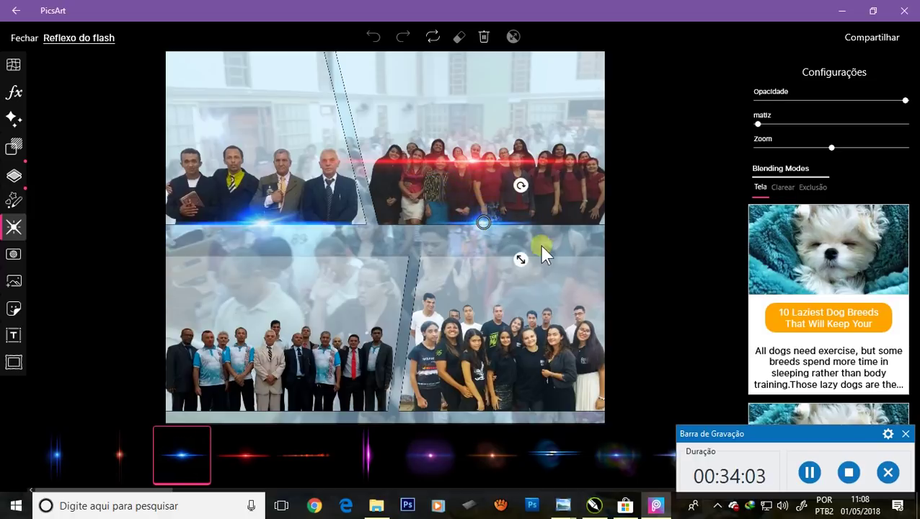
drag(520, 260, 580, 279)
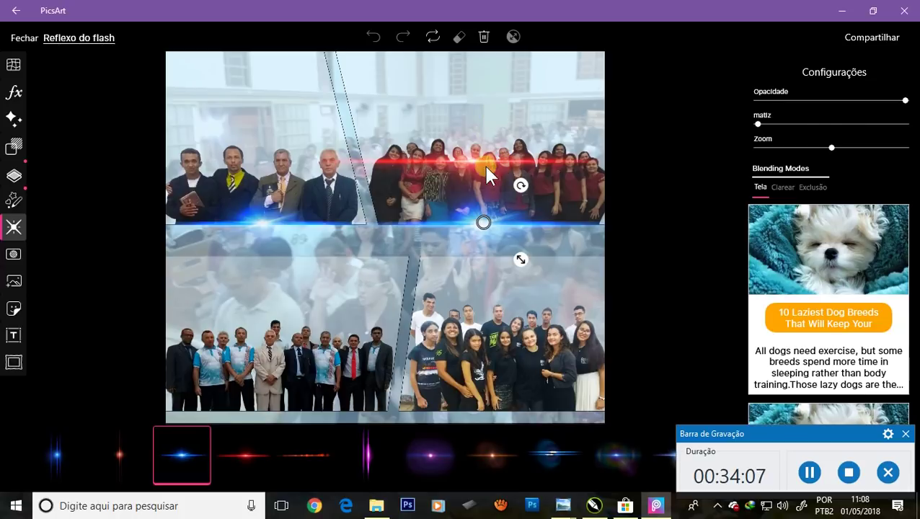
key(ctrl+z)
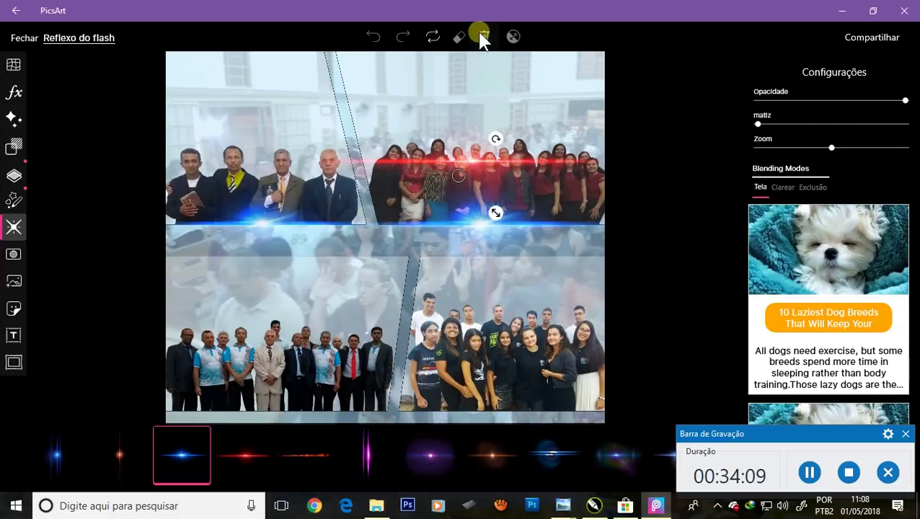
click(483, 37)
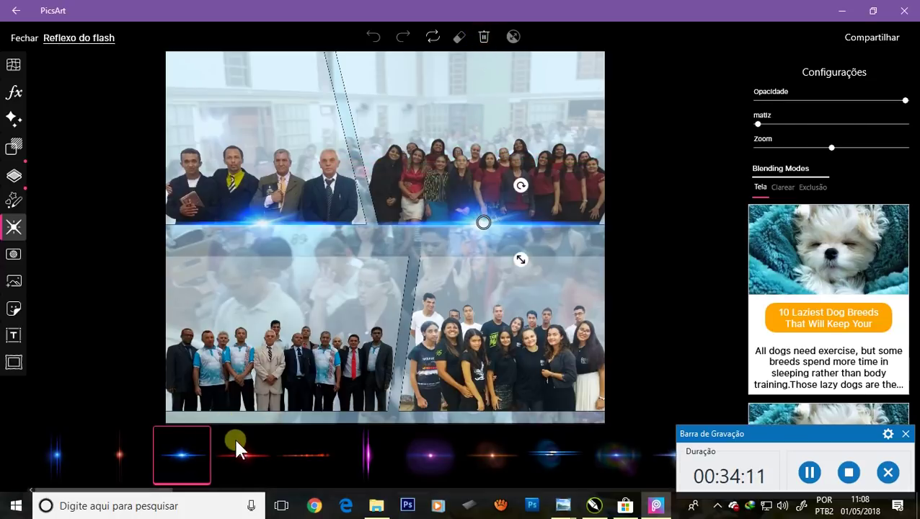
Step: Add a blue flash along the bottom edge and a round flare at the seam's right end
drag(181, 446, 453, 459)
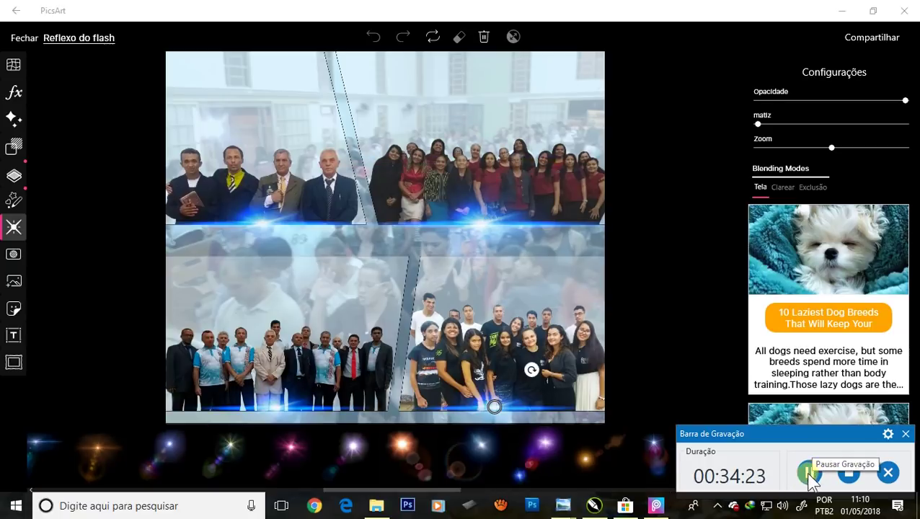
click(359, 453)
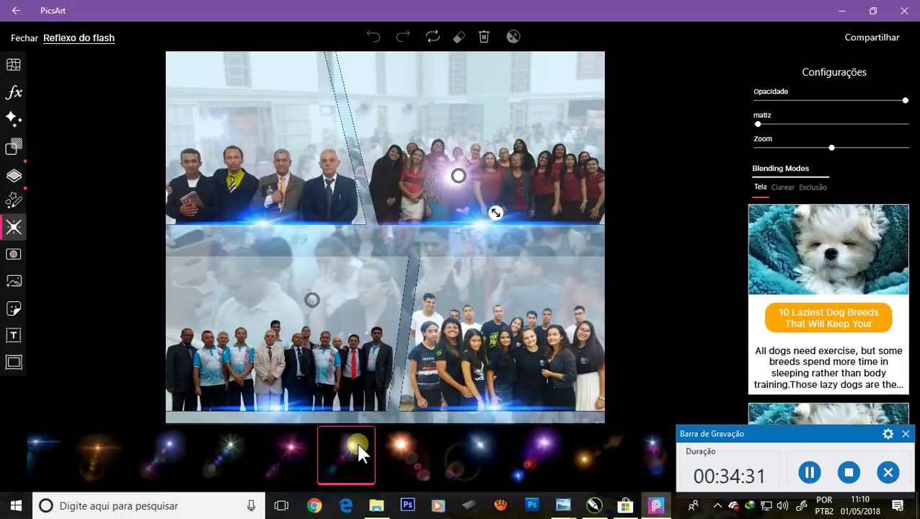
mouse_move(458, 175)
mouse_down()
mouse_move(496, 186)
mouse_move(590, 95)
mouse_up()
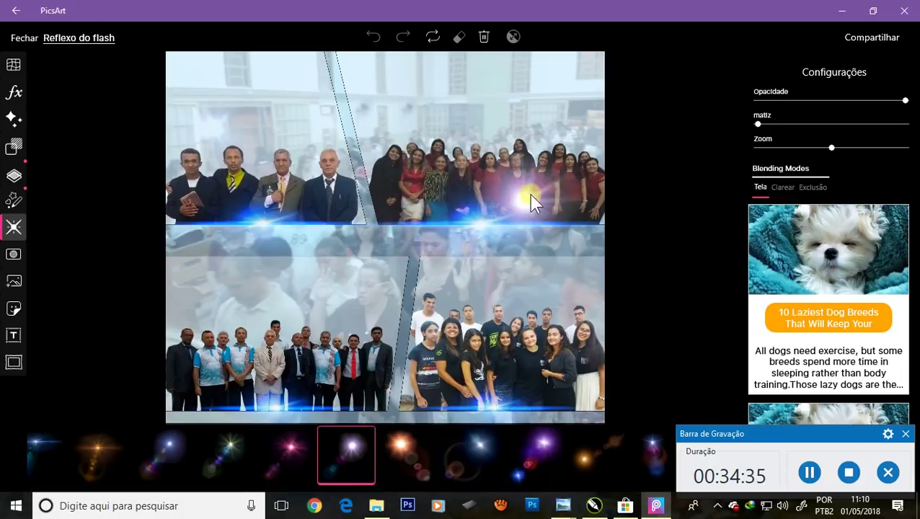
mouse_move(590, 134)
mouse_down()
mouse_move(592, 268)
mouse_move(590, 249)
mouse_up()
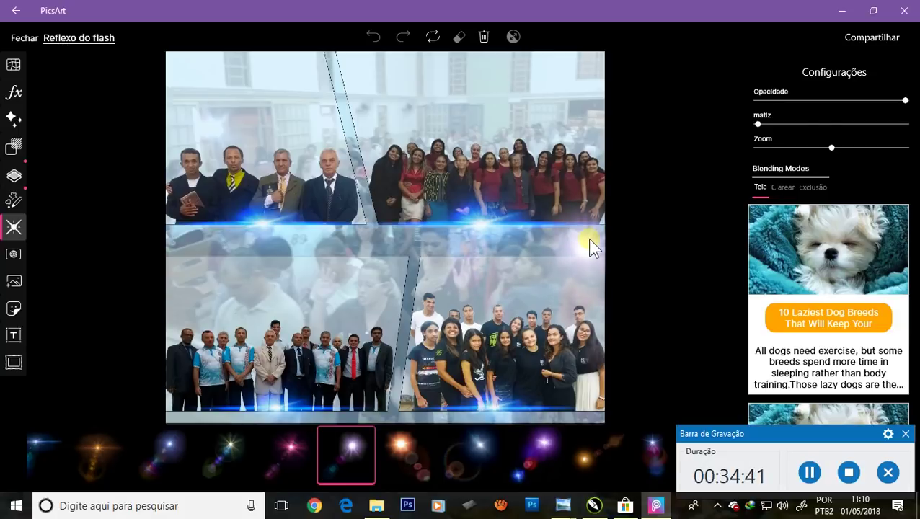
mouse_move(590, 238)
mouse_down()
mouse_move(589, 250)
mouse_move(588, 240)
mouse_up()
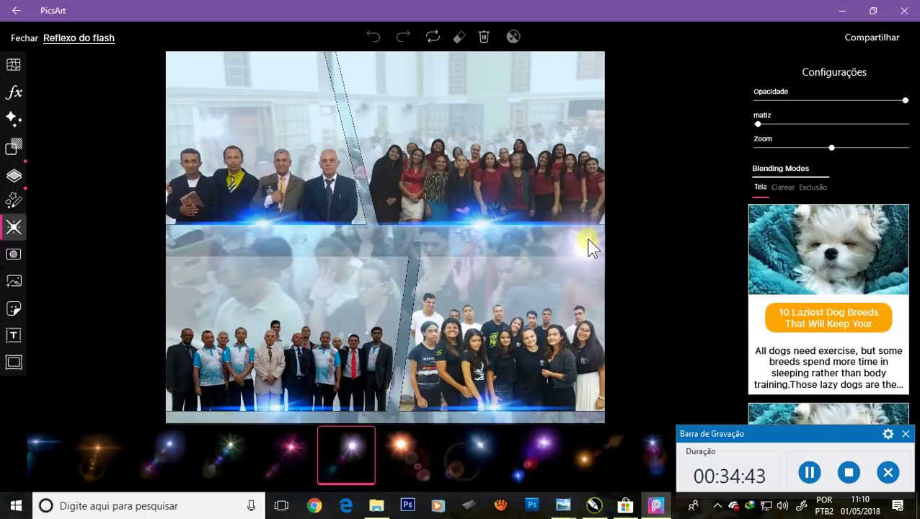
click(310, 299)
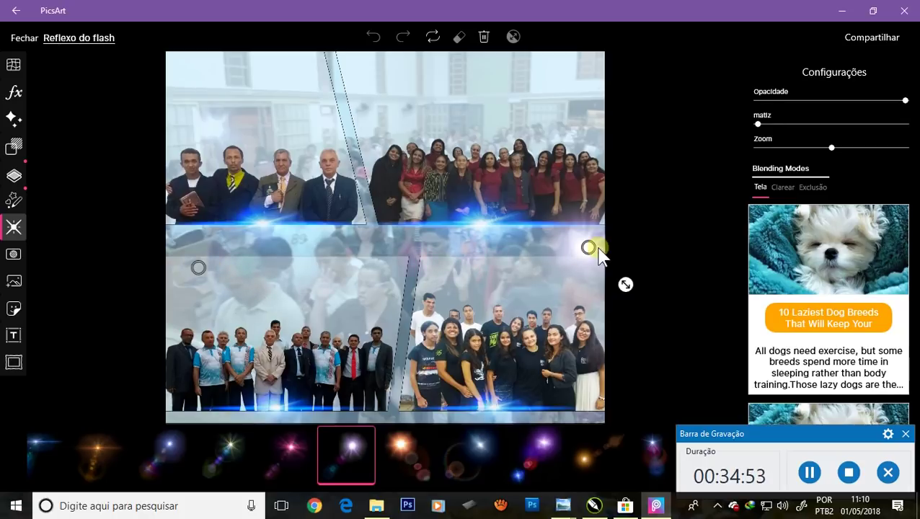
mouse_move(470, 454)
click(487, 453)
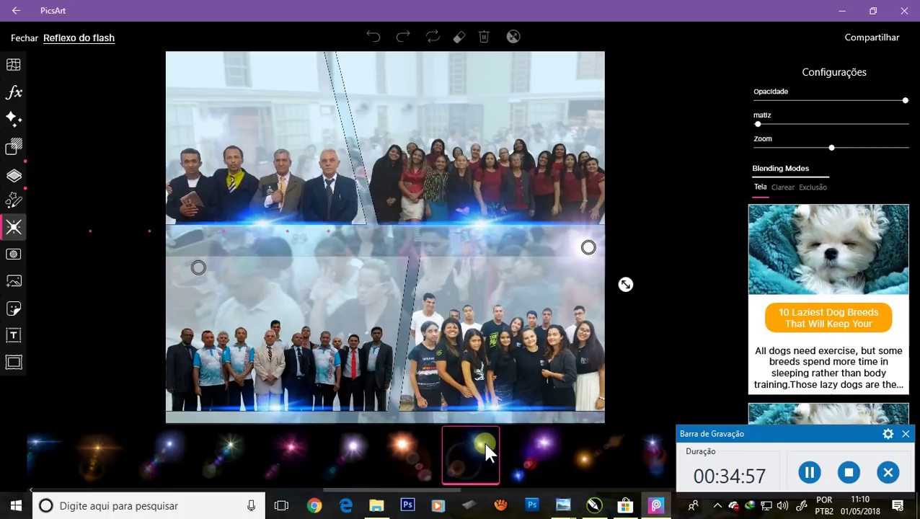
Step: Apply the flash effects and choose Salvar Privado publishing from Compartilhar
click(809, 472)
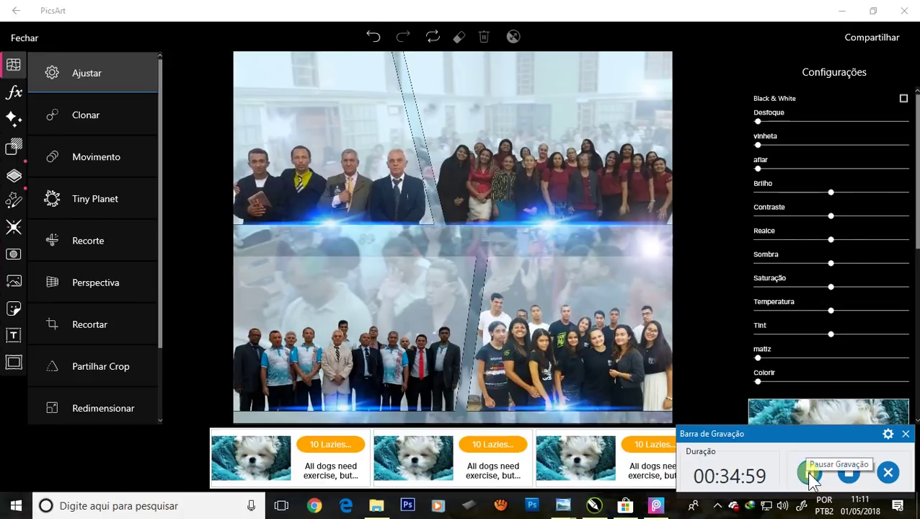
click(870, 40)
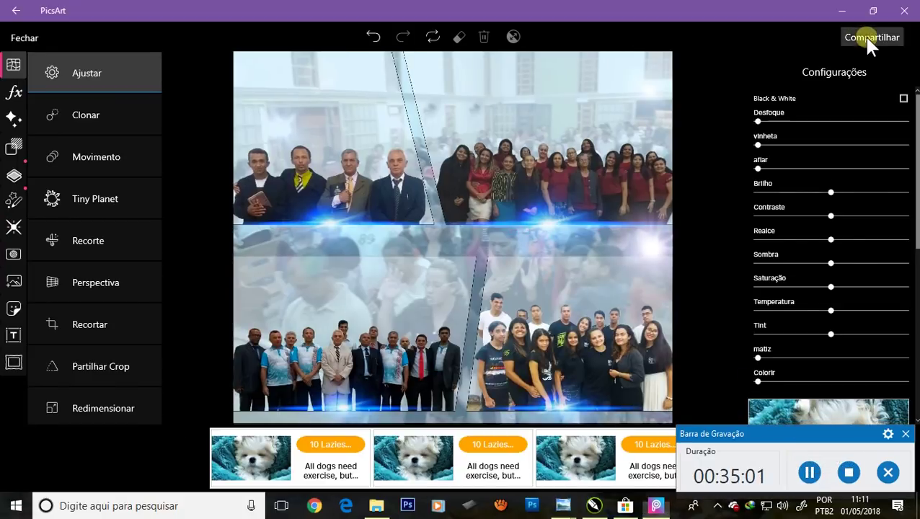
click(870, 40)
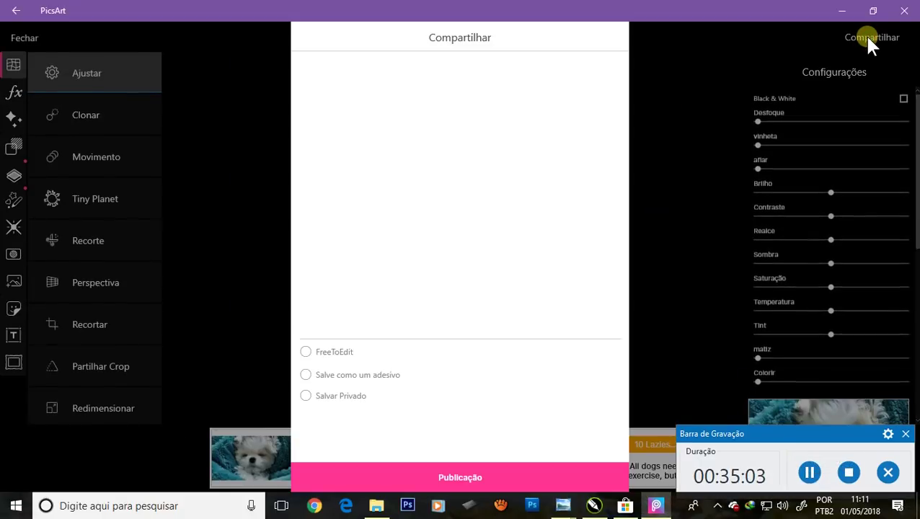
click(306, 396)
click(460, 487)
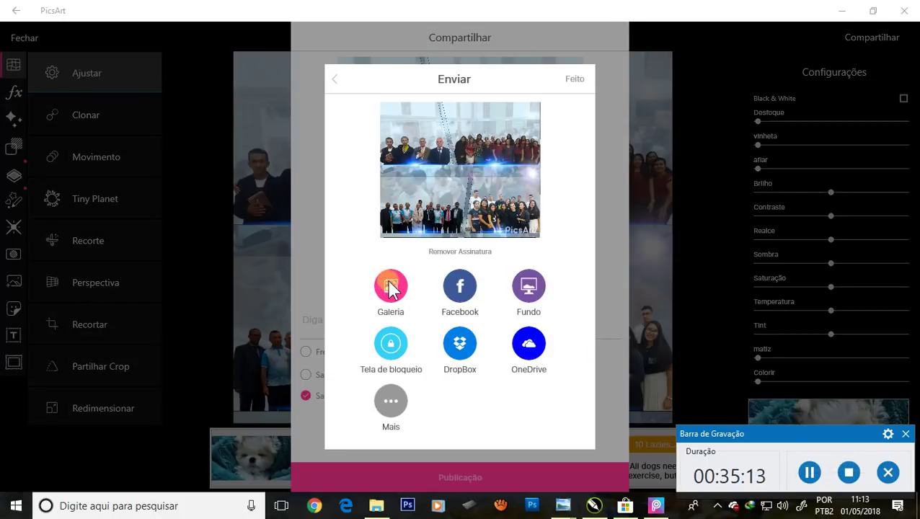
Step: Save the collage to the Galeria in the fotos folder as a PNG file
click(390, 288)
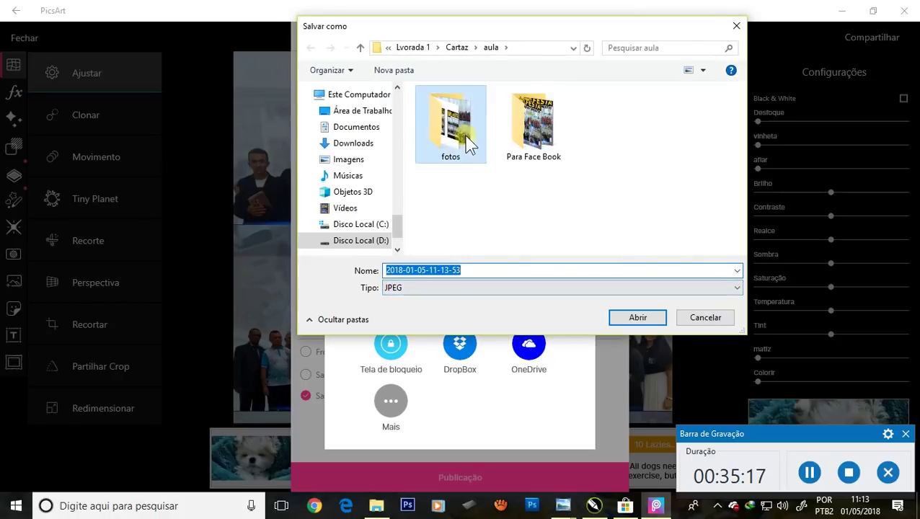
double_click(467, 142)
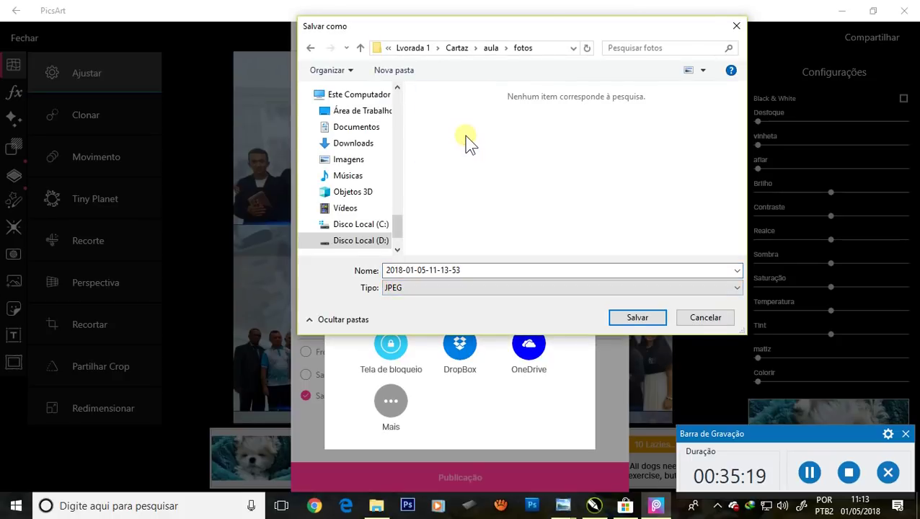
click(721, 288)
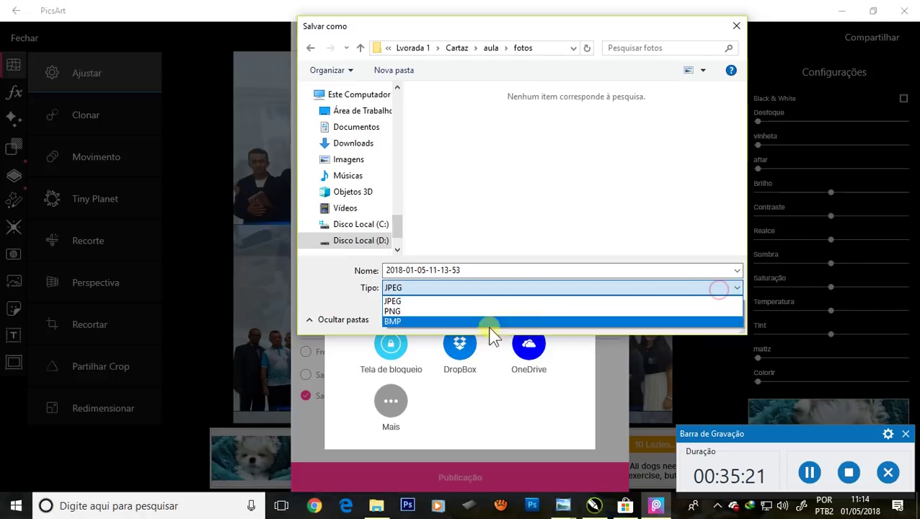
click(408, 312)
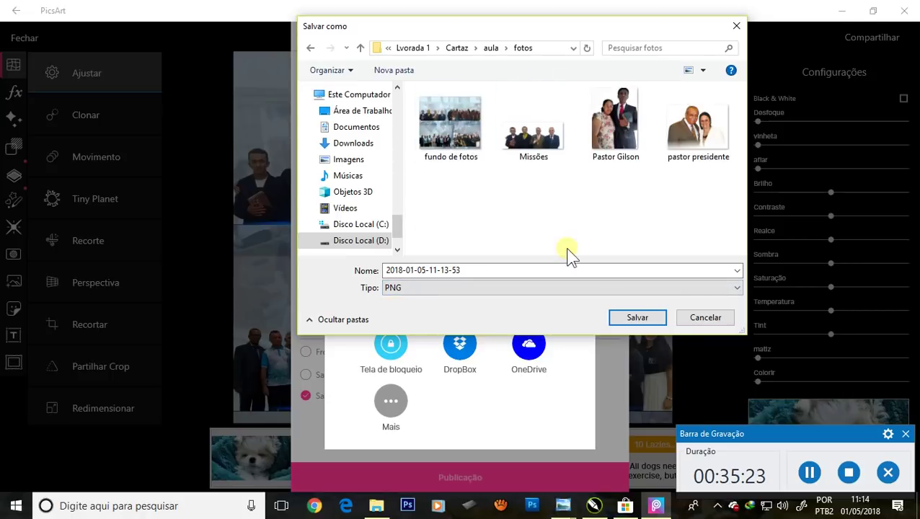
click(639, 318)
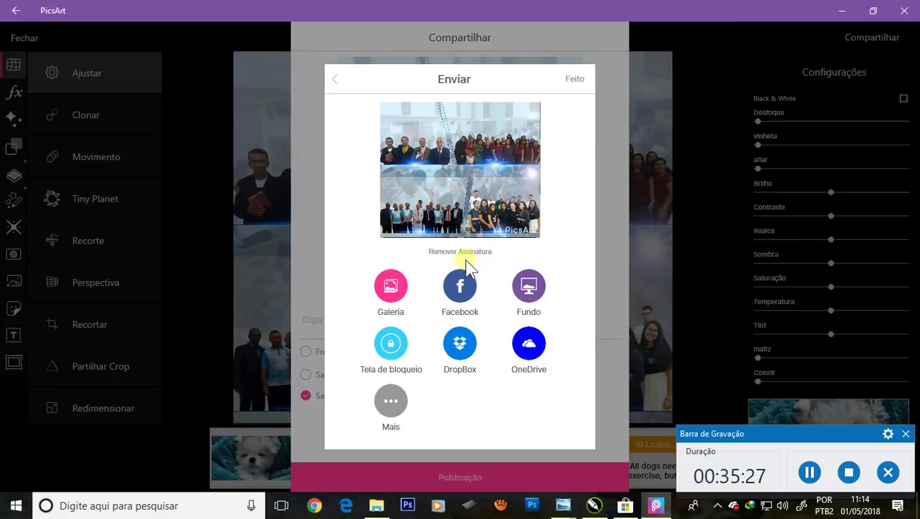
click(595, 506)
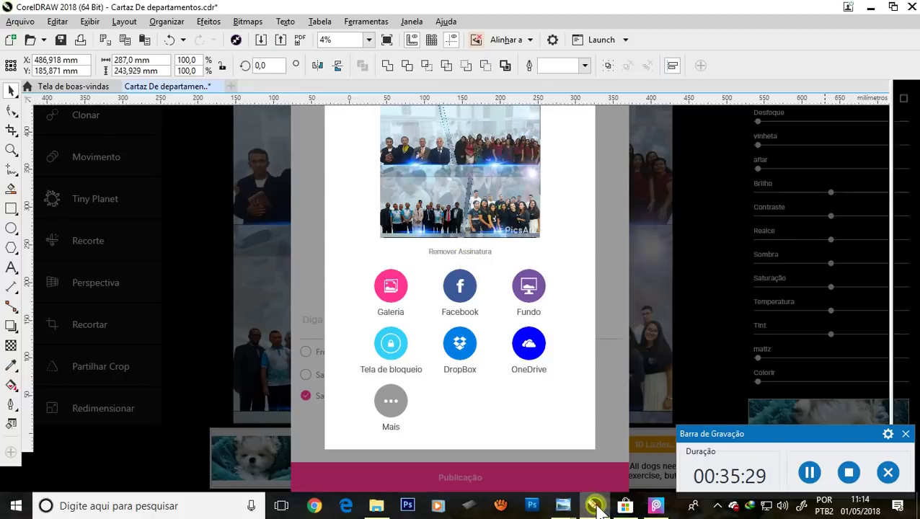
click(261, 41)
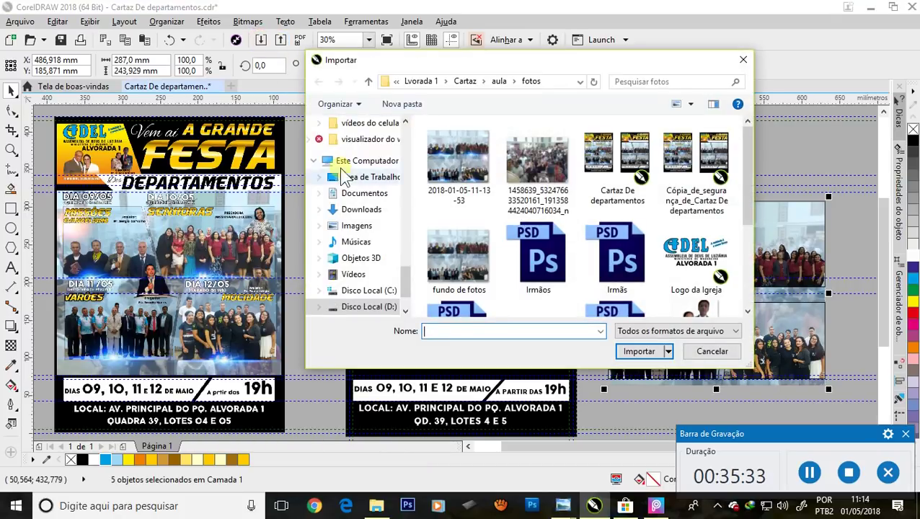
click(462, 170)
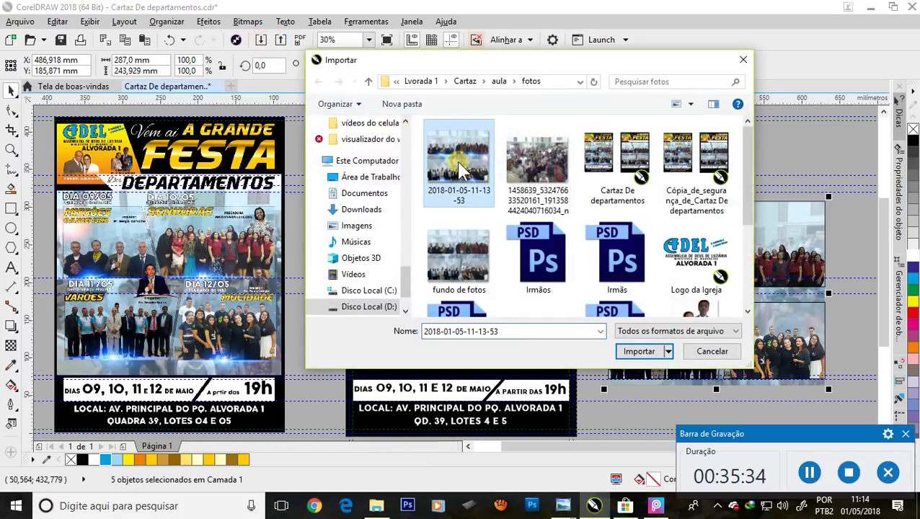
click(639, 352)
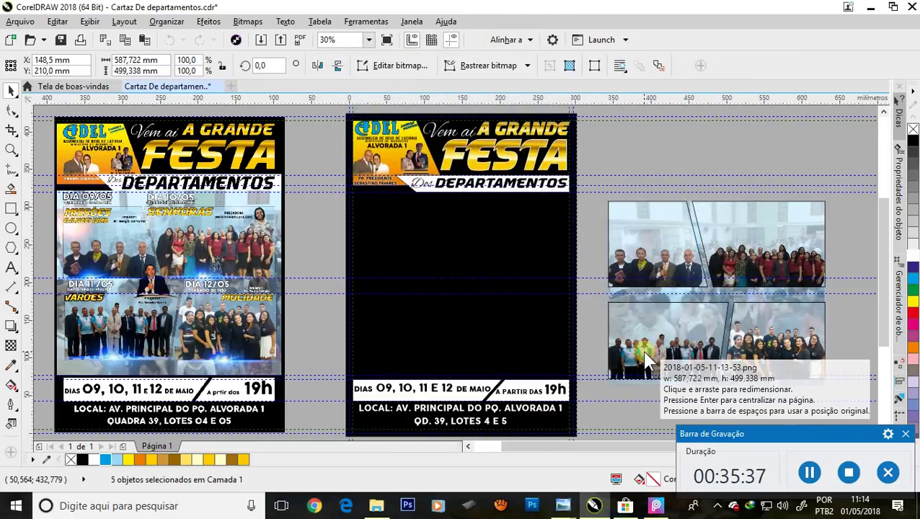
click(411, 216)
Step: Shrink the collage to 43.9% and position it in the second poster under the header
scroll(584, 368, down, 3)
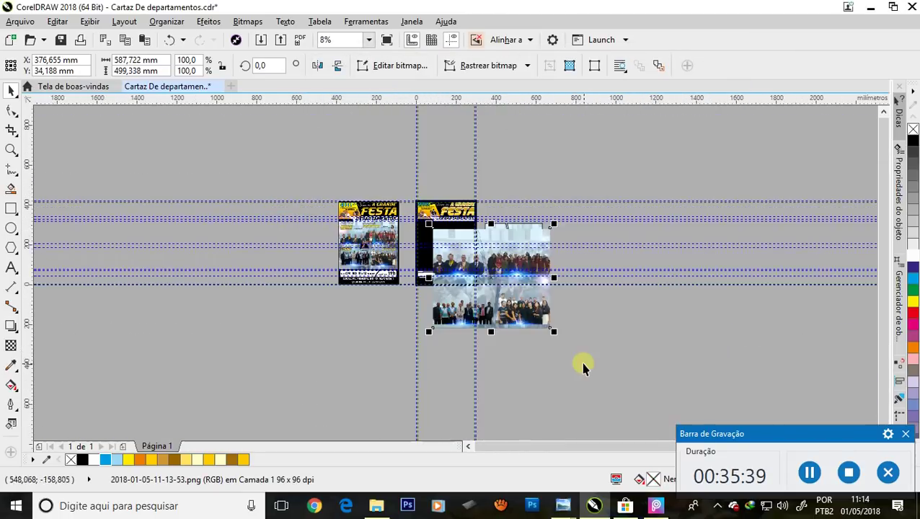
drag(553, 331, 485, 272)
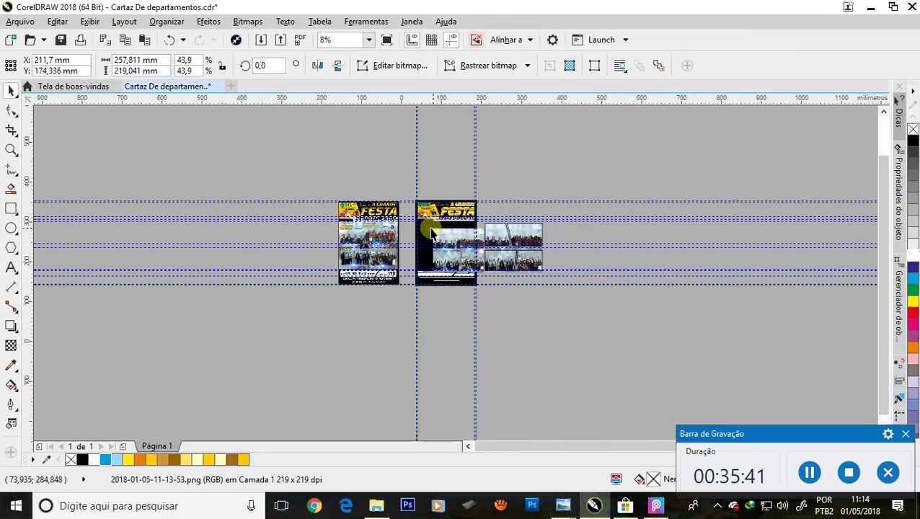
scroll(431, 232, up, 3)
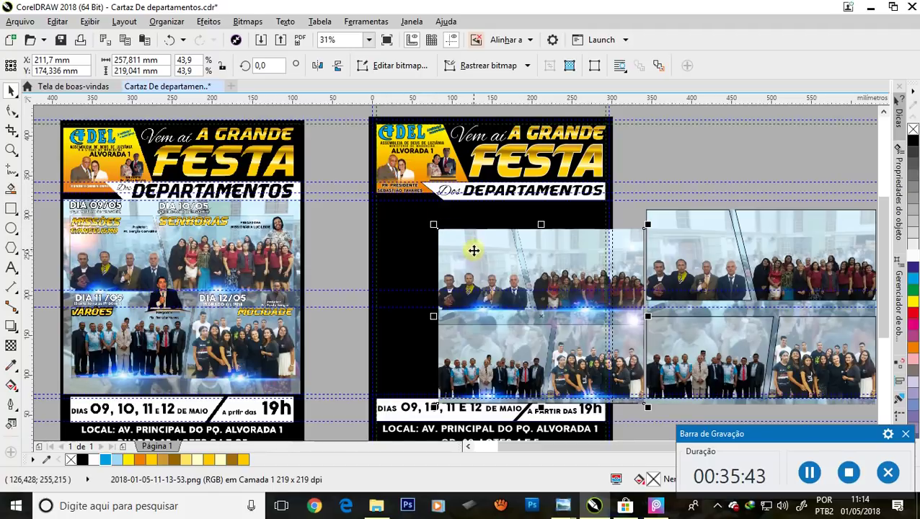
drag(474, 250, 414, 217)
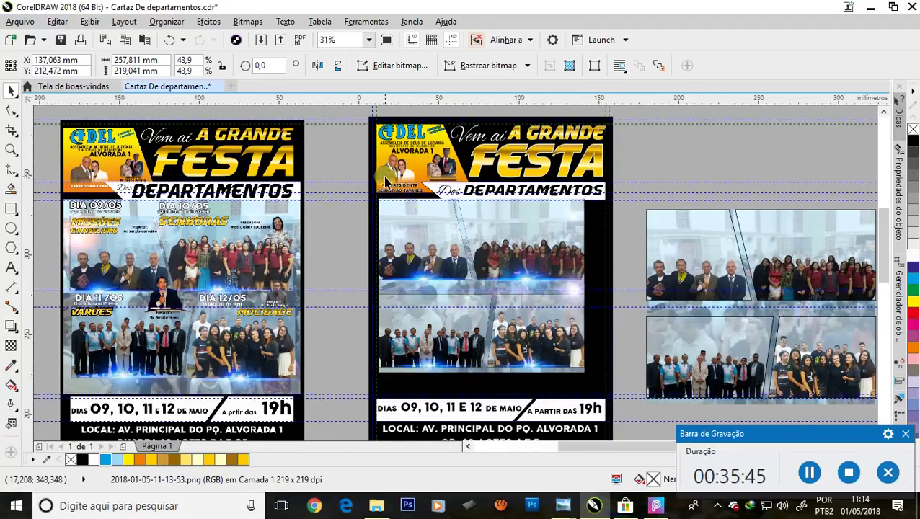
scroll(387, 182, up, 4)
mouse_move(395, 302)
mouse_down()
mouse_move(431, 350)
mouse_move(408, 313)
mouse_up()
Step: Enlarge the collage to span the poster width above the date bar
scroll(430, 350, up, 2)
scroll(409, 310, up, 1)
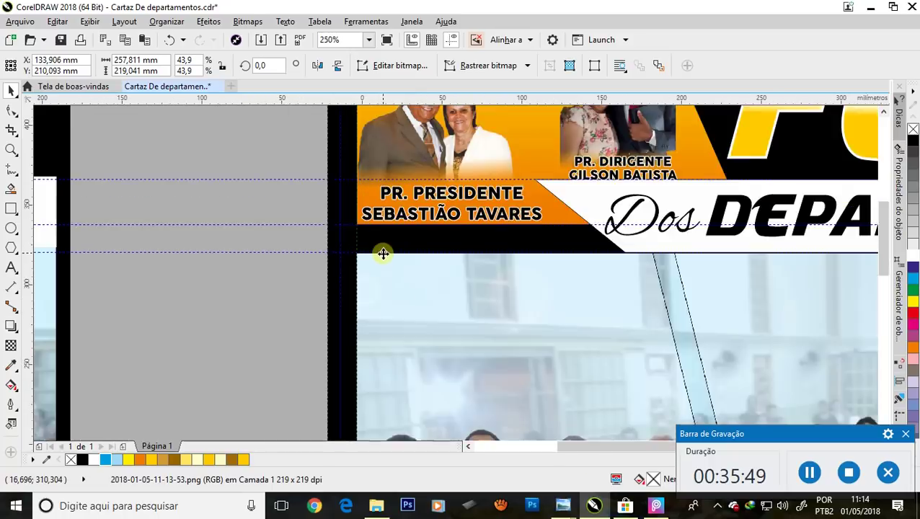
scroll(383, 253, down, 3)
scroll(538, 256, down, 2)
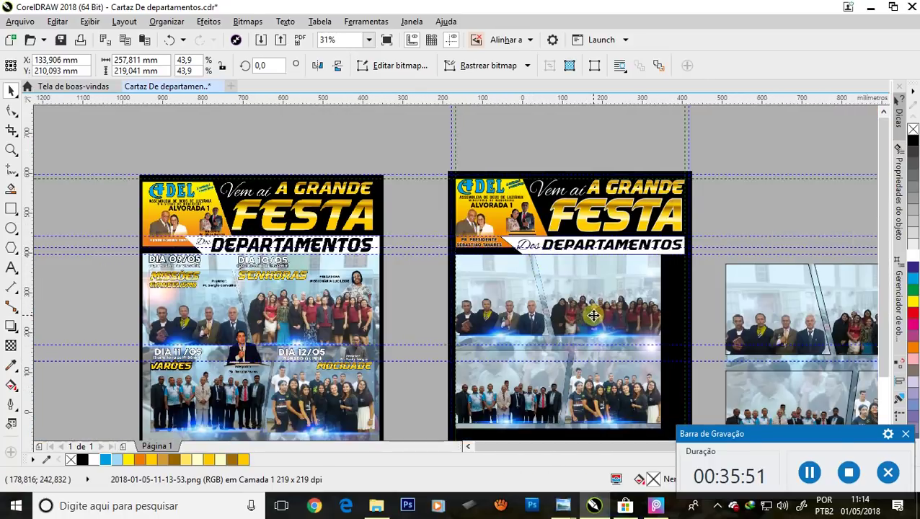
scroll(618, 369, down, 1)
scroll(647, 384, up, 3)
scroll(647, 384, up, 1)
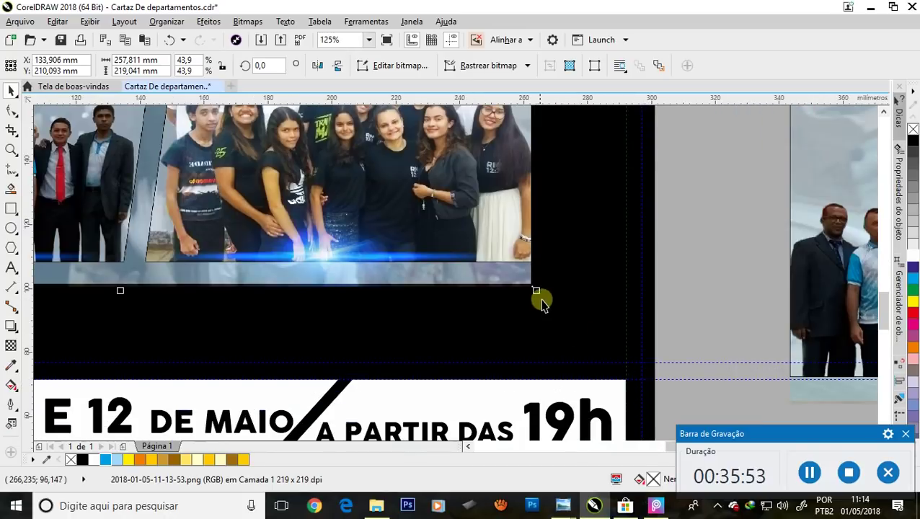
drag(540, 298, 627, 373)
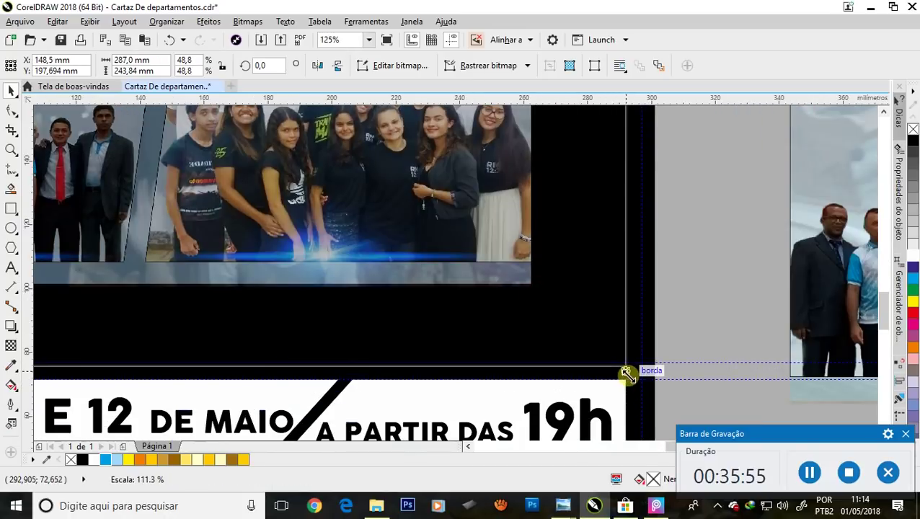
scroll(635, 371, up, 2)
scroll(635, 374, up, 3)
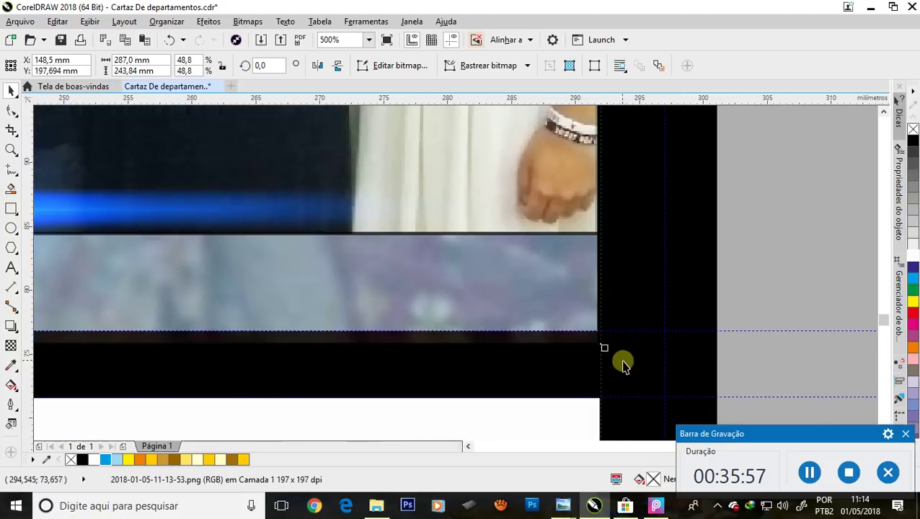
click(604, 350)
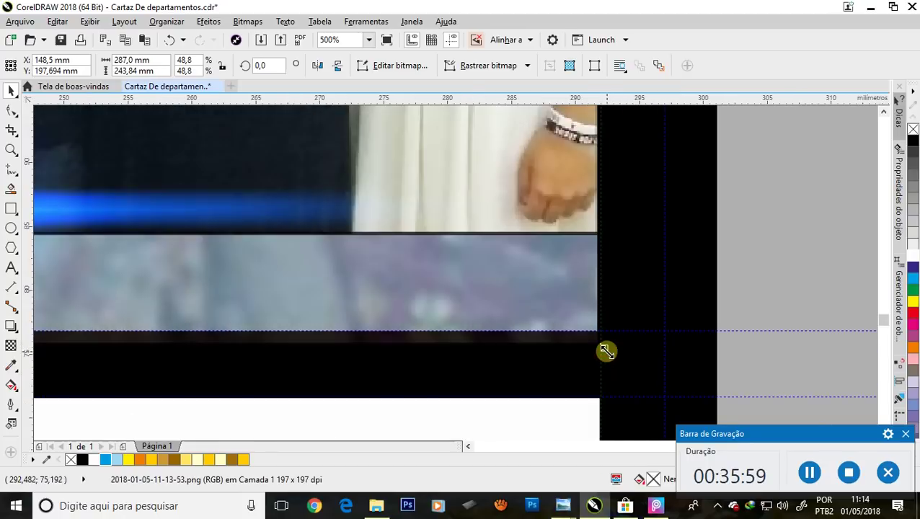
scroll(607, 354, down, 3)
scroll(608, 352, down, 1)
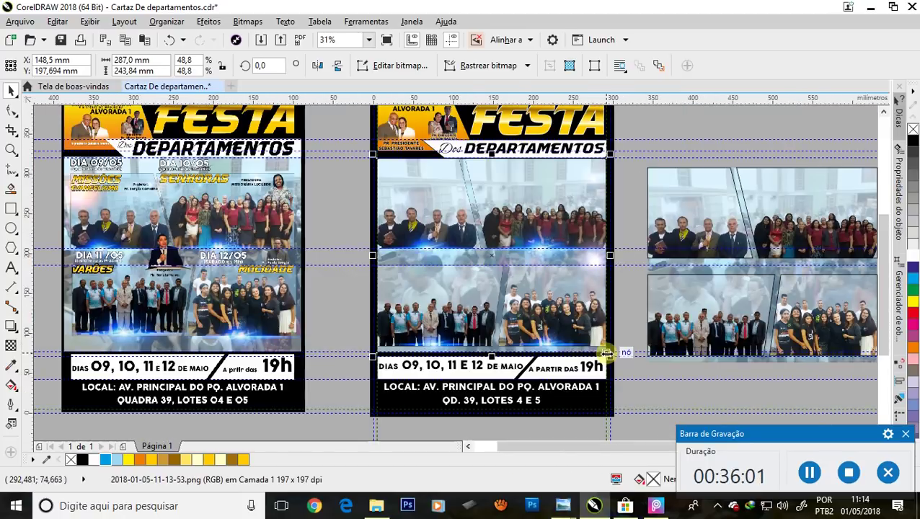
scroll(563, 321, down, 1)
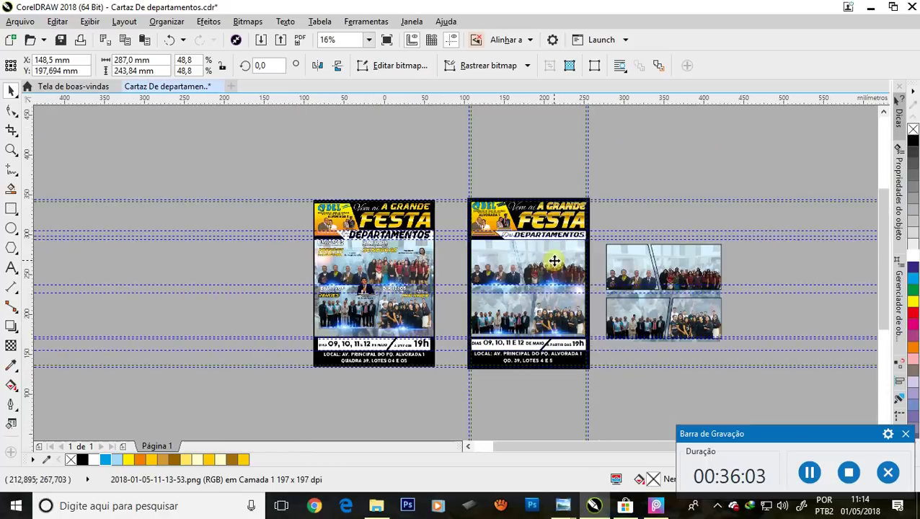
scroll(553, 260, up, 1)
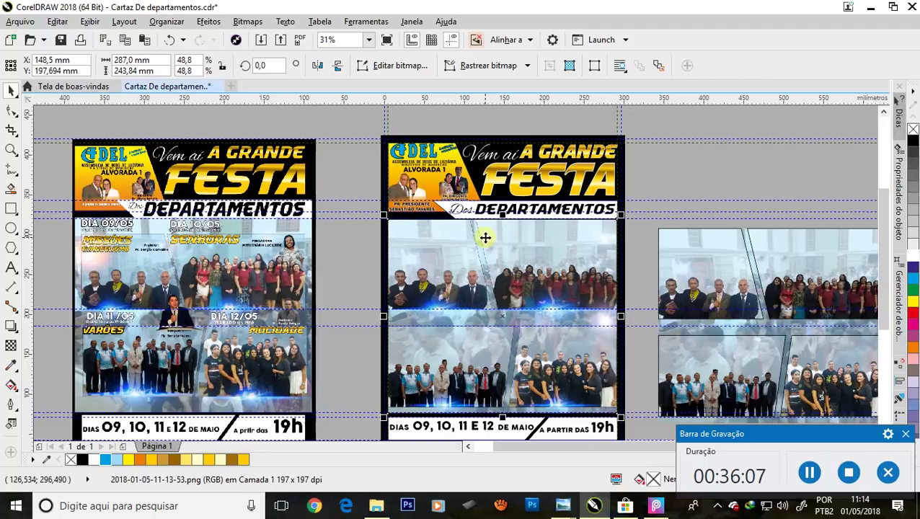
scroll(232, 181, down, 1)
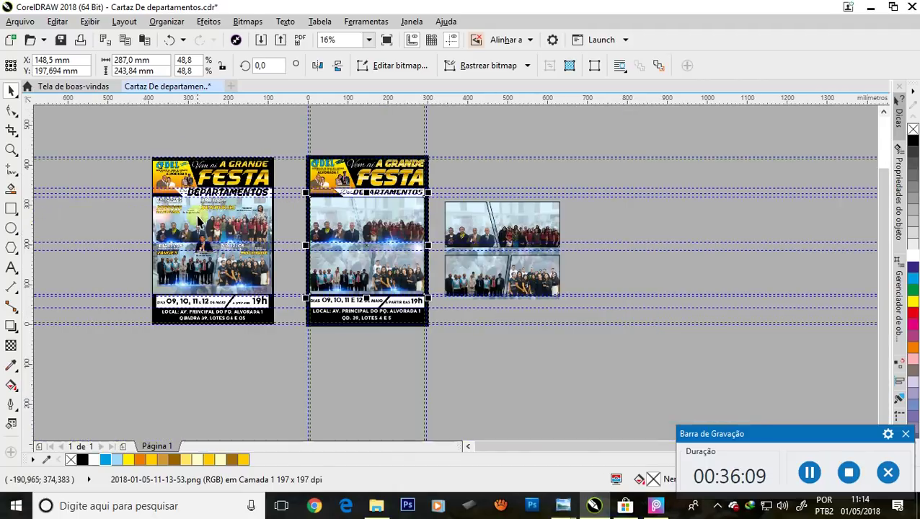
scroll(205, 211, up, 2)
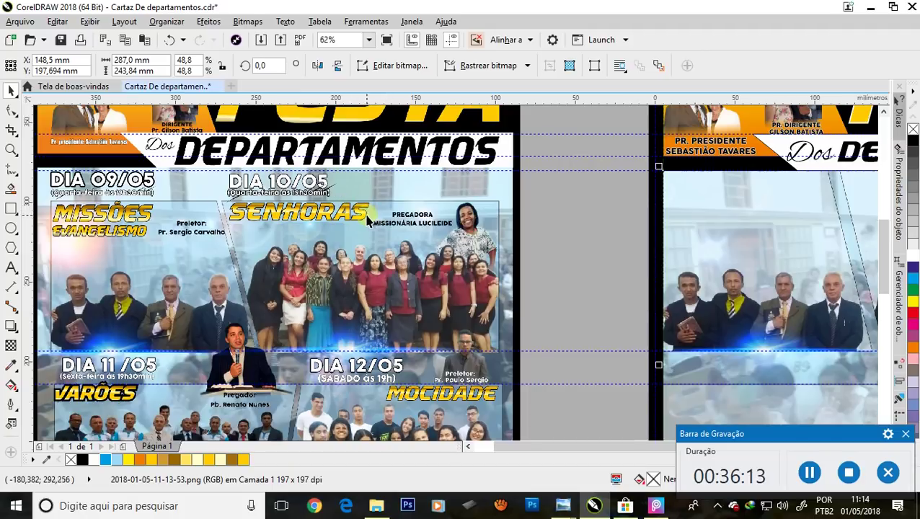
Step: Select the woman preacher's photo in the DIA 10/05 panel and move it lower
click(809, 473)
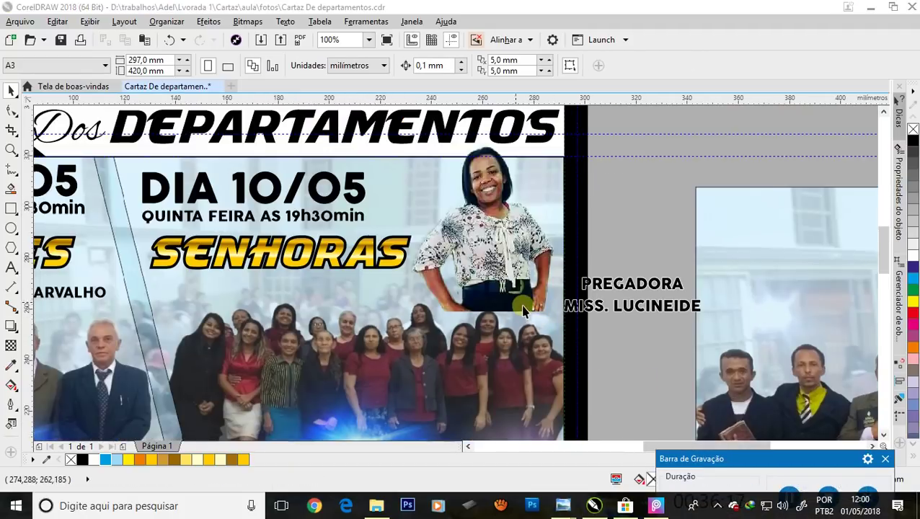
scroll(426, 238, down, 1)
scroll(426, 239, down, 1)
scroll(424, 242, down, 1)
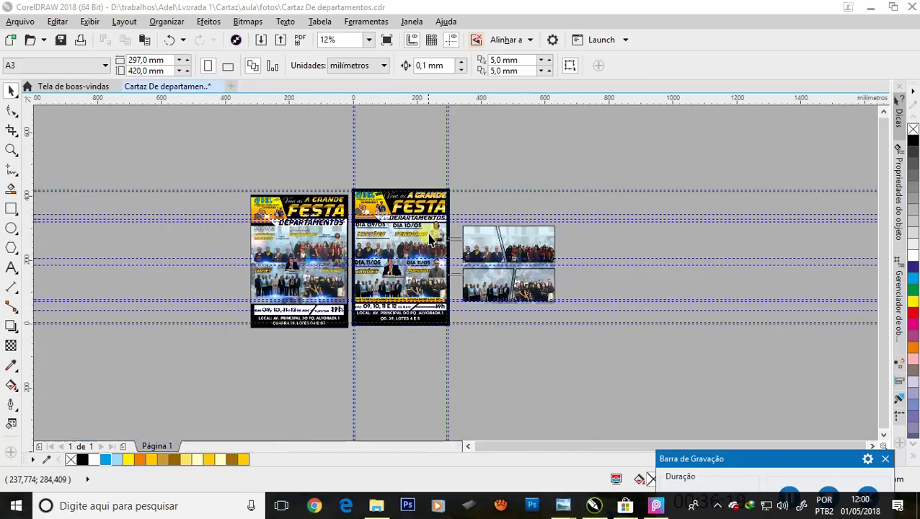
scroll(425, 246, up, 1)
scroll(448, 237, up, 1)
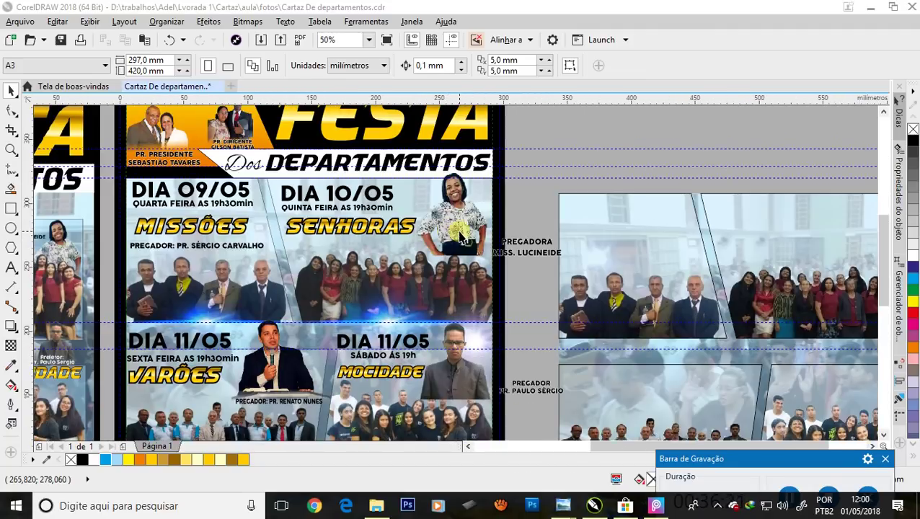
scroll(468, 215, up, 1)
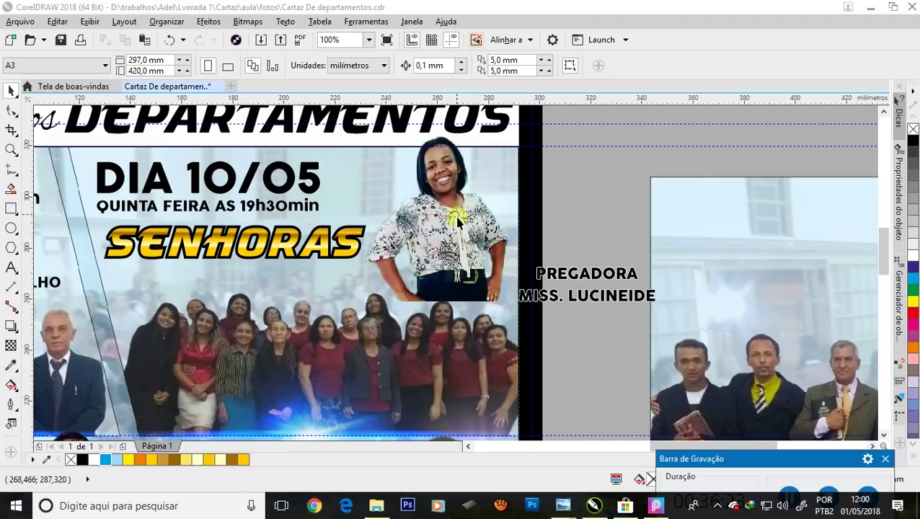
click(453, 189)
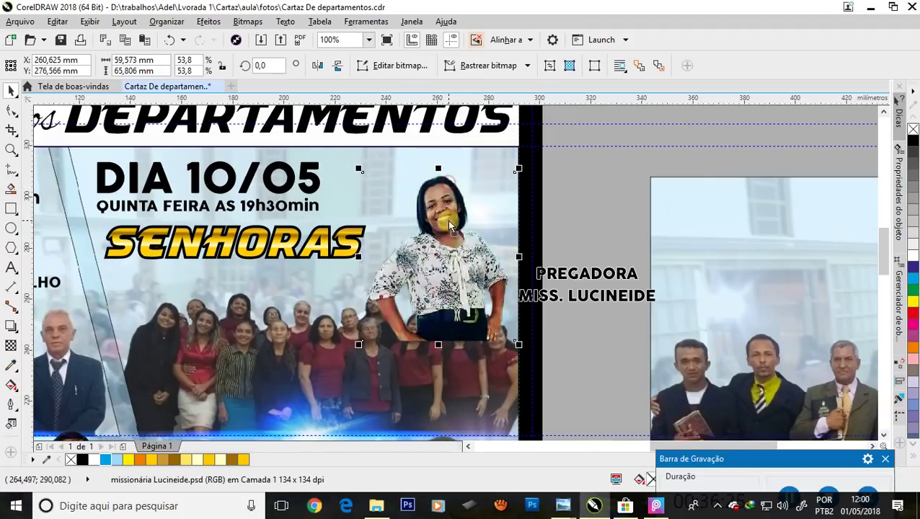
drag(449, 183, 446, 243)
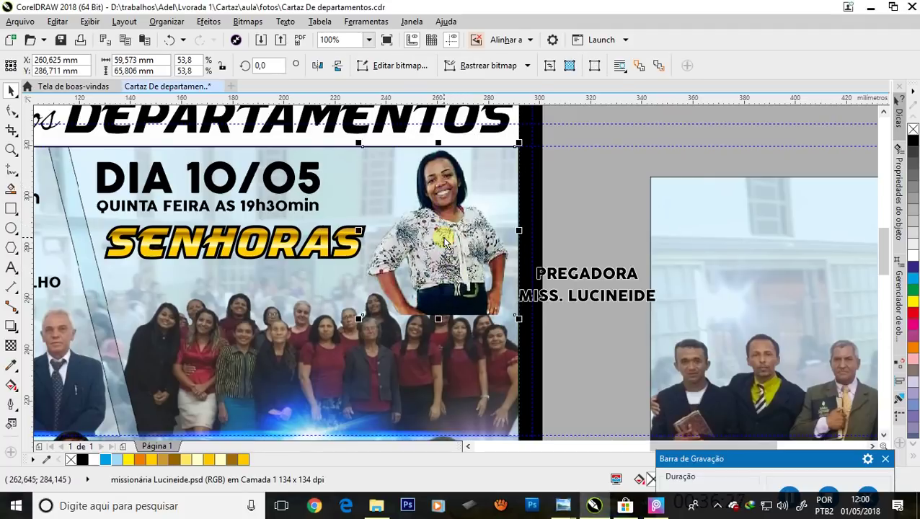
Step: Apply a vertical linear transparency fading her photo out below the waist
click(11, 346)
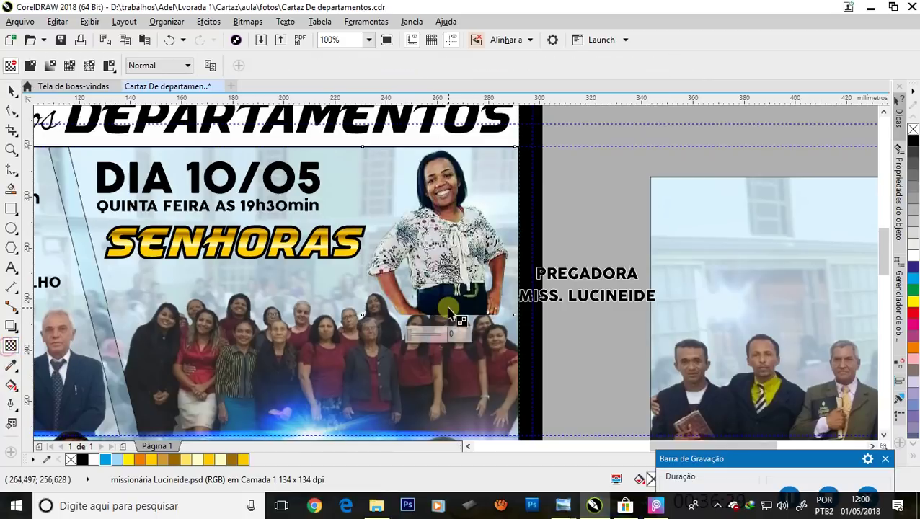
scroll(448, 303, up, 2)
mouse_move(448, 296)
mouse_down()
mouse_move(452, 329)
mouse_move(450, 305)
mouse_up()
drag(450, 243, 450, 222)
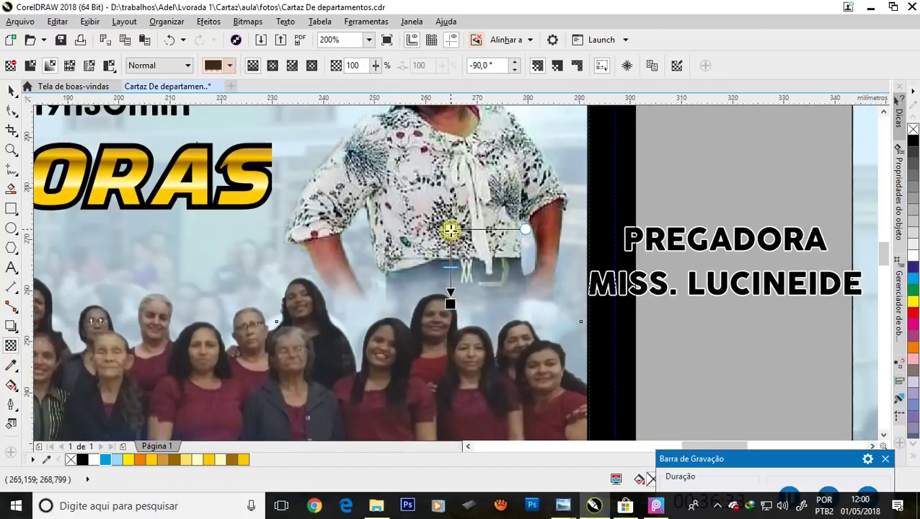
drag(450, 304, 450, 282)
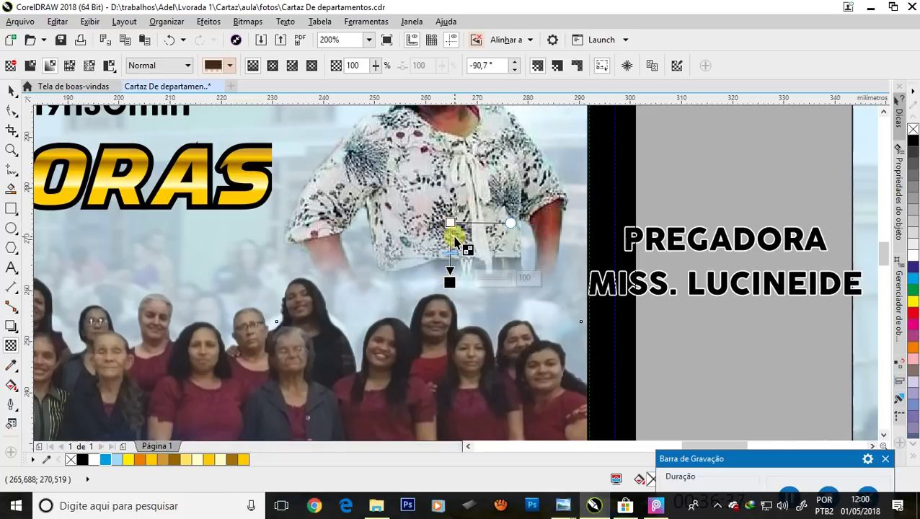
scroll(452, 236, down, 2)
Step: Raise the preacher's photo slightly and bring the PREGADORA caption onto the poster
click(11, 91)
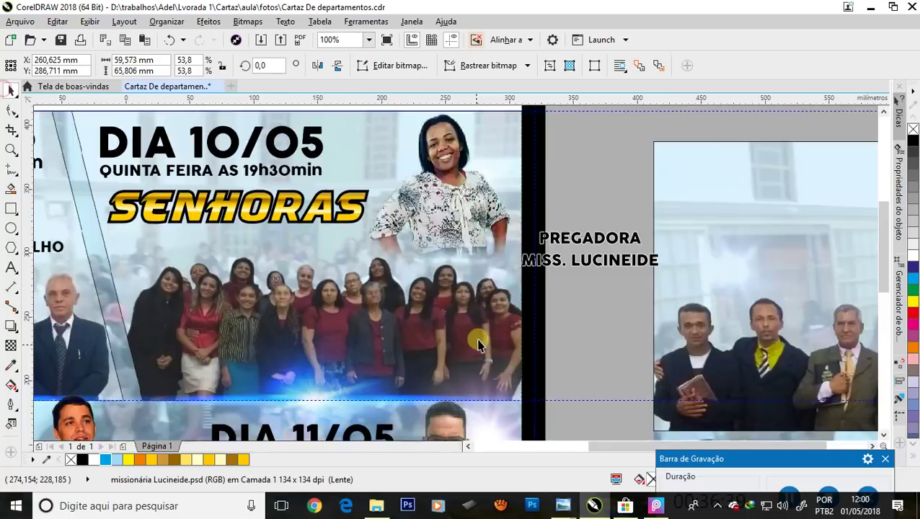
scroll(469, 253, down, 2)
scroll(458, 252, up, 2)
drag(457, 252, 448, 244)
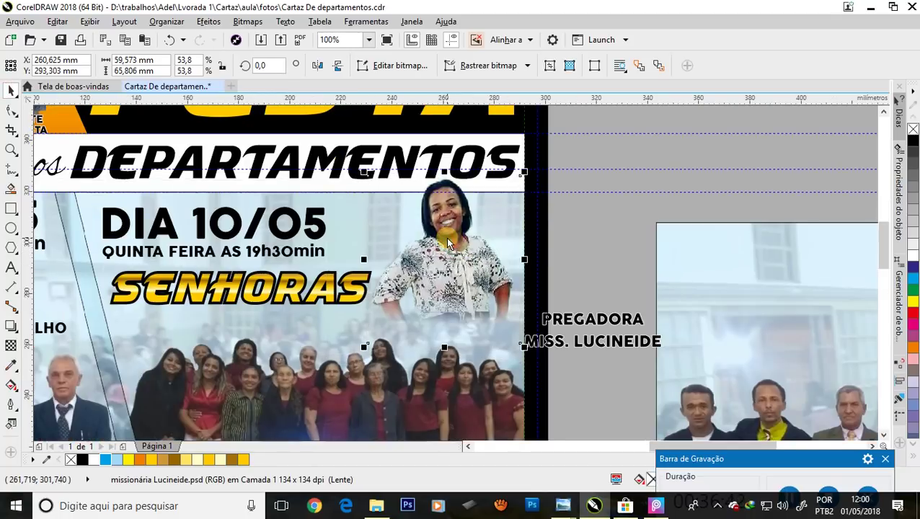
click(562, 232)
click(590, 322)
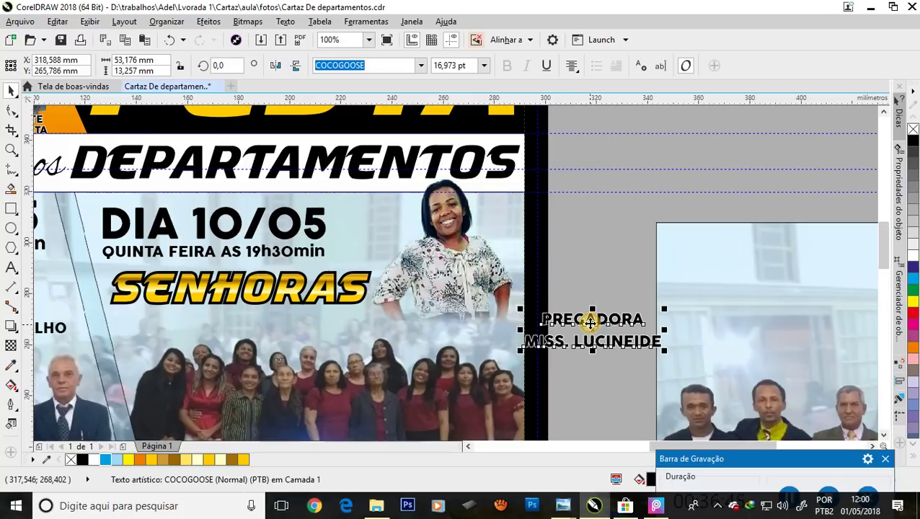
drag(590, 322, 445, 318)
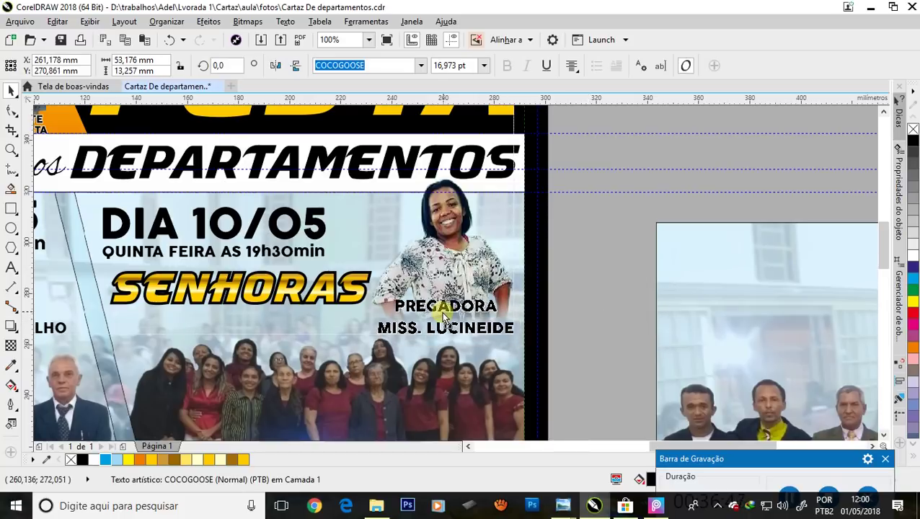
Step: Scale the PREGADORA caption down to about 14.5 pt and settle it beneath her photo
scroll(446, 311, up, 2)
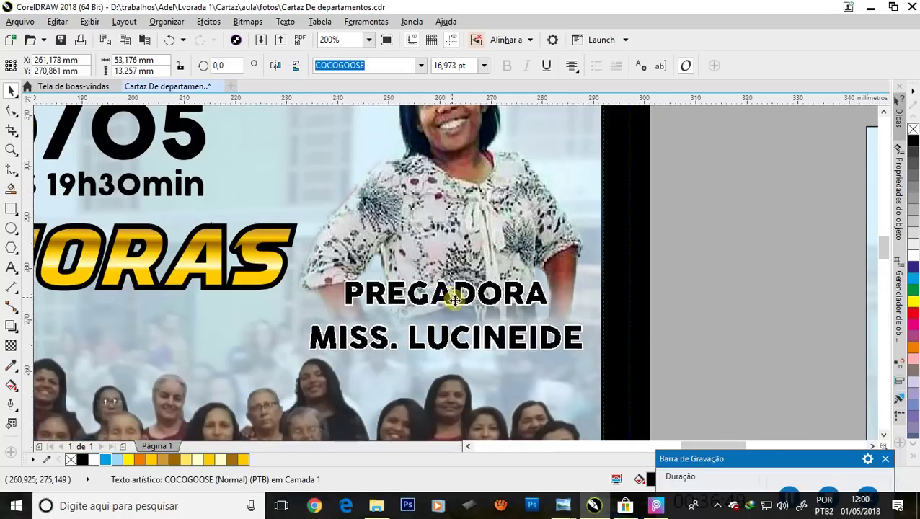
drag(454, 300, 461, 304)
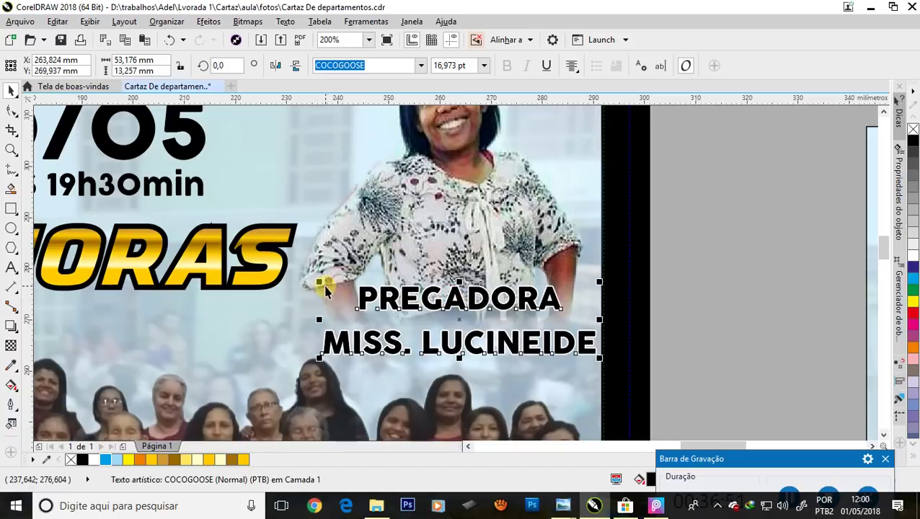
drag(315, 283, 330, 288)
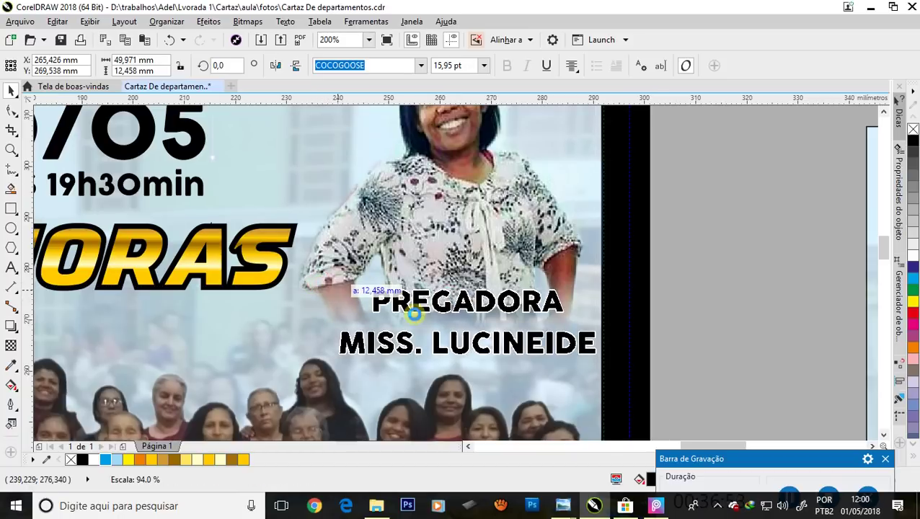
drag(431, 311, 418, 315)
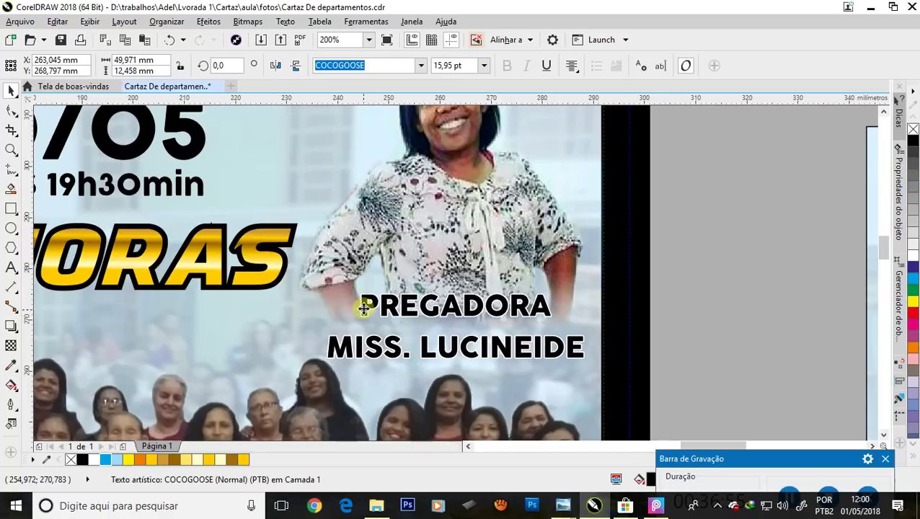
drag(325, 290, 336, 297)
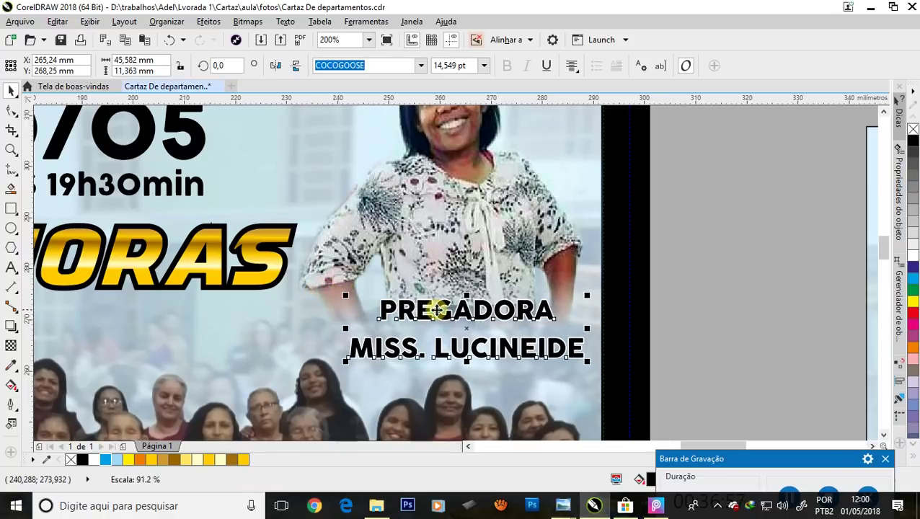
drag(390, 311, 417, 322)
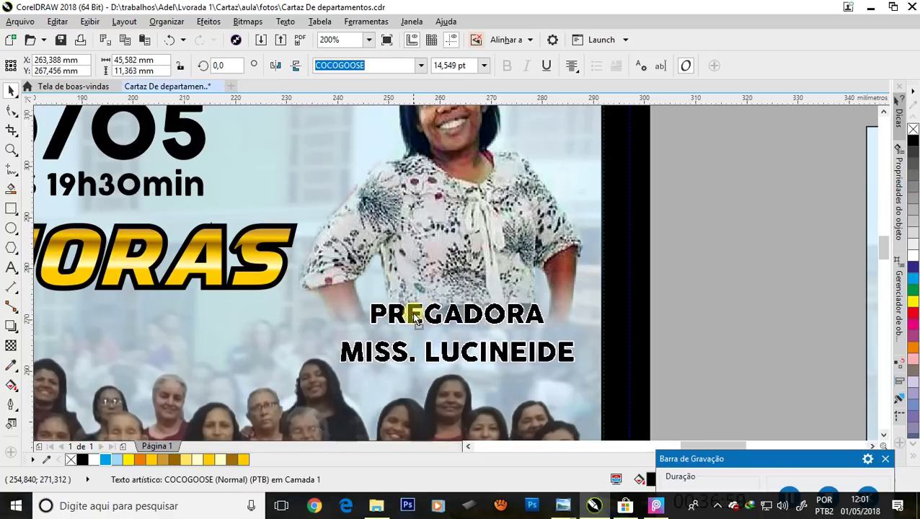
scroll(530, 236, down, 3)
click(540, 239)
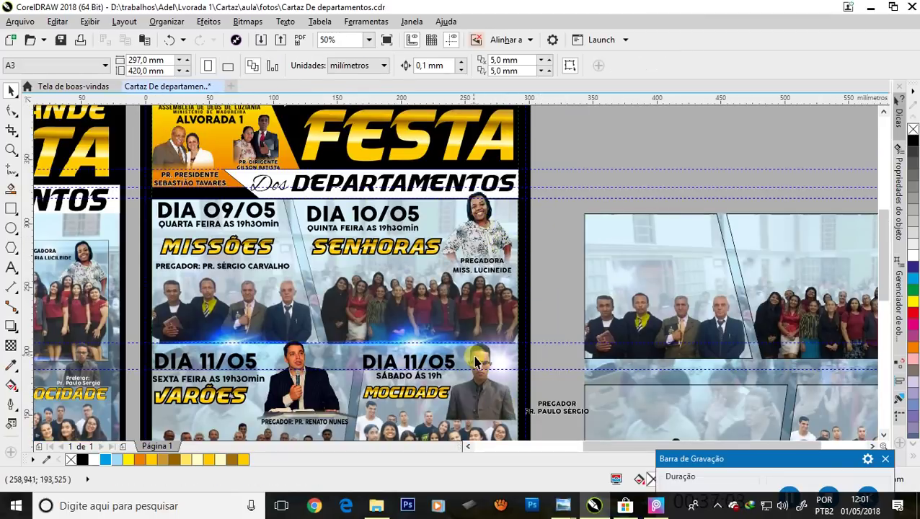
Step: Fade the lower part of the Mocidade preacher portrait with a downward linear transparency
scroll(476, 361, down, 2)
scroll(483, 371, up, 2)
scroll(404, 322, up, 1)
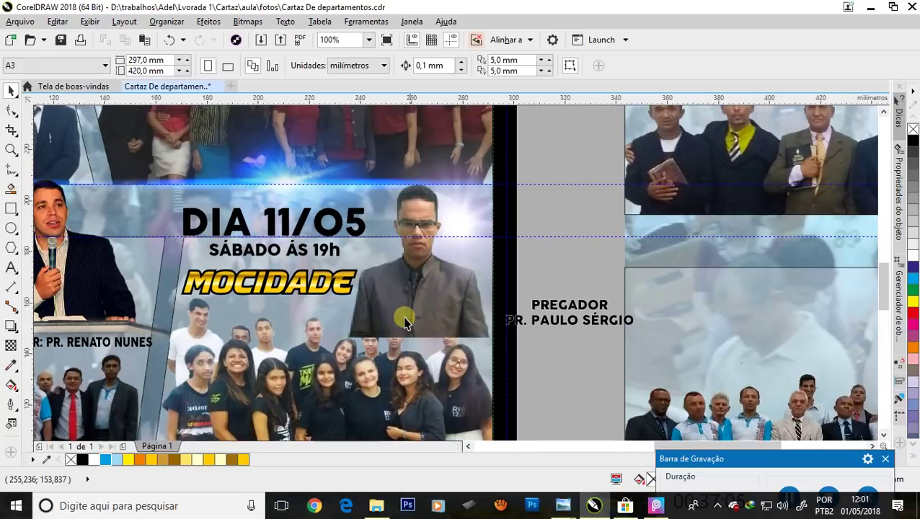
click(404, 322)
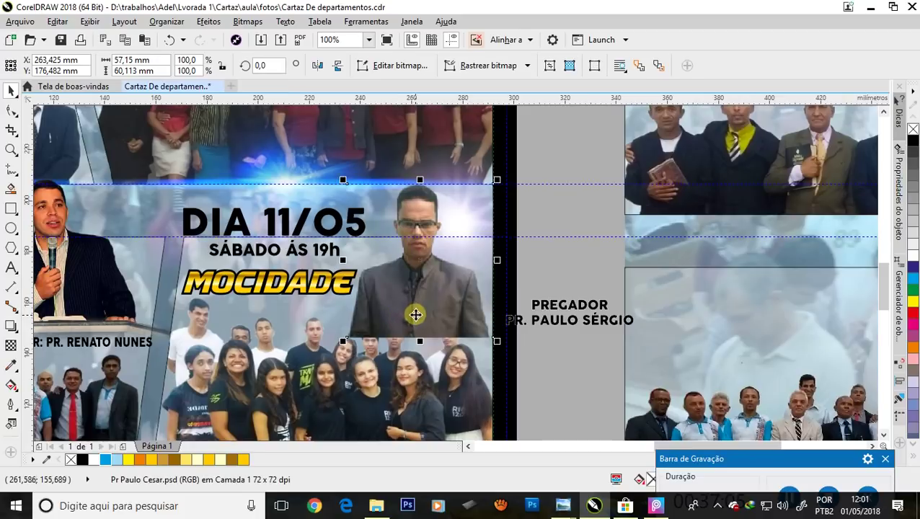
click(12, 346)
drag(414, 288, 418, 324)
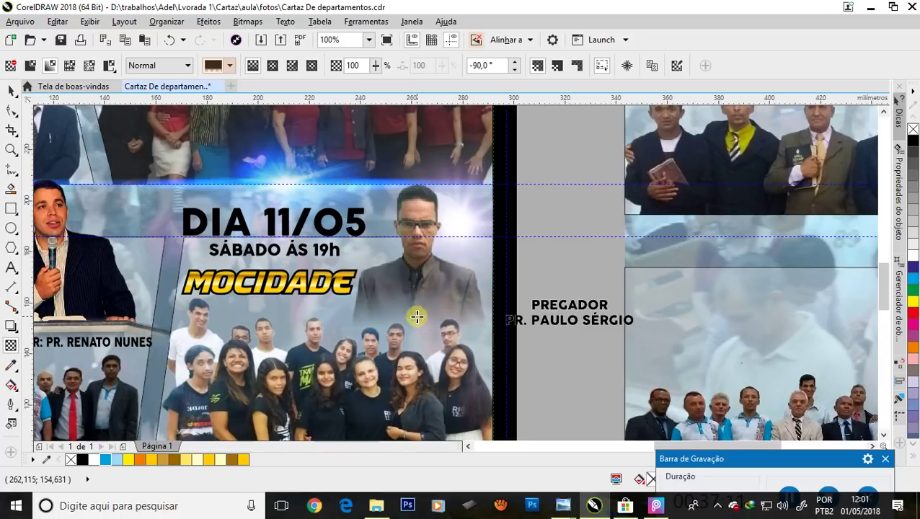
drag(417, 316, 416, 314)
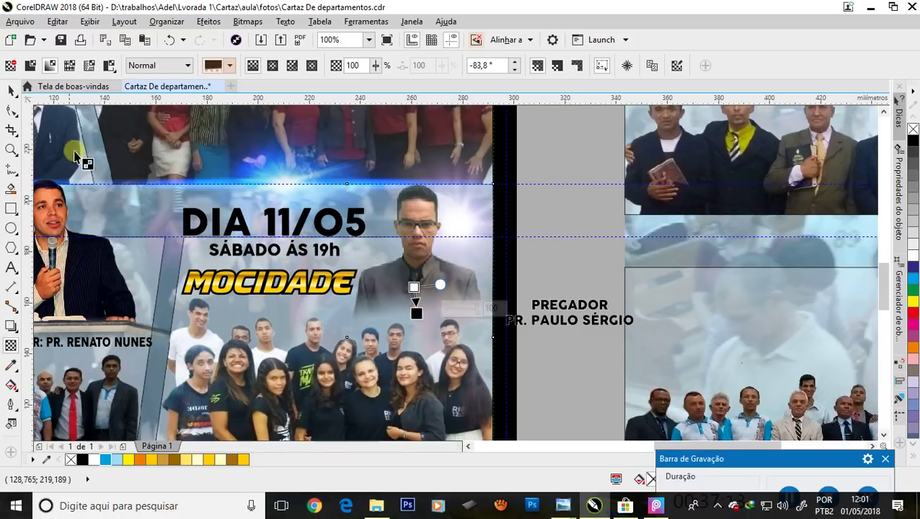
Step: Move the portrait up, enlarge it to about 105%, and place the PREGADOR caption on it
click(11, 91)
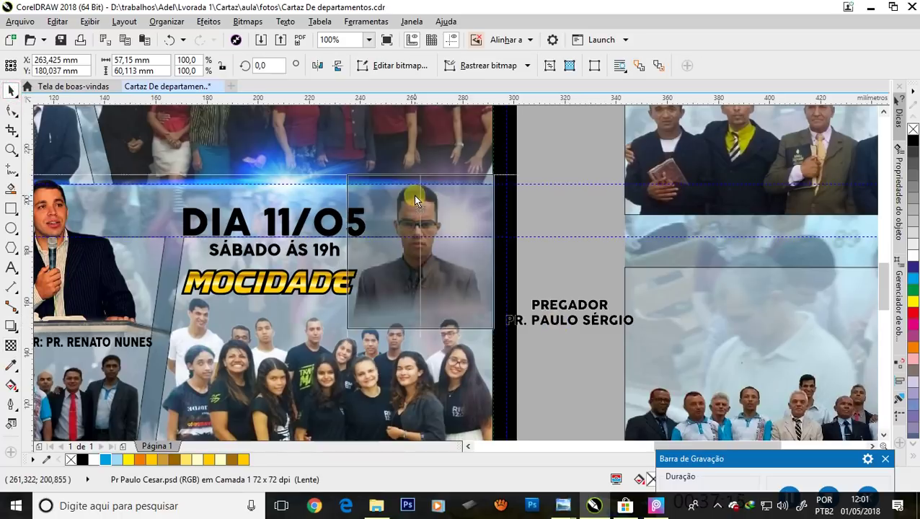
drag(414, 199, 420, 159)
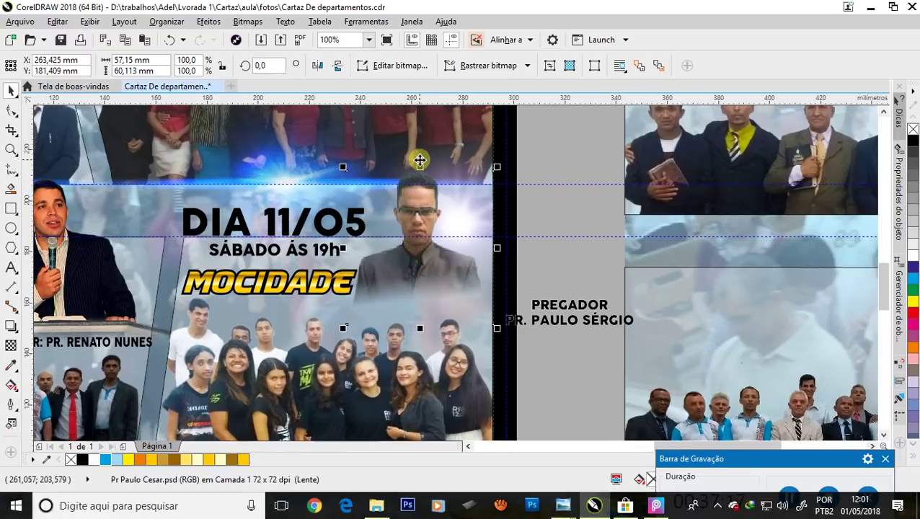
drag(345, 170, 336, 160)
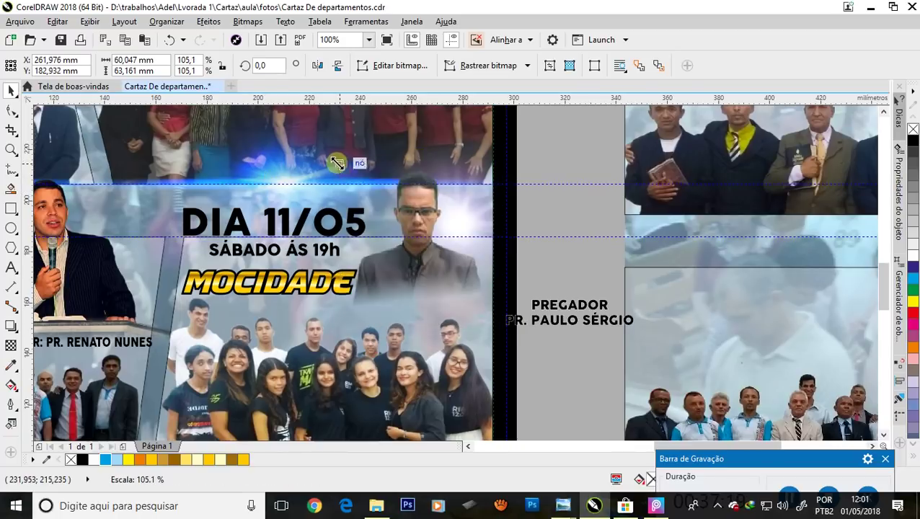
drag(407, 208, 412, 213)
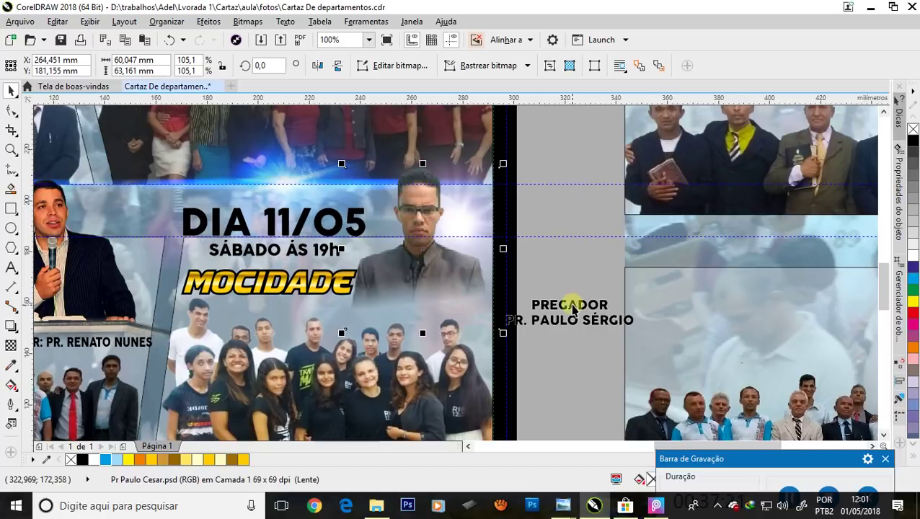
mouse_move(567, 311)
mouse_down()
mouse_move(413, 303)
mouse_move(425, 307)
mouse_move(387, 292)
mouse_move(391, 286)
mouse_up()
scroll(420, 302, up, 1)
scroll(415, 289, down, 1)
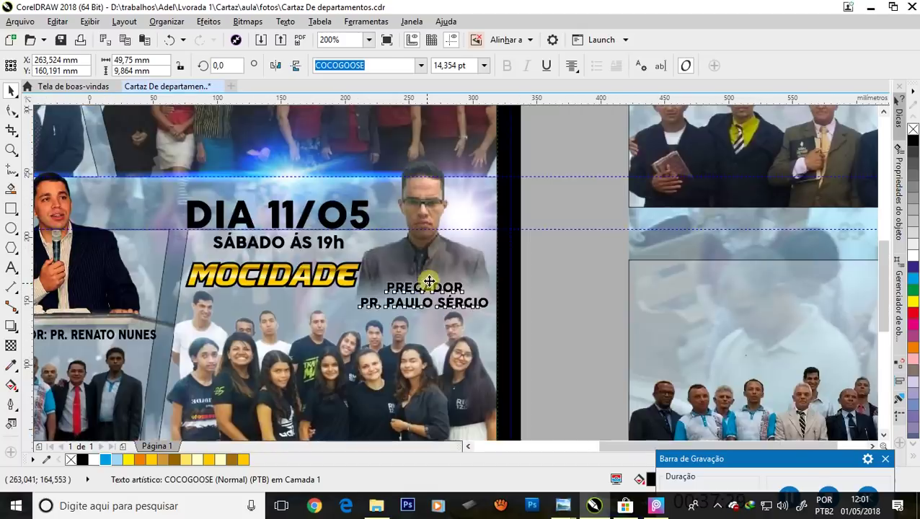
scroll(431, 276, down, 1)
scroll(431, 277, down, 1)
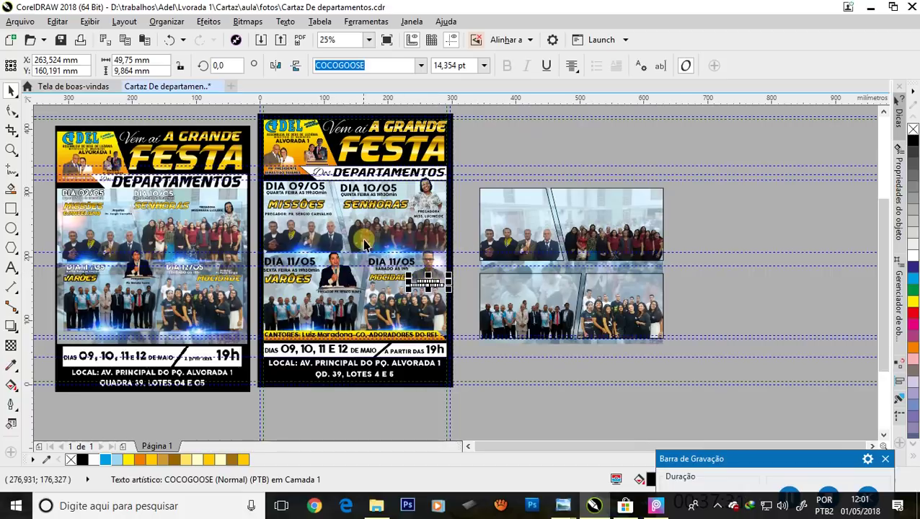
Step: Delete the four spare photos lying beside the poster
mouse_move(474, 148)
mouse_down()
mouse_move(498, 281)
mouse_move(724, 367)
mouse_up()
key(Delete)
scroll(723, 367, down, 1)
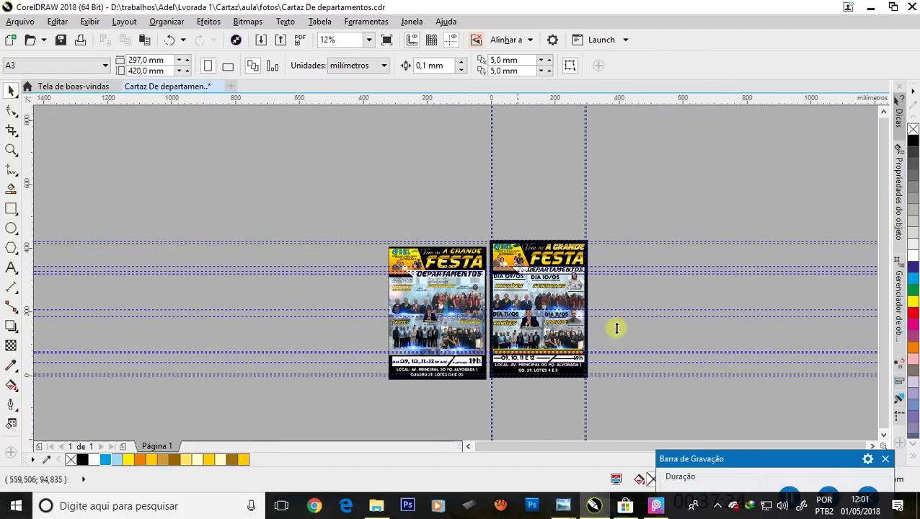
Step: Delete the older draft poster and preview the finished poster full screen
click(413, 272)
click(433, 302)
key(Delete)
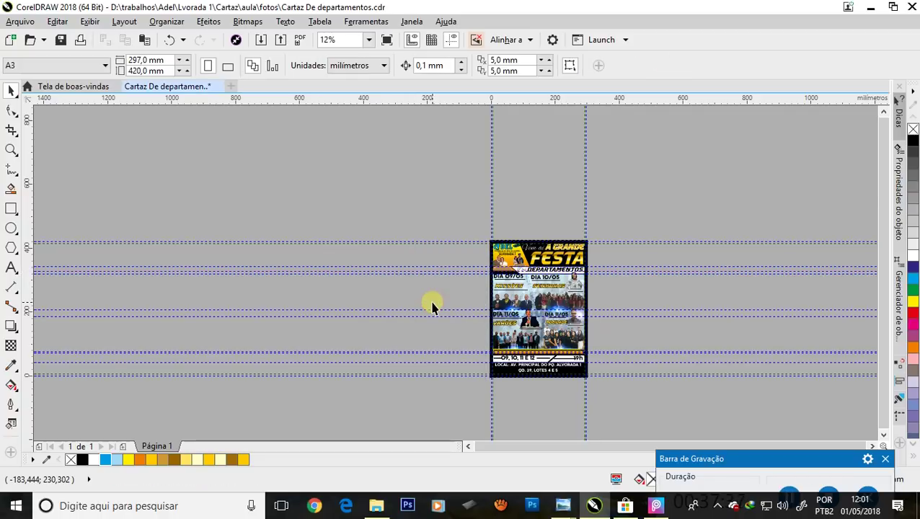
key(shift+F4)
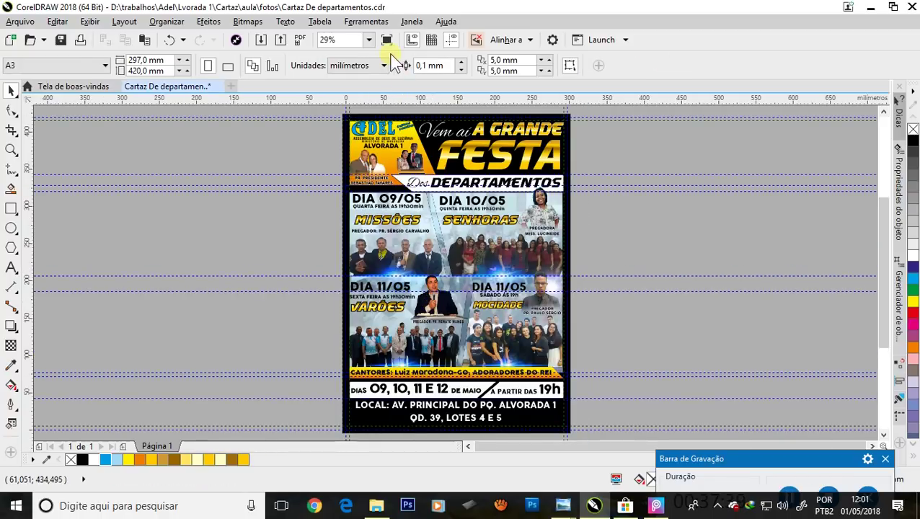
click(386, 41)
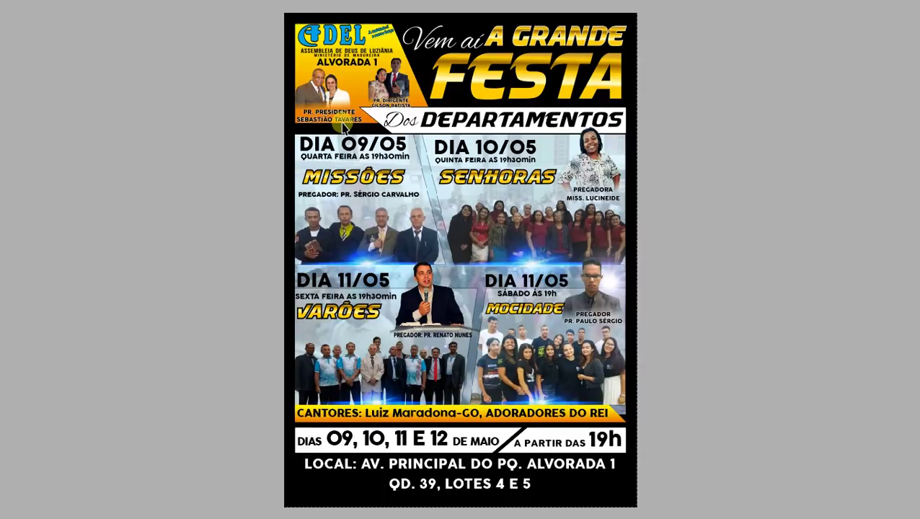
click(343, 127)
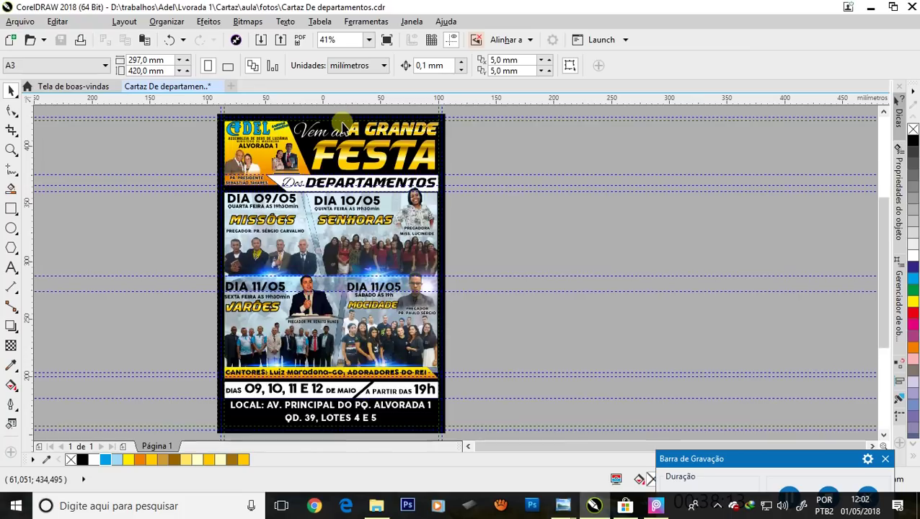
drag(825, 451, 782, 383)
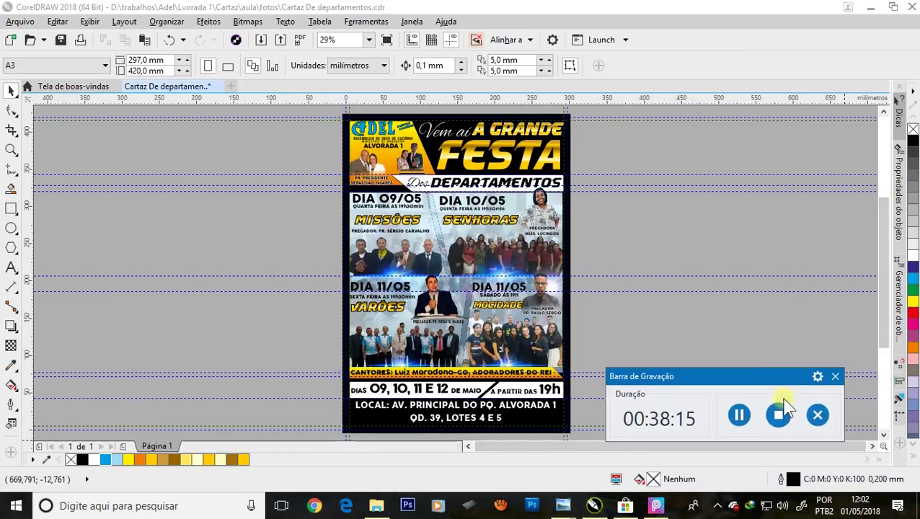
click(777, 416)
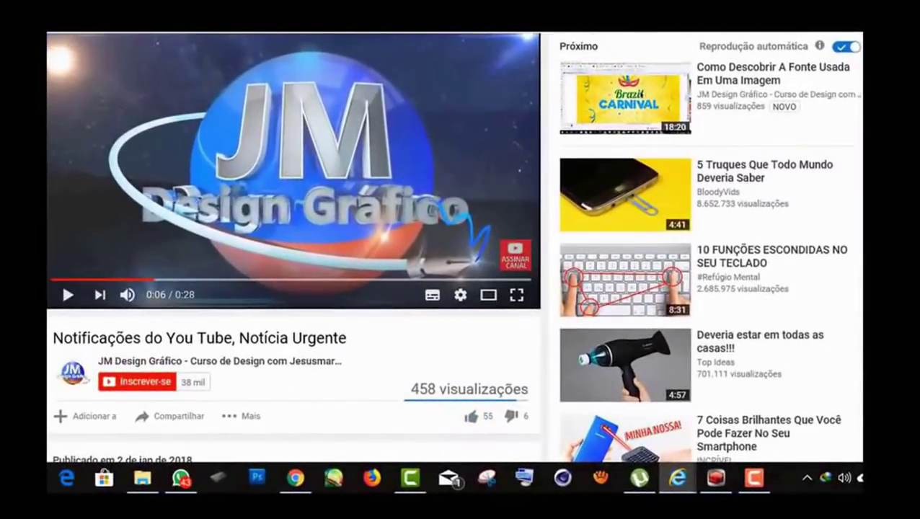
Step: Like the video and subscribe to the JM Design Gráfico channel
click(471, 417)
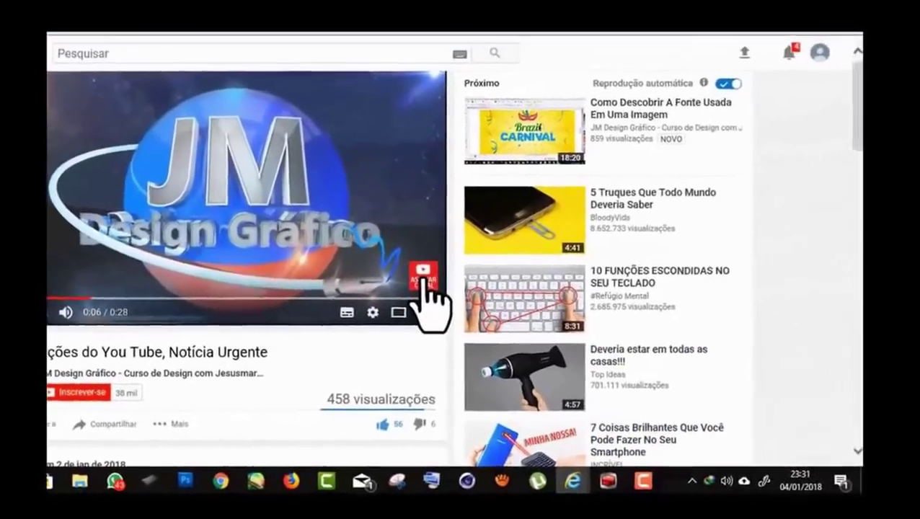
click(515, 256)
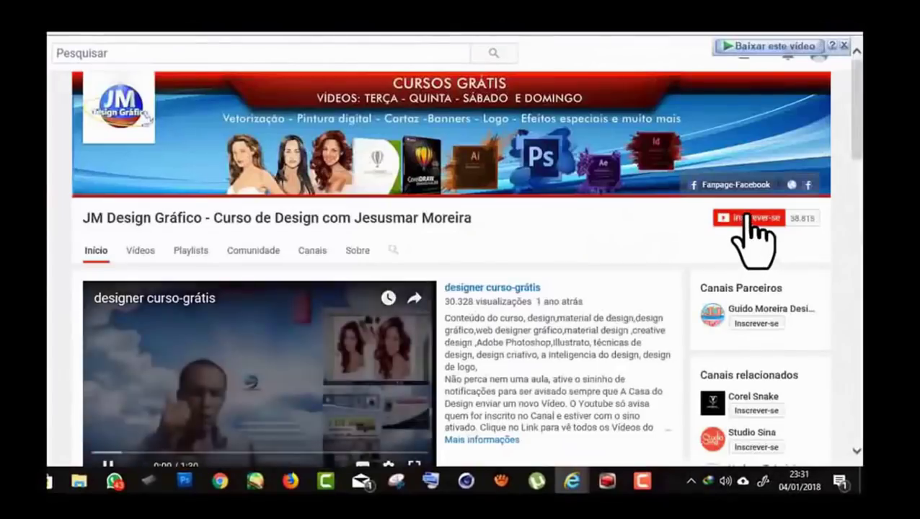
click(747, 216)
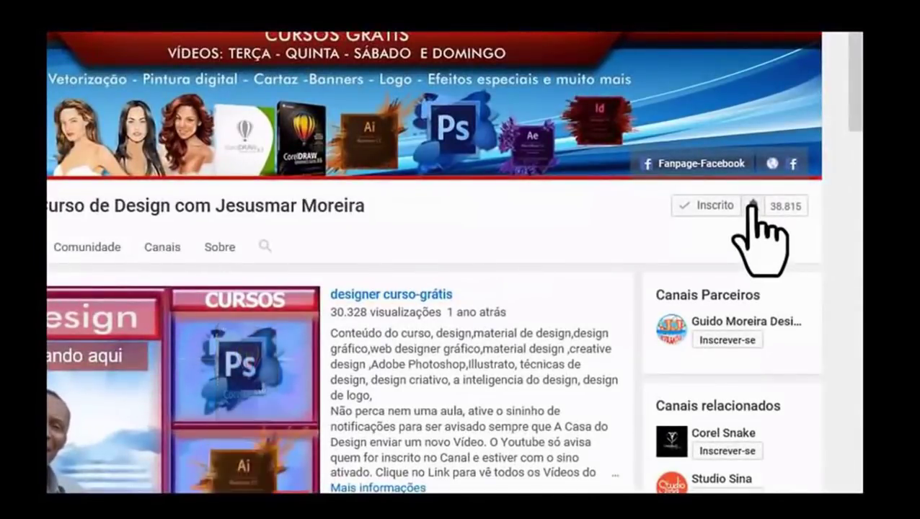
Step: Set the channel's notifications to Todas (all) and save
click(753, 204)
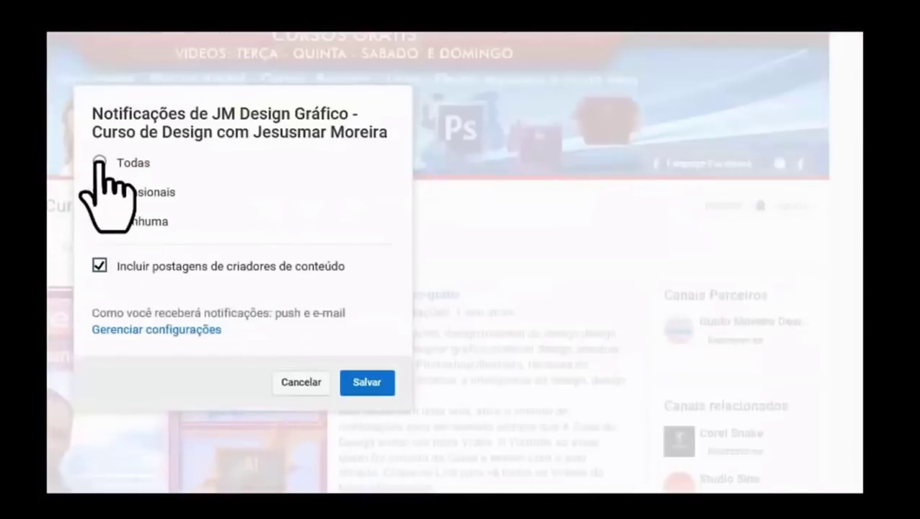
click(99, 162)
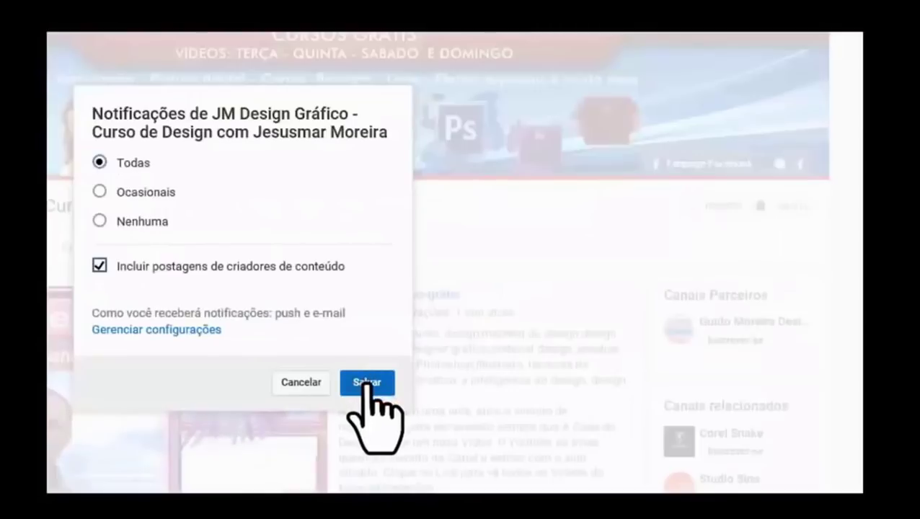
click(367, 382)
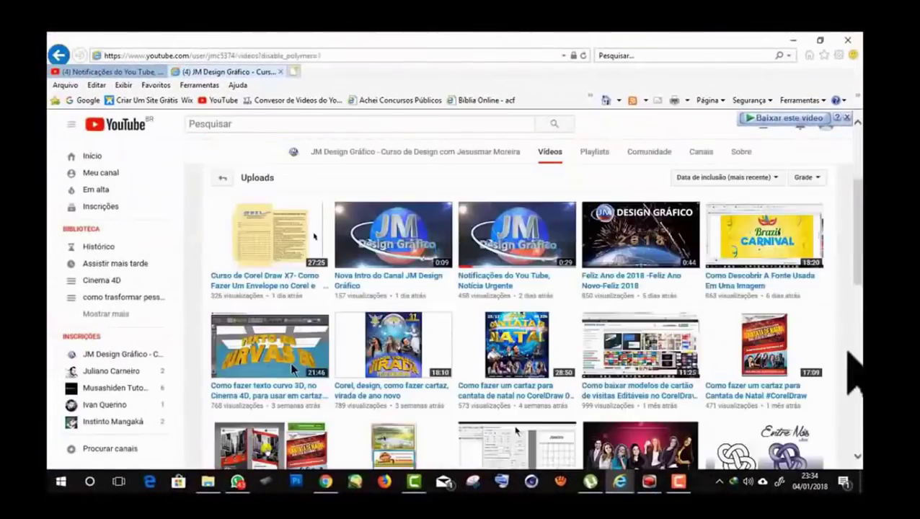